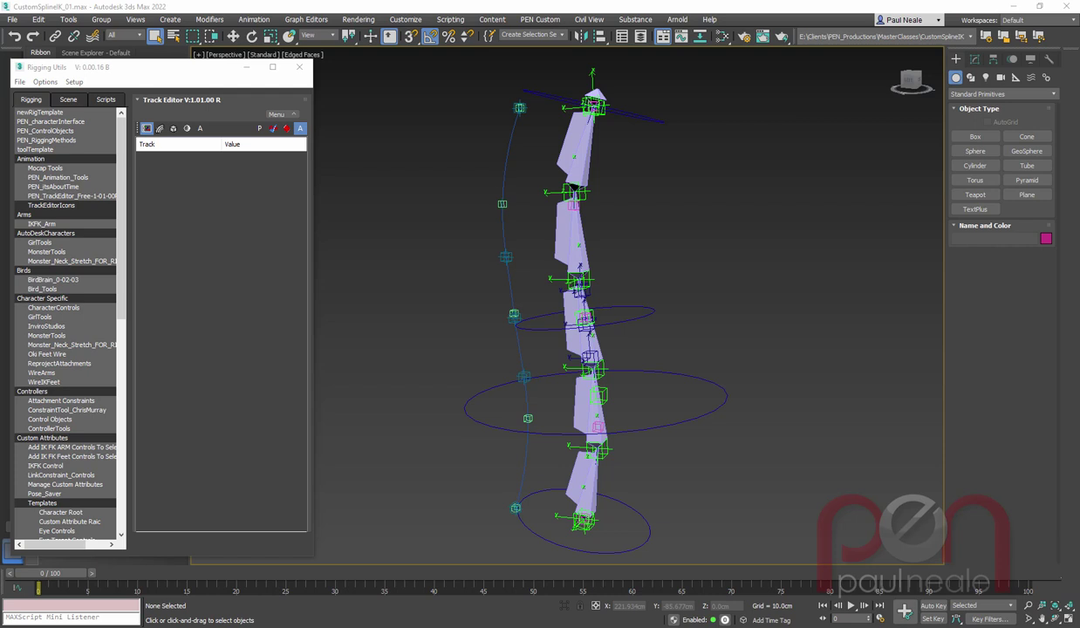
# Try rotating the large waist control ring to test how the finished spine rig bends.
pyautogui.moveTo(748, 390); pyautogui.dragTo(769, 383, button='middle')
pyautogui.hotkey('shift', 'z')
pyautogui.moveTo(735, 354); pyautogui.dragTo(685, 431)
pyautogui.moveTo(685, 431)
pyautogui.keyDown('alt'); pyautogui.mouseDown(button='middle')
pyautogui.moveTo(645, 451)
pyautogui.moveTo(710, 451)
pyautogui.moveTo(647, 439)
pyautogui.moveTo(670, 462)
pyautogui.moveTo(752, 448)
pyautogui.moveTo(698, 453)
pyautogui.moveTo(701, 434)
pyautogui.mouseUp(button='middle'); pyautogui.keyUp('alt')
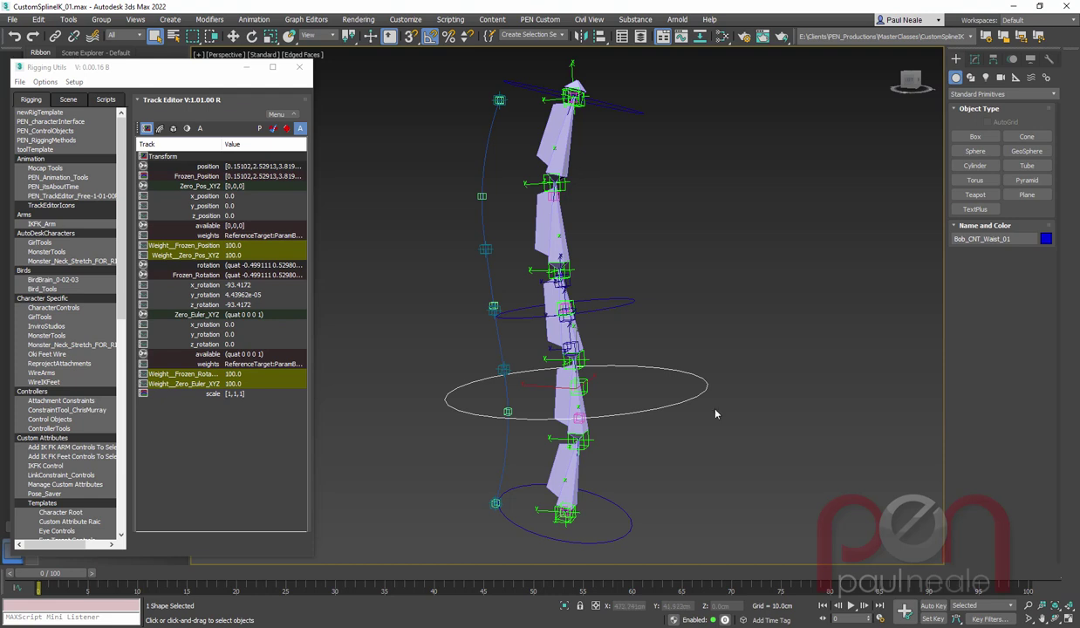
pyautogui.keyDown('alt'); pyautogui.moveTo(715, 413); pyautogui.dragTo(740, 393, button='middle'); pyautogui.keyUp('alt')
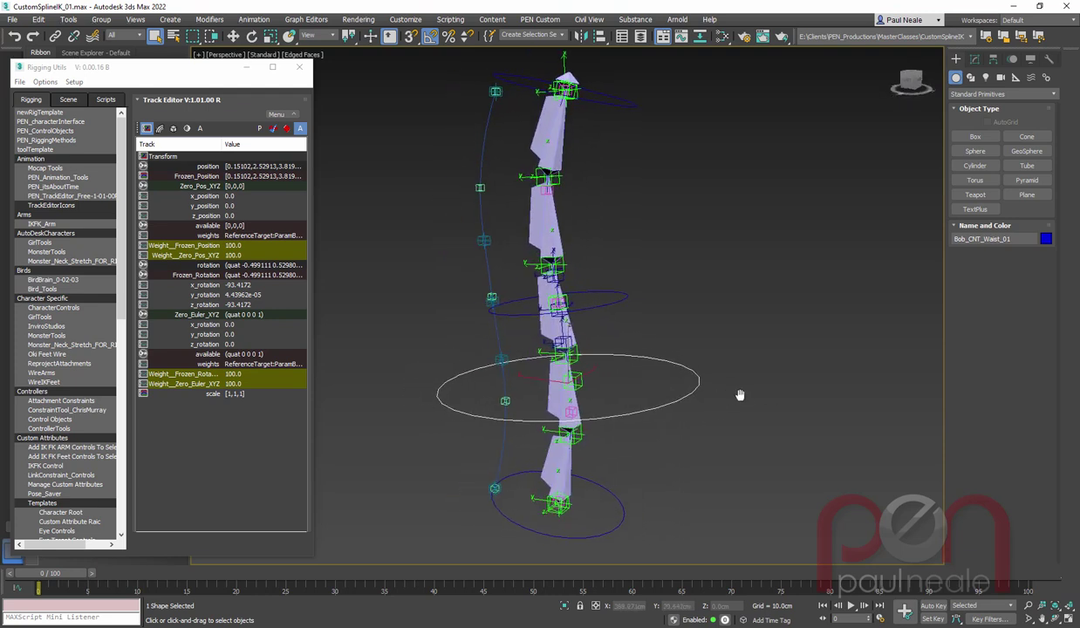
pyautogui.press('e')
pyautogui.moveTo(575, 371); pyautogui.dragTo(550, 377)
pyautogui.rightClick(552, 377)
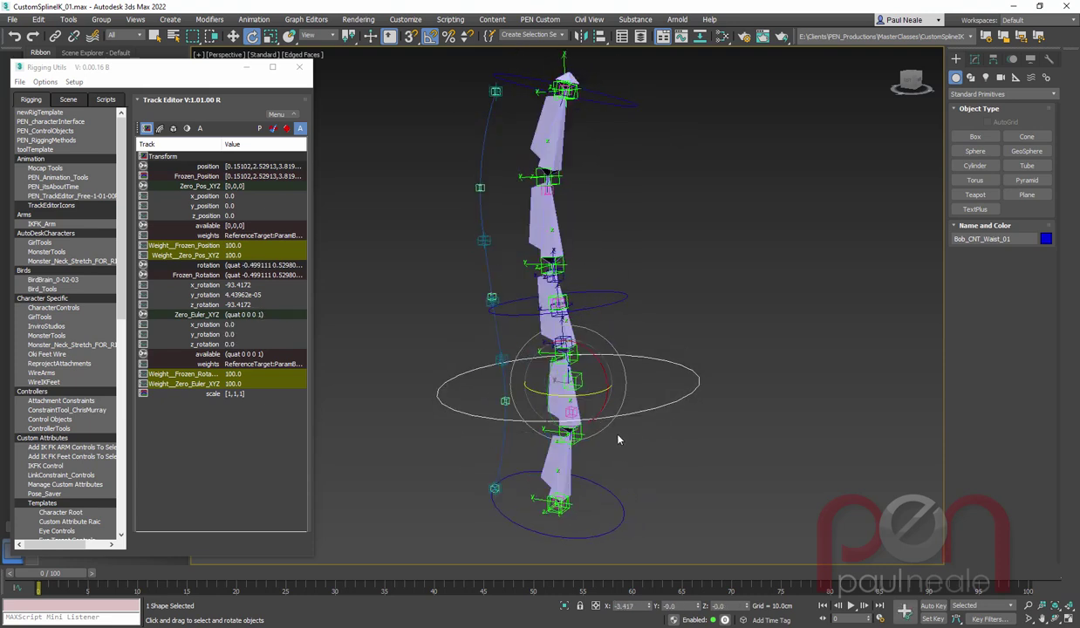
pyautogui.moveTo(582, 376); pyautogui.dragTo(533, 368)
pyautogui.rightClick(533, 368)
# Try moving the top spine control ring, Bob_CNT_Spine_03, to test the spine's reaction.
pyautogui.moveTo(623, 133); pyautogui.dragTo(614, 139)
pyautogui.rightClick(643, 173)
pyautogui.click(664, 189)
pyautogui.moveTo(556, 69); pyautogui.dragTo(635, 180)
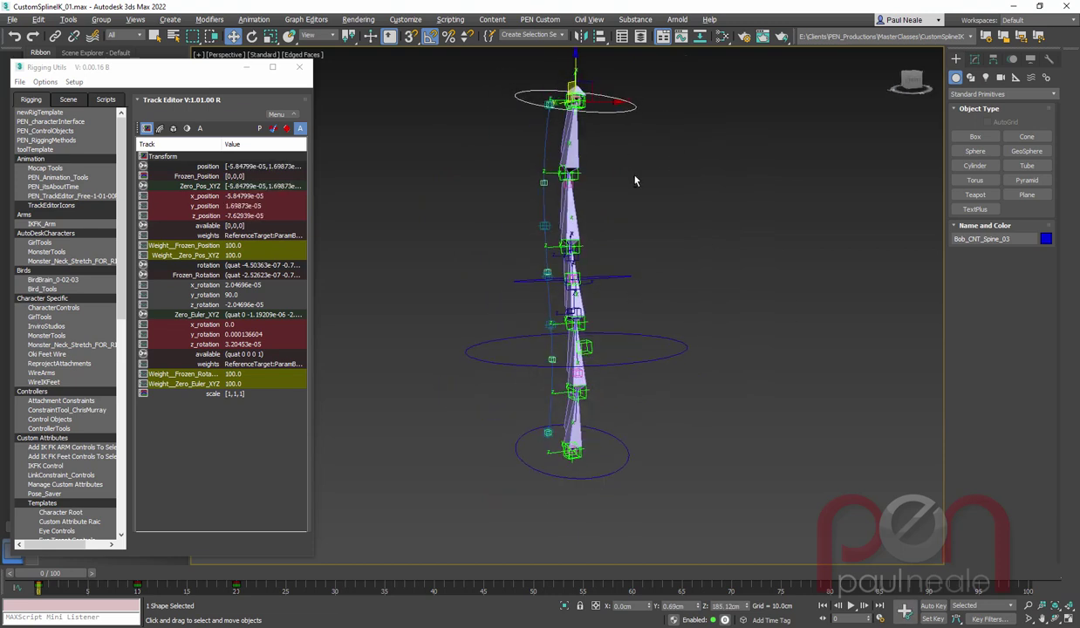
pyautogui.keyDown('alt'); pyautogui.moveTo(634, 180); pyautogui.dragTo(624, 185, button='middle'); pyautogui.keyUp('alt')
pyautogui.moveTo(590, 98); pyautogui.dragTo(533, 113)
pyautogui.rightClick(533, 114)
# Try rotating the top spine control ring to test the twist along the spine.
pyautogui.moveTo(609, 136); pyautogui.dragTo(618, 176, button='middle')
pyautogui.press('e')
pyautogui.moveTo(580, 113); pyautogui.dragTo(683, 405)
pyautogui.rightClick(683, 405)
# Try moving the bottom spine control, Bob_CNT_Spine_01, and rotating it in Local coordinates.
pyautogui.moveTo(611, 472); pyautogui.dragTo(647, 444)
pyautogui.rightClick(579, 451)
pyautogui.rightClick(647, 445)
pyautogui.keyDown('alt'); pyautogui.rightClick(662, 432); pyautogui.keyUp('alt')
pyautogui.click(693, 415)
pyautogui.moveTo(557, 464); pyautogui.dragTo(631, 411)
pyautogui.rightClick(632, 412)
pyautogui.keyDown('alt'); pyautogui.moveTo(770, 212); pyautogui.dragTo(719, 230, button='middle'); pyautogui.keyUp('alt')
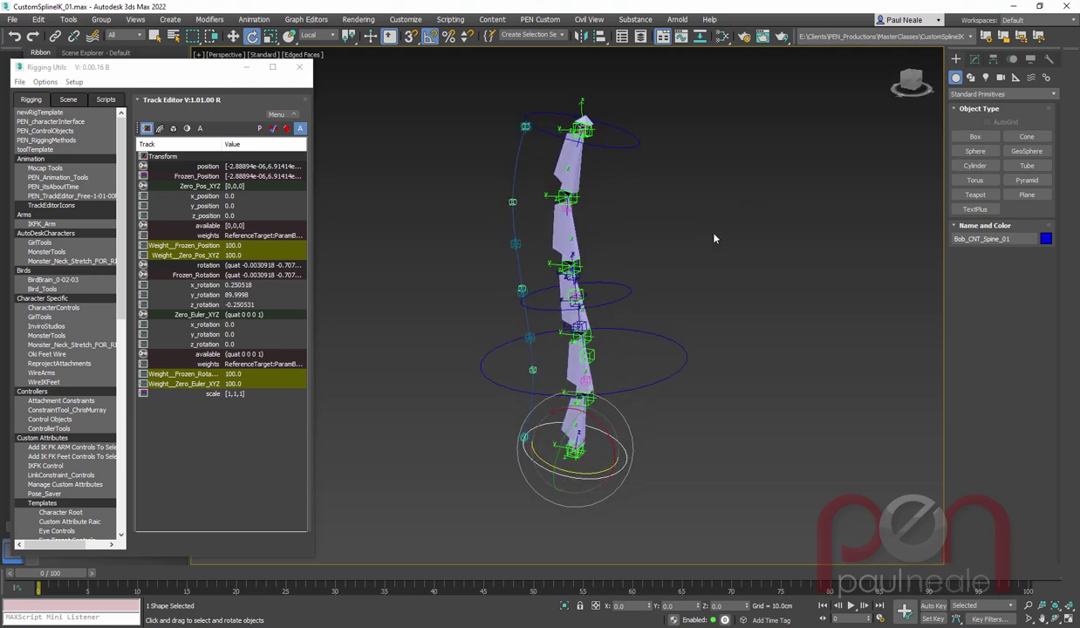
# Try rotating the middle spine control ring and moving the top spine control again.
pyautogui.click(627, 295)
pyautogui.moveTo(592, 307); pyautogui.dragTo(653, 293)
pyautogui.rightClick(581, 270)
pyautogui.click(591, 286)
pyautogui.click(638, 143)
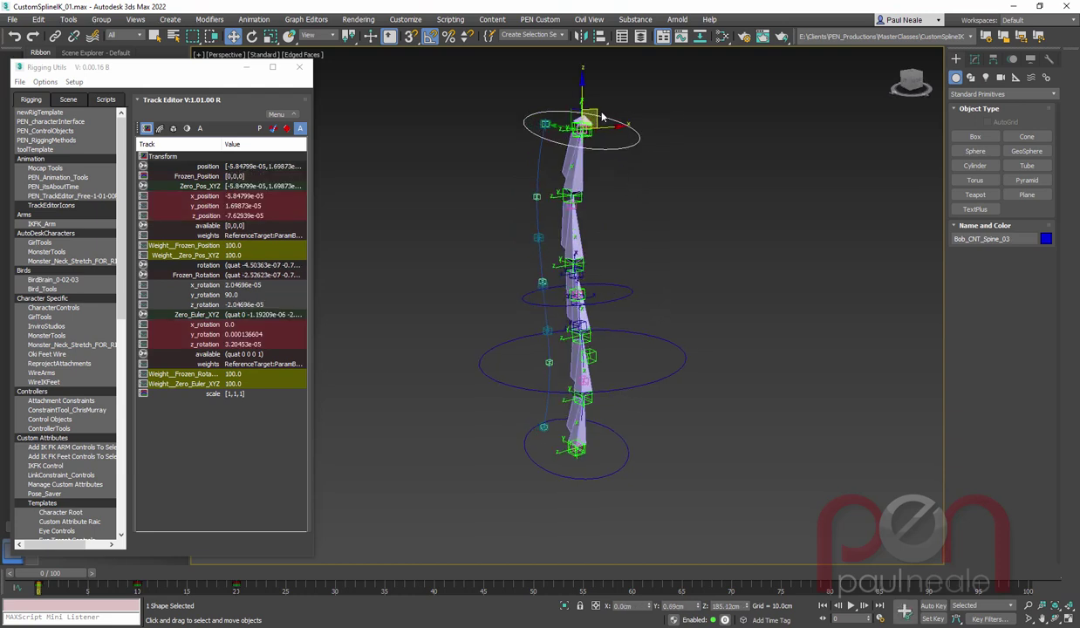
pyautogui.moveTo(584, 115); pyautogui.dragTo(602, 258)
pyautogui.rightClick(602, 258)
pyautogui.moveTo(137, 75); pyautogui.dragTo(153, 71)
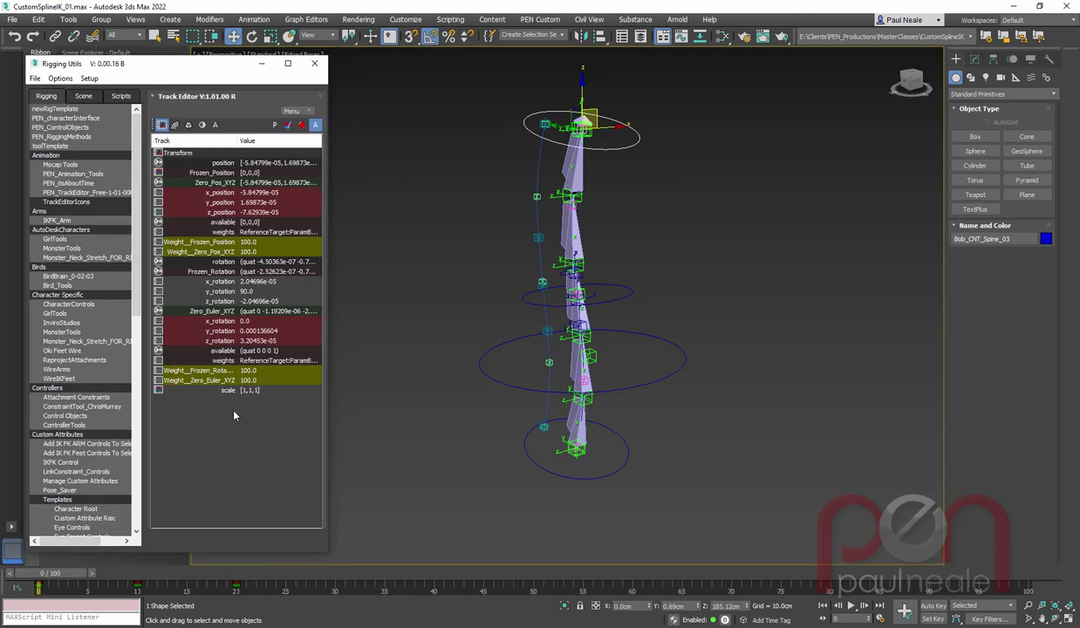
pyautogui.moveTo(548, 332); pyautogui.dragTo(474, 346, button='middle')
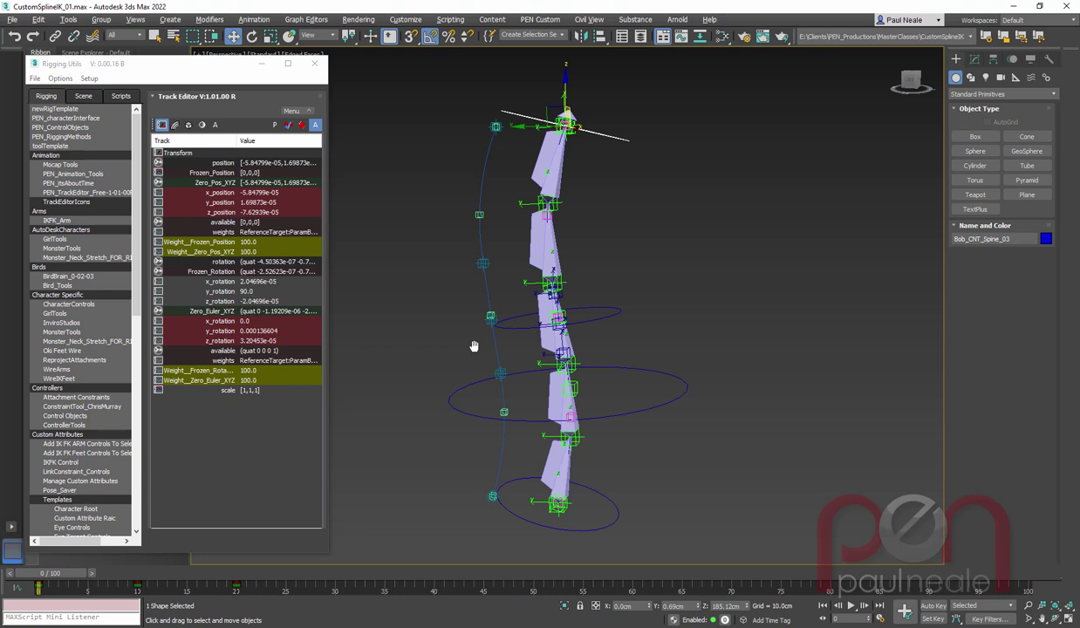
pyautogui.keyDown('alt'); pyautogui.moveTo(682, 248); pyautogui.dragTo(673, 288, button='middle'); pyautogui.keyUp('alt')
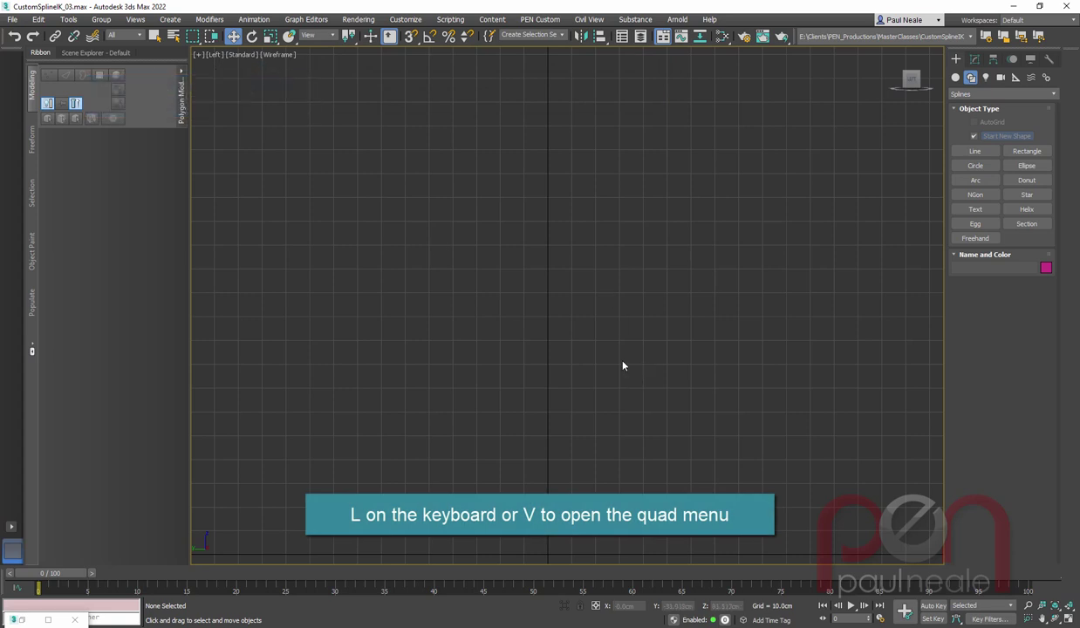
pyautogui.press('v')
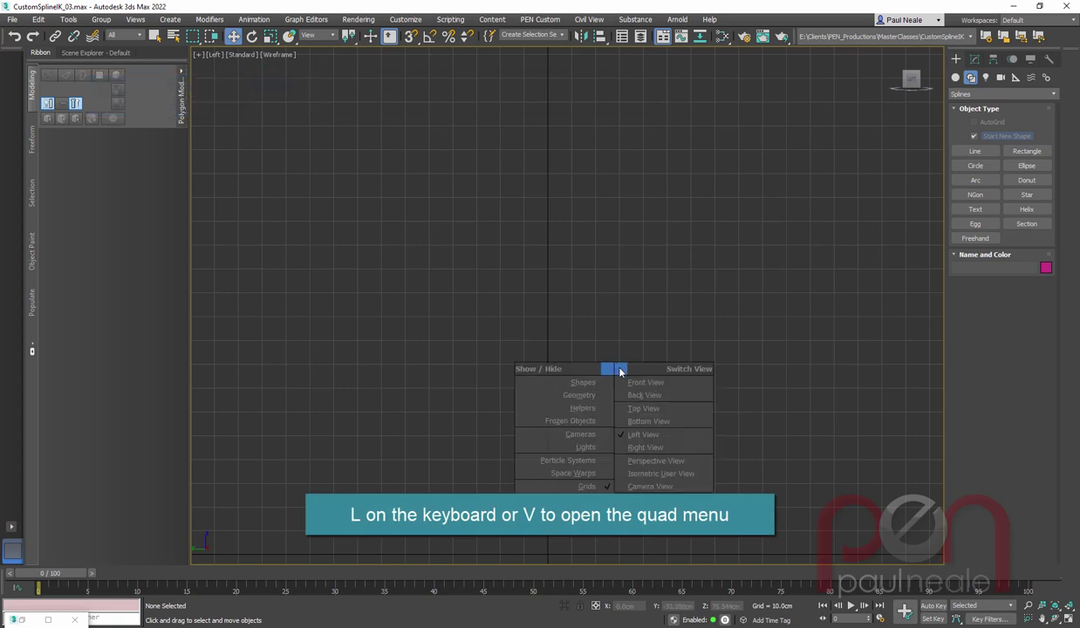
pyautogui.click(649, 268)
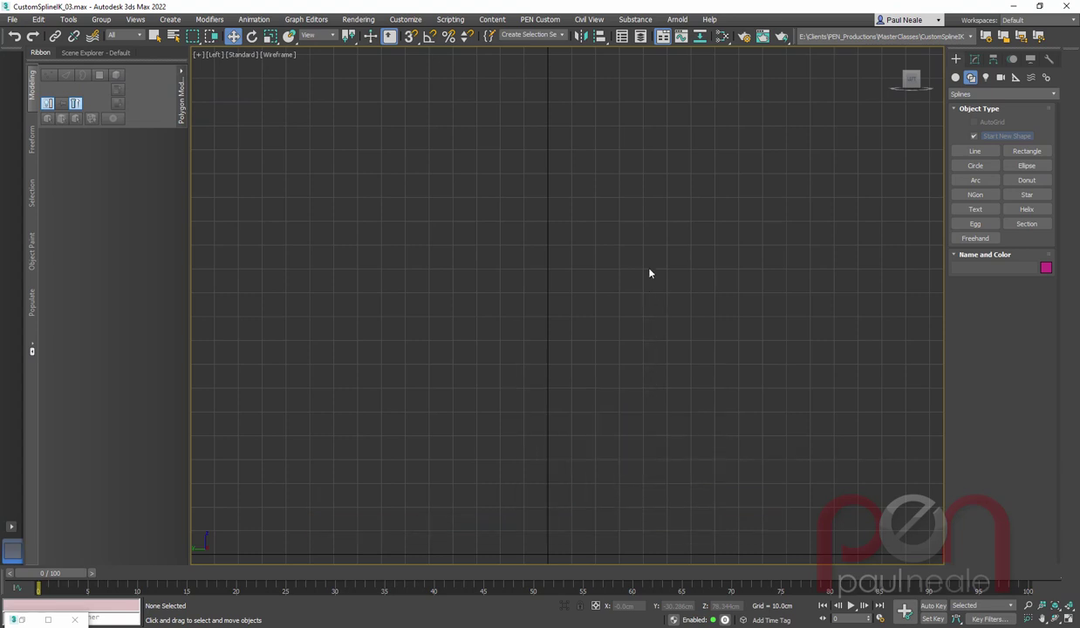
pyautogui.click(212, 55)
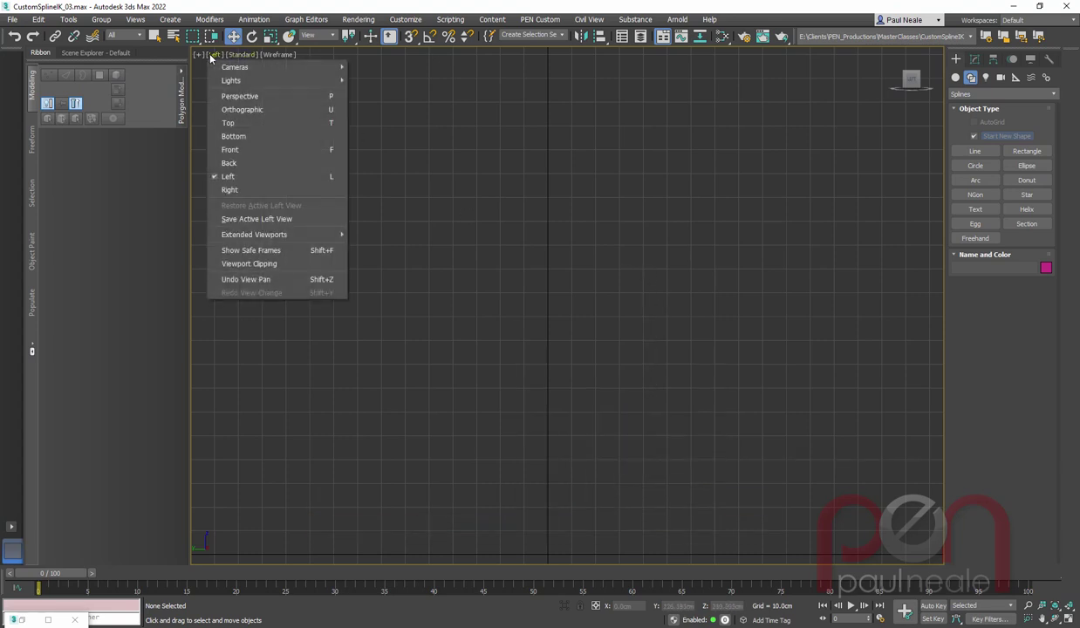
pyautogui.click(527, 230)
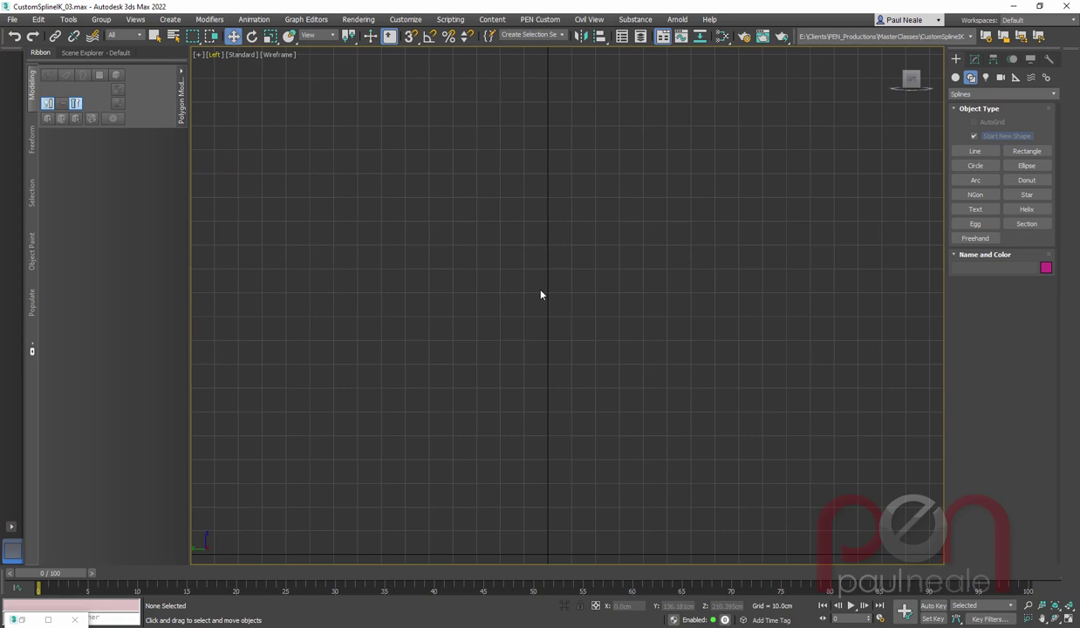
# Draw a gently S-curved spine line with five smooth knots from bottom to top near the vertical axis in the Left view.
pyautogui.rightClick(554, 358)
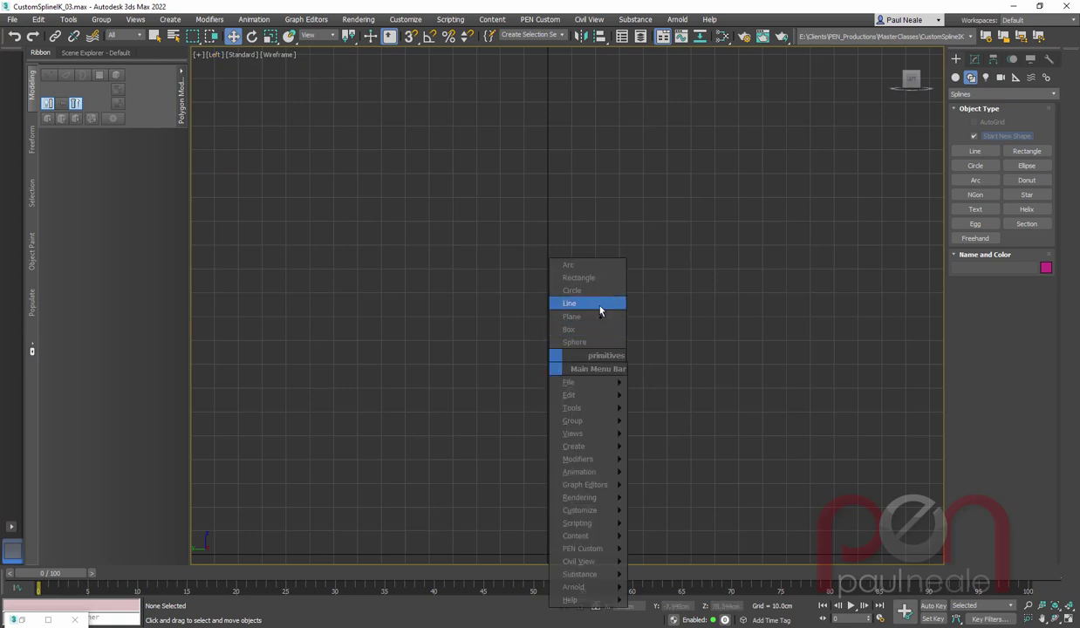
pyautogui.click(600, 305)
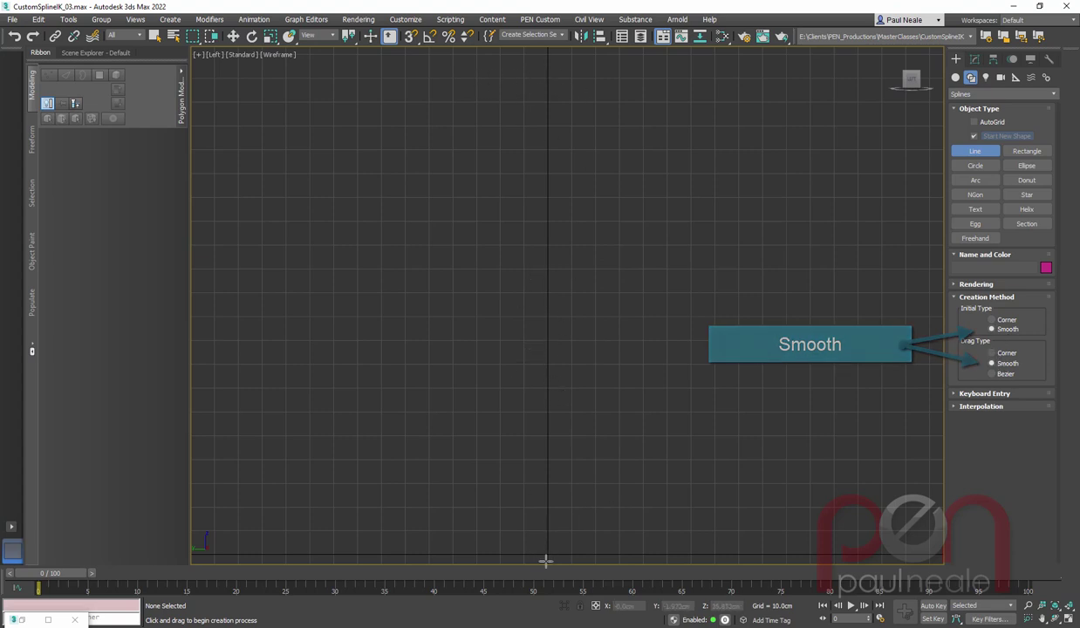
pyautogui.click(545, 346)
pyautogui.click(559, 283)
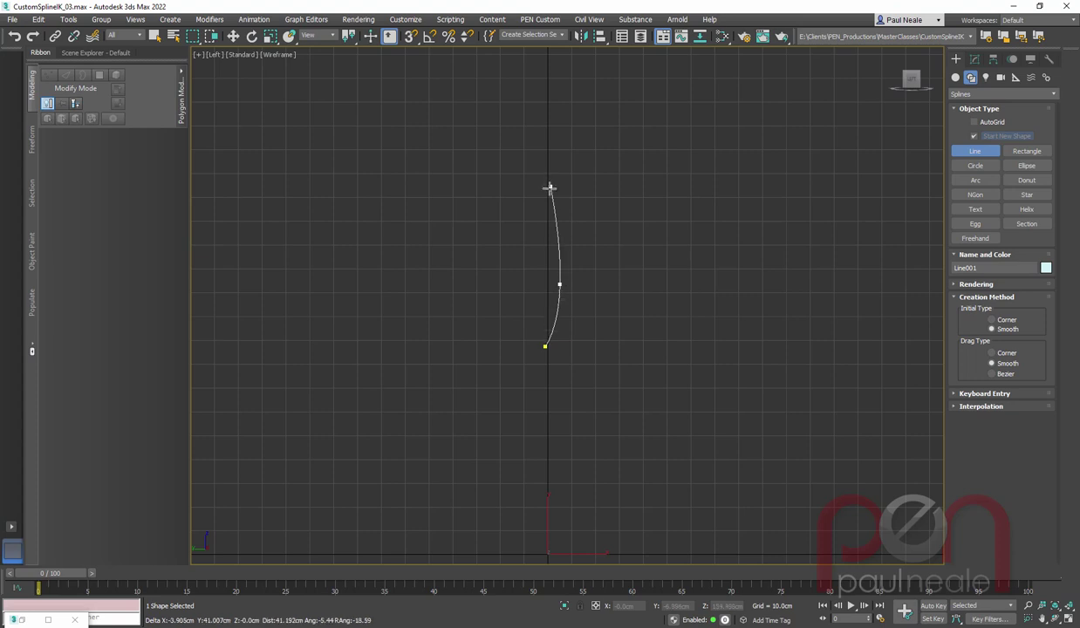
pyautogui.click(547, 202)
pyautogui.click(543, 113)
pyautogui.click(567, 49)
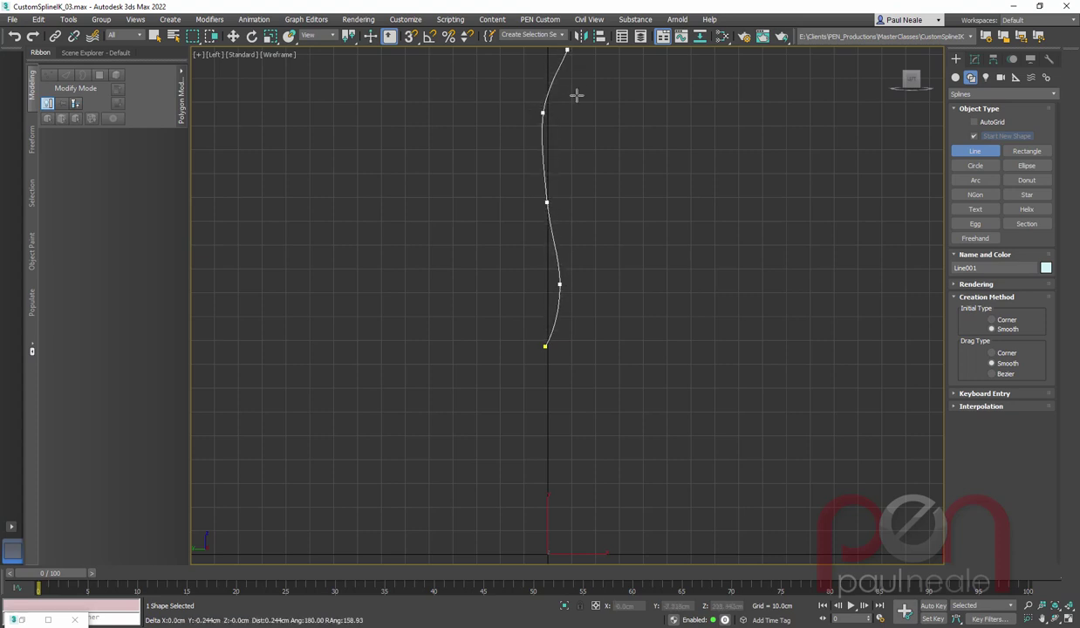
pyautogui.rightClick(606, 157)
pyautogui.moveTo(698, 207); pyautogui.dragTo(673, 328, button='middle')
pyautogui.scroll(2, 593, 301)
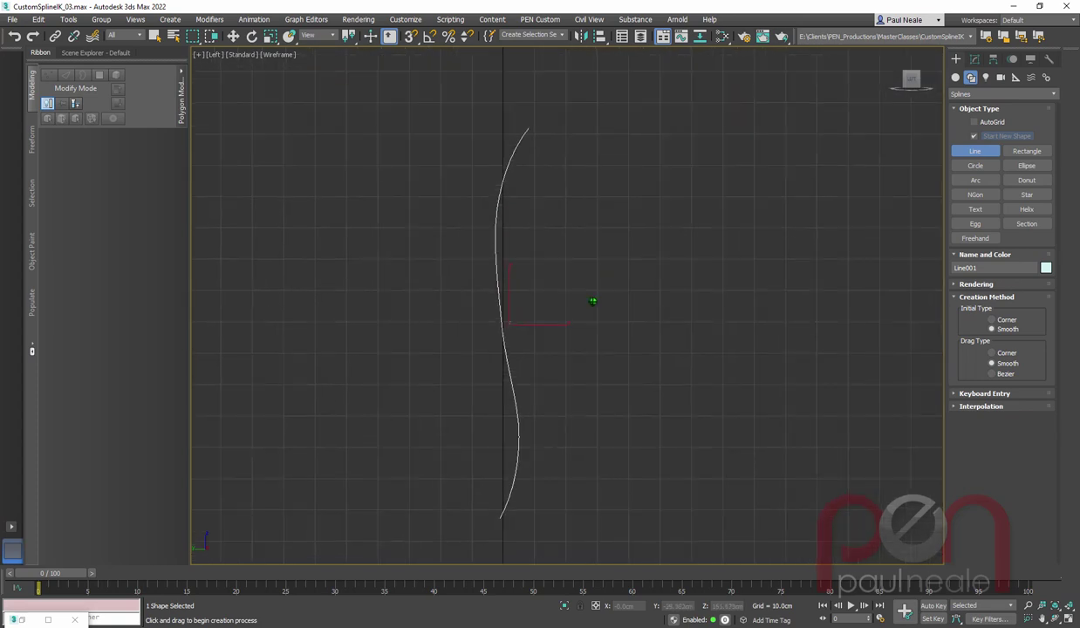
# Adjust the line at vertex level, repositioning the top, middle, second and fourth knots to refine the spine curve.
pyautogui.press('1')
pyautogui.press('w')
pyautogui.click(543, 126)
pyautogui.moveTo(563, 110); pyautogui.dragTo(552, 110)
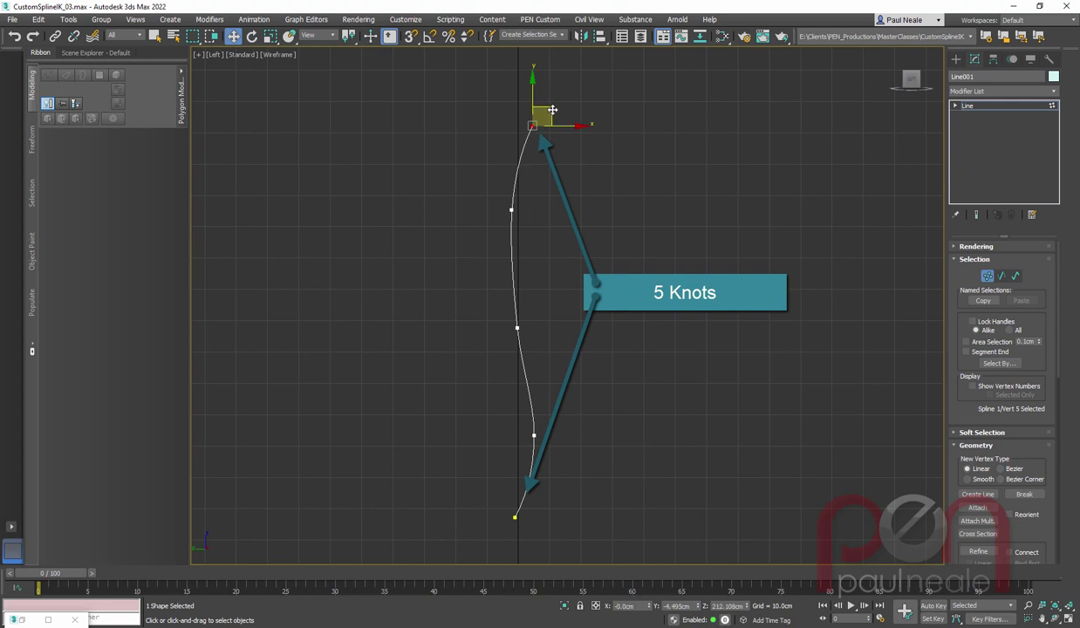
pyautogui.moveTo(517, 328); pyautogui.dragTo(518, 320)
pyautogui.moveTo(642, 326); pyautogui.dragTo(650, 281, button='middle')
pyautogui.click(542, 393)
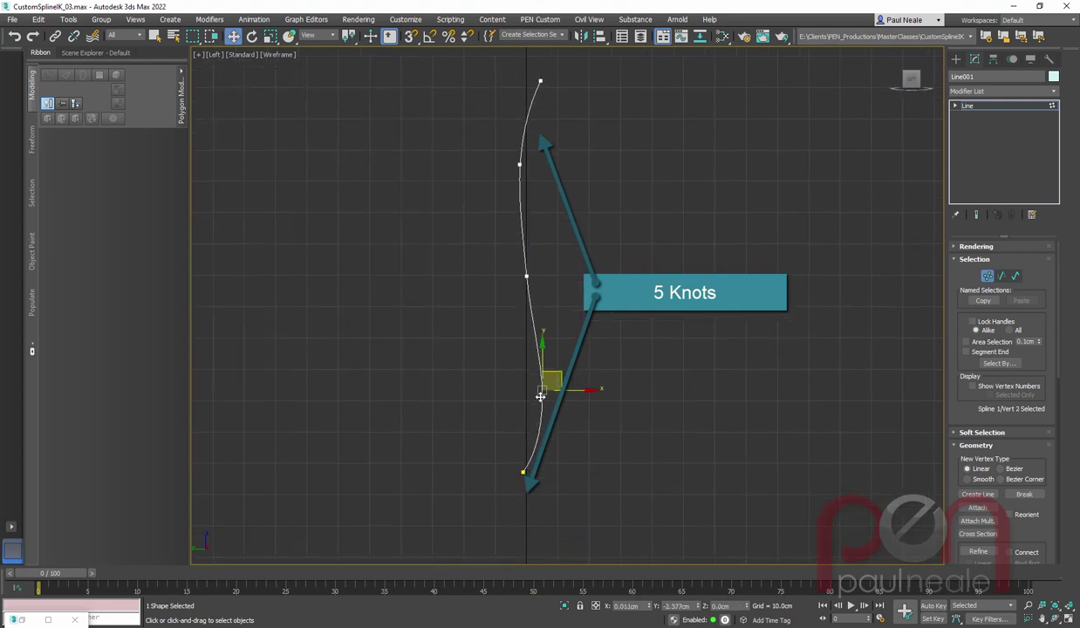
pyautogui.click(518, 164)
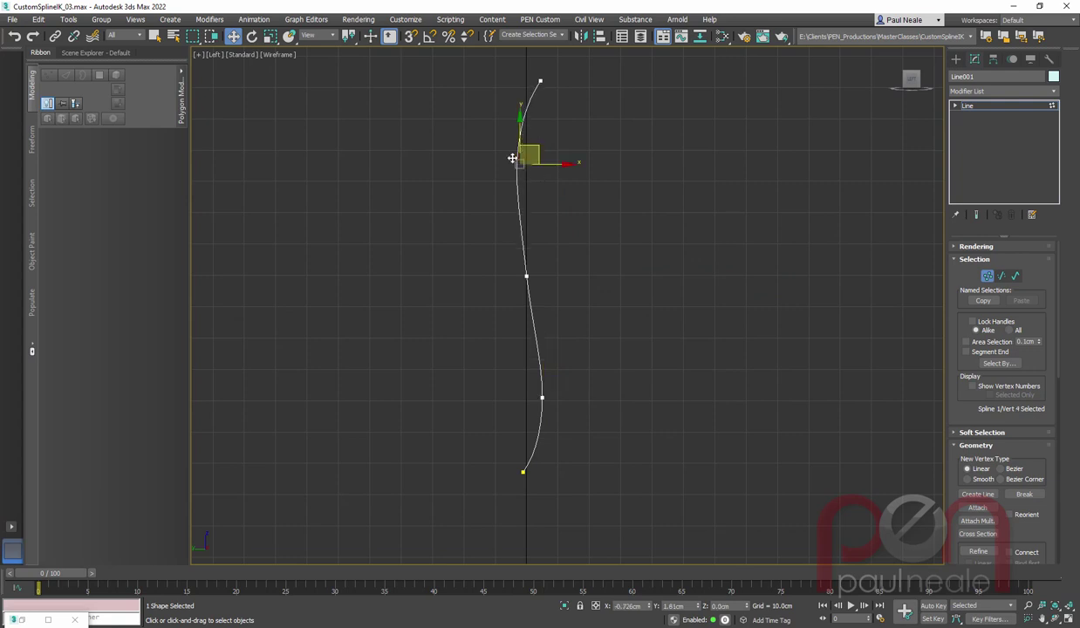
# Lower the fourth knot slightly, shift the second knot up and inward, and leave vertex editing.
pyautogui.click(522, 471)
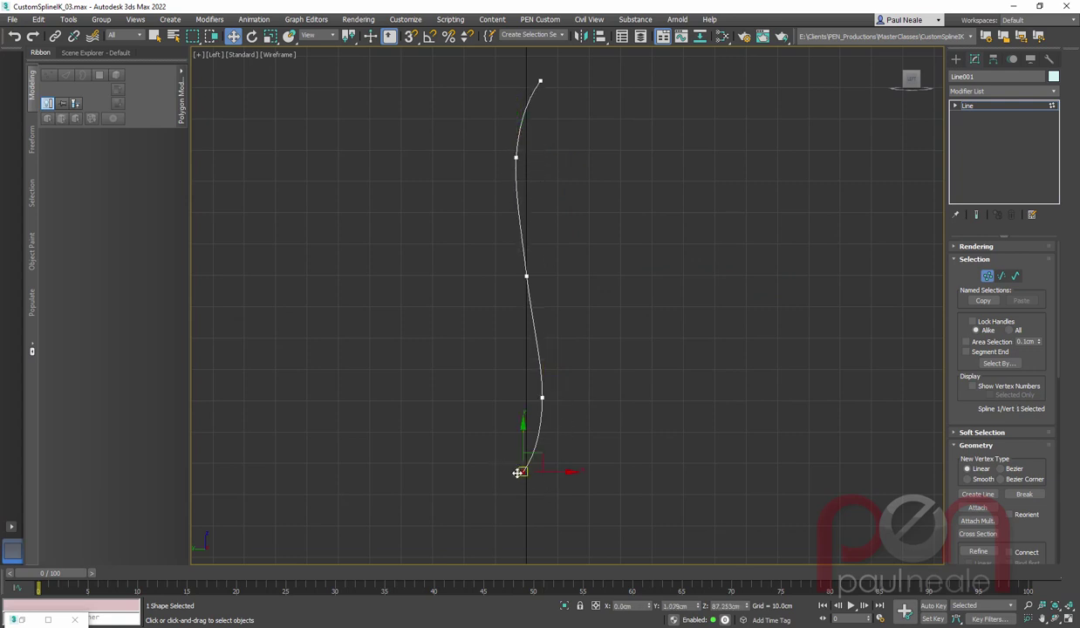
pyautogui.click(541, 397)
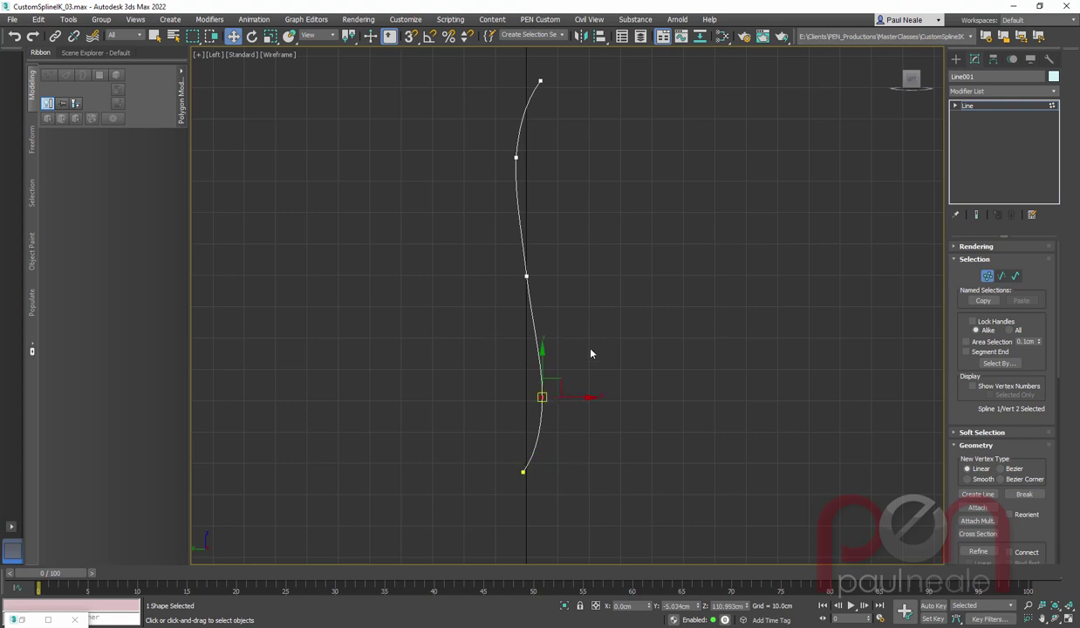
pyautogui.click(526, 276)
pyautogui.rightClick(530, 274)
pyautogui.click(516, 158)
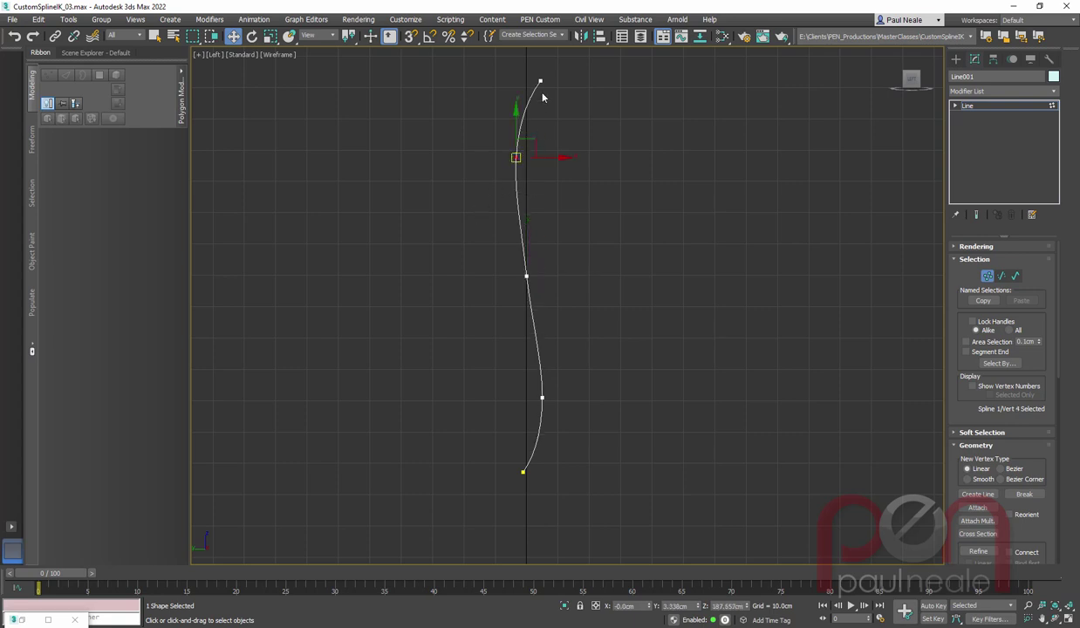
pyautogui.moveTo(530, 141); pyautogui.dragTo(516, 163)
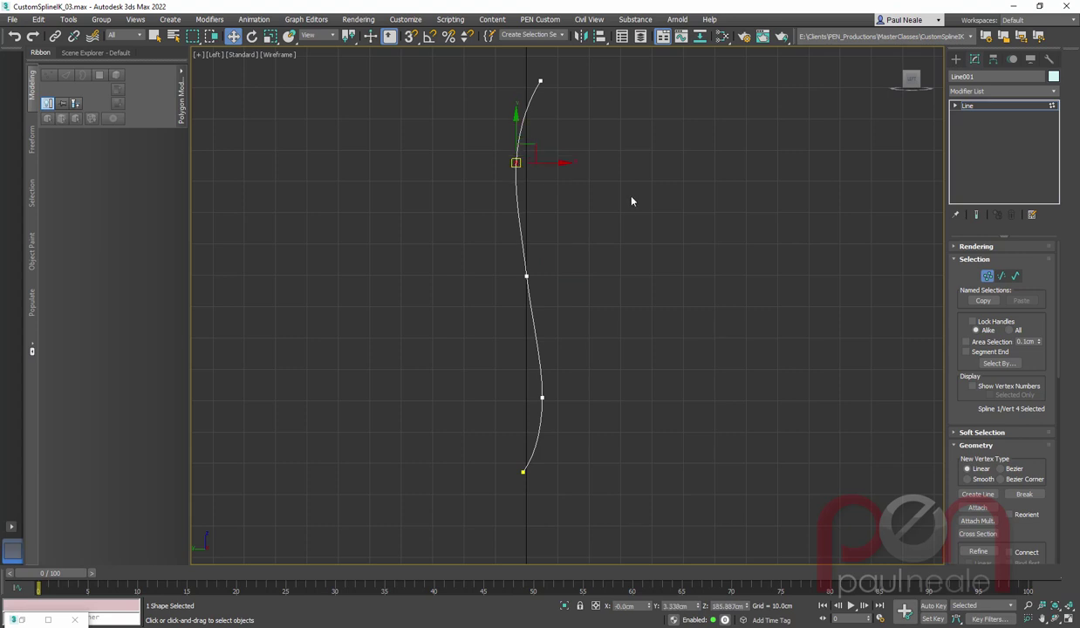
pyautogui.moveTo(543, 397); pyautogui.dragTo(536, 385)
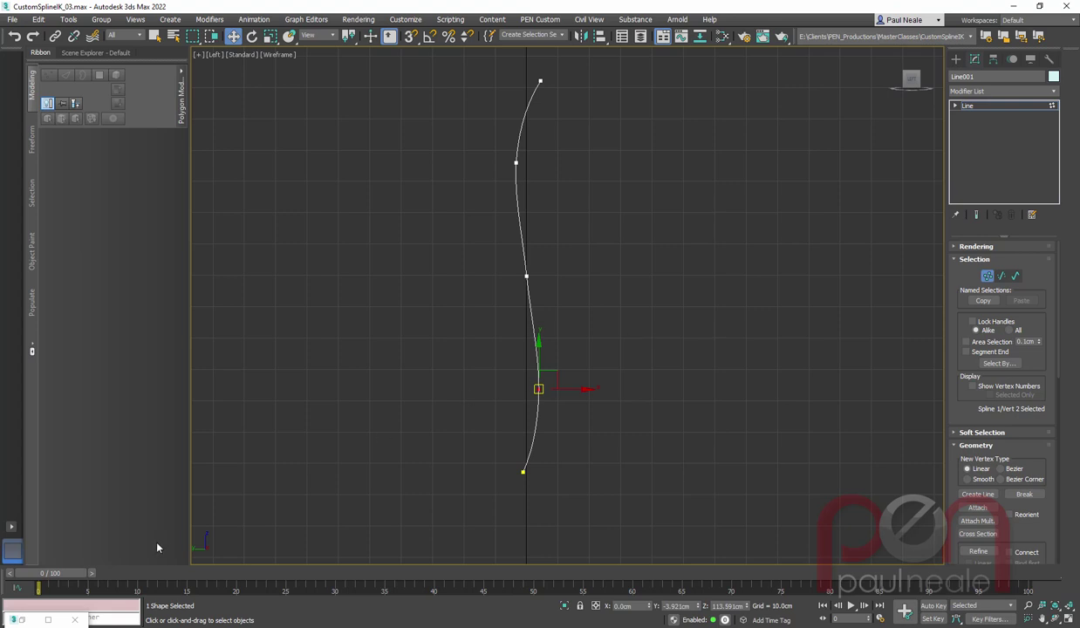
pyautogui.click(990, 277)
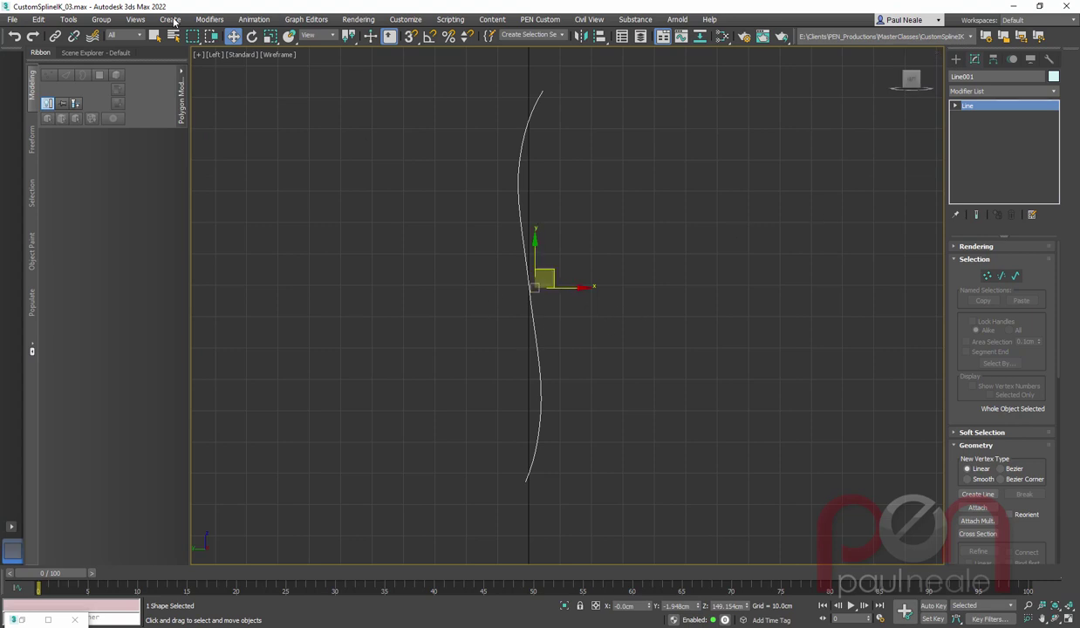
# Open Rename Objects for the selected line and enable the prefix and suffix options.
pyautogui.click(68, 20)
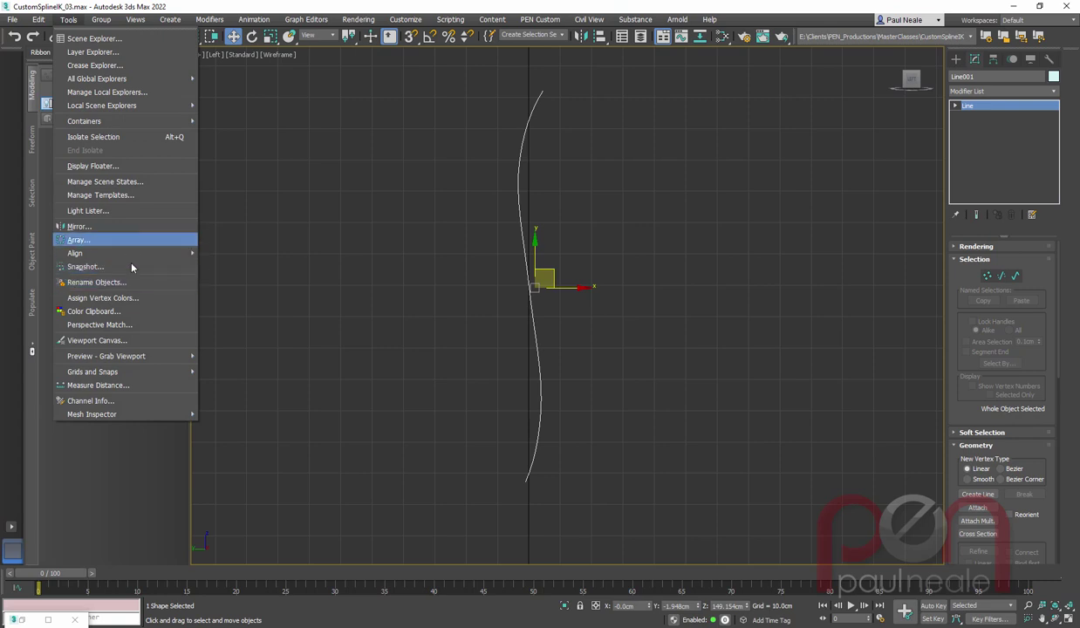
pyautogui.click(96, 281)
pyautogui.moveTo(514, 219); pyautogui.dragTo(268, 187)
pyautogui.click(225, 239)
pyautogui.click(225, 272)
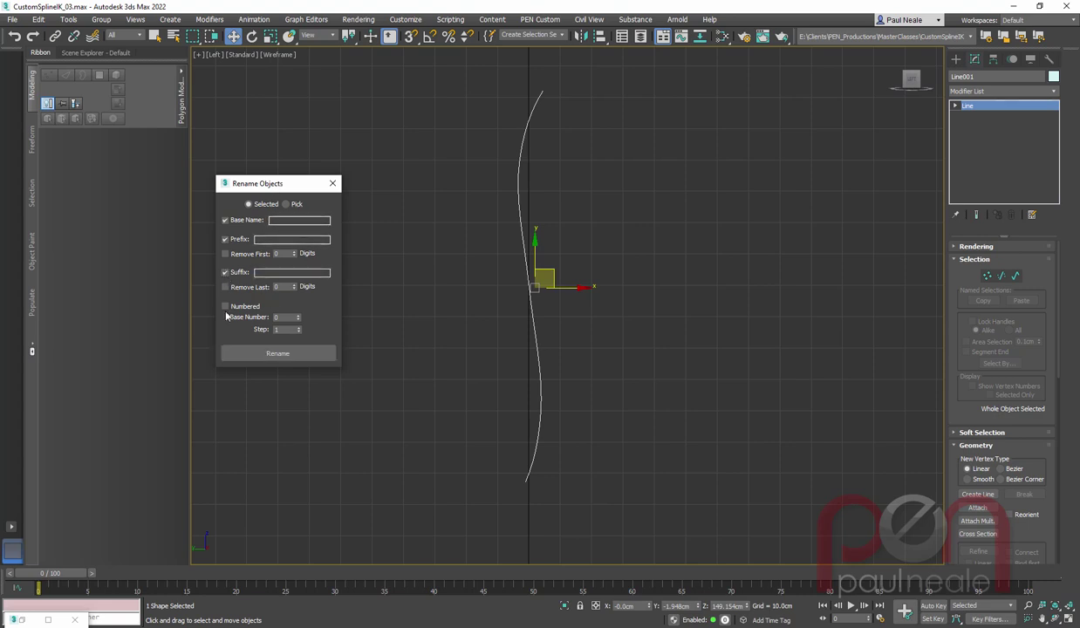
# Rename the line with prefix Bob_, base name SPL_ and suffix Spine_, numbered from base number 1.
pyautogui.click(288, 240)
pyautogui.write('Bob_')
pyautogui.click(290, 221)
pyautogui.write('SPL_')
pyautogui.click(261, 272)
pyautogui.write('Spl')
pyautogui.write('pine')
pyautogui.write('_')
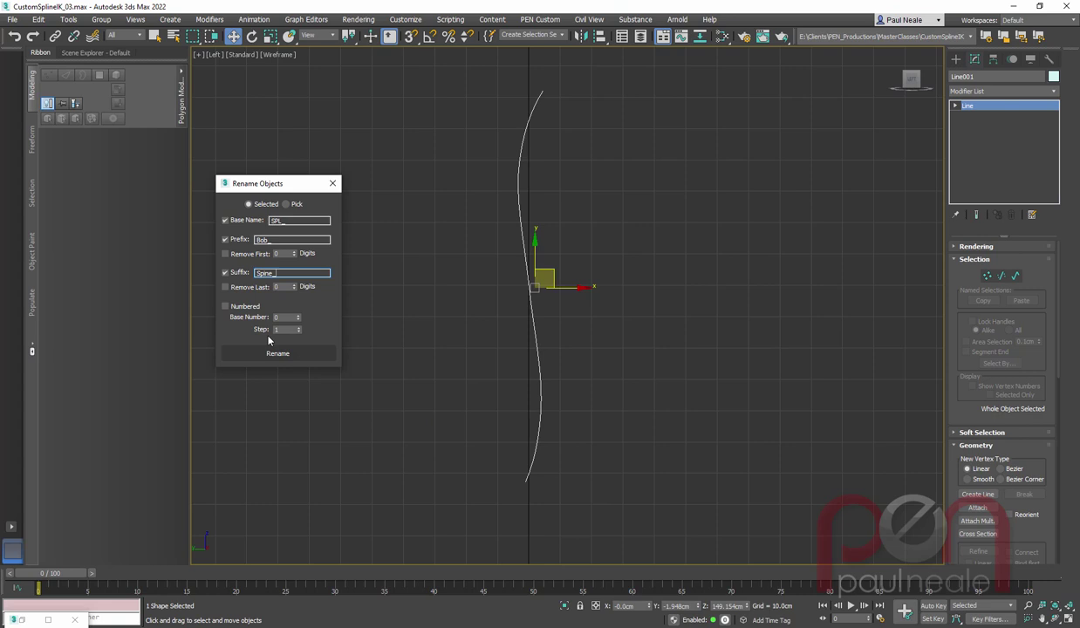
pyautogui.click(240, 307)
pyautogui.click(297, 315)
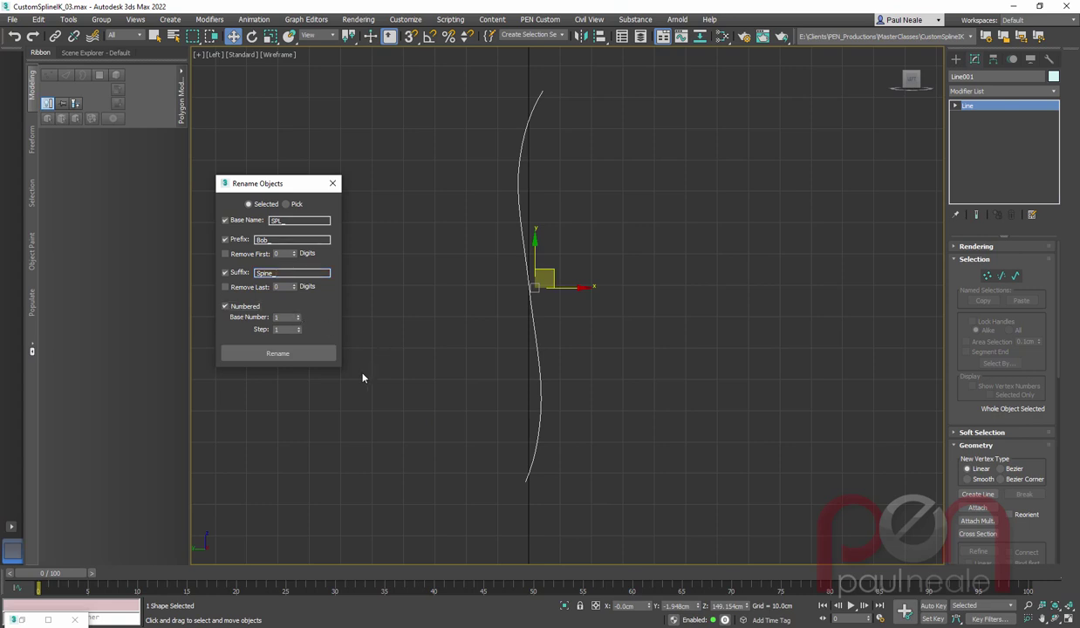
pyautogui.click(279, 353)
# Try cloning the spine spline as a copy placed horizontally beside the original.
pyautogui.moveTo(575, 288)
pyautogui.keyDown('shift'); pyautogui.mouseDown()
pyautogui.moveTo(441, 289)
pyautogui.moveTo(490, 285)
pyautogui.mouseUp(); pyautogui.keyUp('shift')
pyautogui.click(542, 370)
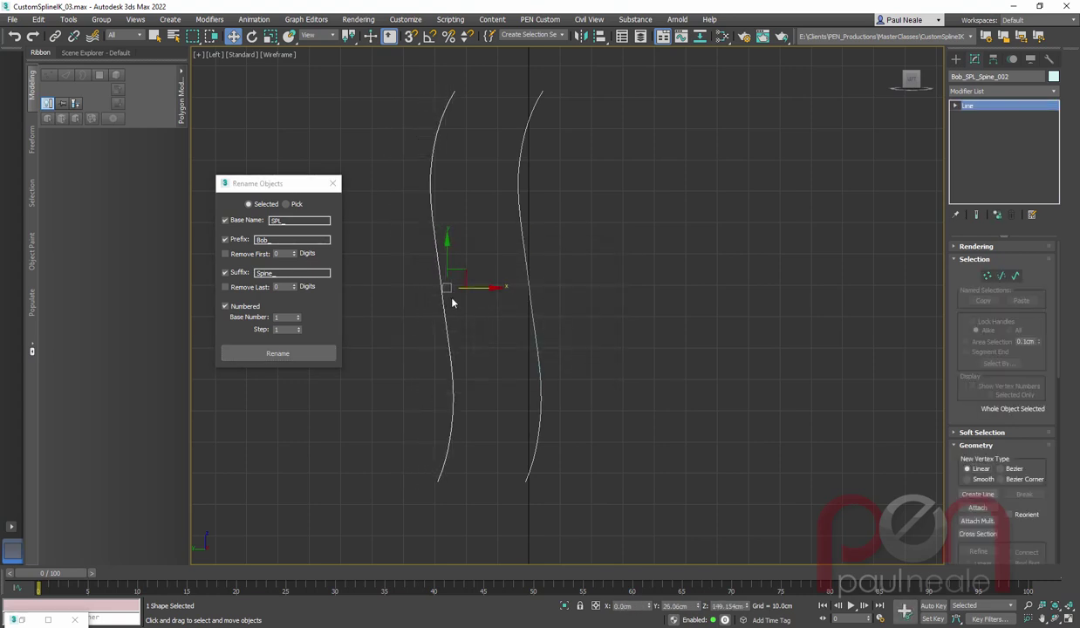
pyautogui.moveTo(261, 187); pyautogui.dragTo(1079, 297)
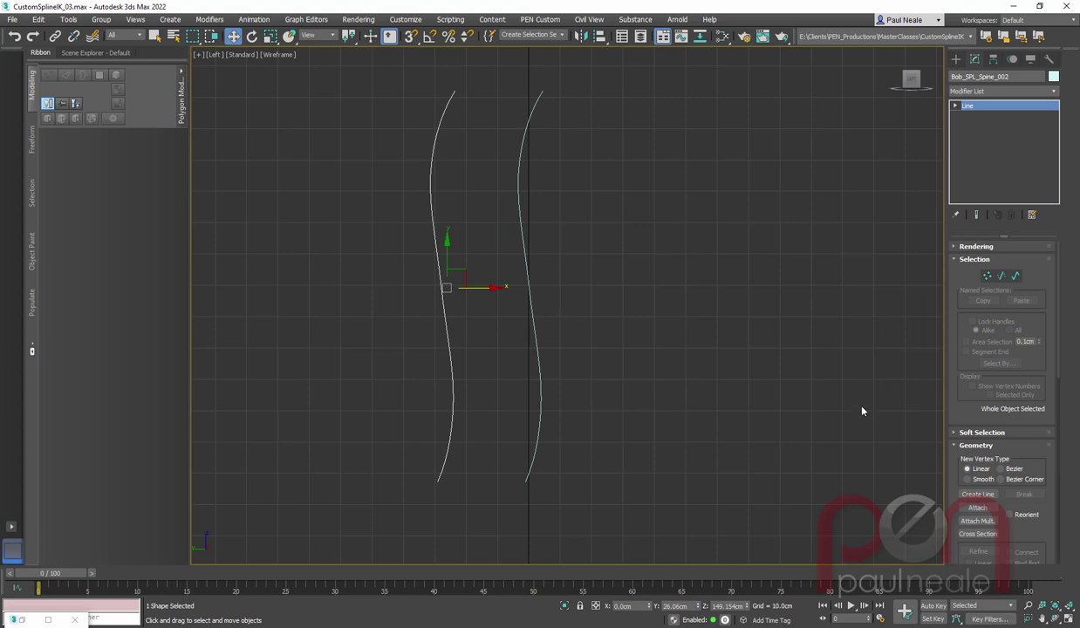
pyautogui.moveTo(483, 280); pyautogui.dragTo(493, 280)
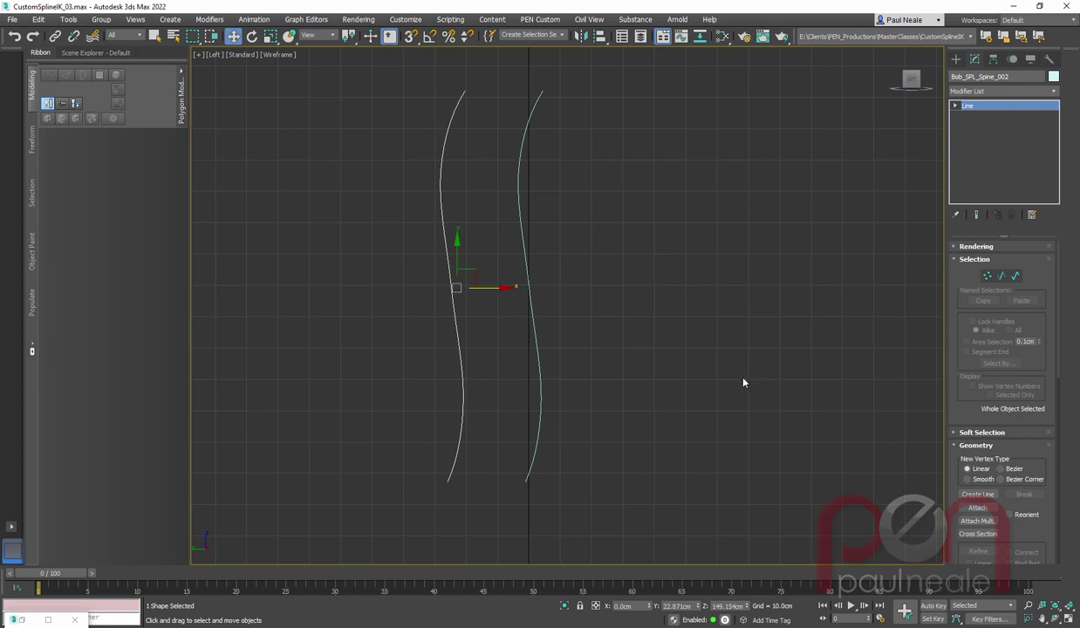
pyautogui.press('Delete')
# Clone the spine spline as an instance placed horizontally beside the original.
pyautogui.moveTo(494, 291)
pyautogui.mouseDown()
pyautogui.moveTo(569, 307)
pyautogui.moveTo(477, 291)
pyautogui.moveTo(500, 291)
pyautogui.mouseUp()
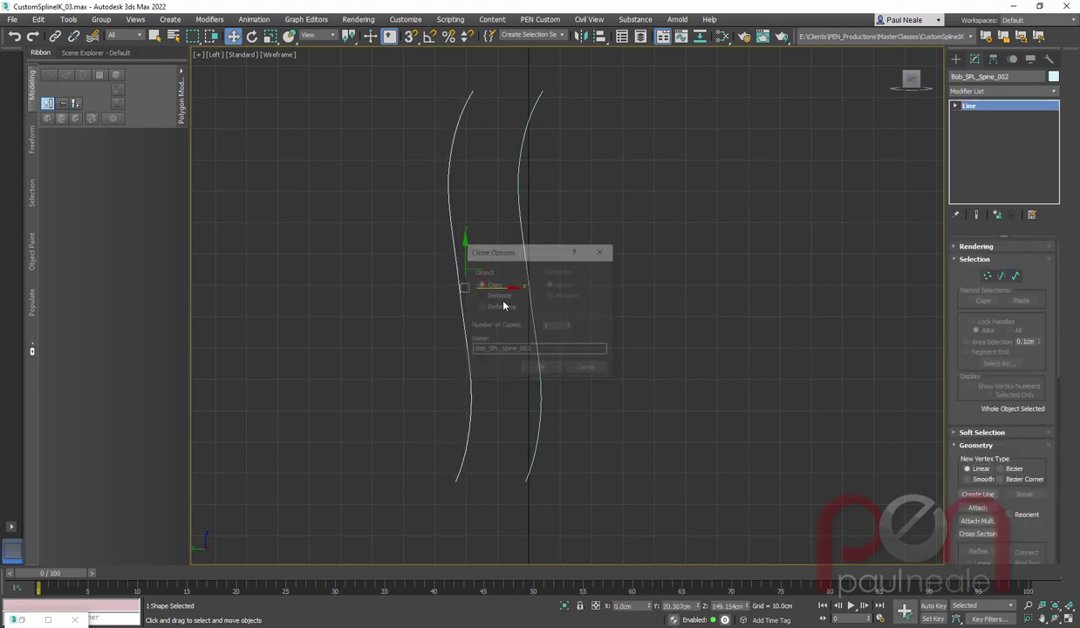
pyautogui.click(487, 296)
pyautogui.click(541, 367)
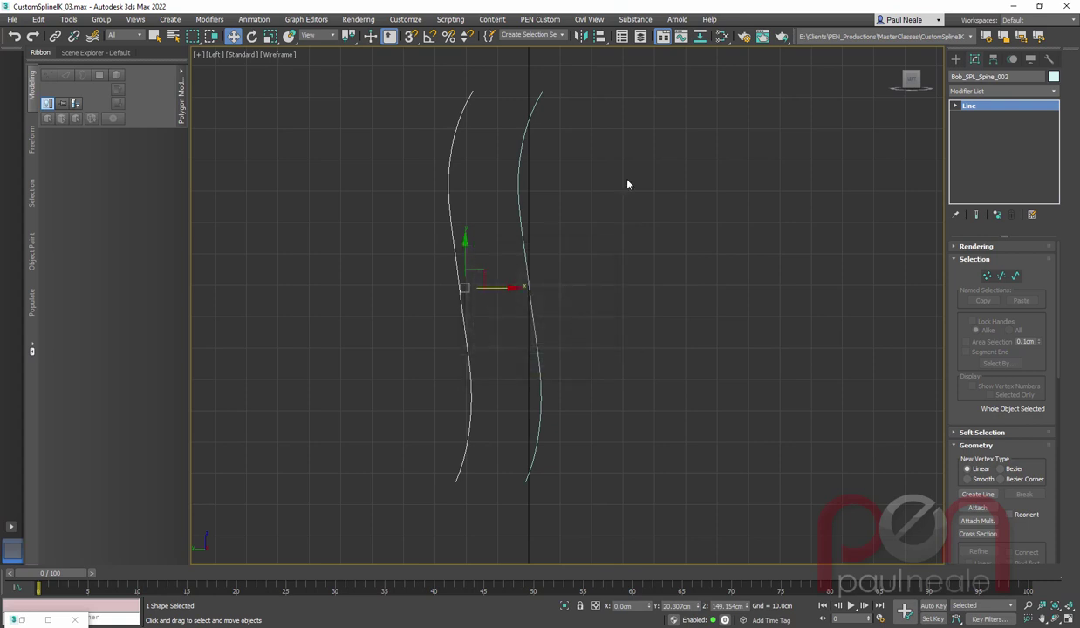
# Convert all five knots of the instanced spine spline to Bezier.
pyautogui.press('1')
pyautogui.click(459, 285)
pyautogui.moveTo(384, 81); pyautogui.dragTo(516, 493)
pyautogui.rightClick(451, 282)
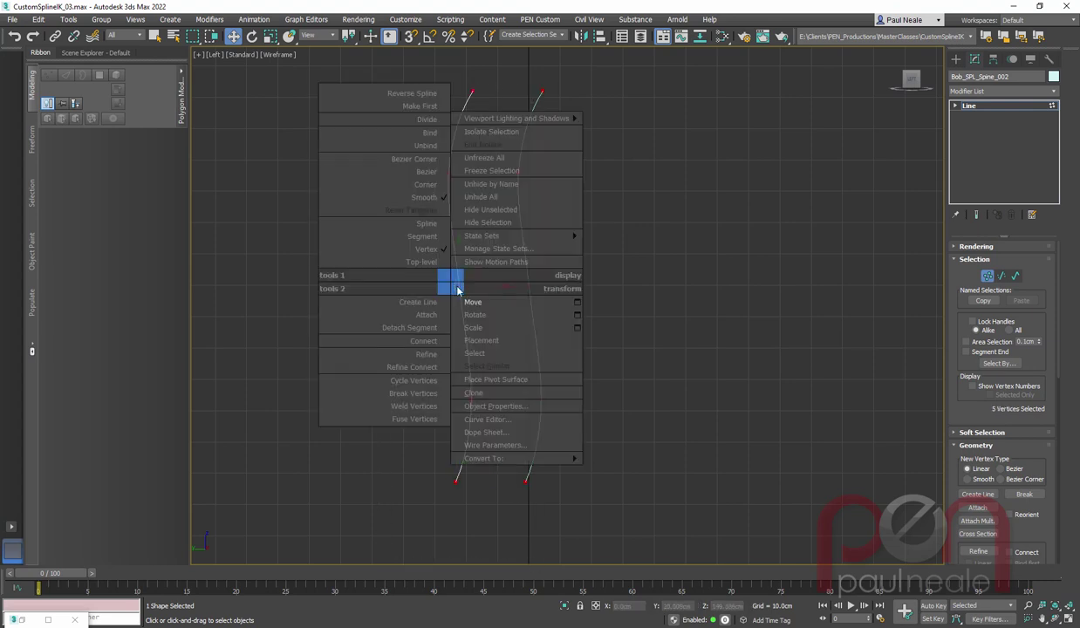
pyautogui.click(430, 172)
# Shift the middle knot's upper Bezier handle slightly to smooth the curve through it, and leave vertex editing.
pyautogui.scroll(3, 489, 234)
pyautogui.scroll(-3, 467, 287)
pyautogui.scroll(7, 468, 287)
pyautogui.moveTo(521, 247); pyautogui.dragTo(579, 203, button='middle')
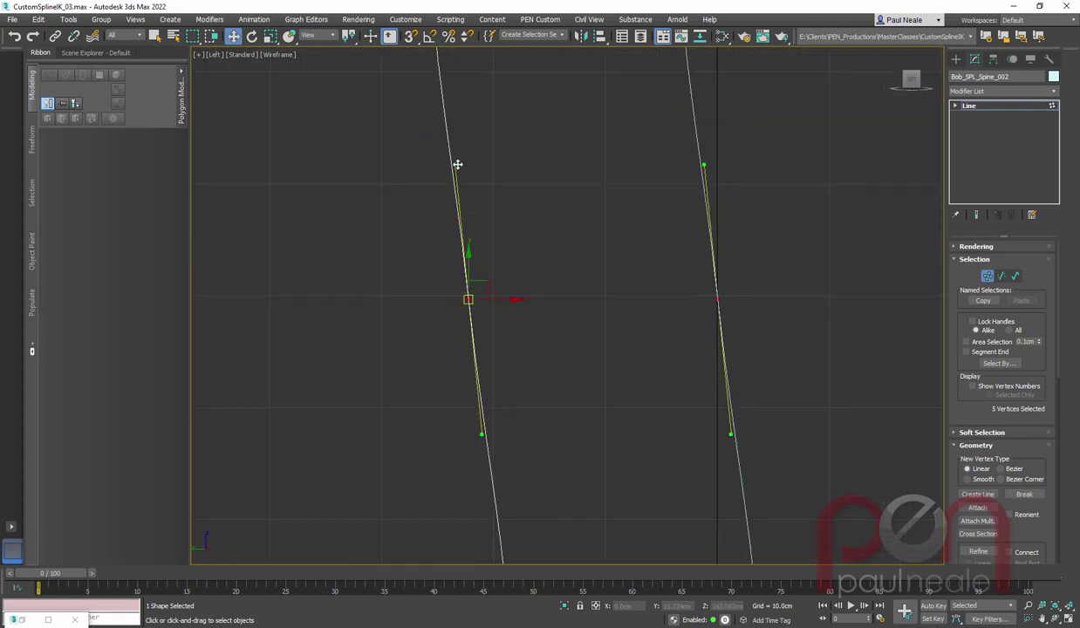
pyautogui.click(477, 232)
pyautogui.moveTo(480, 233); pyautogui.dragTo(449, 310)
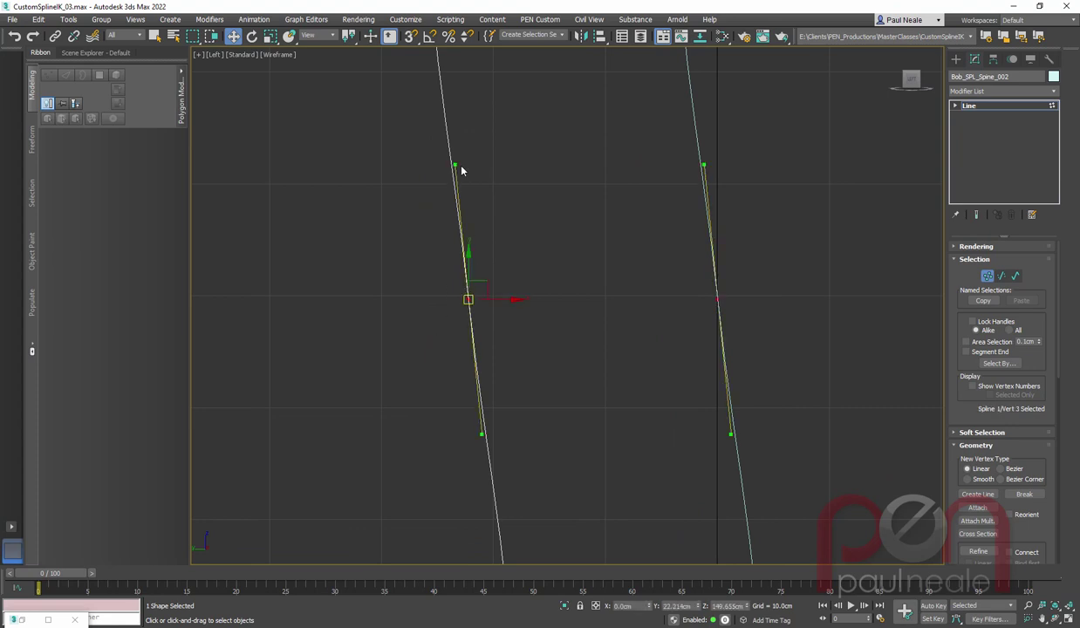
pyautogui.moveTo(449, 164); pyautogui.dragTo(446, 163)
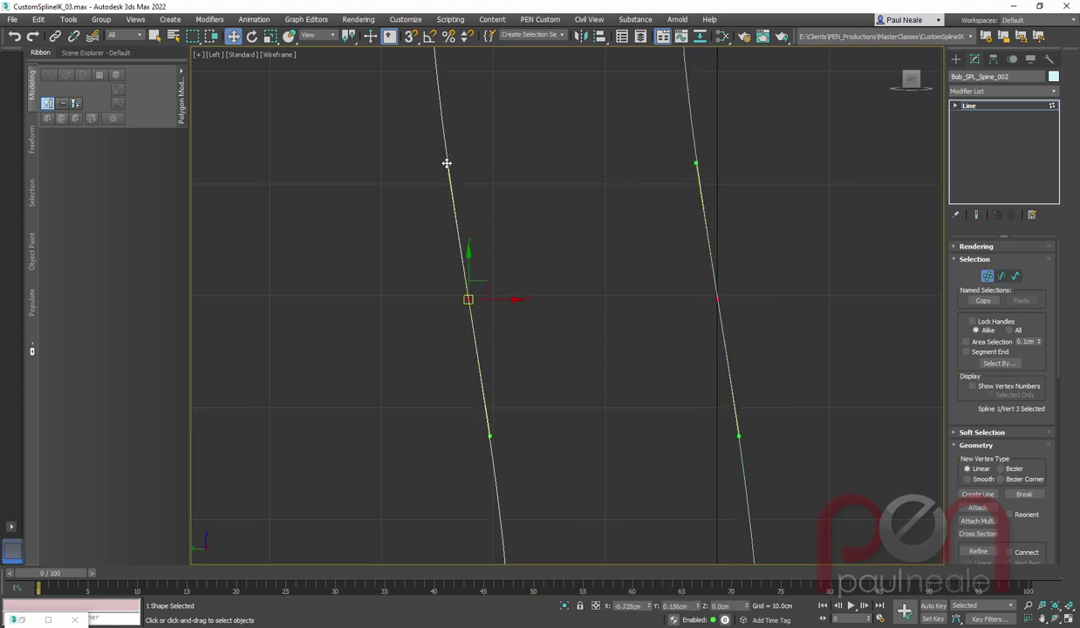
pyautogui.scroll(-8, 547, 225)
pyautogui.moveTo(575, 254); pyautogui.dragTo(572, 311, button='middle')
pyautogui.scroll(3, 568, 228)
pyautogui.scroll(1, 446, 287)
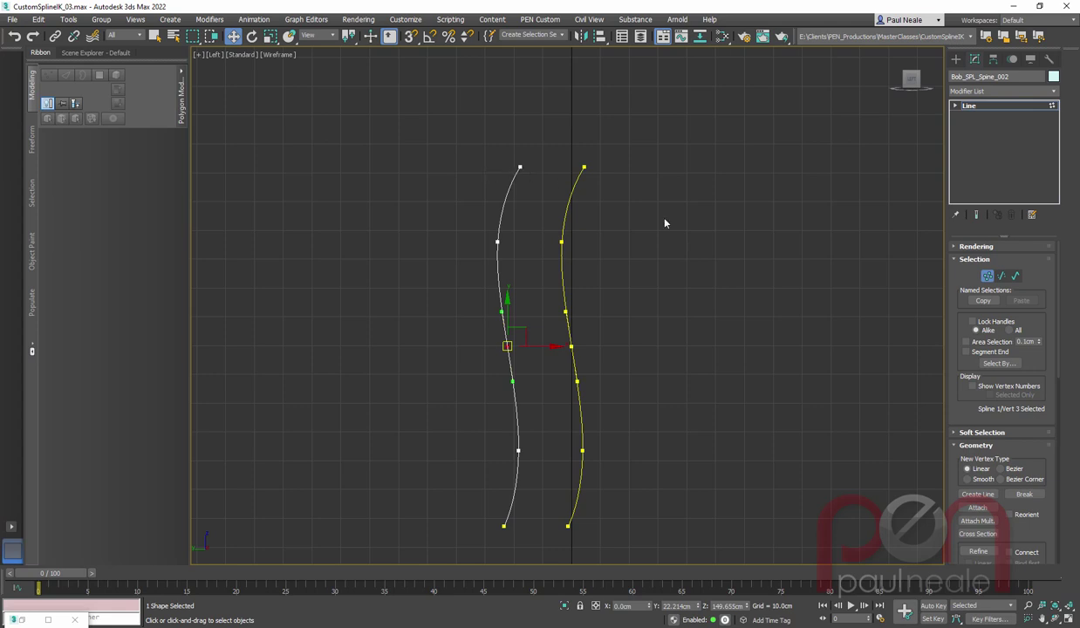
pyautogui.click(985, 276)
pyautogui.moveTo(755, 322); pyautogui.dragTo(702, 288, button='middle')
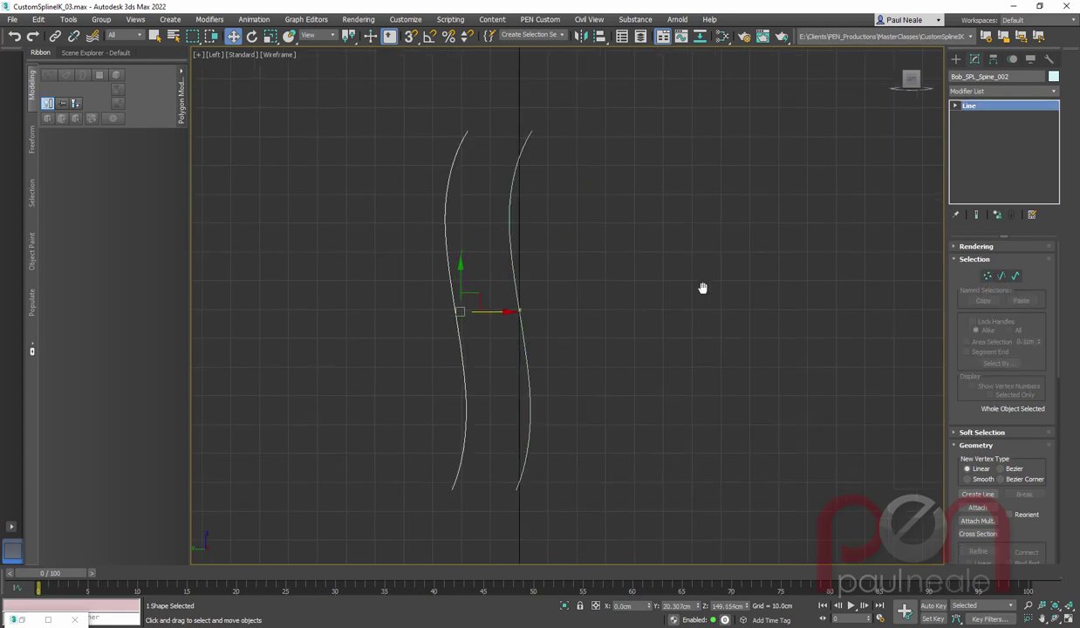
pyautogui.scroll(4, 550, 236)
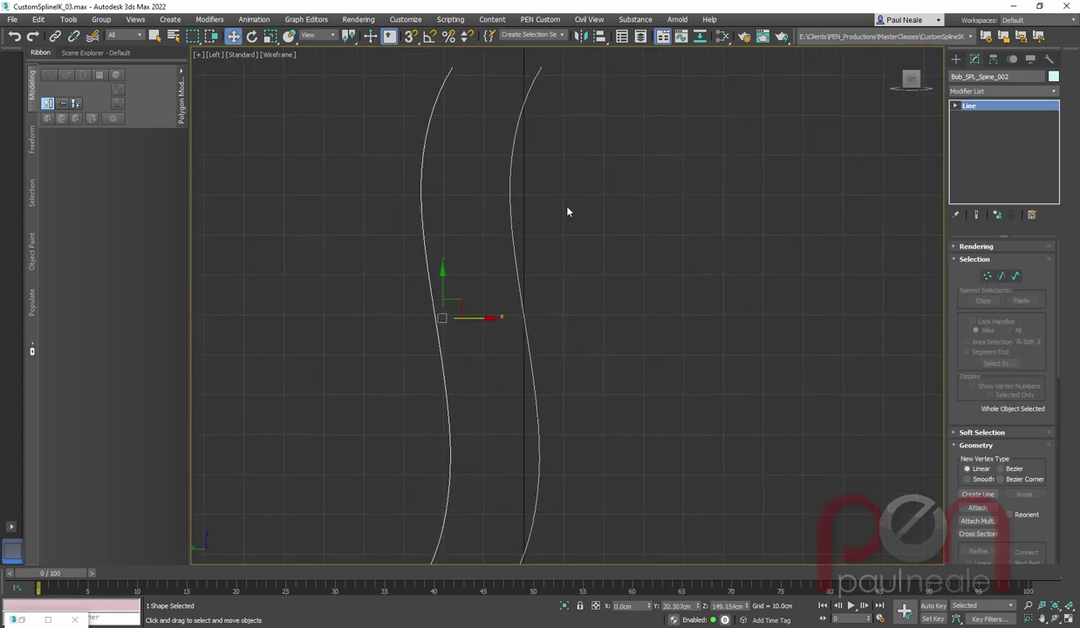
pyautogui.scroll(-2, 579, 269)
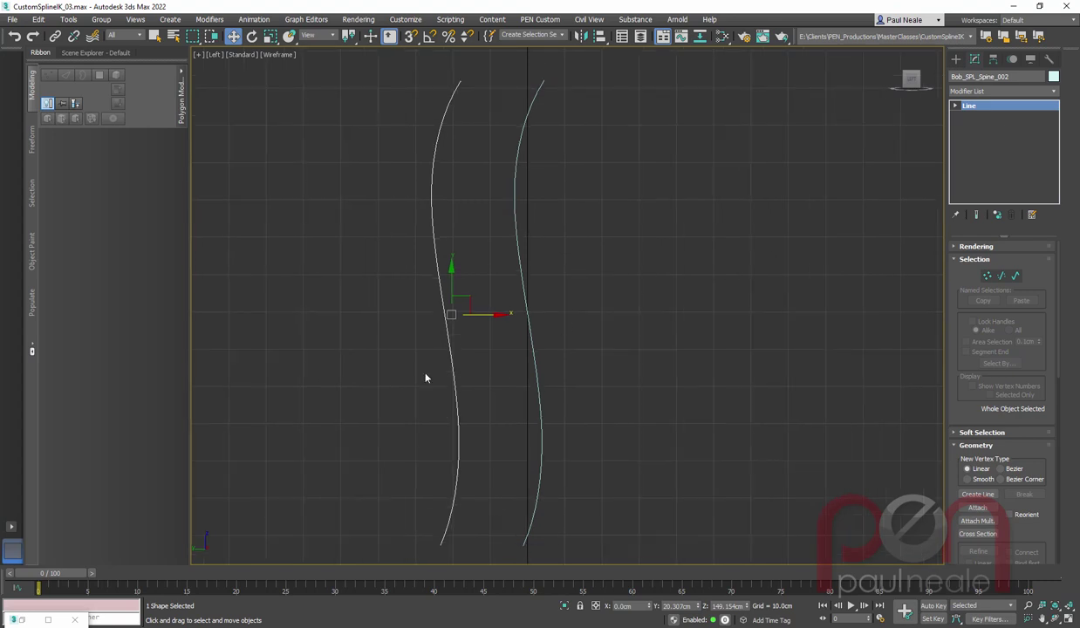
pyautogui.moveTo(489, 349); pyautogui.dragTo(610, 404)
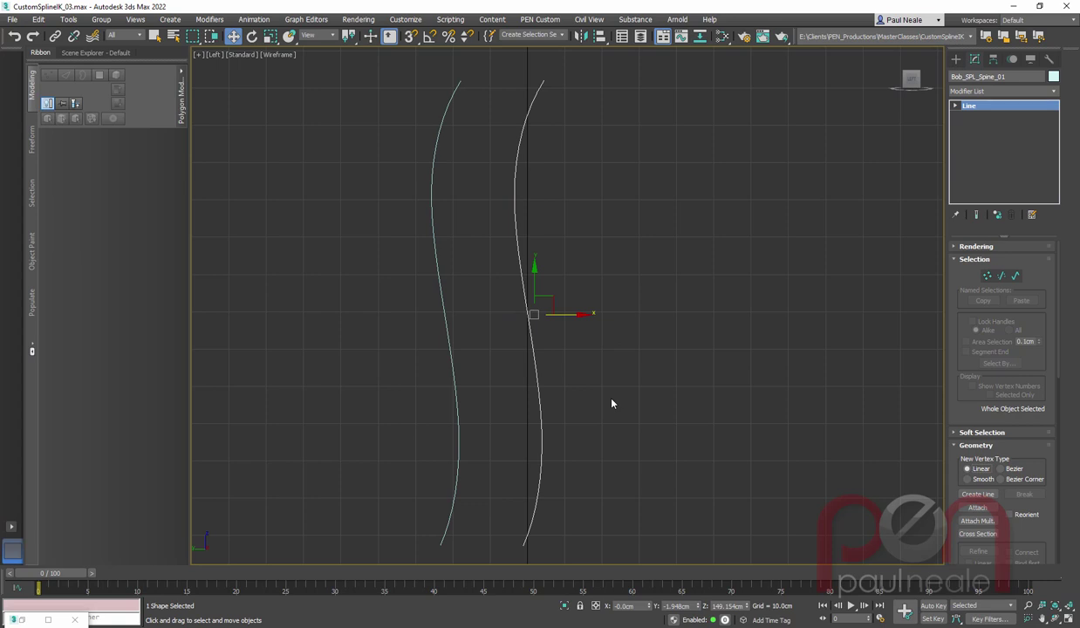
pyautogui.moveTo(506, 358); pyautogui.dragTo(398, 384)
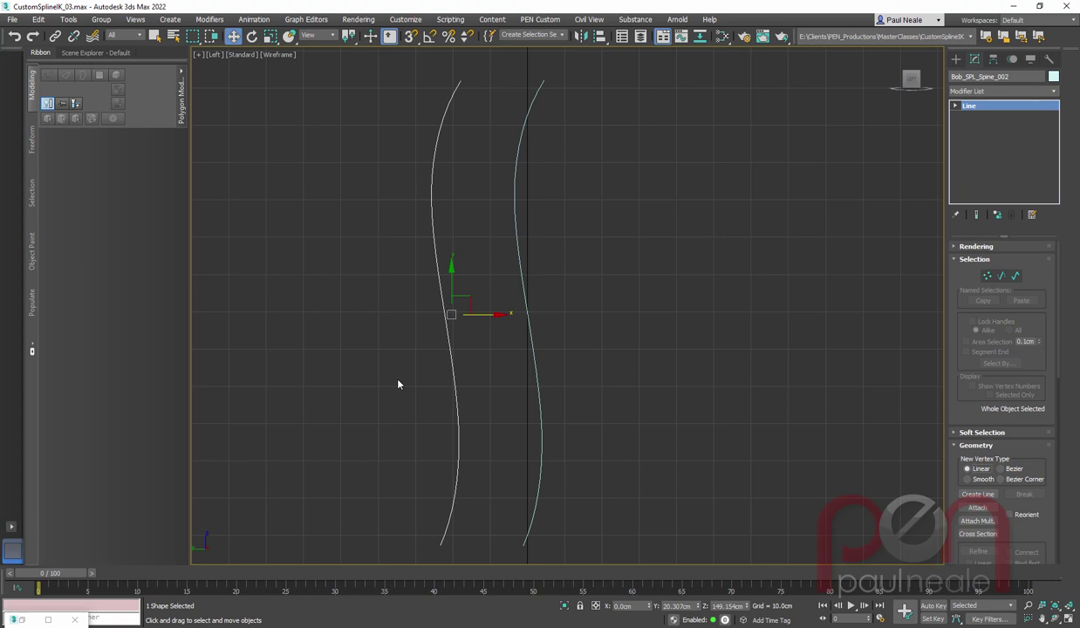
# Apply a Spline IK Control modifier to the original spine spline and create its knot helpers with No Linking.
pyautogui.moveTo(597, 386); pyautogui.dragTo(492, 400)
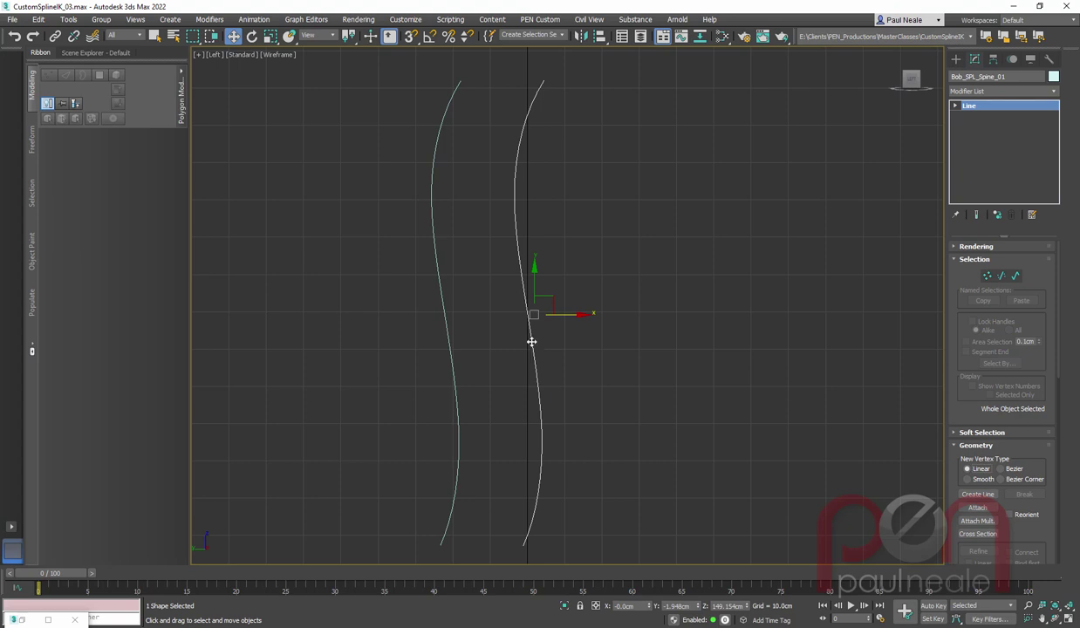
pyautogui.moveTo(578, 350); pyautogui.dragTo(584, 347, button='middle')
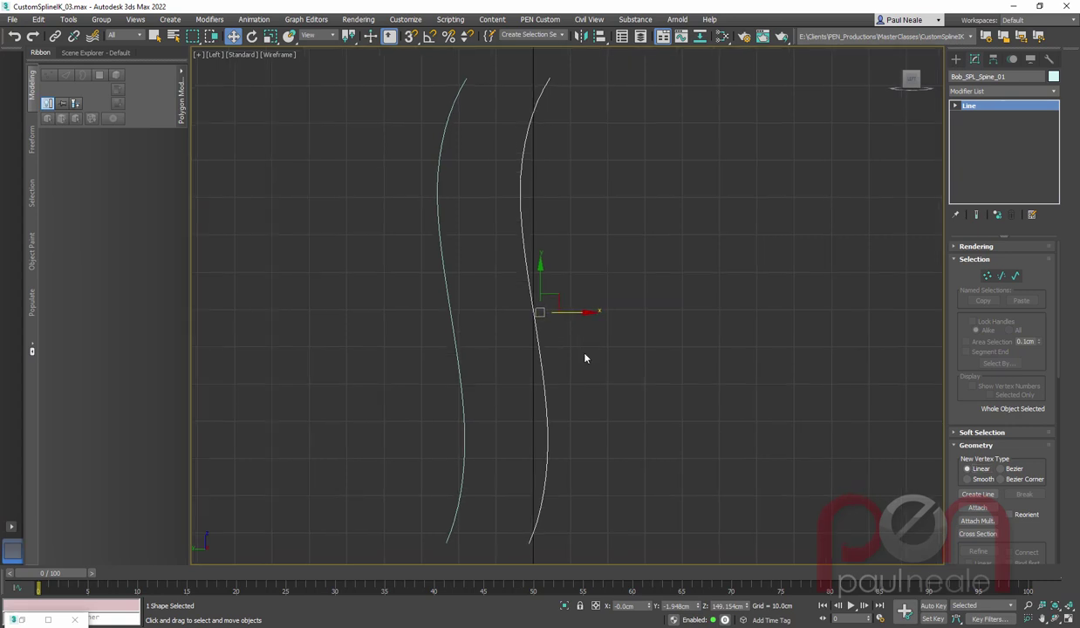
pyautogui.press('x')
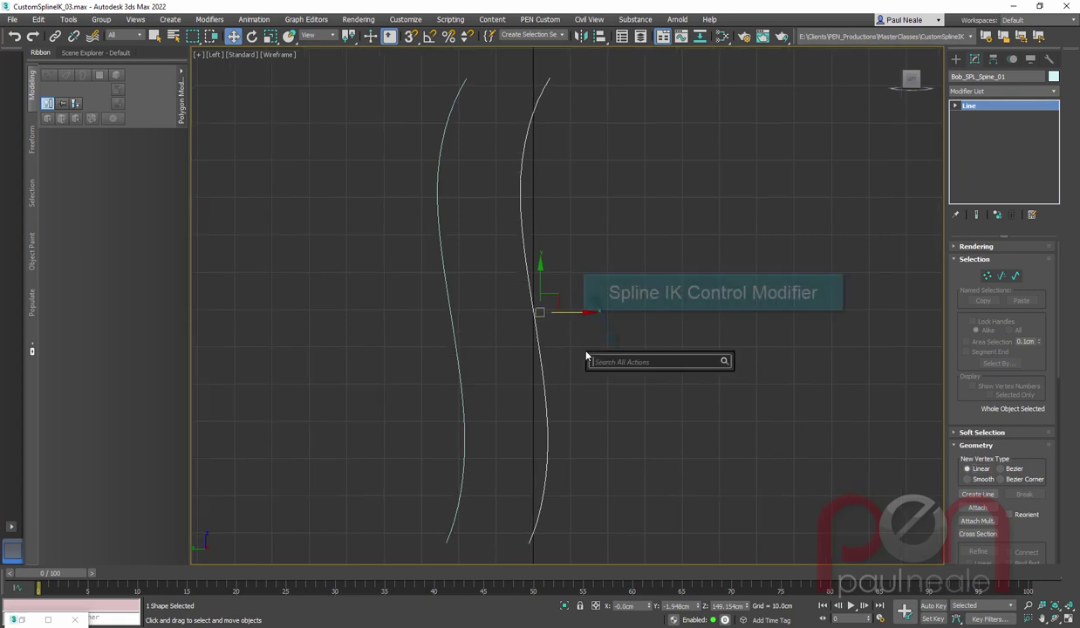
pyautogui.write('splineIk')
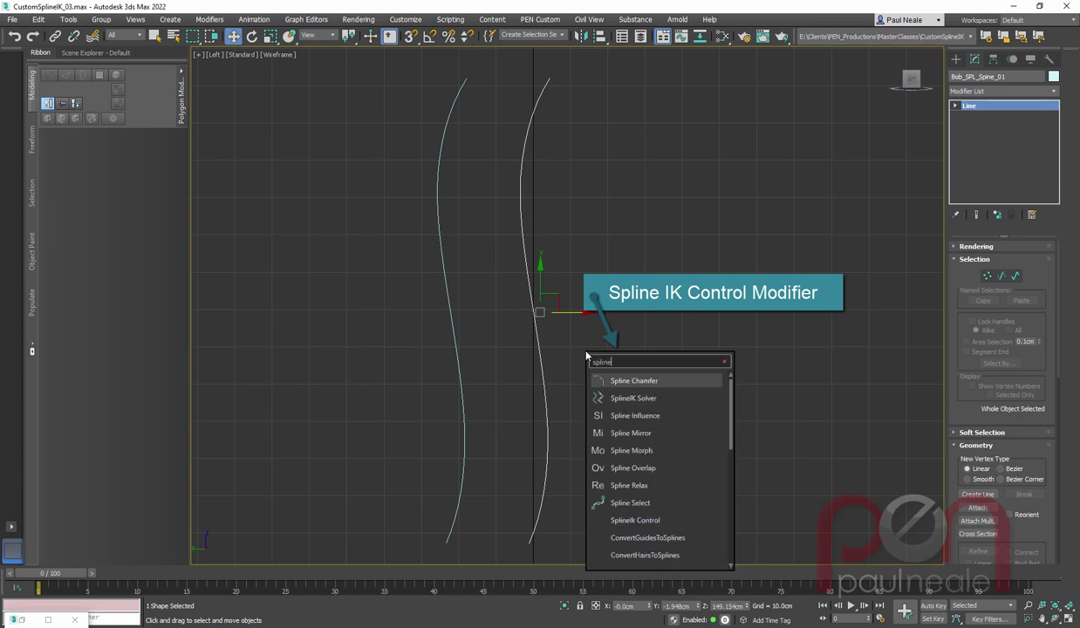
pyautogui.press('Return')
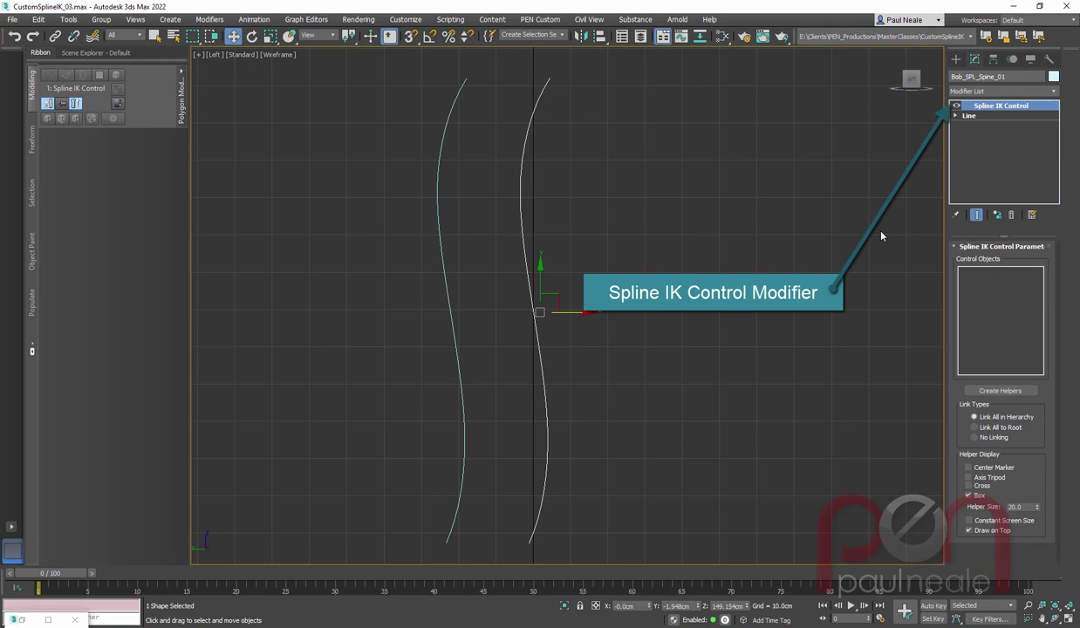
pyautogui.click(999, 390)
pyautogui.click(974, 437)
# Set the size of the original spline's knot helpers to 4.0.
pyautogui.moveTo(796, 400); pyautogui.dragTo(744, 390, button='middle')
pyautogui.scroll(-2, 744, 390)
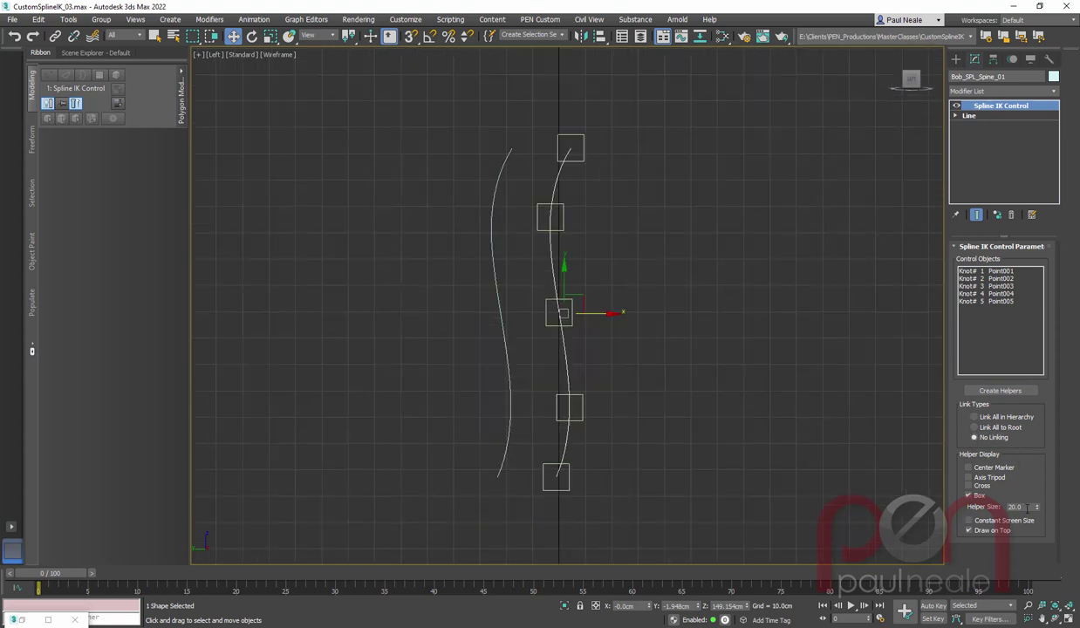
pyautogui.moveTo(1036, 506); pyautogui.dragTo(1039, 516)
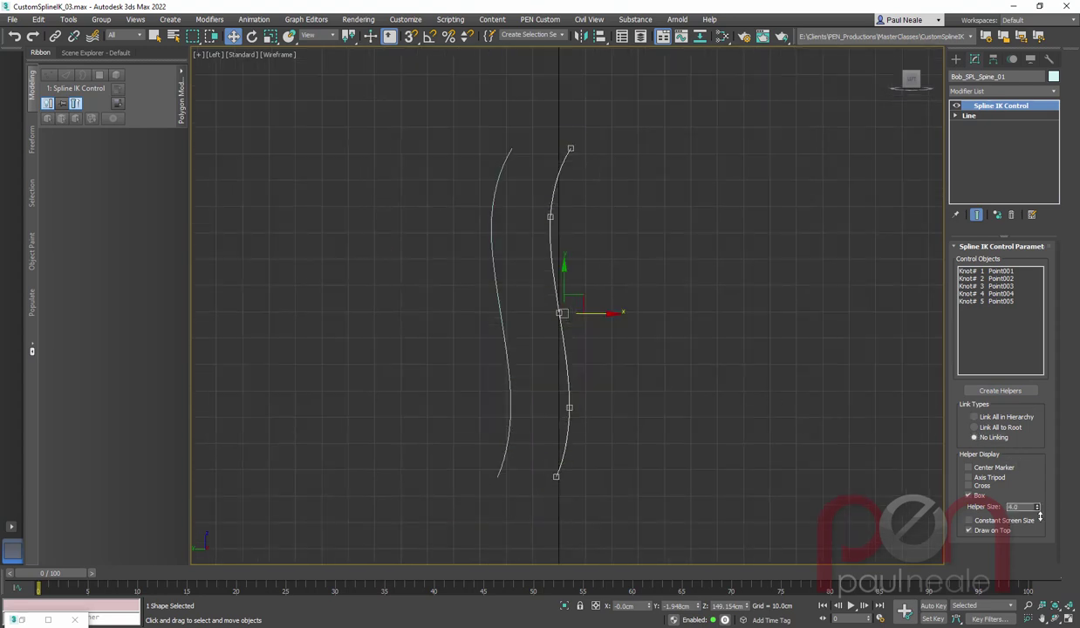
# Try moving the second-lowest knot helper up and sideways, and cancel the move.
pyautogui.scroll(2, 624, 390)
pyautogui.moveTo(646, 451); pyautogui.dragTo(658, 428, button='middle')
pyautogui.scroll(2, 555, 406)
pyautogui.scroll(-2, 576, 415)
pyautogui.scroll(-2, 652, 439)
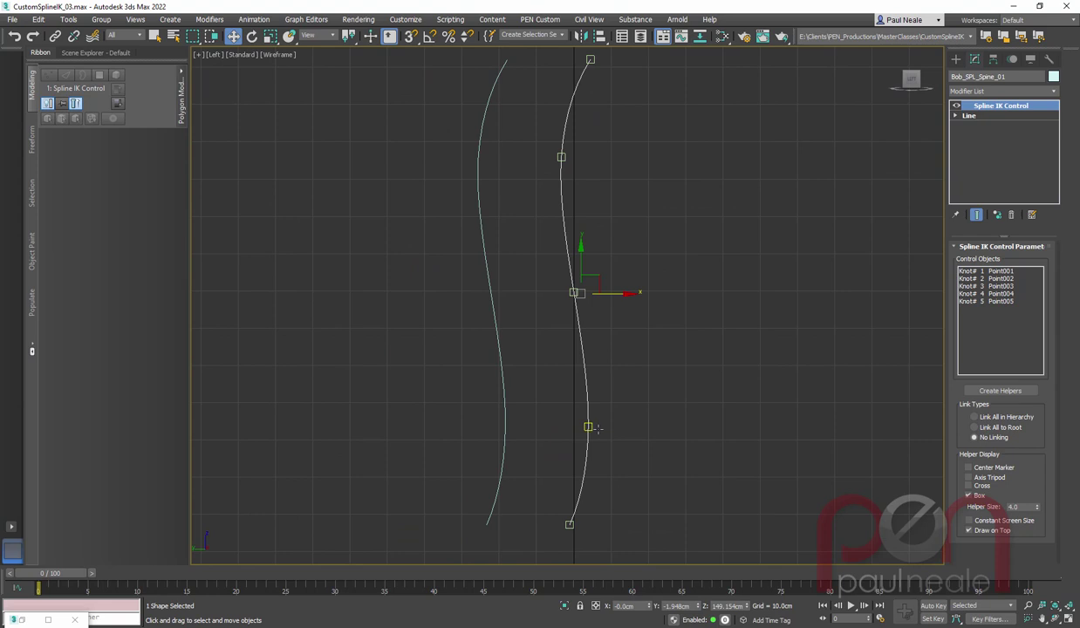
pyautogui.click(588, 425)
pyautogui.moveTo(605, 408)
pyautogui.mouseDown()
pyautogui.moveTo(687, 390)
pyautogui.moveTo(593, 402)
pyautogui.moveTo(636, 405)
pyautogui.moveTo(615, 390)
pyautogui.mouseUp()
pyautogui.rightClick(616, 390)
# Try making the Spline IK Control modifier unique on the instanced spline, and undo it.
pyautogui.click(504, 418)
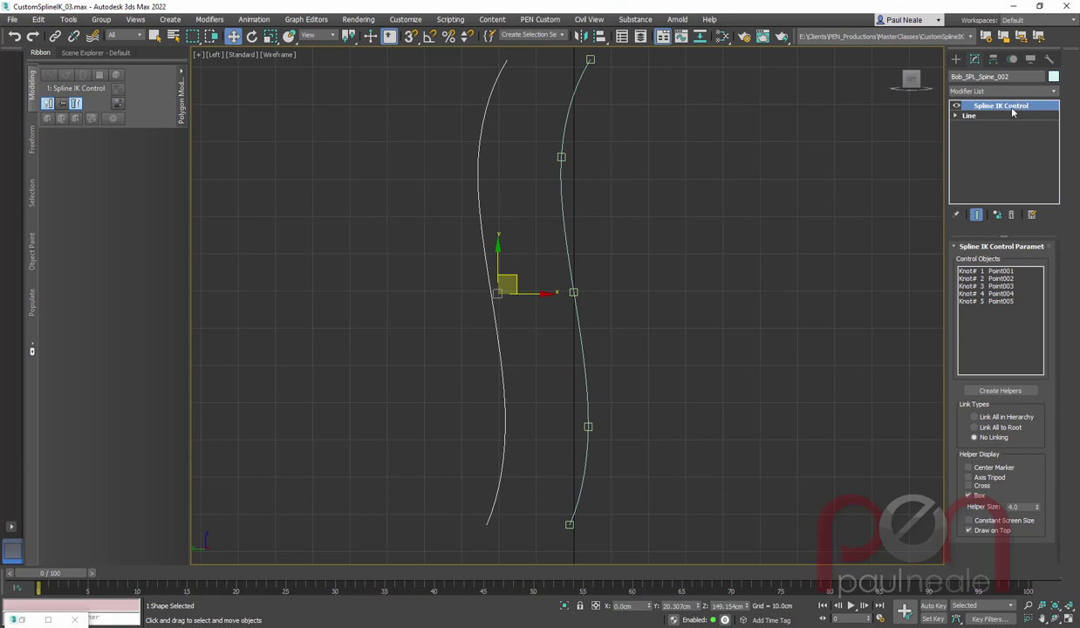
pyautogui.click(999, 218)
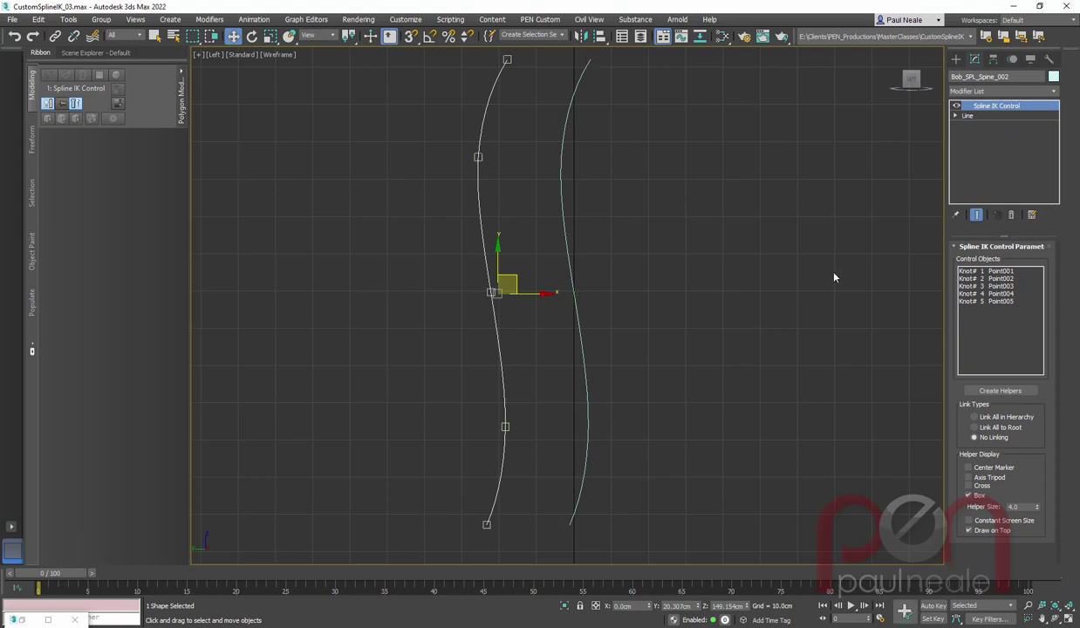
pyautogui.moveTo(771, 295); pyautogui.dragTo(773, 304, button='middle')
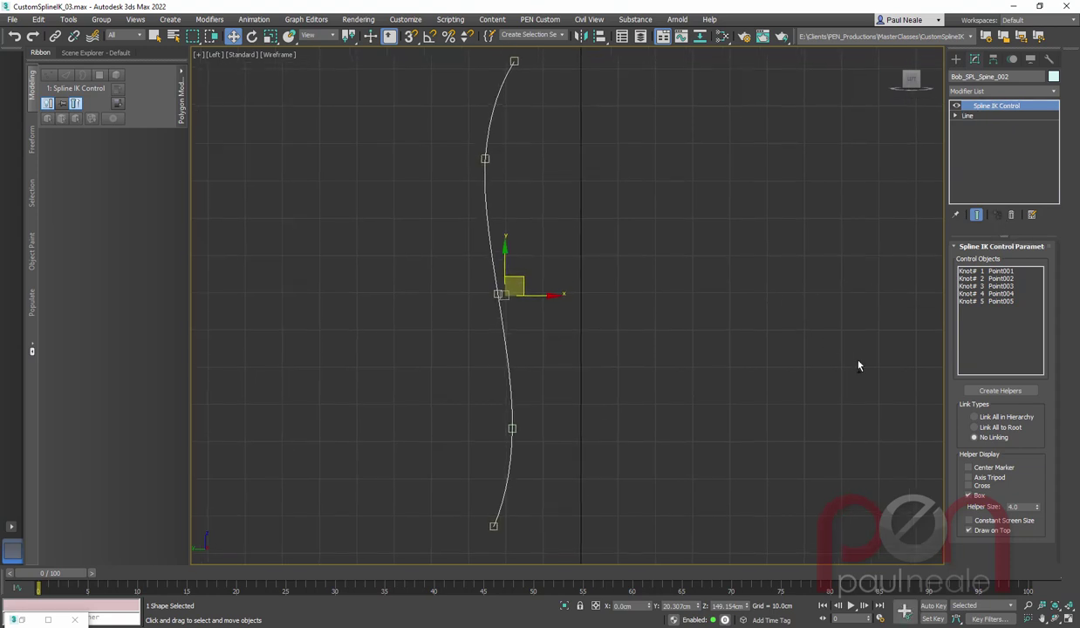
pyautogui.hotkey('ctrl', 'z')
# Delete the other spine spline and rename the remaining one Bob_SPL_Spine_001.
pyautogui.moveTo(843, 357); pyautogui.dragTo(774, 366, button='middle')
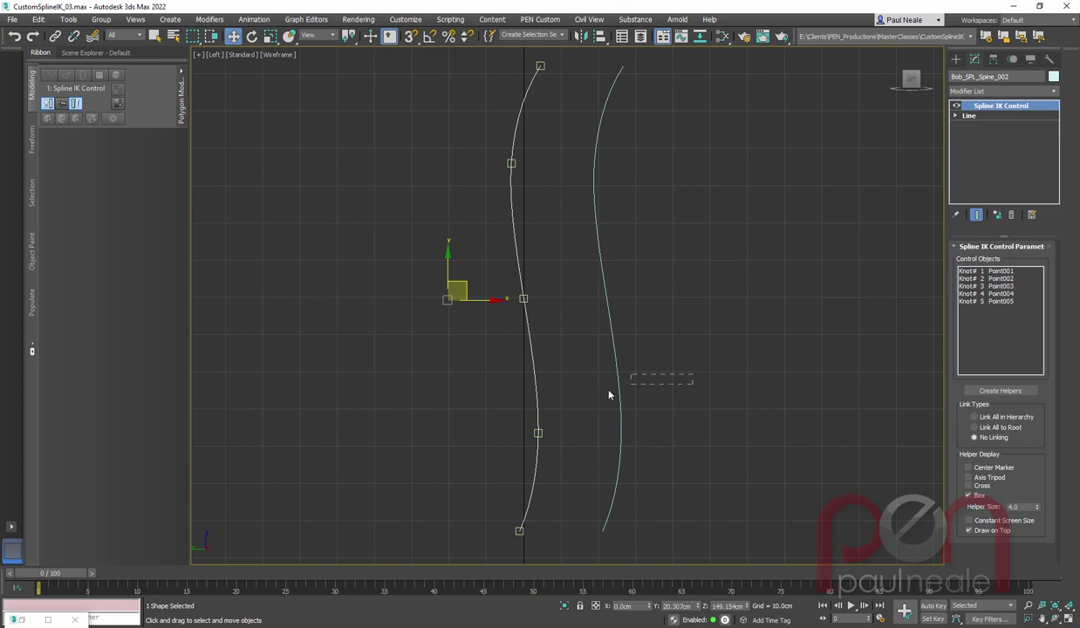
pyautogui.hotkey('ctrl', 'z')
pyautogui.press('Delete')
pyautogui.moveTo(612, 357); pyautogui.dragTo(653, 354, button='middle')
pyautogui.moveTo(639, 350); pyautogui.dragTo(487, 378)
pyautogui.moveTo(742, 336); pyautogui.dragTo(711, 363, button='middle')
pyautogui.click(1008, 77)
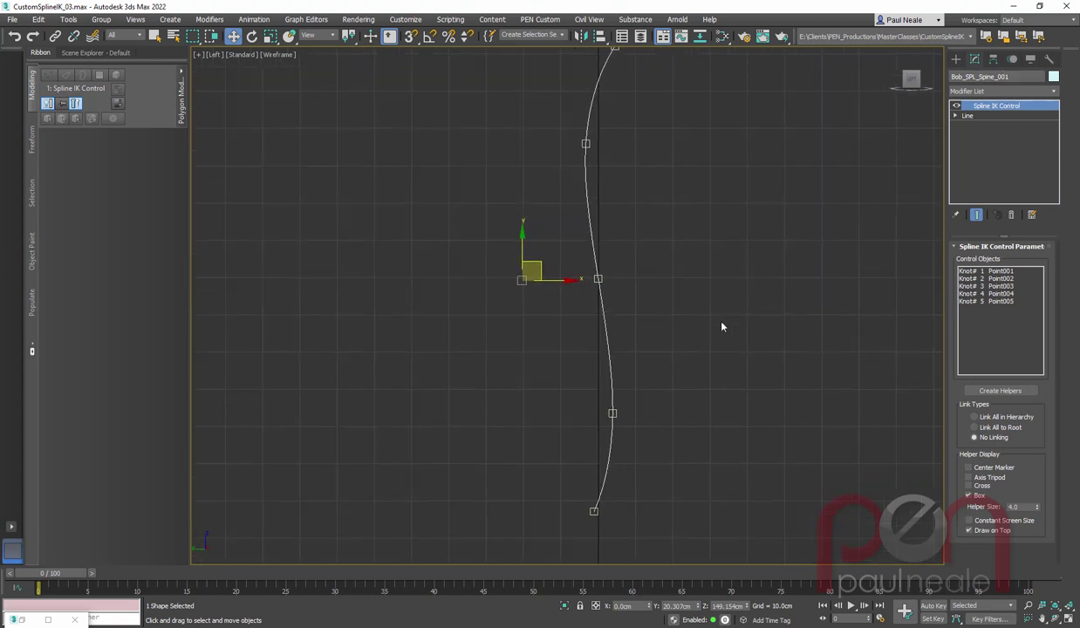
# Try cloning the spine spline with its Spline IK Control modifier as a copy to one side, and undo.
pyautogui.moveTo(550, 305)
pyautogui.keyDown('shift'); pyautogui.mouseDown()
pyautogui.moveTo(457, 305)
pyautogui.moveTo(465, 305)
pyautogui.mouseUp(); pyautogui.keyUp('shift')
pyautogui.click(480, 285)
pyautogui.click(540, 368)
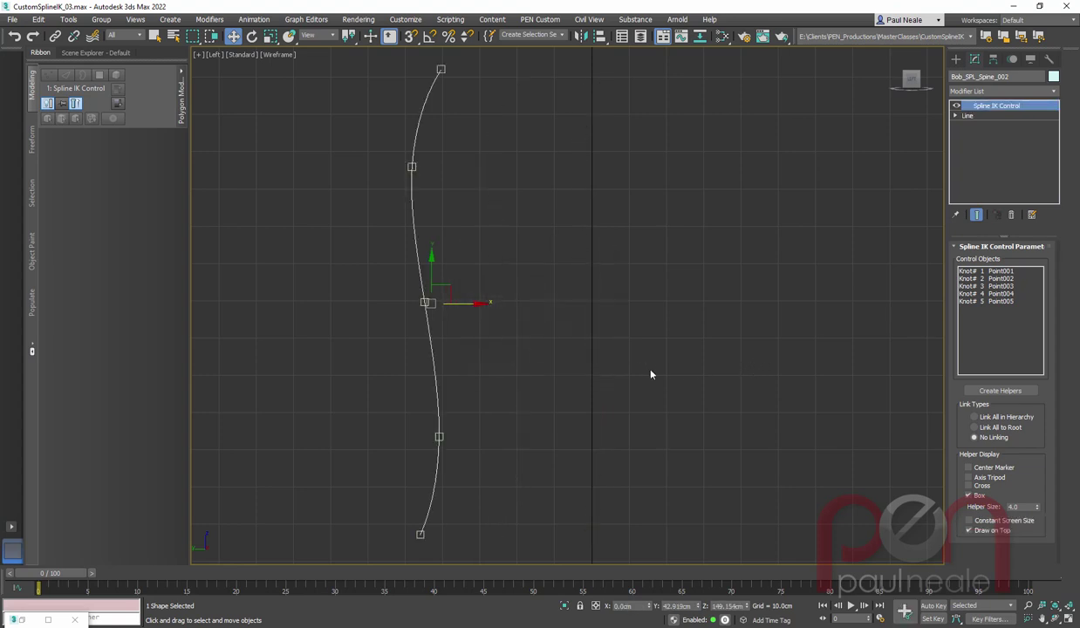
pyautogui.hotkey('ctrl', 'z')
# Delete the Spline IK Control modifier from the spine line and move the line horizontally to about Y -2 cm.
pyautogui.rightClick(964, 105)
pyautogui.click(1022, 123)
pyautogui.moveTo(556, 304); pyautogui.dragTo(639, 304)
pyautogui.scroll(-2, 388, 150)
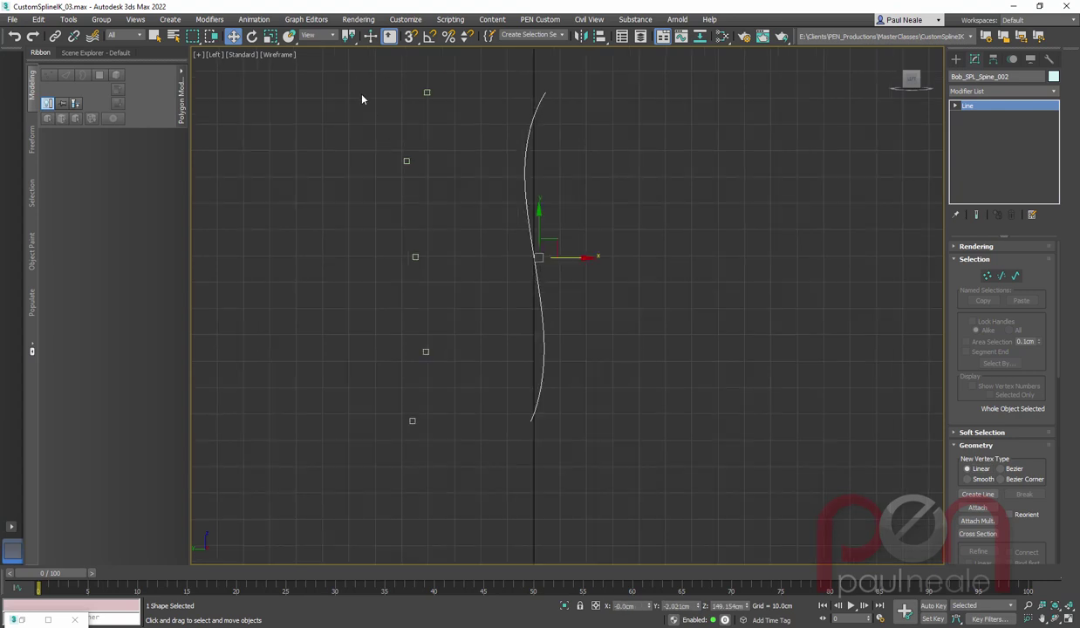
# Delete the five leftover point helpers beside the spine spline.
pyautogui.moveTo(434, 441); pyautogui.dragTo(449, 452)
pyautogui.press('Delete')
pyautogui.moveTo(679, 323); pyautogui.dragTo(686, 345, button='middle')
# Clone the plain spine spline as a copy named Bob_SPL_Spine_003, offset horizontally.
pyautogui.moveTo(619, 313); pyautogui.dragTo(458, 346)
pyautogui.scroll(1, 615, 288)
pyautogui.moveTo(616, 288); pyautogui.dragTo(677, 313, button='middle')
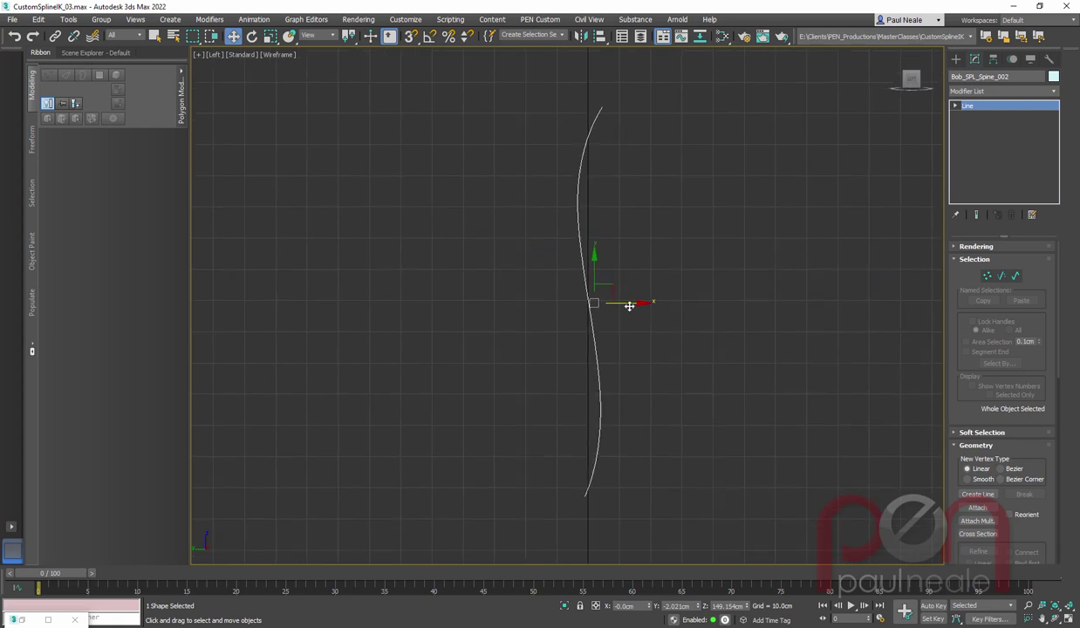
pyautogui.keyDown('shift'); pyautogui.moveTo(566, 315); pyautogui.dragTo(557, 320); pyautogui.keyUp('shift')
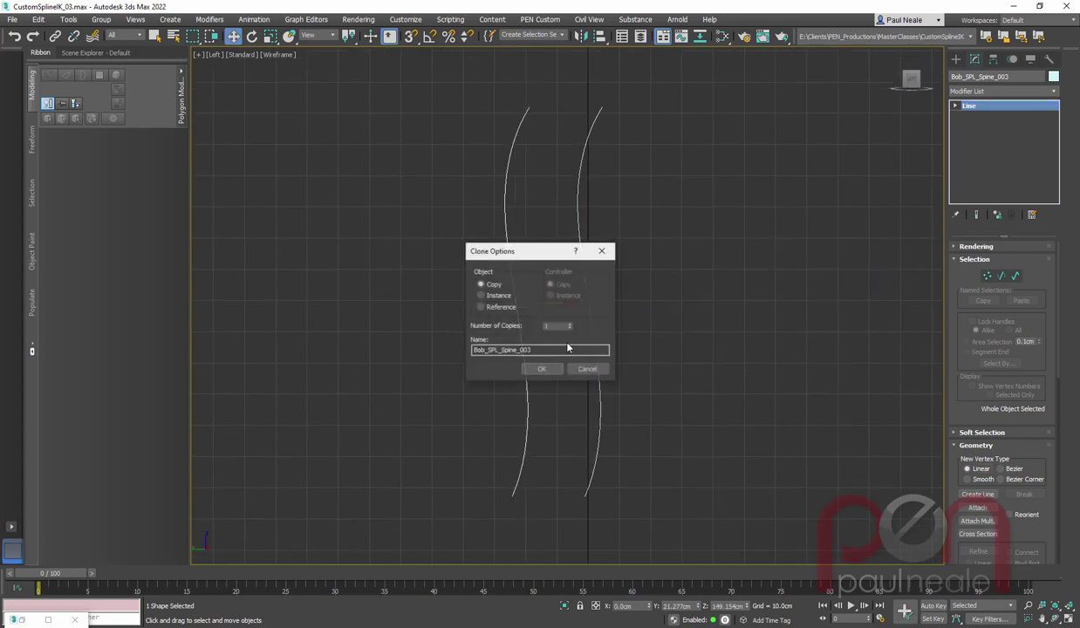
pyautogui.click(543, 368)
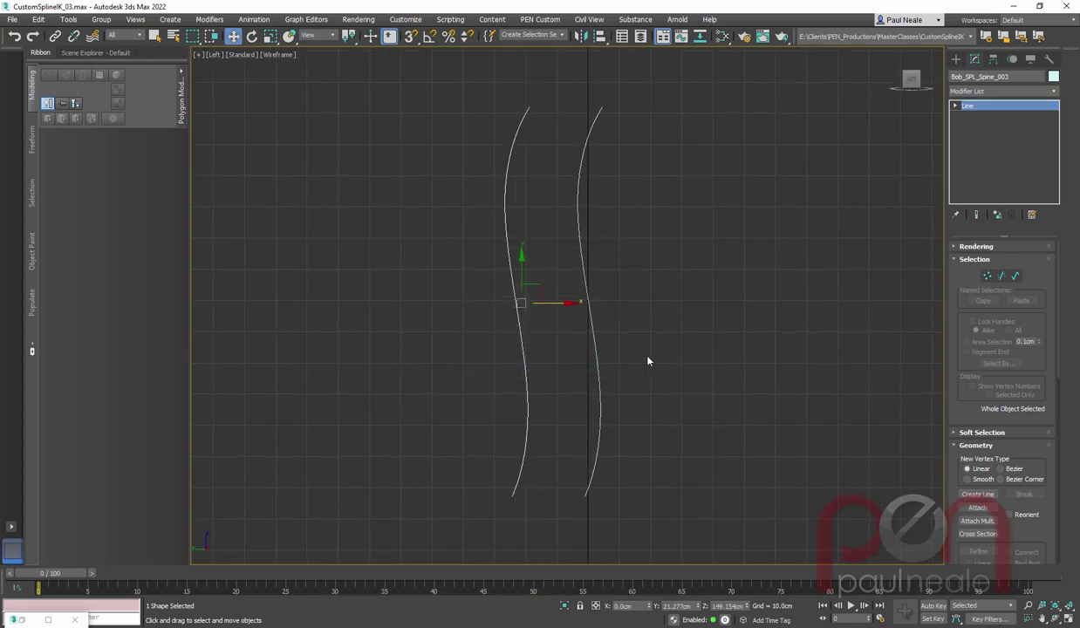
# Apply a Spline IK Control modifier to the spine line Bob_SPL_Spine_002.
pyautogui.click(1055, 105)
pyautogui.moveTo(746, 318); pyautogui.dragTo(754, 321, button='middle')
pyautogui.write('xsplienIK')
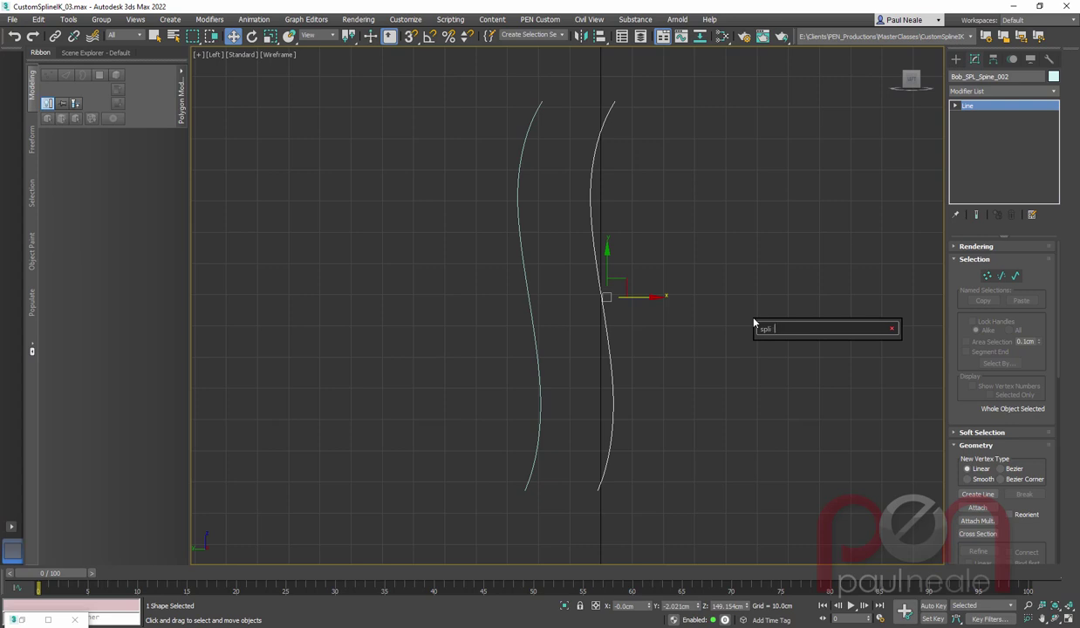
pyautogui.press('BackSpace')
pyautogui.press('BackSpace')
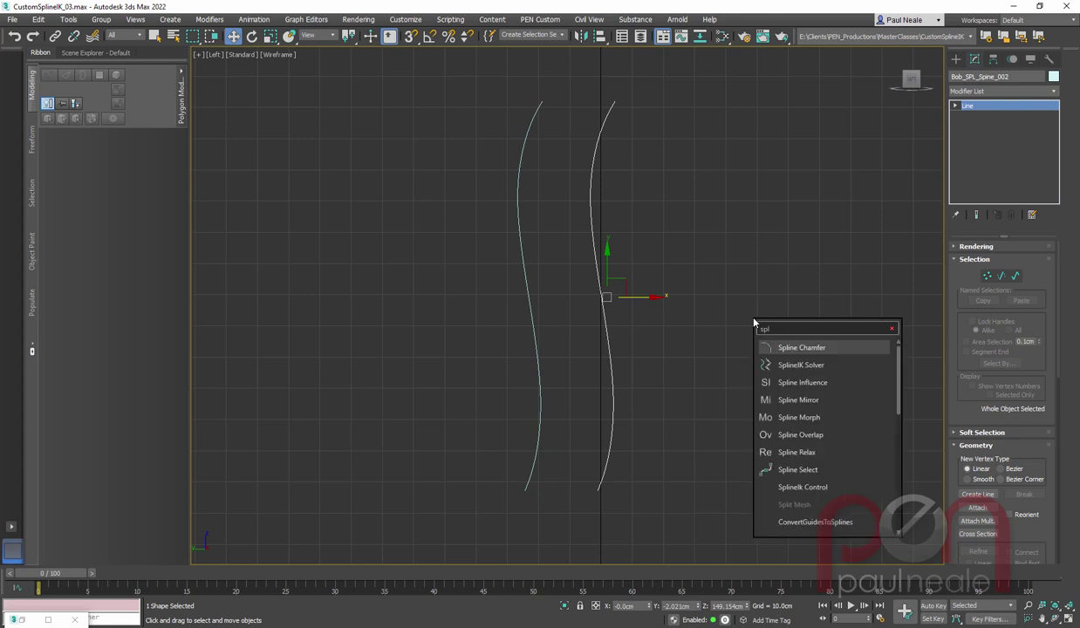
pyautogui.write('neik c')
pyautogui.press('Return')
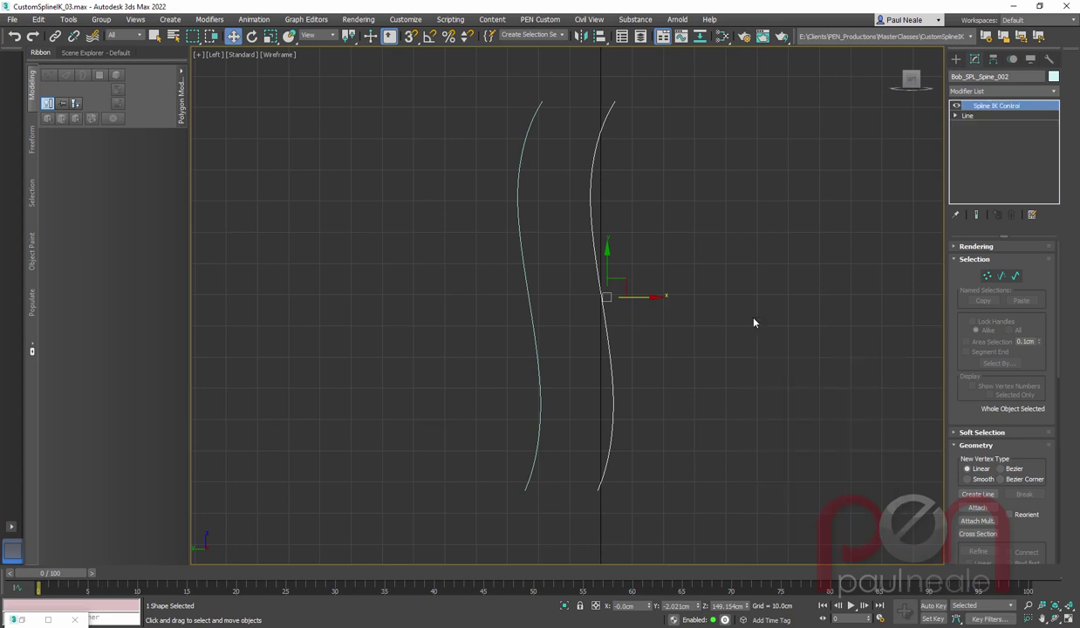
# Create the knot helpers for the Spline IK Control modifier and set their size to 2.0.
pyautogui.click(999, 391)
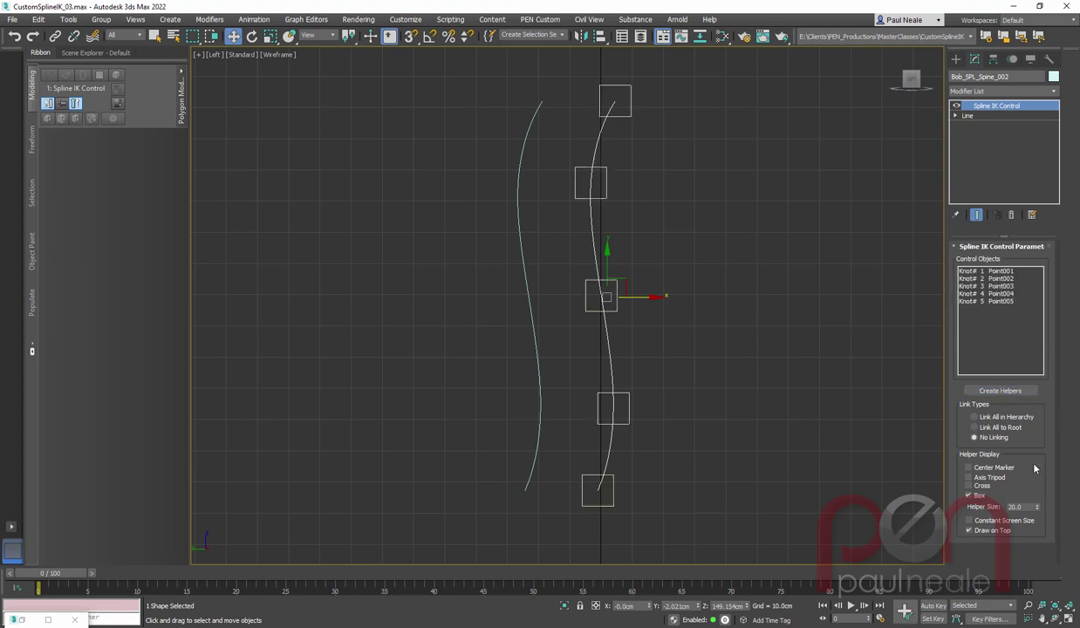
pyautogui.moveTo(1026, 506); pyautogui.dragTo(972, 516)
pyautogui.write('2')
pyautogui.press('Return')
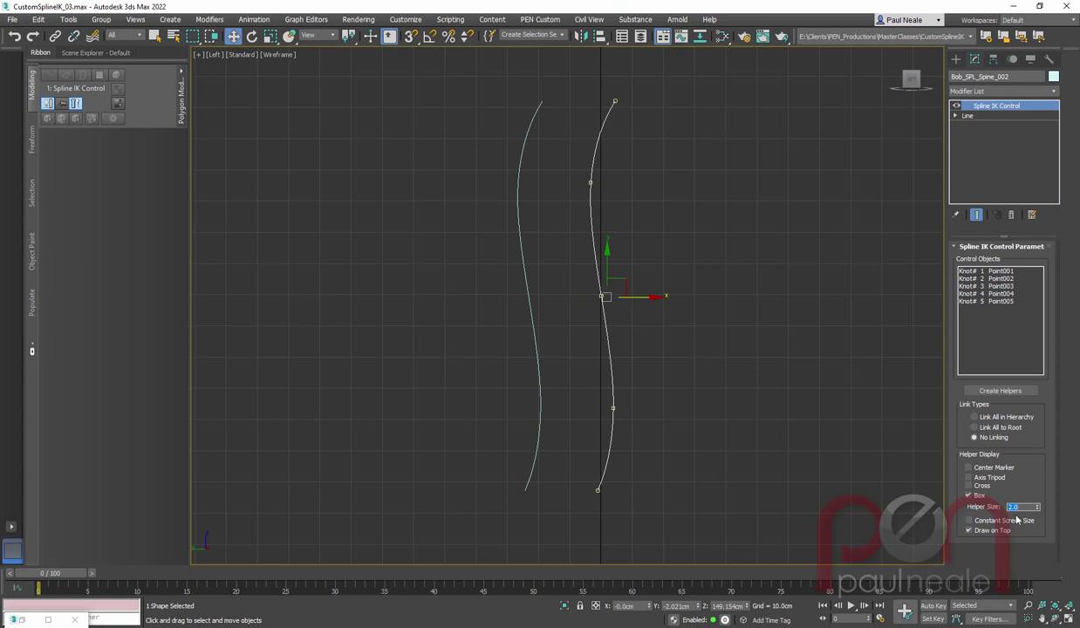
# Set the knot helper size on Bob_SPL_Spine_002 to 5.0 and apply a Spline IK Control modifier to Bob_SPL_Spine_003.
pyautogui.write('5')
pyautogui.press('Return')
pyautogui.moveTo(503, 314); pyautogui.dragTo(547, 337)
pyautogui.write('xsplineik')
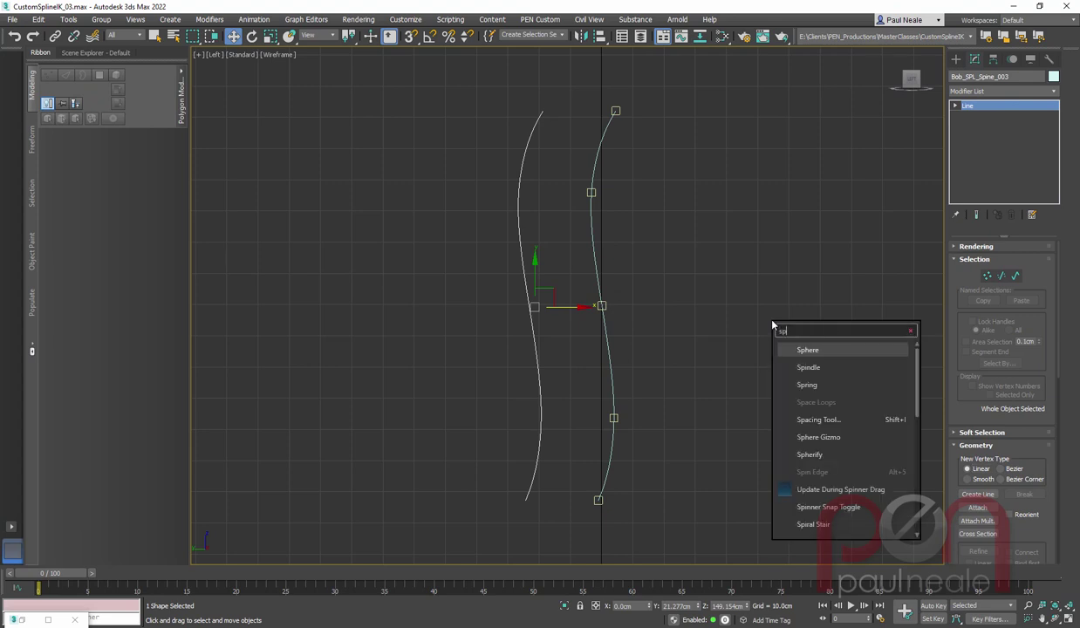
pyautogui.press('Return')
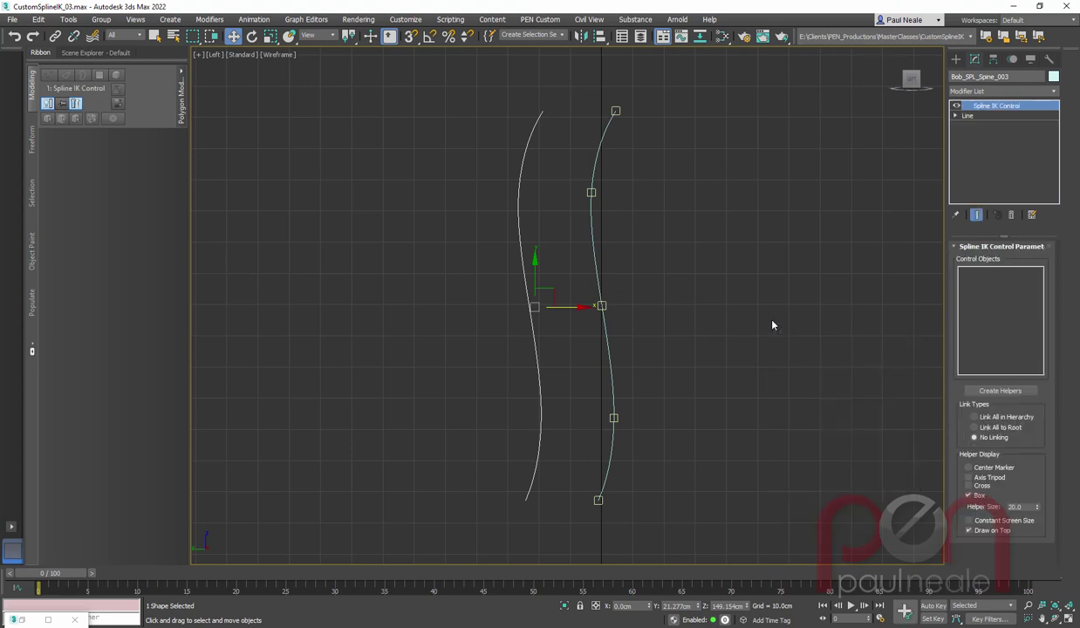
# Create the knot helpers for Bob_SPL_Spine_003 and set their size to 5.0.
pyautogui.click(999, 391)
pyautogui.doubleClick(1015, 506)
pyautogui.write('5')
pyautogui.press('Return')
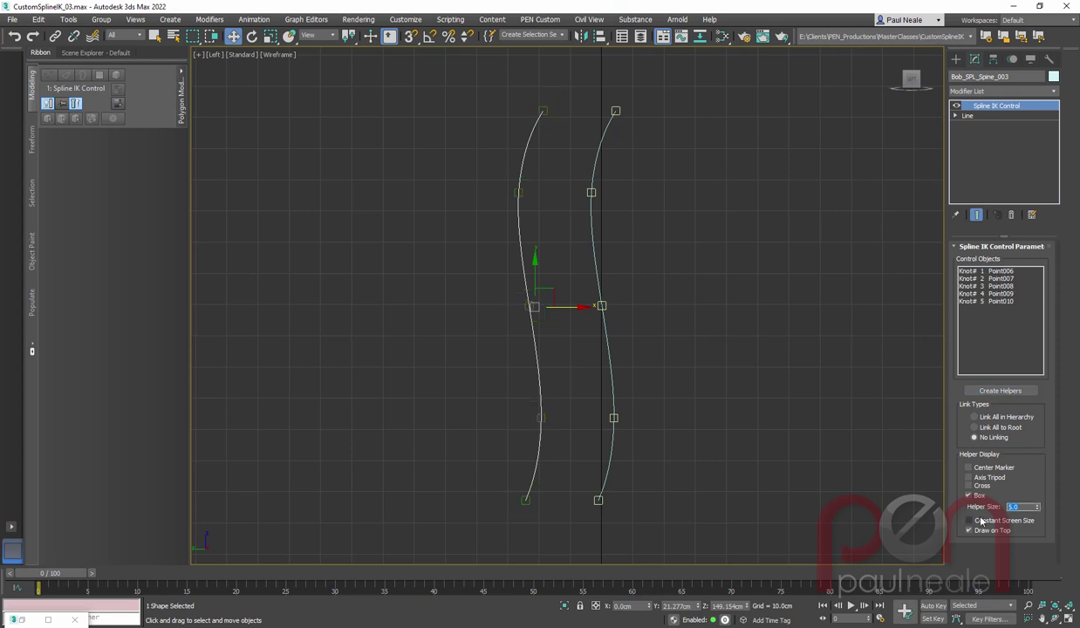
pyautogui.scroll(2, 682, 361)
pyautogui.click(749, 379)
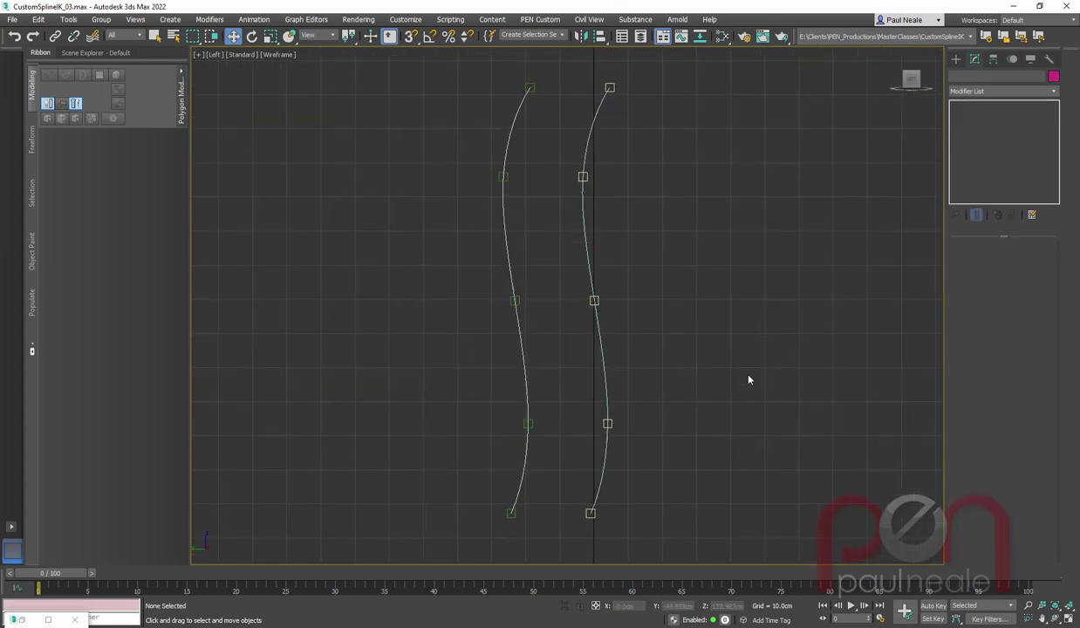
# Select the two spine splines in turn to compare their names and control objects.
pyautogui.click(602, 401)
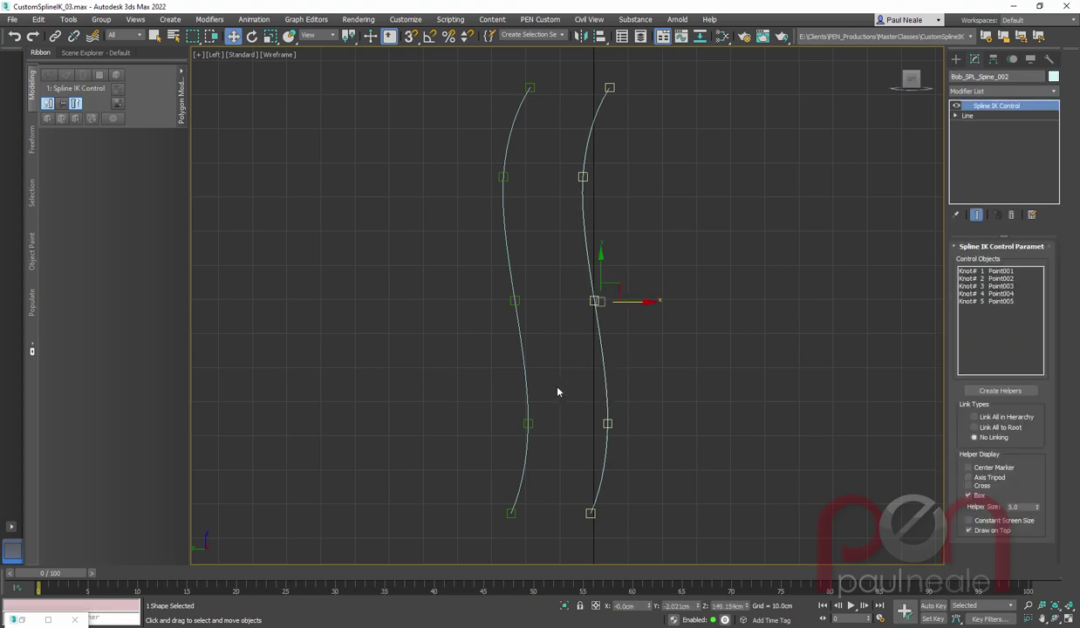
pyautogui.click(1003, 77)
pyautogui.click(514, 230)
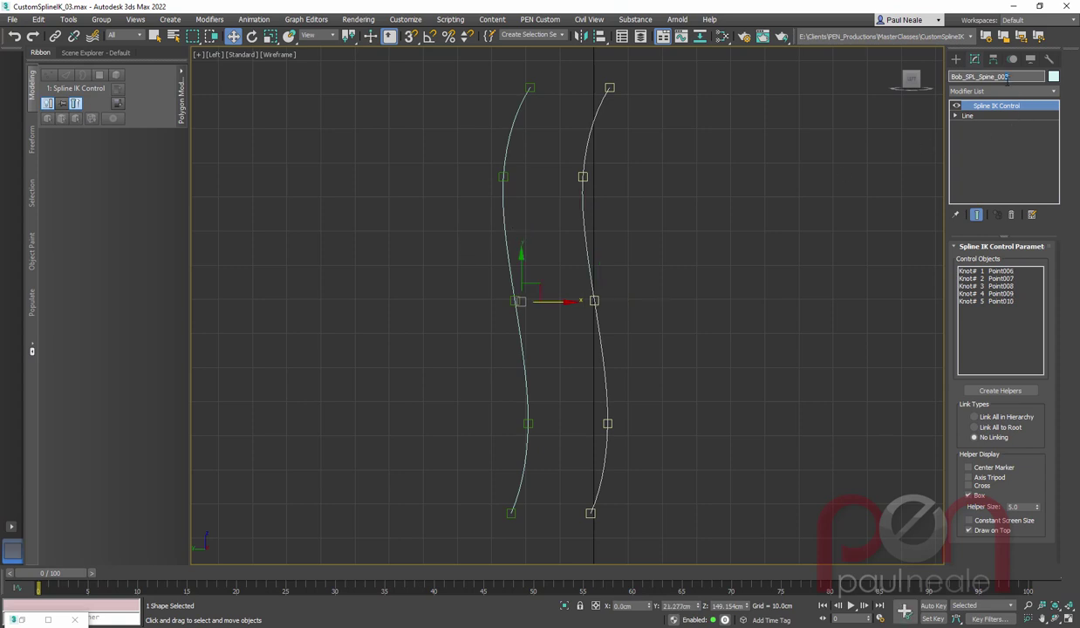
pyautogui.click(873, 156)
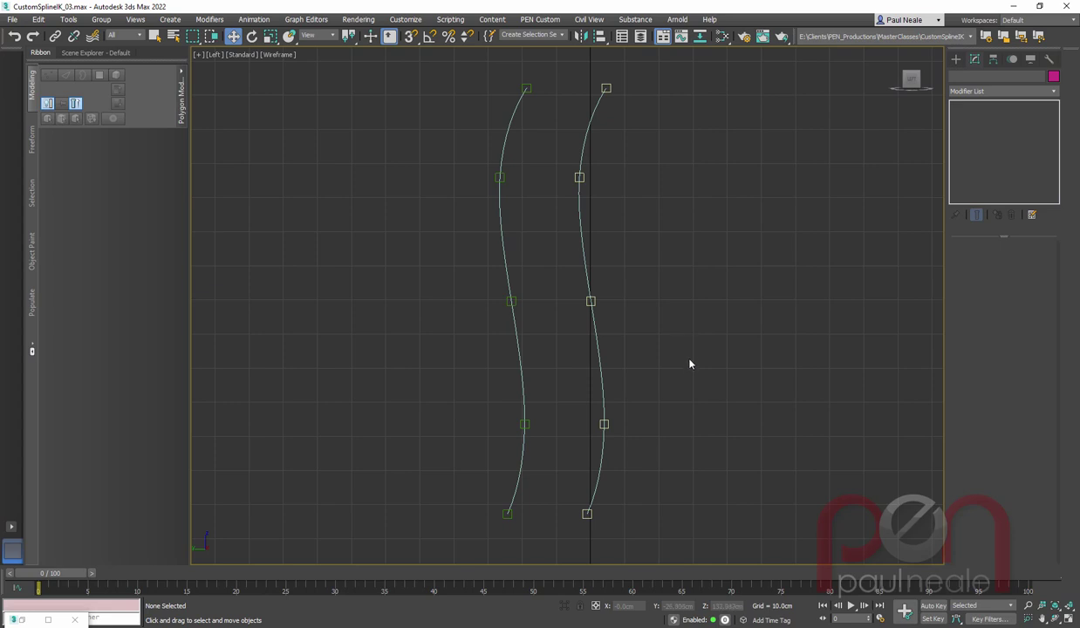
# Create a PEN Character Node control named Bob on the ground grid at the origin.
pyautogui.keyDown('alt'); pyautogui.moveTo(682, 381); pyautogui.dragTo(529, 424, button='middle'); pyautogui.keyUp('alt')
pyautogui.click(538, 19)
pyautogui.click(538, 19)
pyautogui.click(538, 19)
pyautogui.moveTo(552, 54)
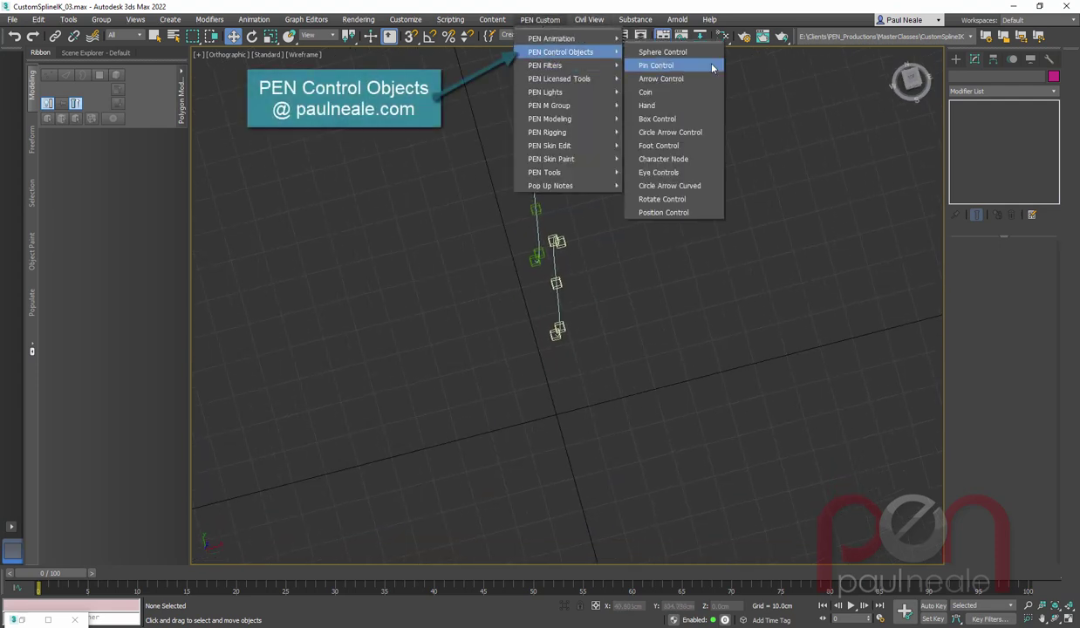
pyautogui.click(695, 144)
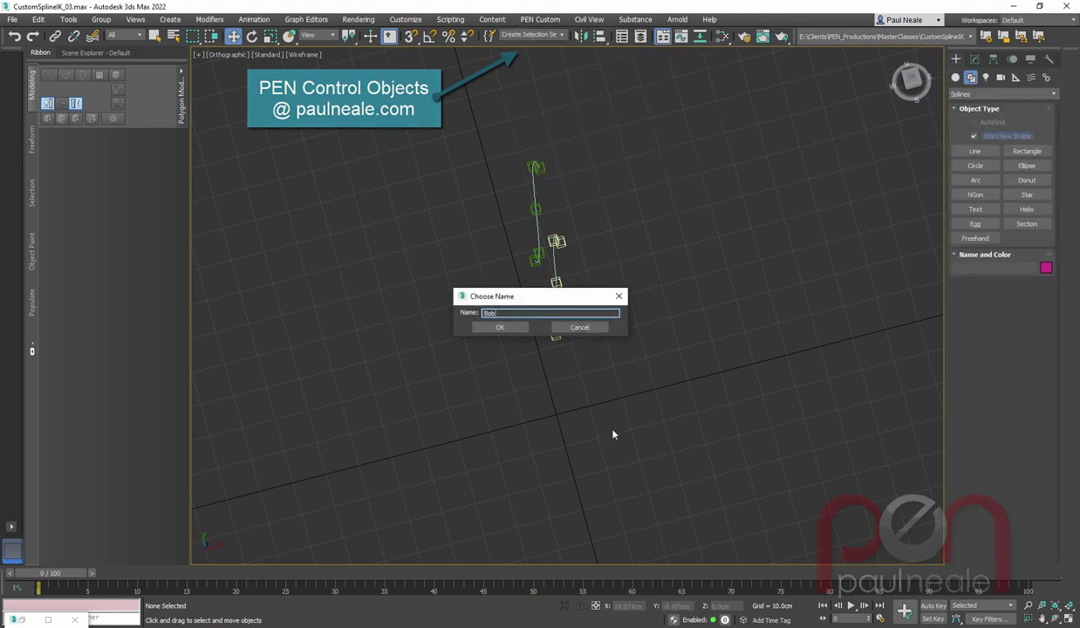
pyautogui.click(515, 332)
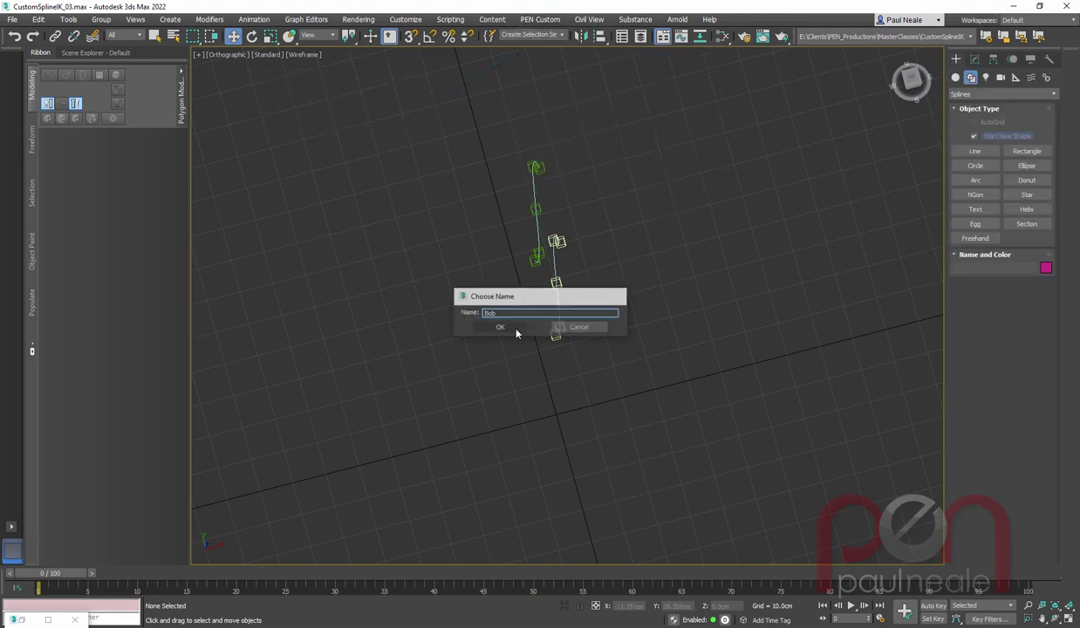
pyautogui.moveTo(554, 415); pyautogui.dragTo(629, 506)
pyautogui.rightClick(715, 445)
# Draw a circle inside the Bob node and set its X and Y position to 0.
pyautogui.keyDown('alt'); pyautogui.moveTo(652, 280); pyautogui.dragTo(634, 308, button='middle'); pyautogui.keyUp('alt')
pyautogui.rightClick(634, 308)
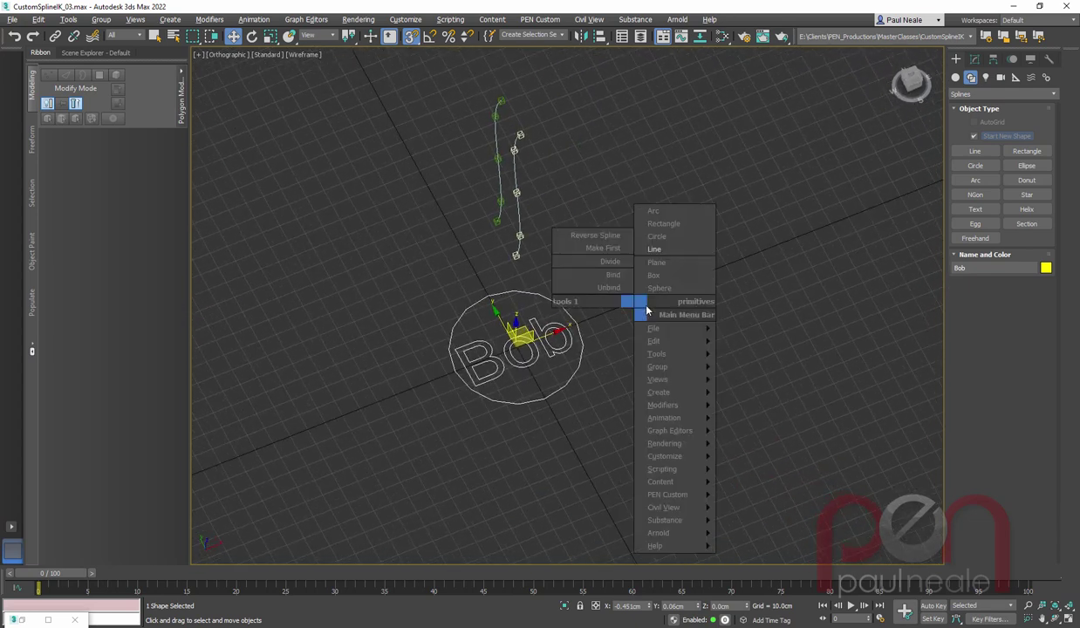
pyautogui.click(658, 235)
pyautogui.moveTo(517, 346); pyautogui.dragTo(550, 375)
pyautogui.keyDown('alt'); pyautogui.moveTo(572, 364); pyautogui.dragTo(561, 365, button='middle'); pyautogui.keyUp('alt')
pyautogui.rightClick(613, 392)
pyautogui.rightClick(648, 606)
pyautogui.rightClick(698, 606)
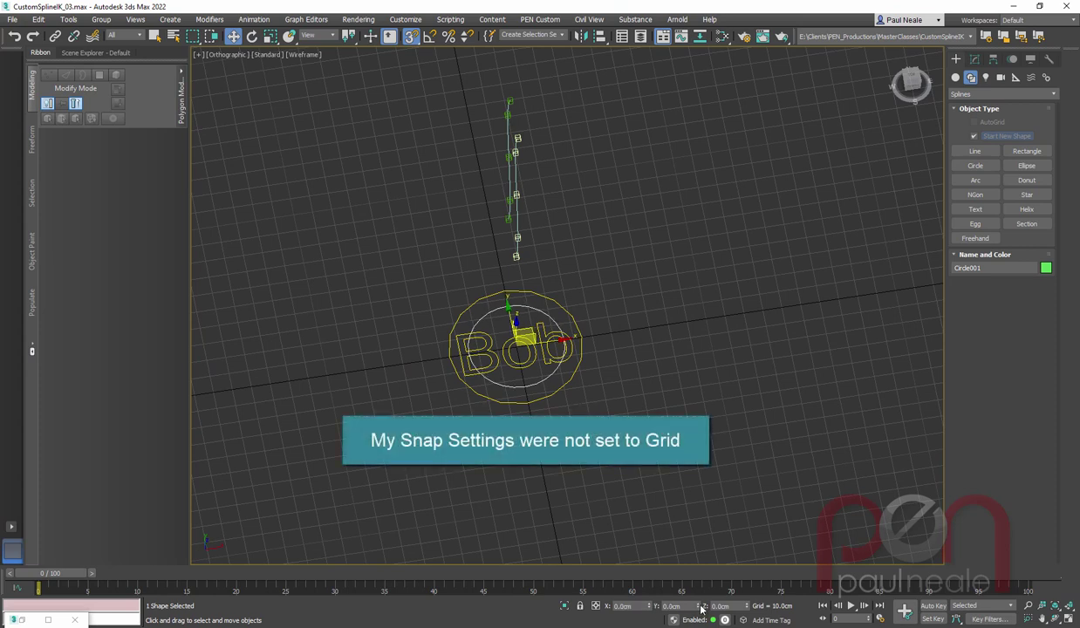
# Set the Bob node's X and Y position to 0.
pyautogui.keyDown('alt'); pyautogui.moveTo(639, 388); pyautogui.dragTo(638, 383, button='middle'); pyautogui.keyUp('alt')
pyautogui.click(559, 392)
pyautogui.rightClick(649, 605)
pyautogui.rightClick(697, 605)
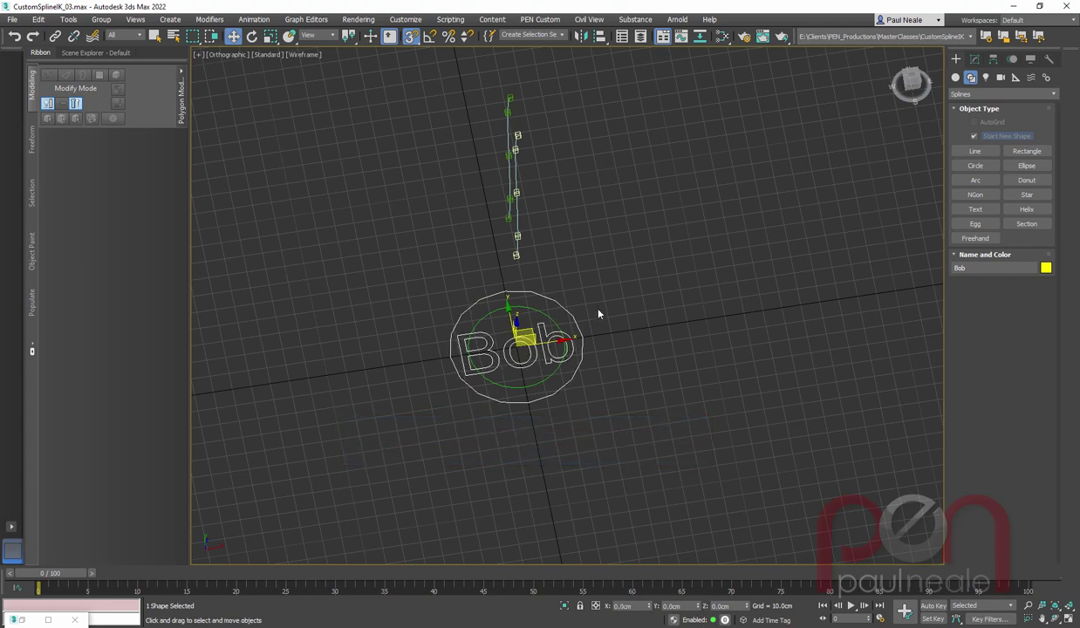
# Move the circle from the ground up to the lower half of the spine, at a height of about 129 cm.
pyautogui.keyDown('alt'); pyautogui.moveTo(599, 312); pyautogui.dragTo(645, 301, button='middle'); pyautogui.keyUp('alt')
pyautogui.click(523, 384)
pyautogui.keyDown('alt'); pyautogui.moveTo(601, 366); pyautogui.dragTo(637, 438, button='middle'); pyautogui.keyUp('alt')
pyautogui.press('l')
pyautogui.scroll(-5, 640, 428)
pyautogui.moveTo(623, 260); pyautogui.dragTo(543, 304, button='middle')
pyautogui.scroll(5, 585, 335)
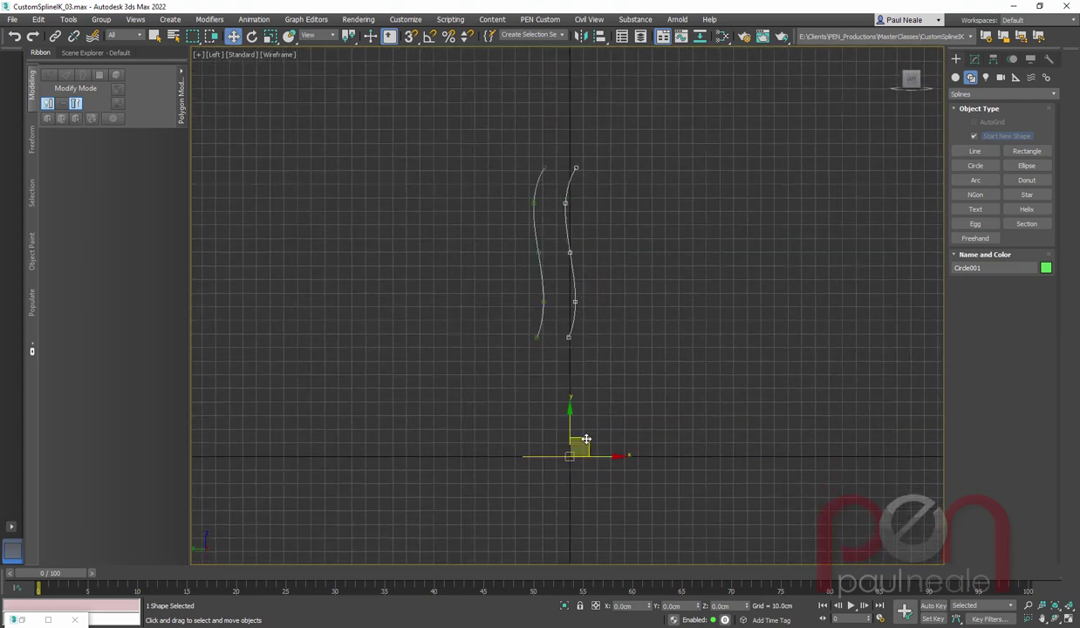
pyautogui.keyDown('shift'); pyautogui.moveTo(586, 438); pyautogui.dragTo(591, 262); pyautogui.keyUp('shift')
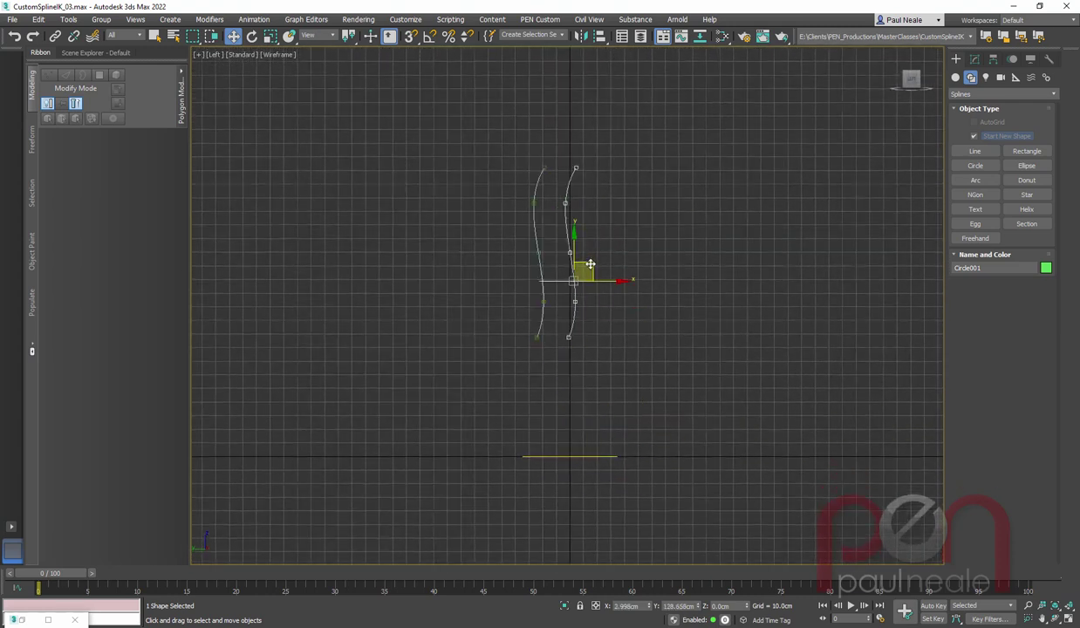
pyautogui.keyDown('alt'); pyautogui.moveTo(595, 299); pyautogui.dragTo(614, 335, button='middle'); pyautogui.keyUp('alt')
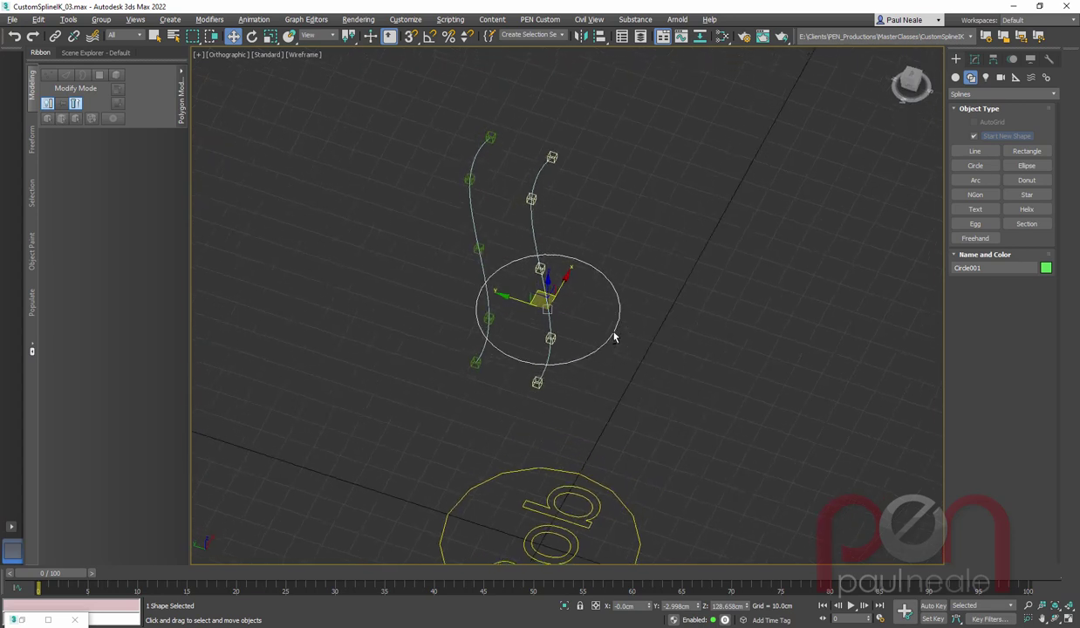
# Adjust the circle's radius to about 26.9 cm.
pyautogui.click(974, 58)
pyautogui.moveTo(1032, 287); pyautogui.dragTo(1033, 284)
pyautogui.keyDown('alt'); pyautogui.moveTo(767, 314); pyautogui.dragTo(748, 272, button='middle'); pyautogui.keyUp('alt')
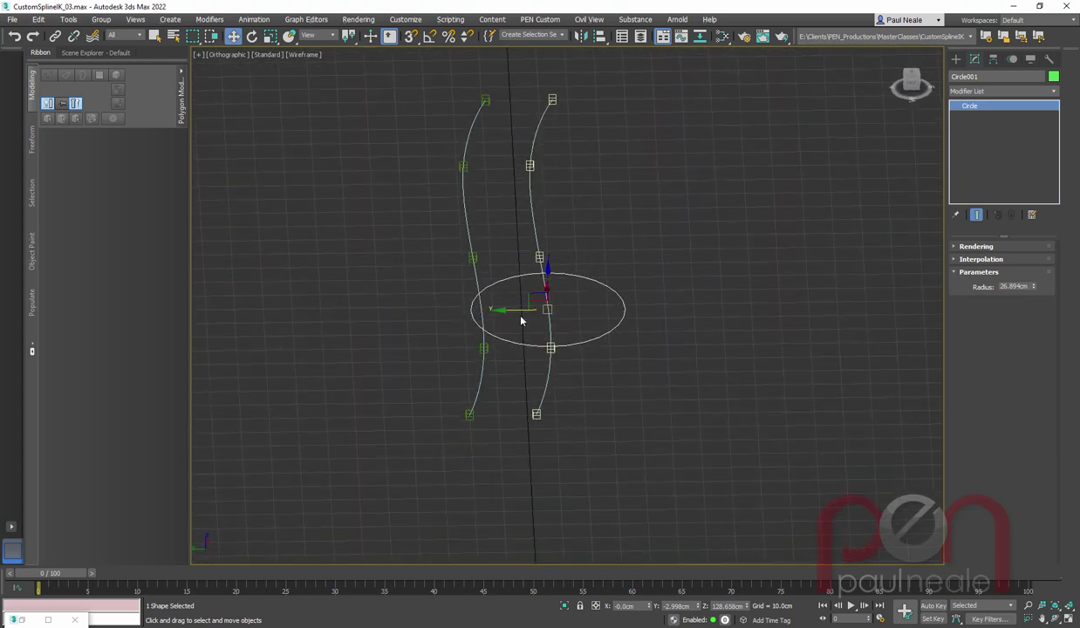
# Switch the reference coordinate system to Local and nudge the circle slightly around the lower spine.
pyautogui.keyDown('alt'); pyautogui.moveTo(535, 305); pyautogui.dragTo(607, 342, button='middle'); pyautogui.keyUp('alt')
pyautogui.rightClick(621, 321)
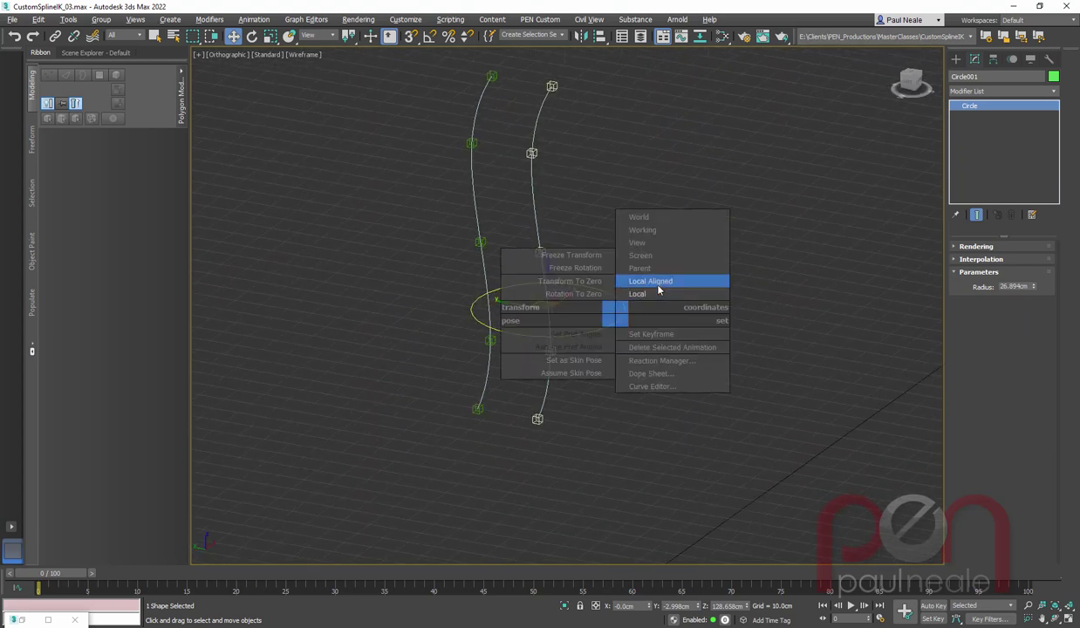
pyautogui.click(657, 295)
pyautogui.moveTo(528, 290); pyautogui.dragTo(532, 294)
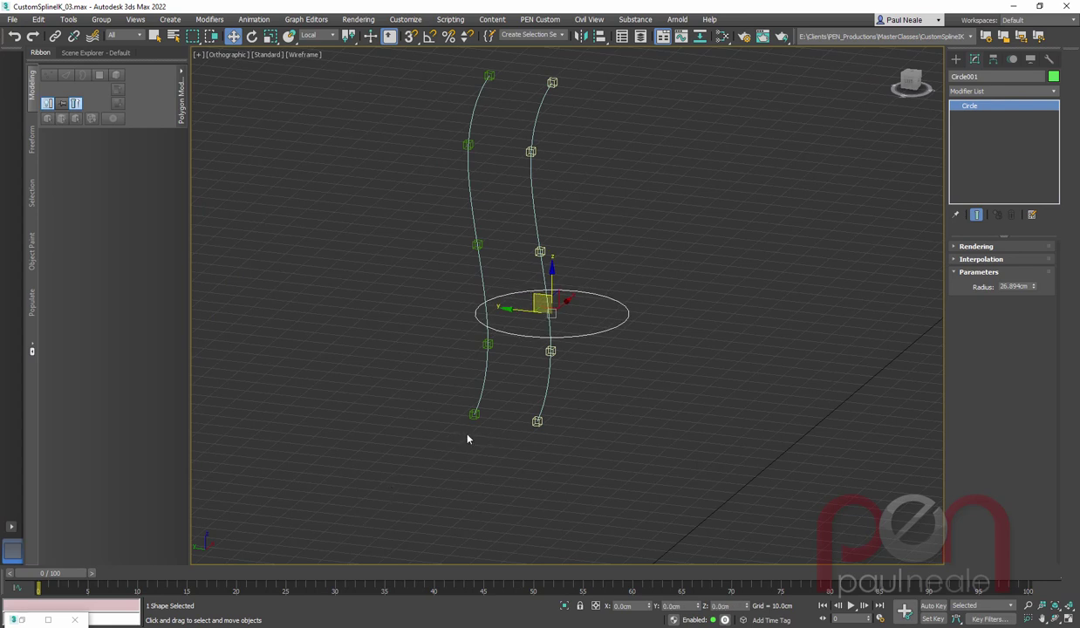
# Reselect Local as the reference coordinate system for moving the circle.
pyautogui.keyDown('alt'); pyautogui.moveTo(520, 407); pyautogui.dragTo(528, 378, button='middle'); pyautogui.keyUp('alt')
pyautogui.keyDown('alt'); pyautogui.rightClick(582, 362); pyautogui.keyUp('alt')
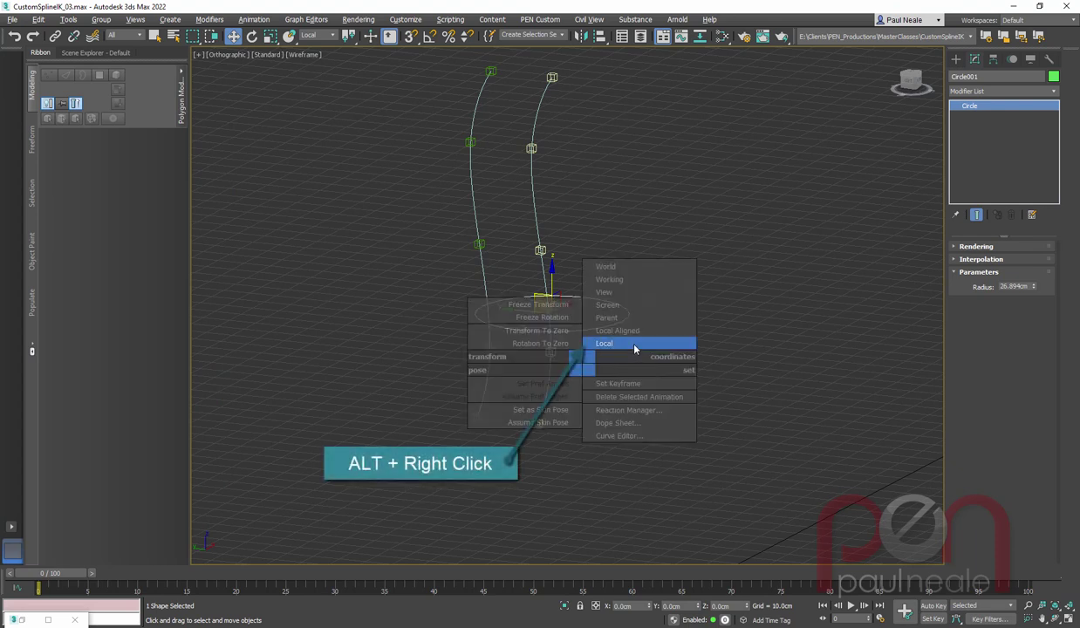
pyautogui.click(634, 345)
pyautogui.keyDown('alt'); pyautogui.rightClick(647, 355); pyautogui.keyUp('alt')
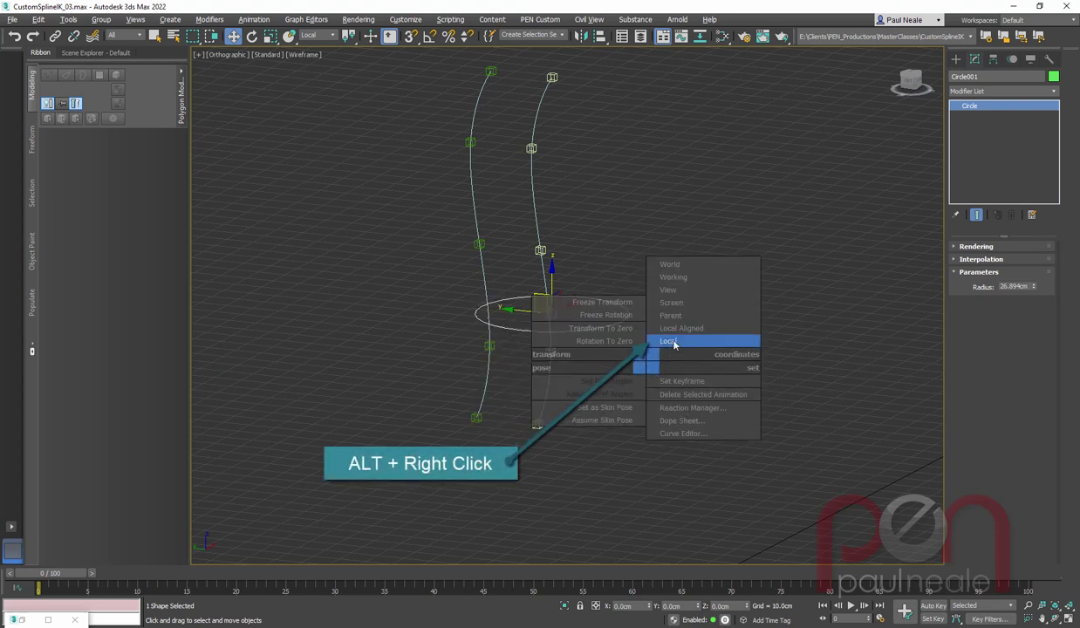
pyautogui.click(669, 341)
pyautogui.click(316, 36)
pyautogui.click(314, 75)
pyautogui.keyDown('alt'); pyautogui.moveTo(644, 285); pyautogui.dragTo(624, 361, button='middle'); pyautogui.keyUp('alt')
pyautogui.scroll(1, 588, 275)
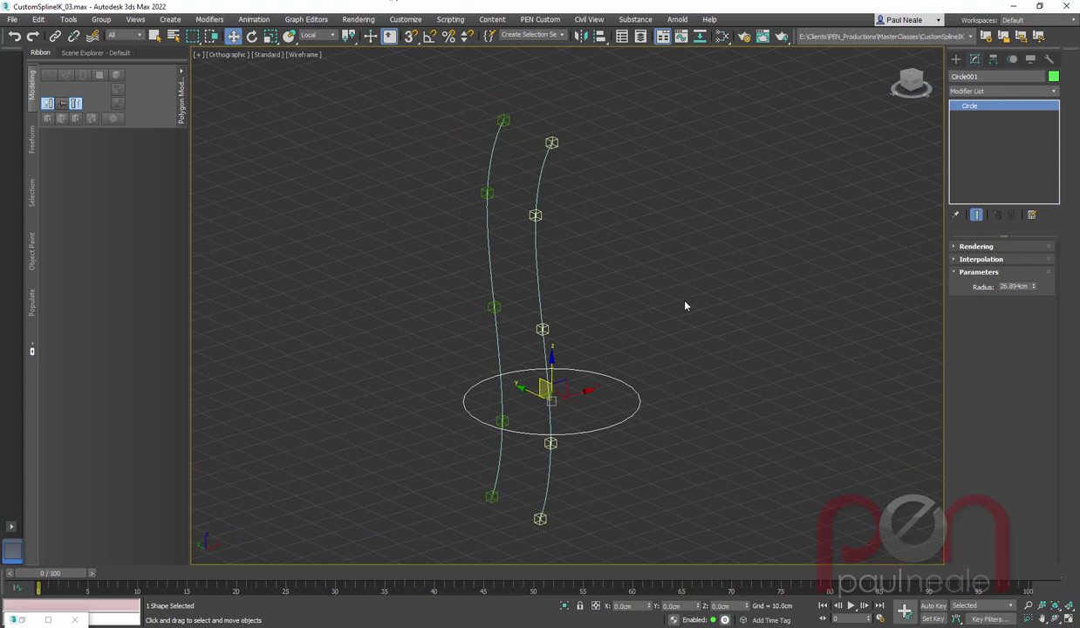
pyautogui.keyDown('alt'); pyautogui.moveTo(647, 335); pyautogui.dragTo(679, 325, button='middle'); pyautogui.keyUp('alt')
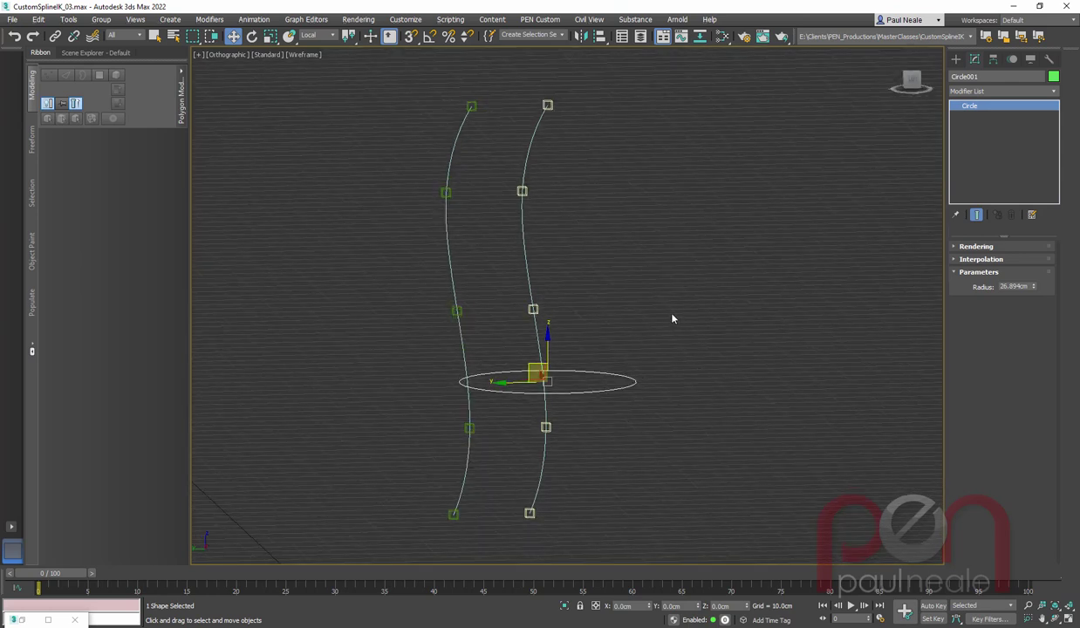
# Create a box-shaped point helper beside the lowest knot of the spine in the Left view.
pyautogui.press('l')
pyautogui.moveTo(615, 125); pyautogui.dragTo(600, 259, button='middle')
pyautogui.scroll(2, 616, 179)
pyautogui.moveTo(606, 179); pyautogui.dragTo(637, 308, button='middle')
pyautogui.scroll(3, 604, 372)
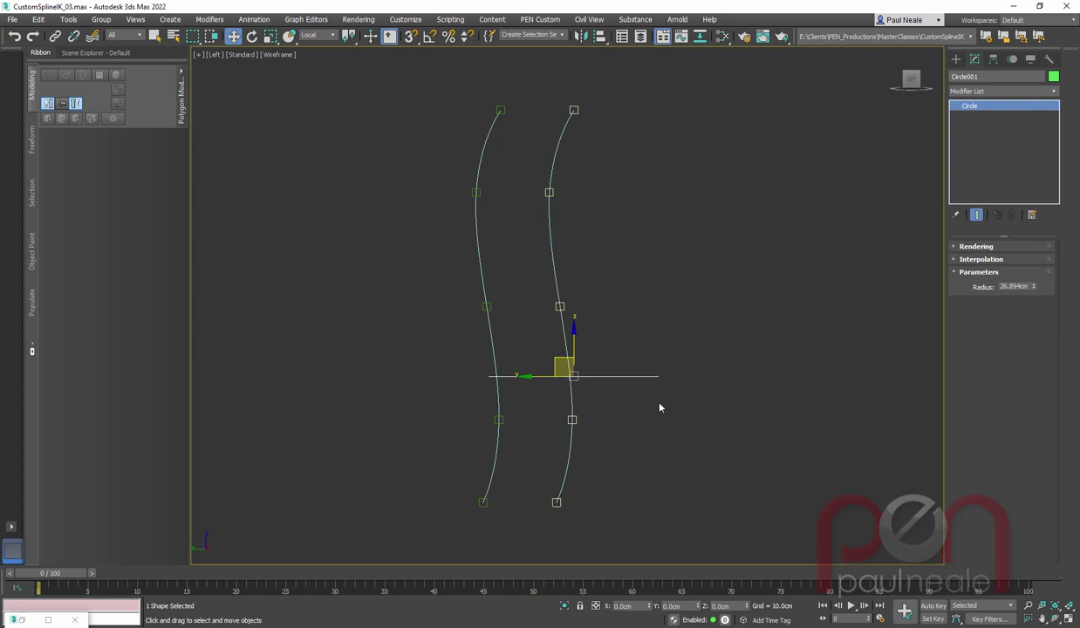
pyautogui.scroll(3, 640, 412)
pyautogui.moveTo(632, 397); pyautogui.dragTo(628, 425, button='middle')
pyautogui.scroll(-2, 636, 409)
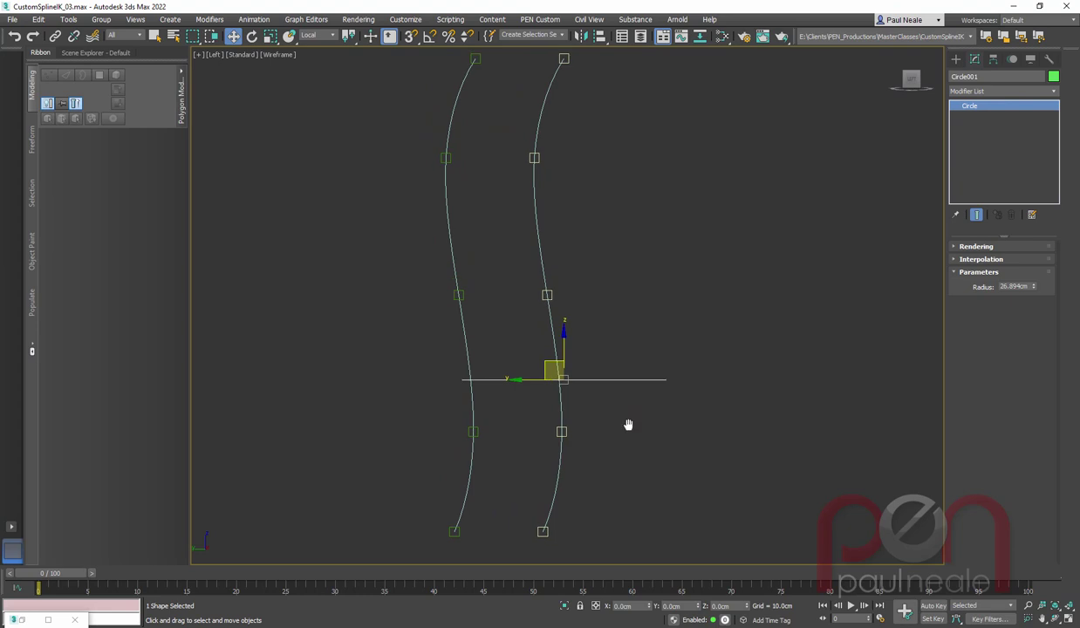
pyautogui.moveTo(696, 407); pyautogui.dragTo(686, 402, button='middle')
pyautogui.write('x')
pyautogui.write('poitn')
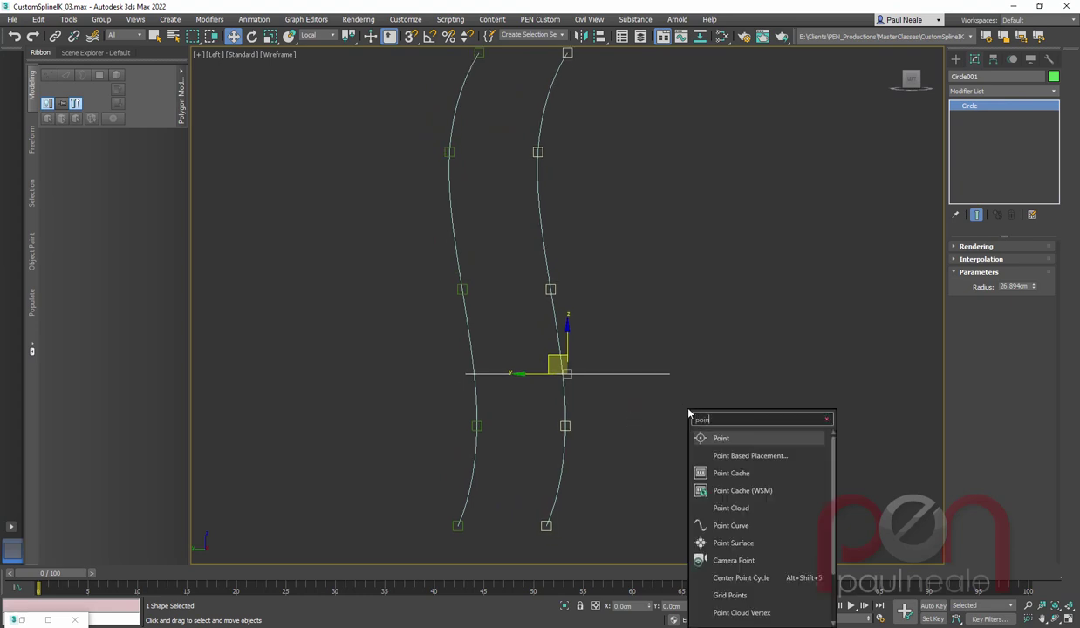
pyautogui.press('Return')
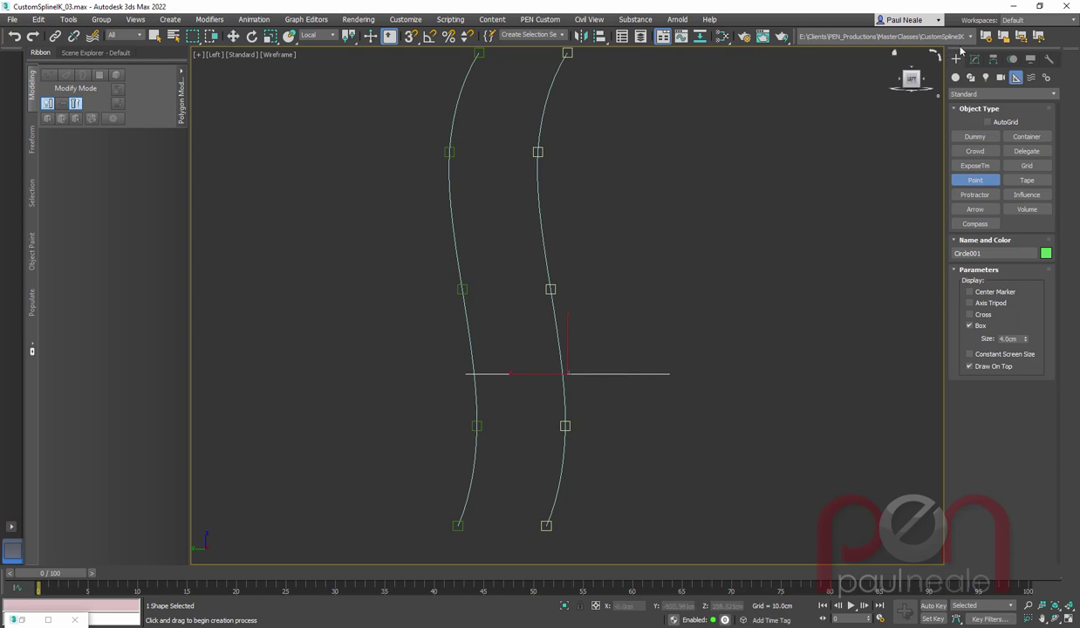
pyautogui.click(597, 517)
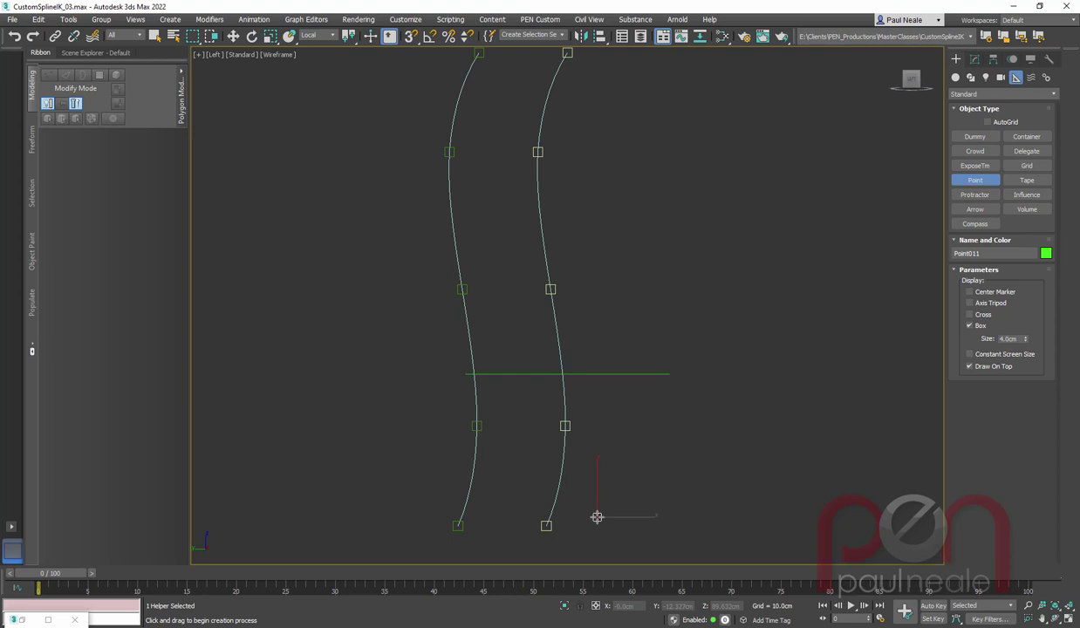
pyautogui.press('w')
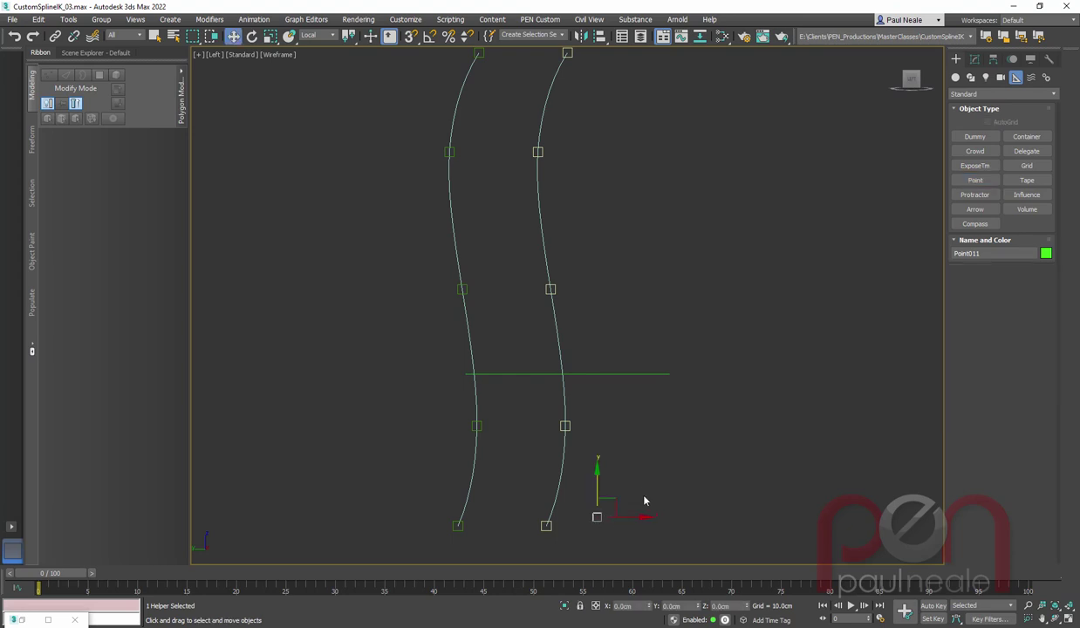
# Turn on the new point helper's axis tripod and enlarge its size to about 10.56 cm.
pyautogui.click(975, 59)
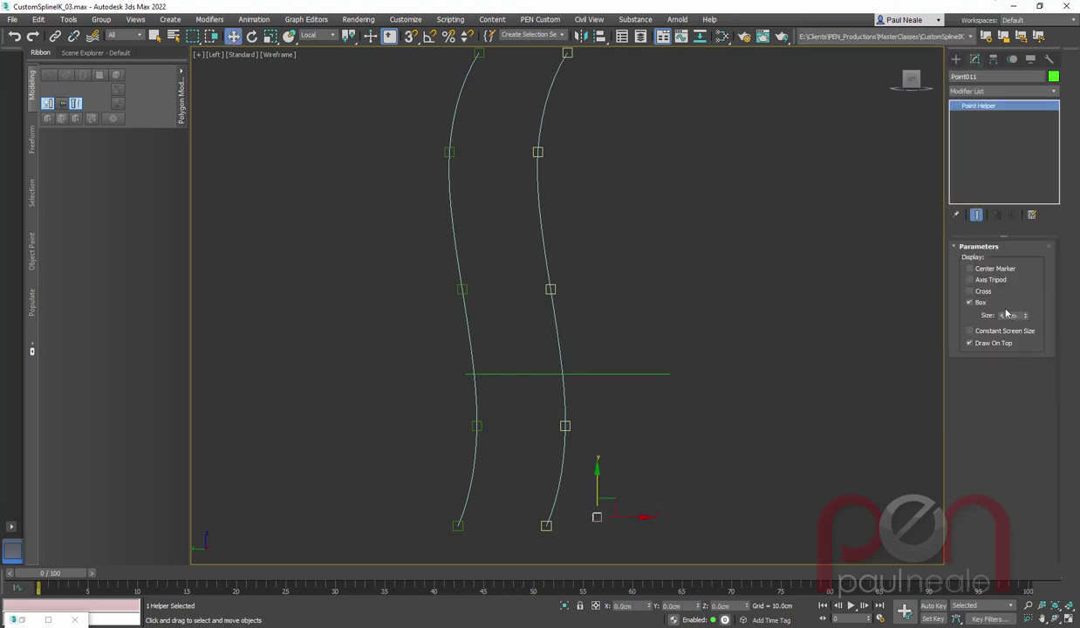
pyautogui.click(972, 279)
pyautogui.moveTo(1024, 315); pyautogui.dragTo(1004, 219)
# Change the new point helper's object color to red.
pyautogui.click(1053, 77)
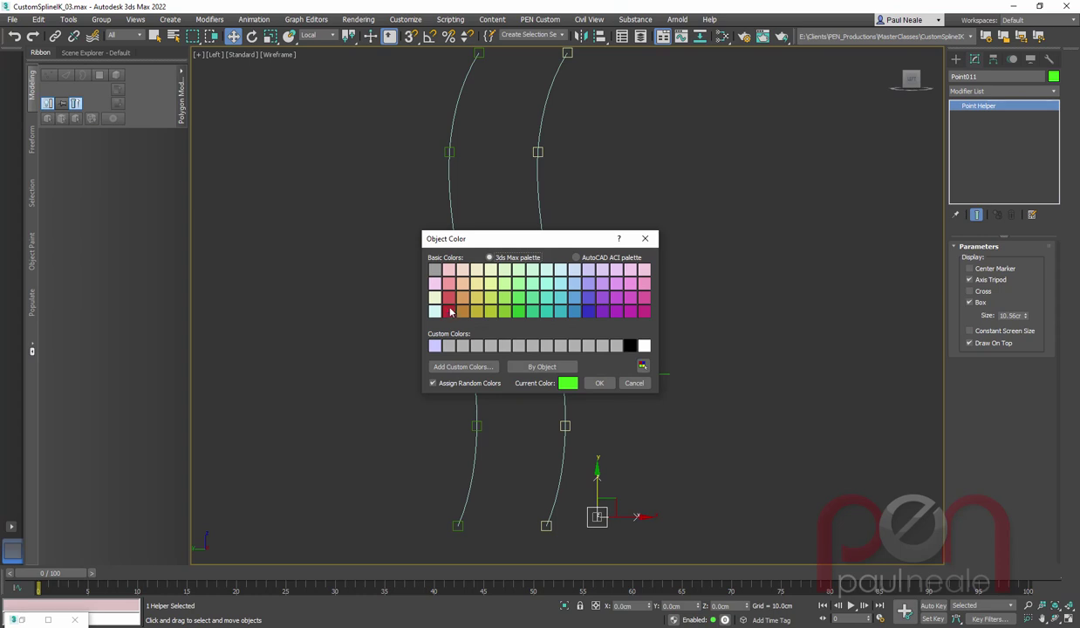
pyautogui.click(448, 313)
pyautogui.click(599, 383)
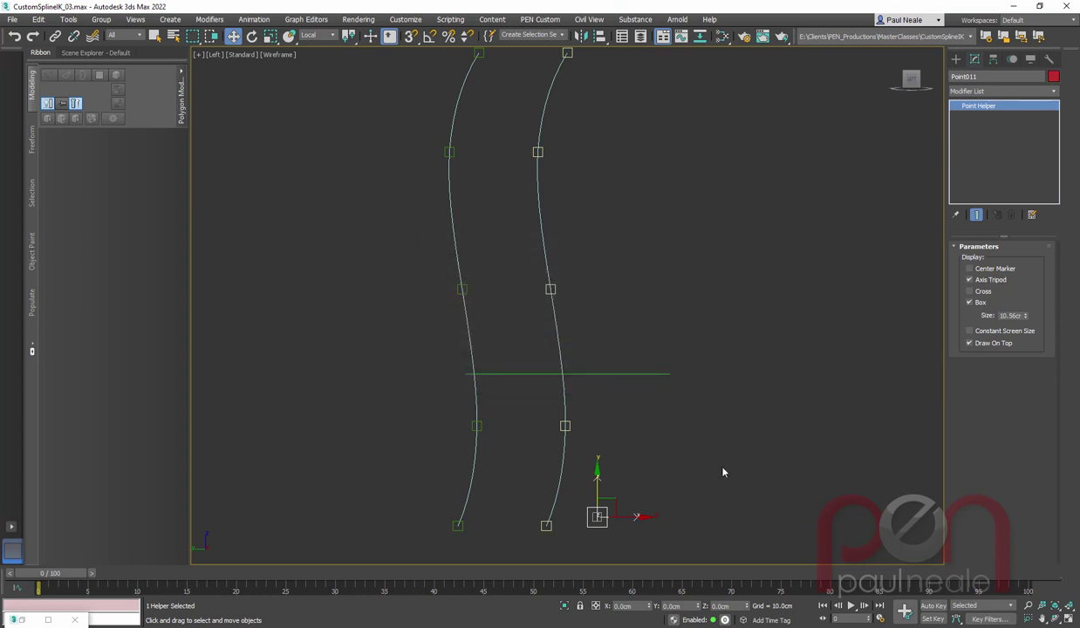
pyautogui.click(750, 488)
# Set the red point helper's rotation to 0 on all three axes.
pyautogui.click(635, 517)
pyautogui.moveTo(698, 494); pyautogui.dragTo(686, 489, button='middle')
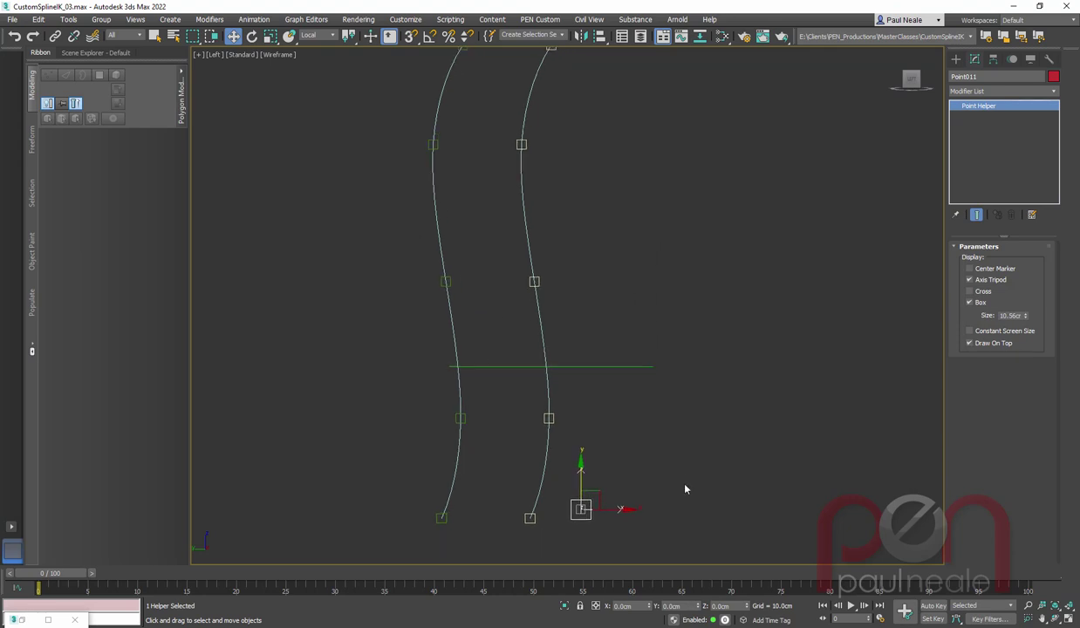
pyautogui.press('e')
pyautogui.rightClick(745, 608)
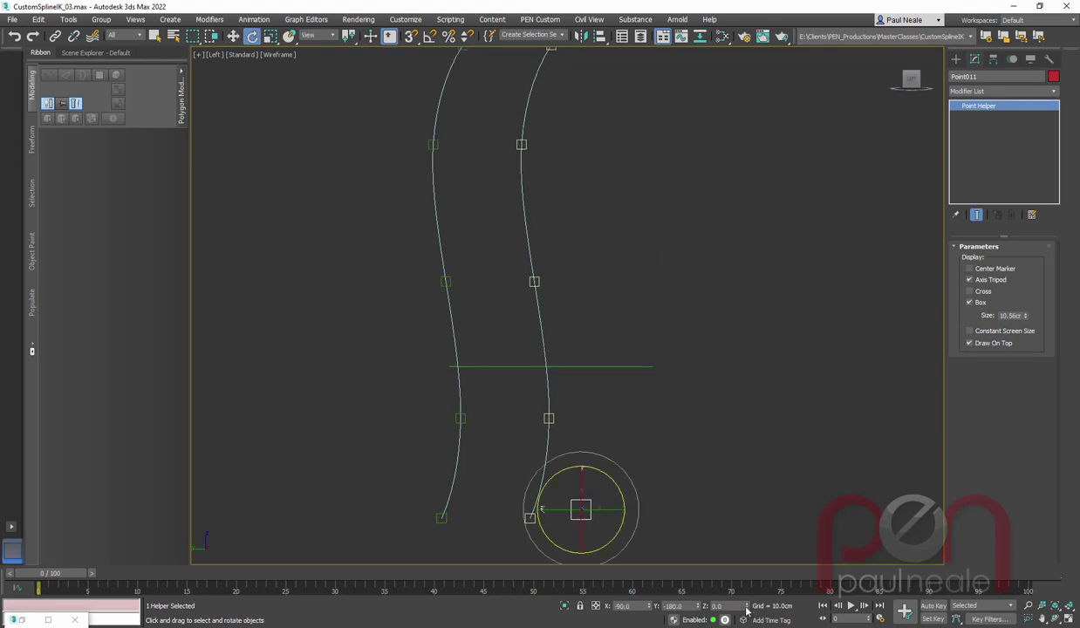
pyautogui.rightClick(747, 608)
pyautogui.rightClick(651, 608)
pyautogui.moveTo(661, 407); pyautogui.dragTo(678, 452, button='middle')
pyautogui.scroll(-1, 668, 449)
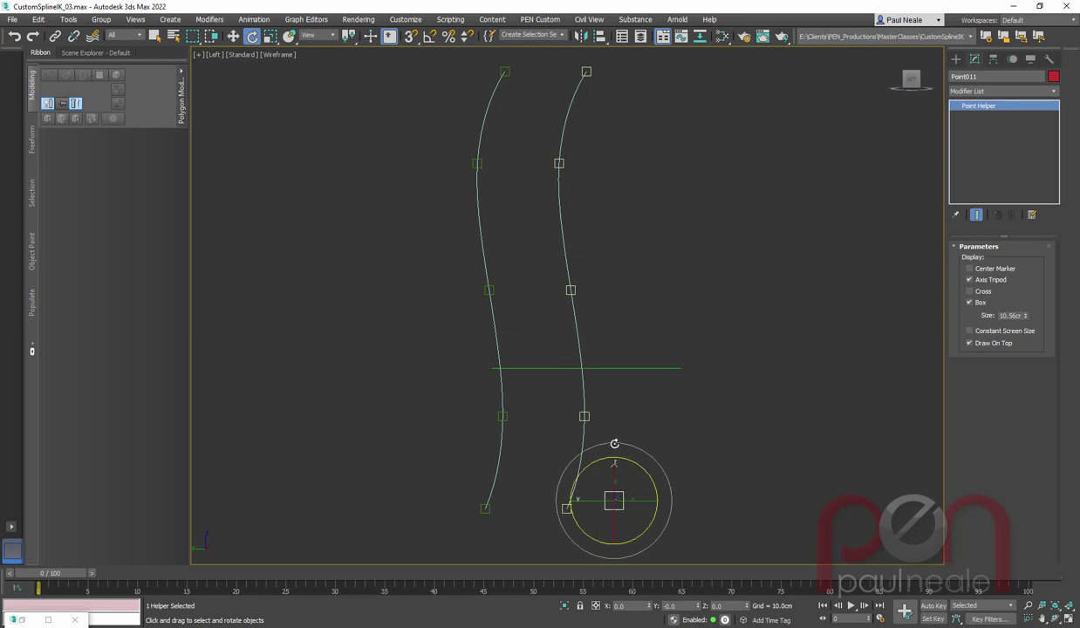
pyautogui.rightClick(563, 246)
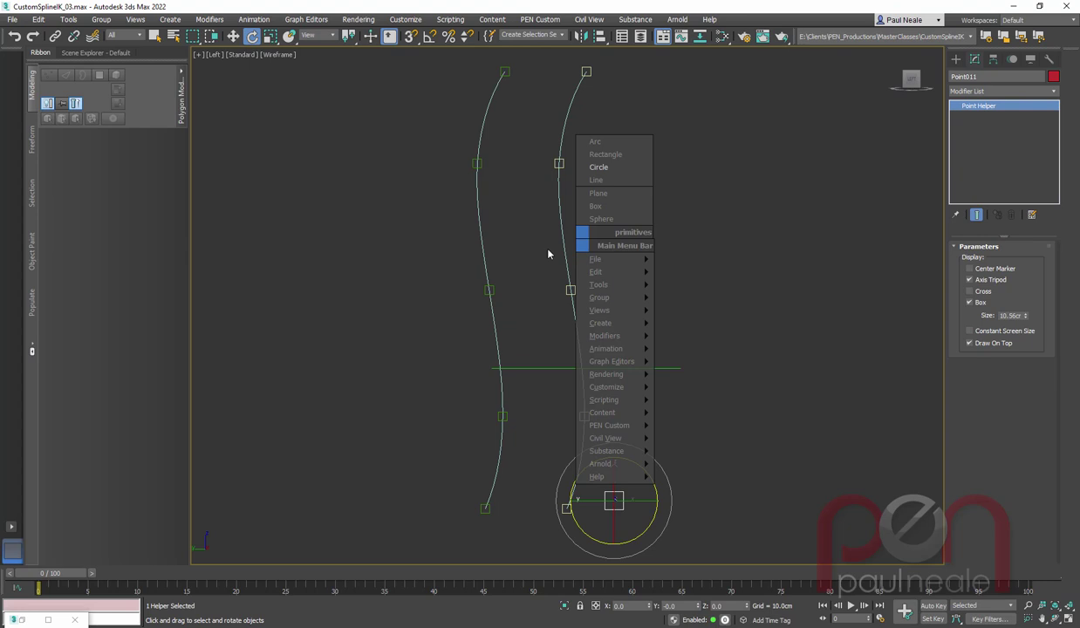
pyautogui.click(456, 260)
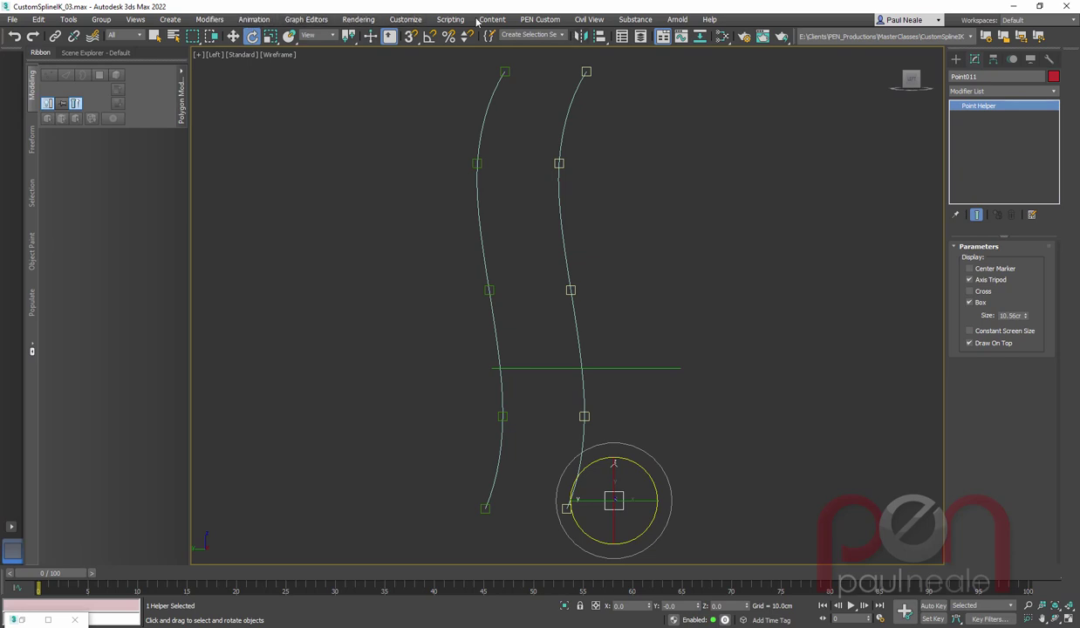
pyautogui.click(405, 19)
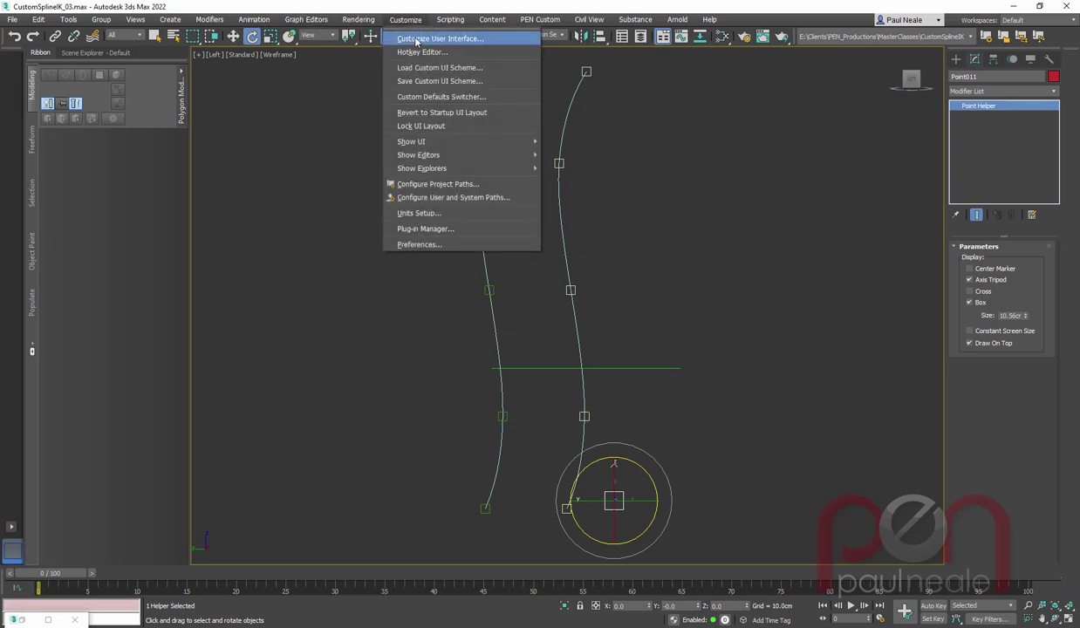
pyautogui.click(649, 278)
pyautogui.rightClick(584, 257)
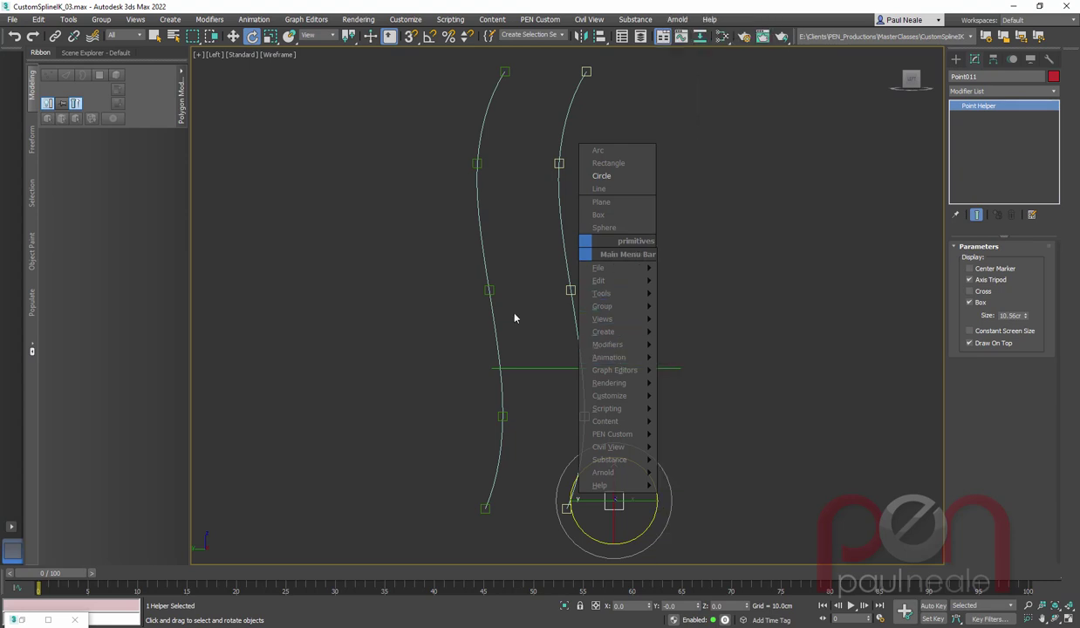
pyautogui.moveTo(637, 262)
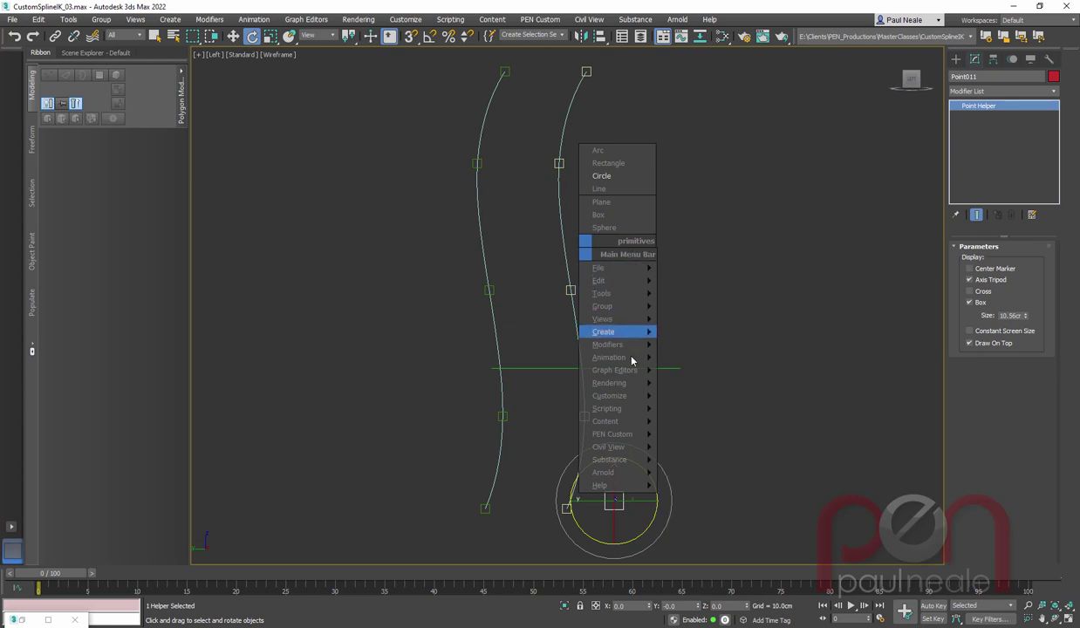
pyautogui.rightClick(503, 272)
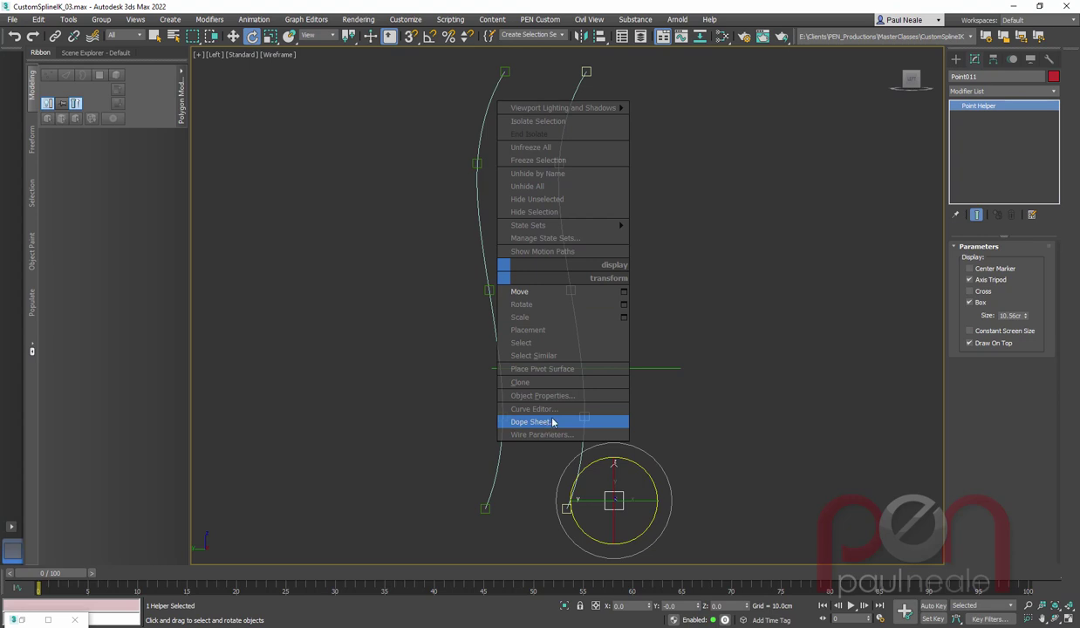
pyautogui.rightClick(484, 262)
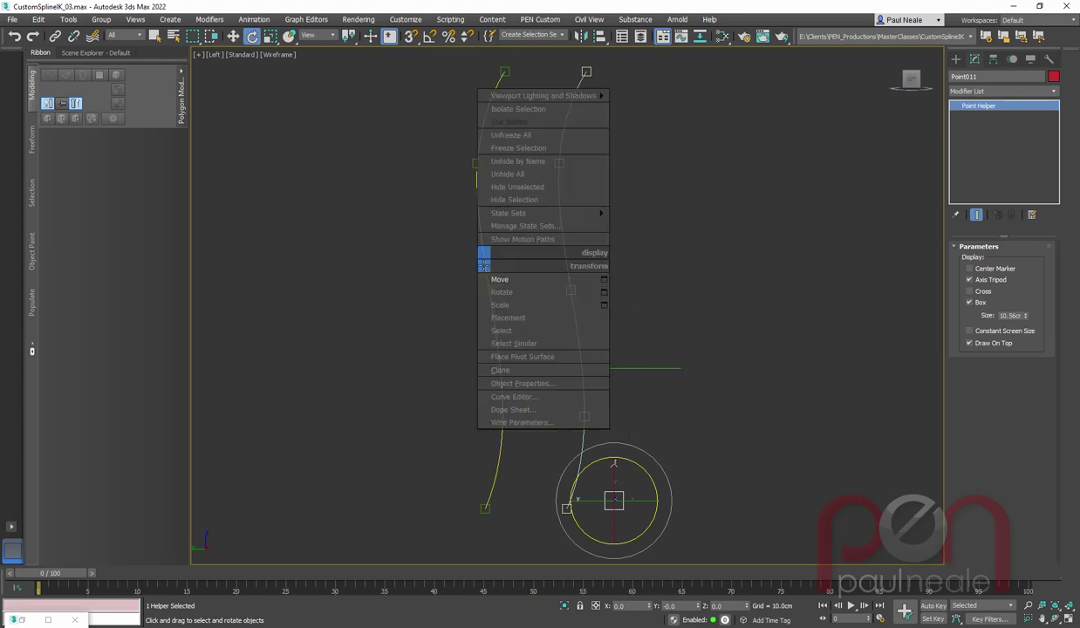
# Apply a Path Constraint to the red point helper with the spline Bob_SPL_Spine_001 as its path, then make the helper ready for moving.
pyautogui.keyDown('ctrl'); pyautogui.rightClick(621, 258); pyautogui.keyUp('ctrl')
pyautogui.moveTo(655, 273)
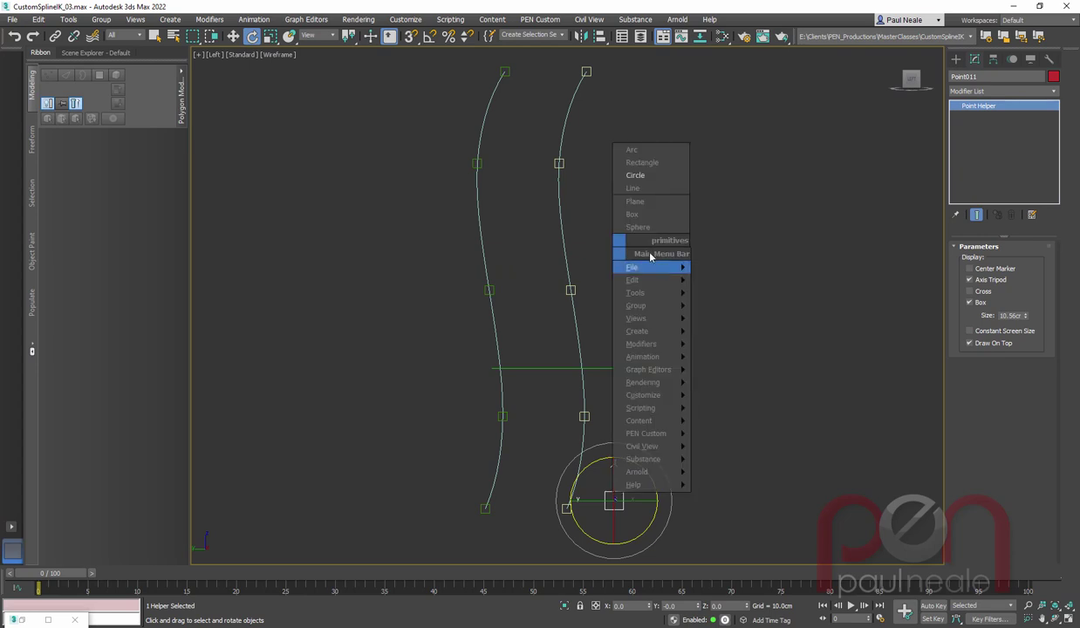
pyautogui.moveTo(649, 353)
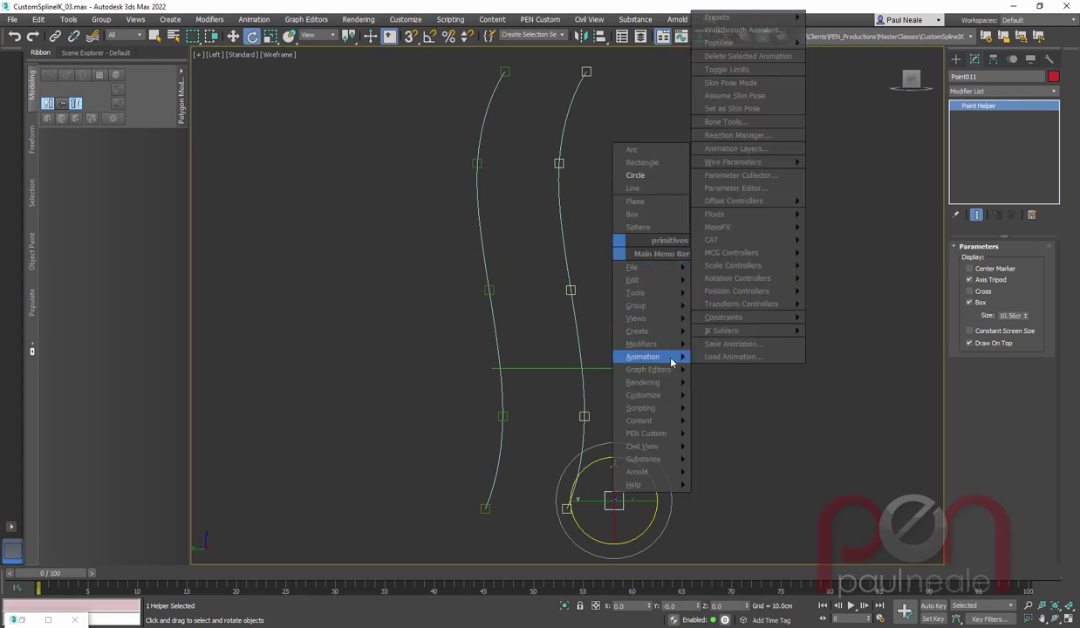
pyautogui.moveTo(754, 323)
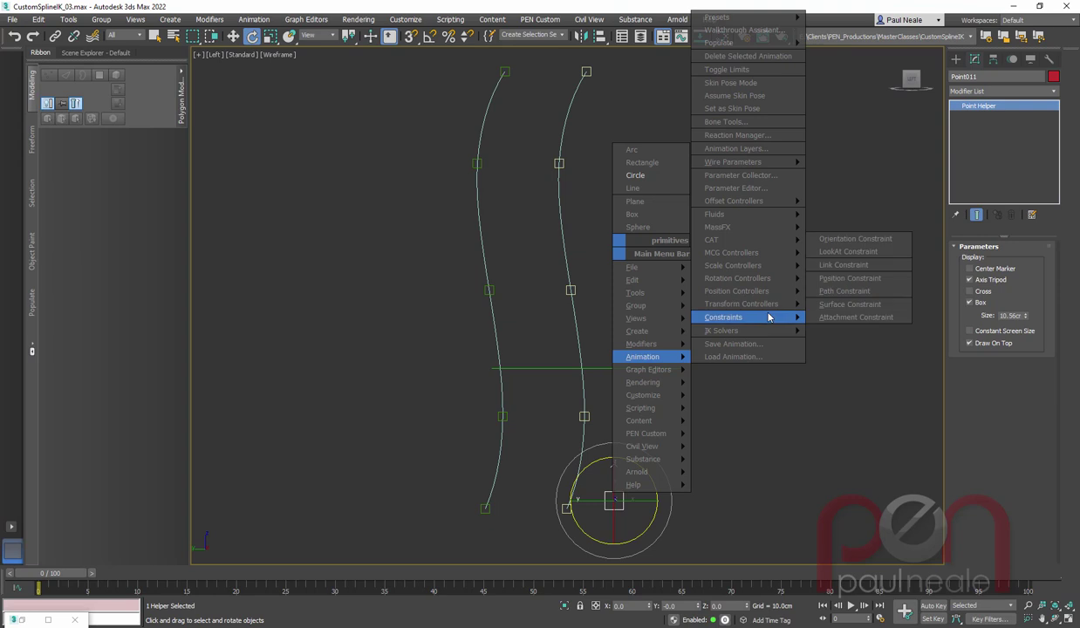
pyautogui.click(859, 282)
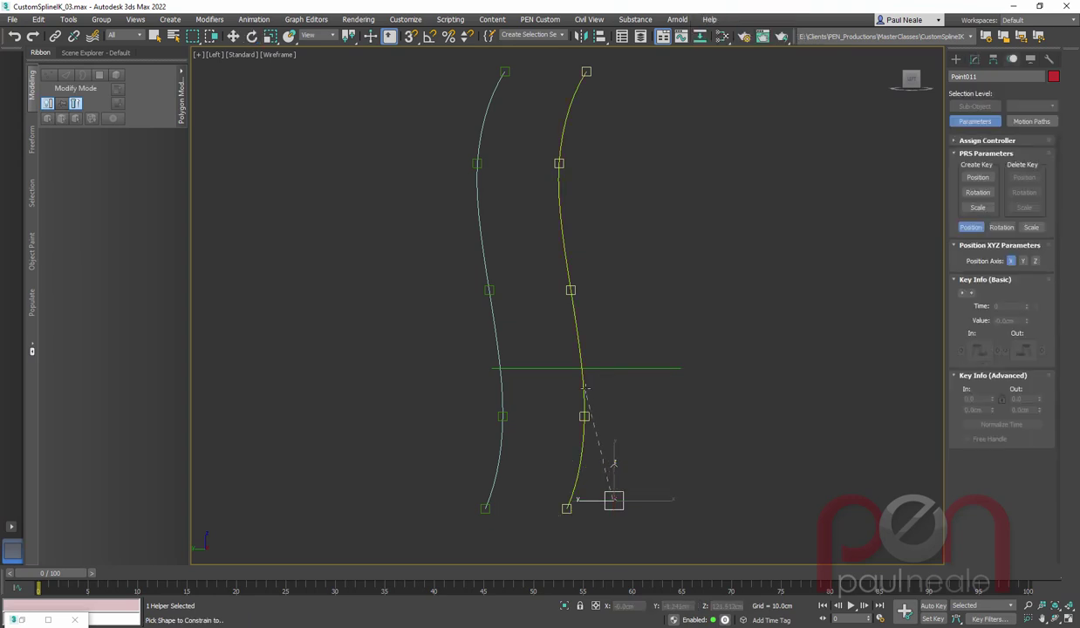
pyautogui.click(583, 391)
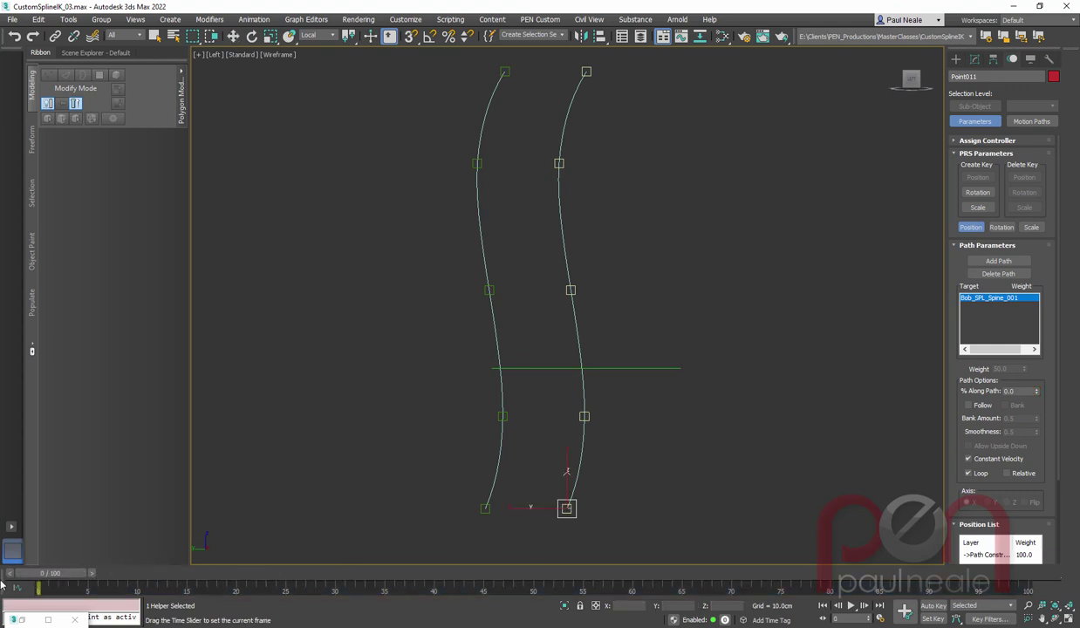
pyautogui.click(563, 493)
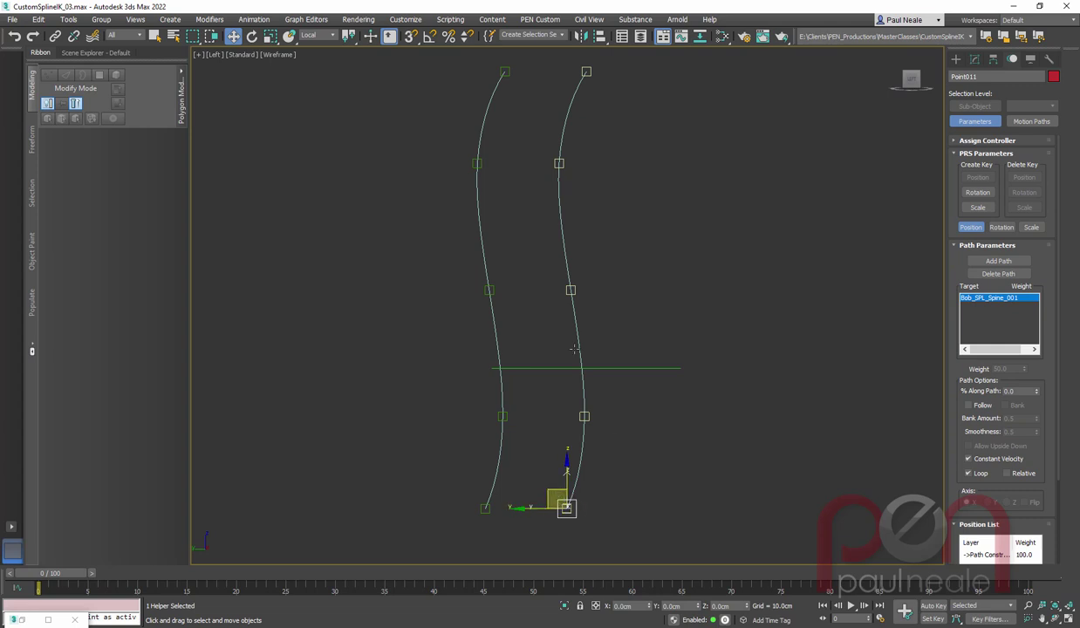
pyautogui.keyDown('ctrl'); pyautogui.rightClick(504, 290); pyautogui.keyUp('ctrl')
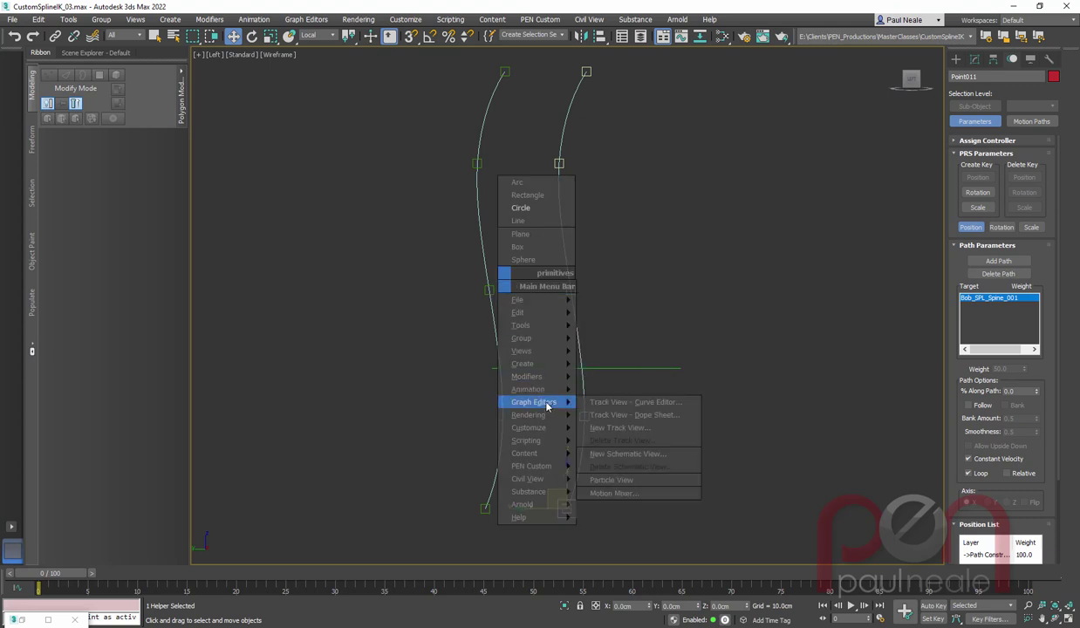
pyautogui.moveTo(536, 389)
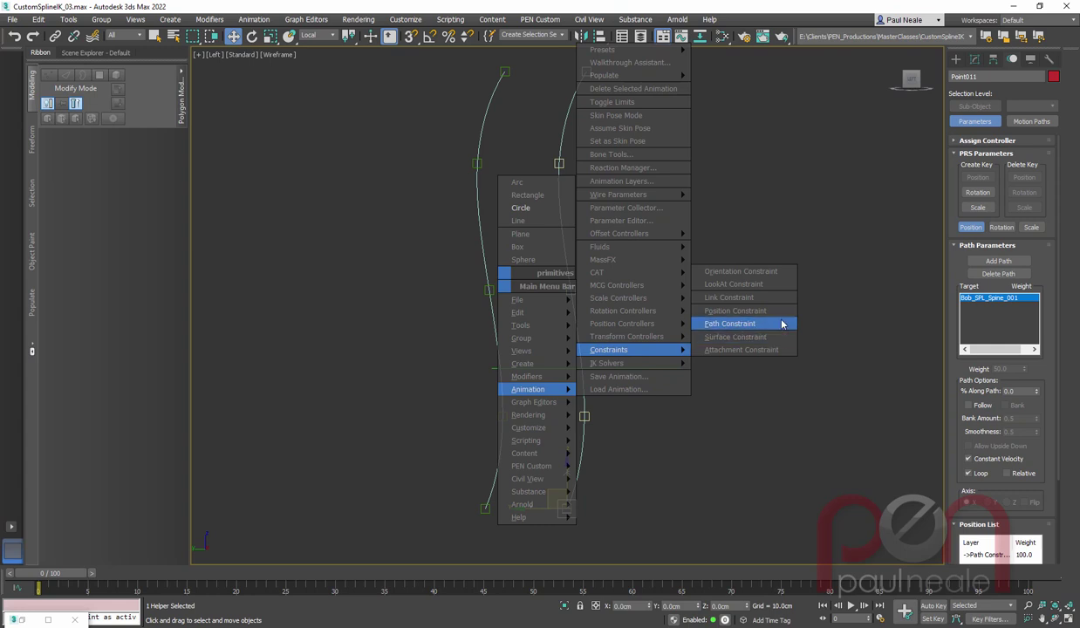
pyautogui.click(782, 324)
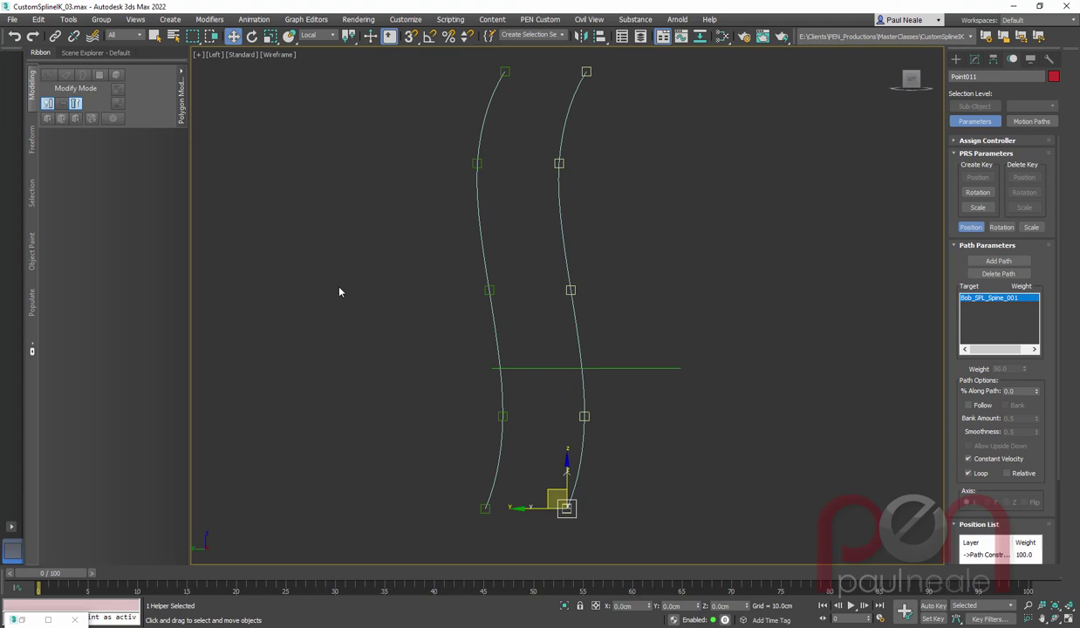
# Rename the constrained red helper with base name PT_, prefix Bob_, suffix Spine_ and numbering starting at 1.
pyautogui.moveTo(618, 373); pyautogui.dragTo(619, 385, button='middle')
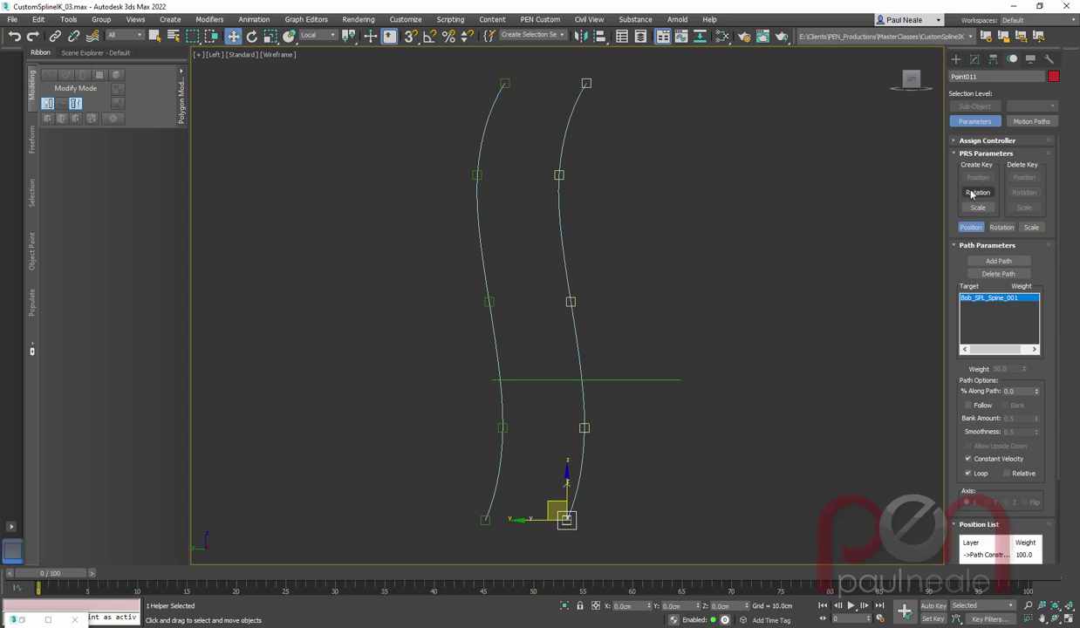
pyautogui.doubleClick(954, 77)
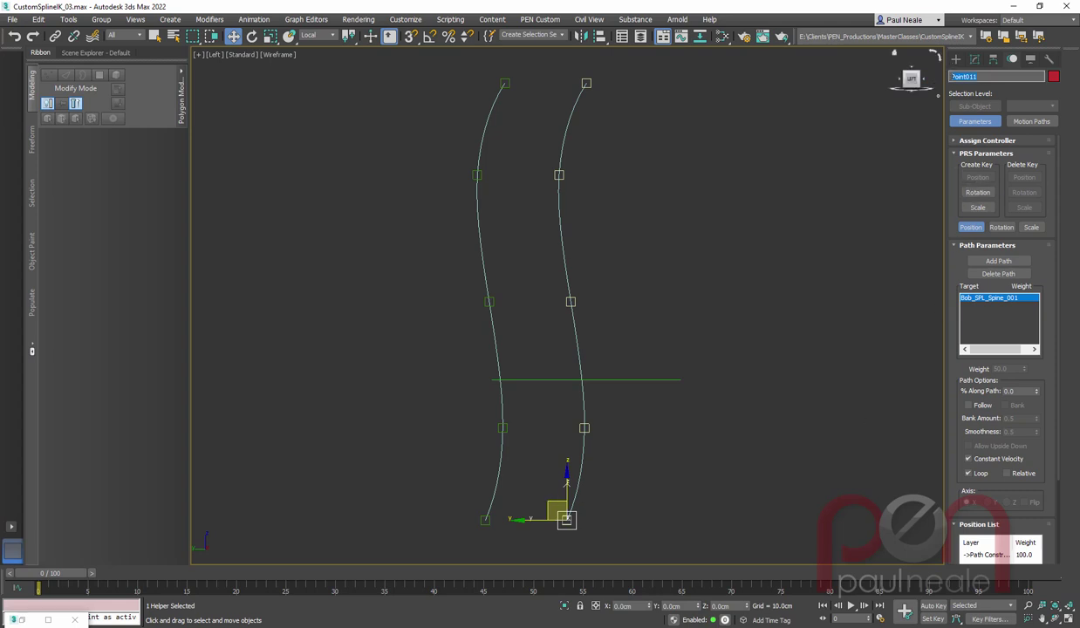
pyautogui.moveTo(1078, 144); pyautogui.dragTo(826, 214)
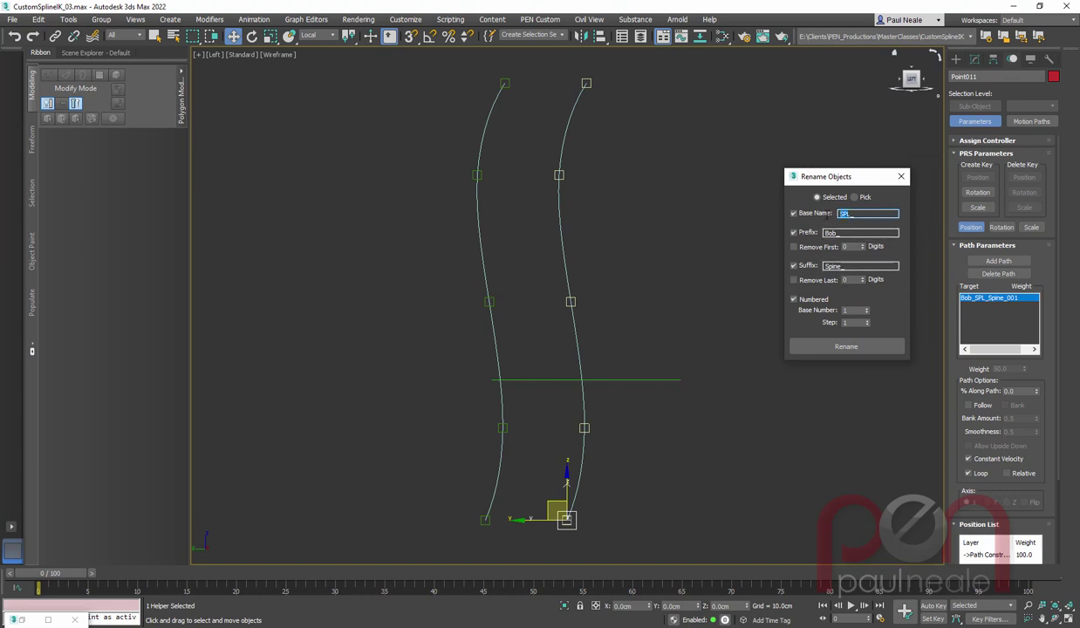
pyautogui.press('BackSpace')
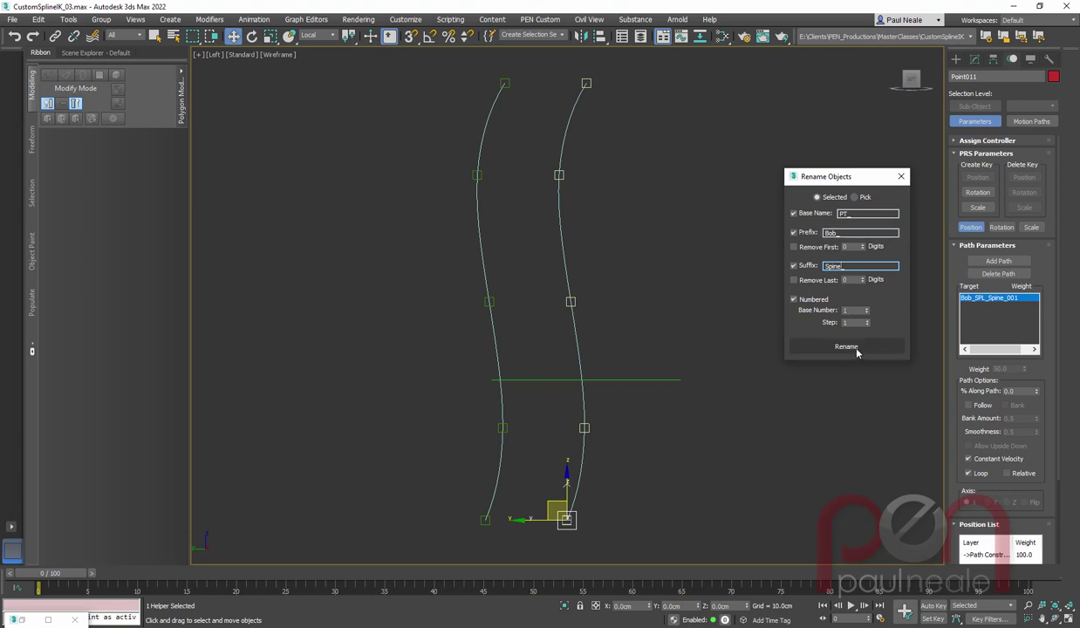
pyautogui.click(846, 348)
pyautogui.click(900, 176)
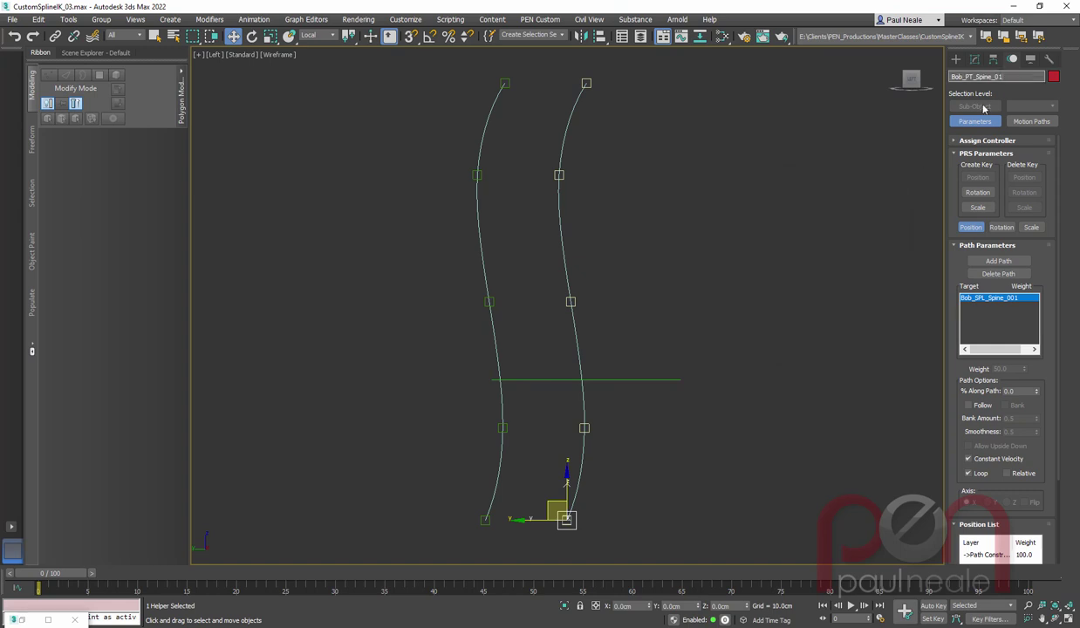
# Clone the red helper up the spline as an instance placed about 25% along the path.
pyautogui.keyDown('shift'); pyautogui.moveTo(565, 485); pyautogui.dragTo(571, 381); pyautogui.keyUp('shift')
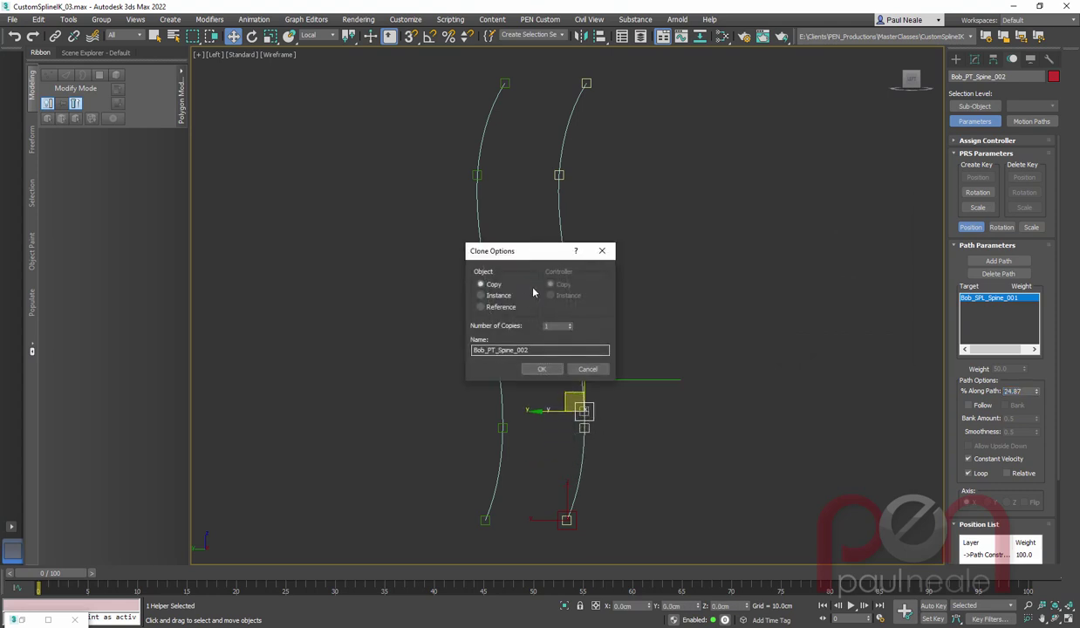
pyautogui.click(493, 295)
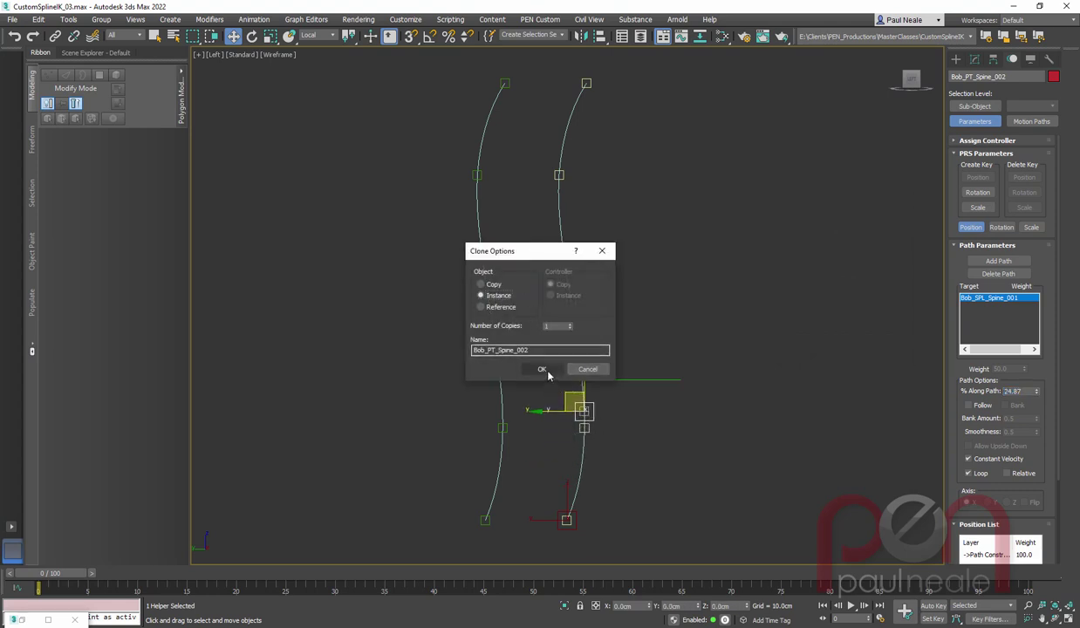
pyautogui.click(541, 369)
# Clone four more instances of the red helper up the spline, placing the last one at the spline's upper end.
pyautogui.keyDown('shift'); pyautogui.moveTo(549, 382); pyautogui.dragTo(558, 156); pyautogui.keyUp('shift')
pyautogui.click(542, 367)
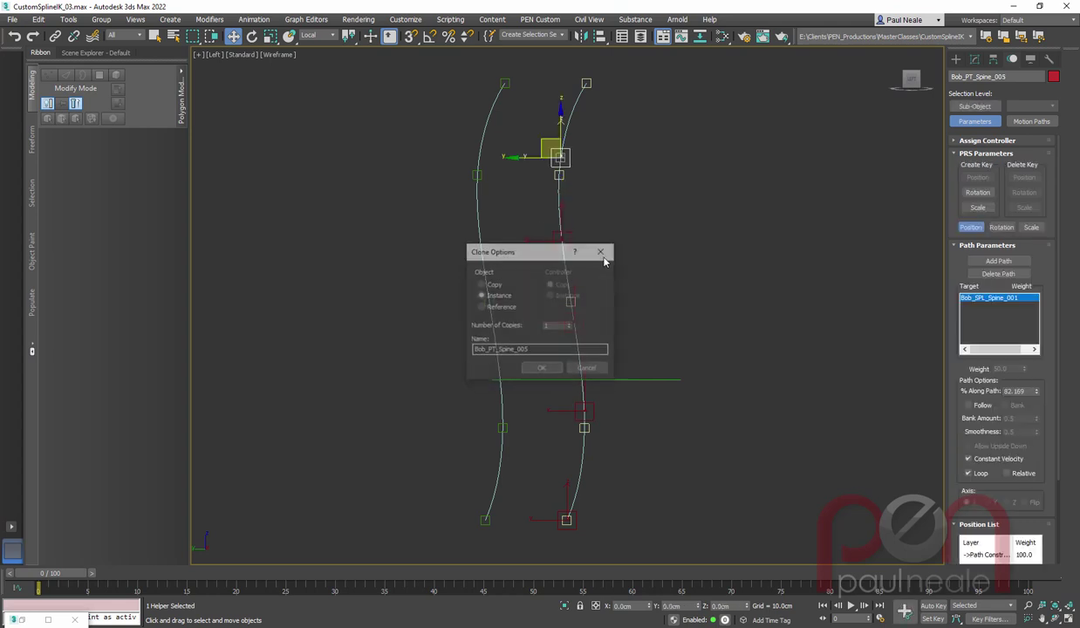
pyautogui.click(540, 369)
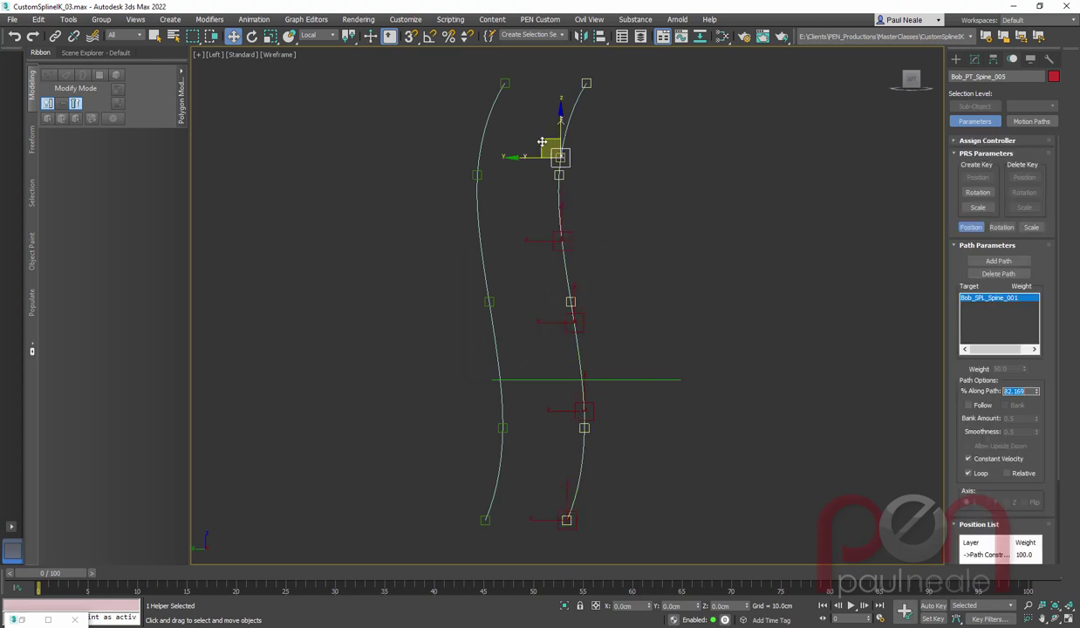
pyautogui.keyDown('shift'); pyautogui.moveTo(541, 141); pyautogui.dragTo(577, 75); pyautogui.keyUp('shift')
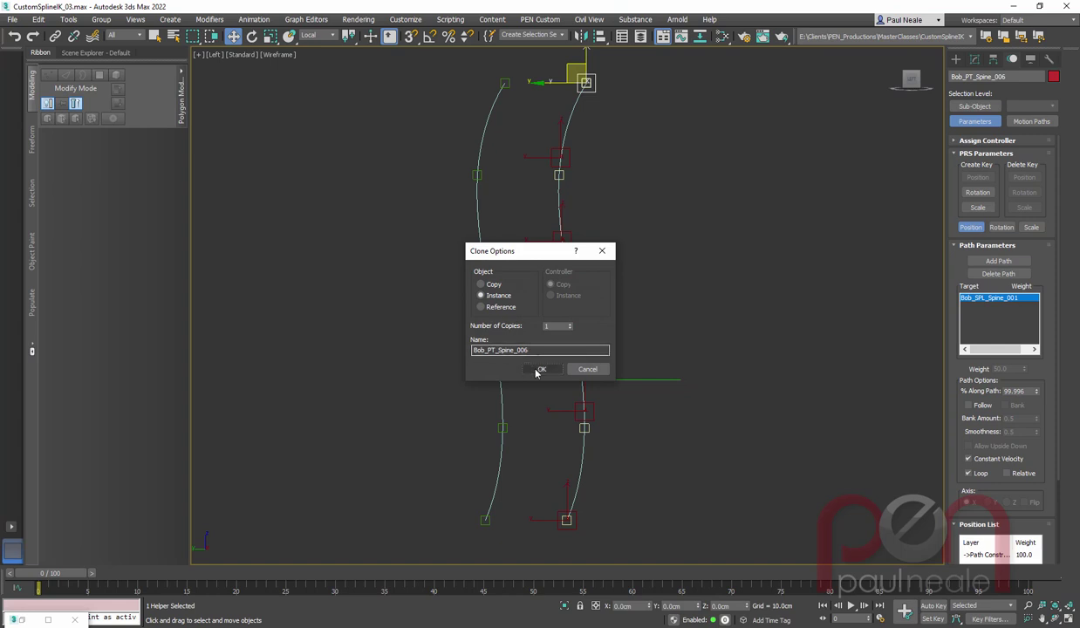
pyautogui.click(540, 369)
# Set the uppermost red helper's position along the path to 100%.
pyautogui.scroll(-1, 1035, 376)
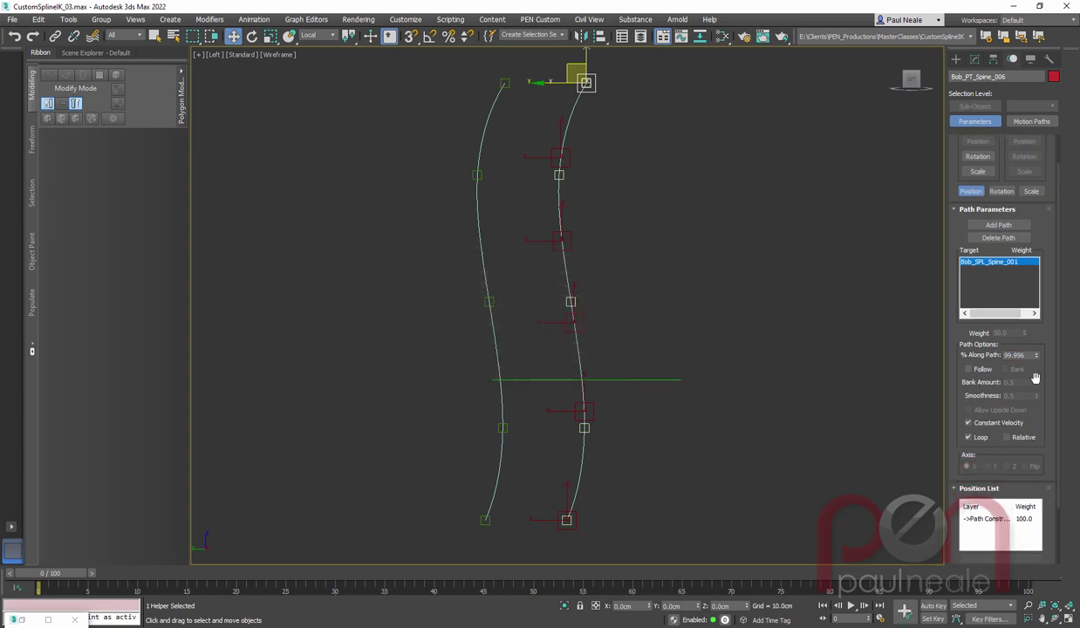
pyautogui.doubleClick(1028, 356)
pyautogui.write('100')
pyautogui.press('Return')
# Space the four intermediate red helpers evenly by sliding them to about 19%, 39%, 59% and 82% along the path.
pyautogui.click(586, 426)
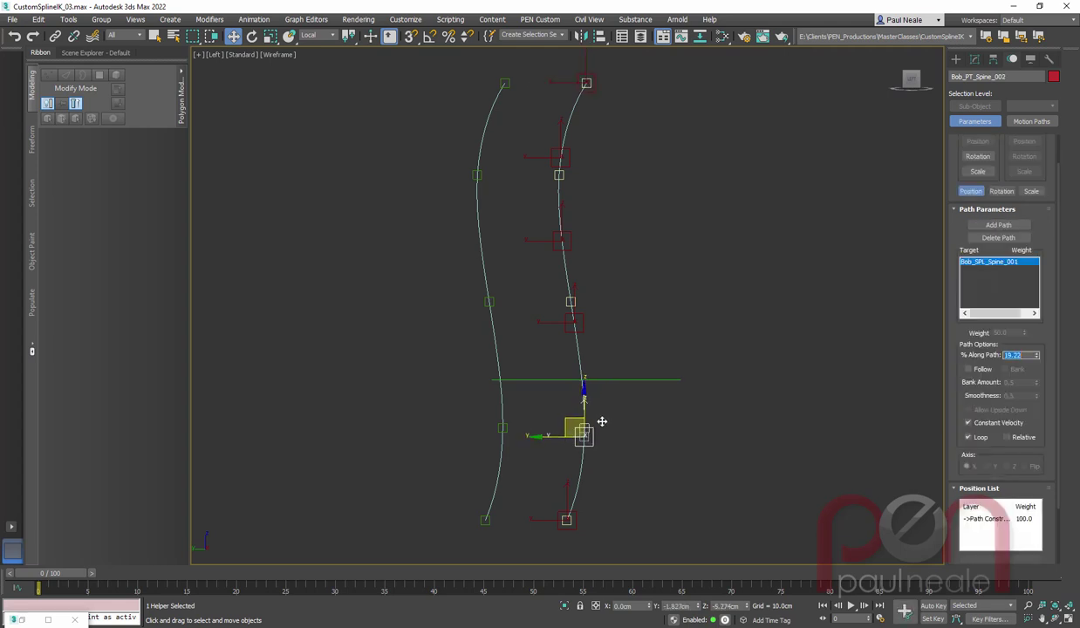
pyautogui.click(583, 351)
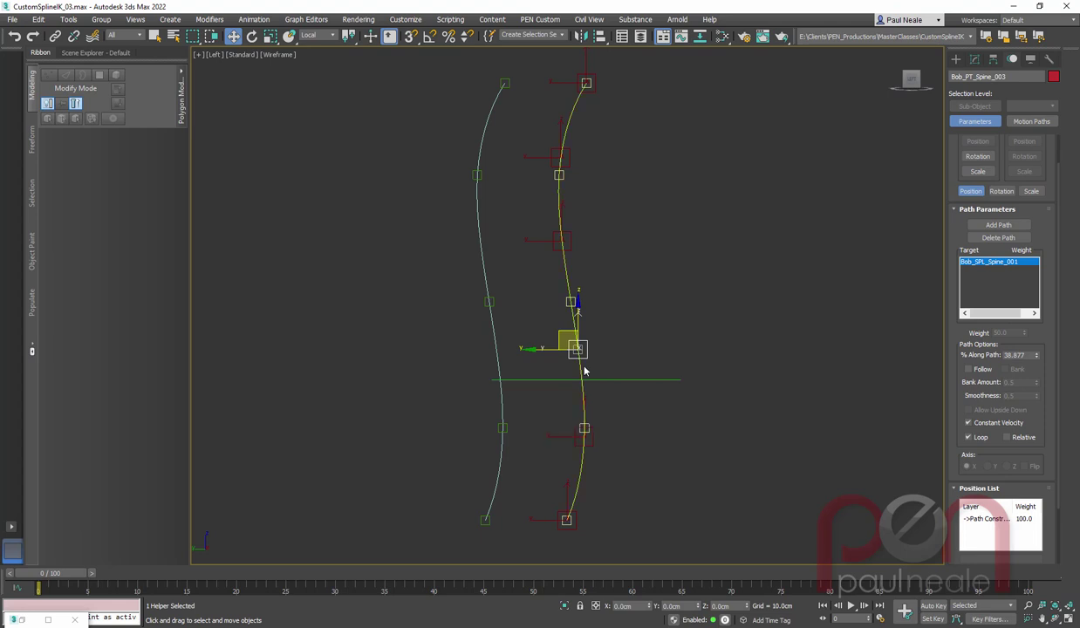
pyautogui.click(570, 255)
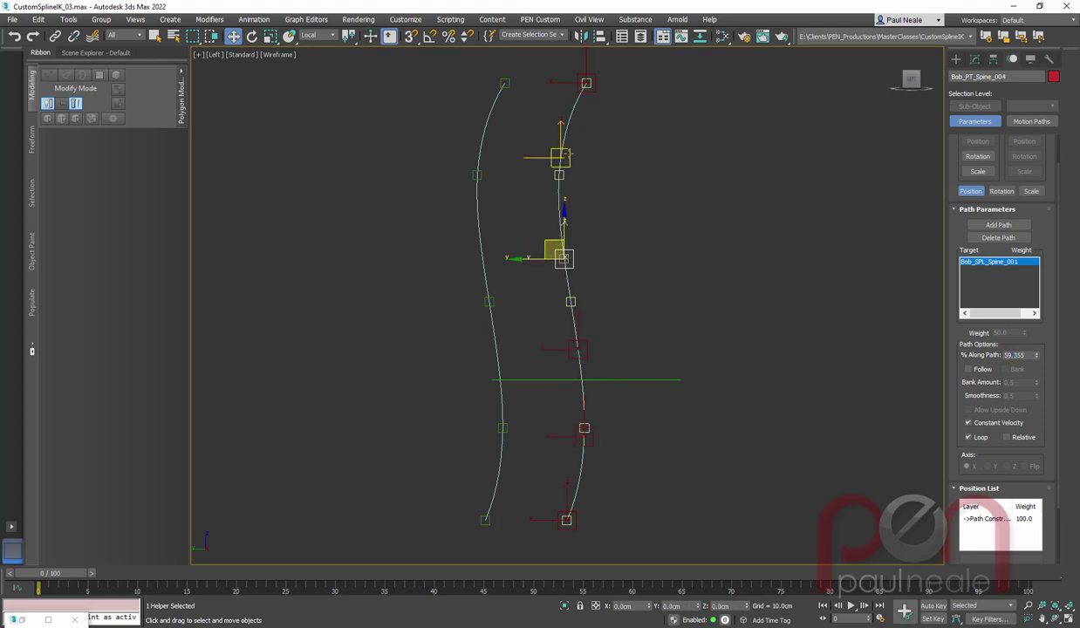
pyautogui.click(562, 159)
pyautogui.moveTo(567, 159); pyautogui.dragTo(563, 144)
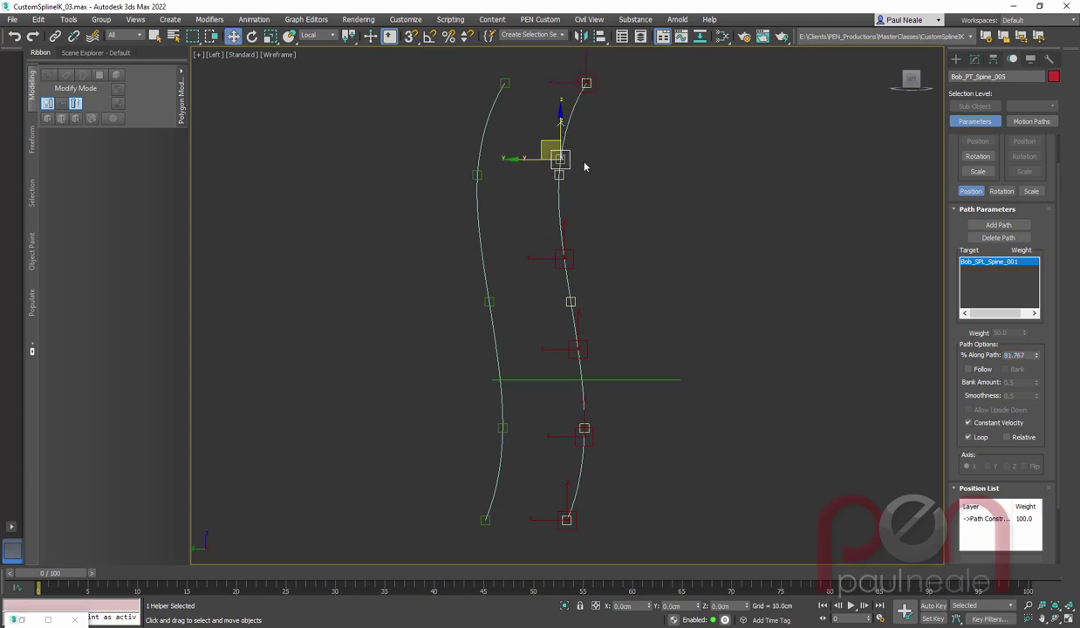
# Check the grid and snap settings for Pivot as the only active snap type, and close them.
pyautogui.moveTo(743, 242); pyautogui.dragTo(722, 238, button='middle')
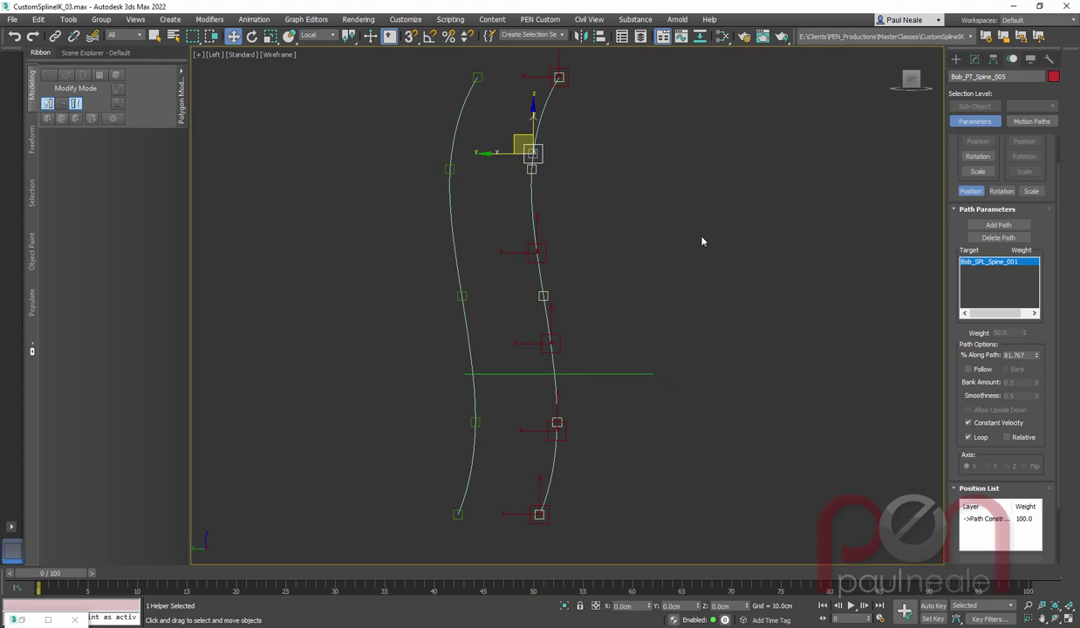
pyautogui.moveTo(687, 229); pyautogui.dragTo(685, 224, button='middle')
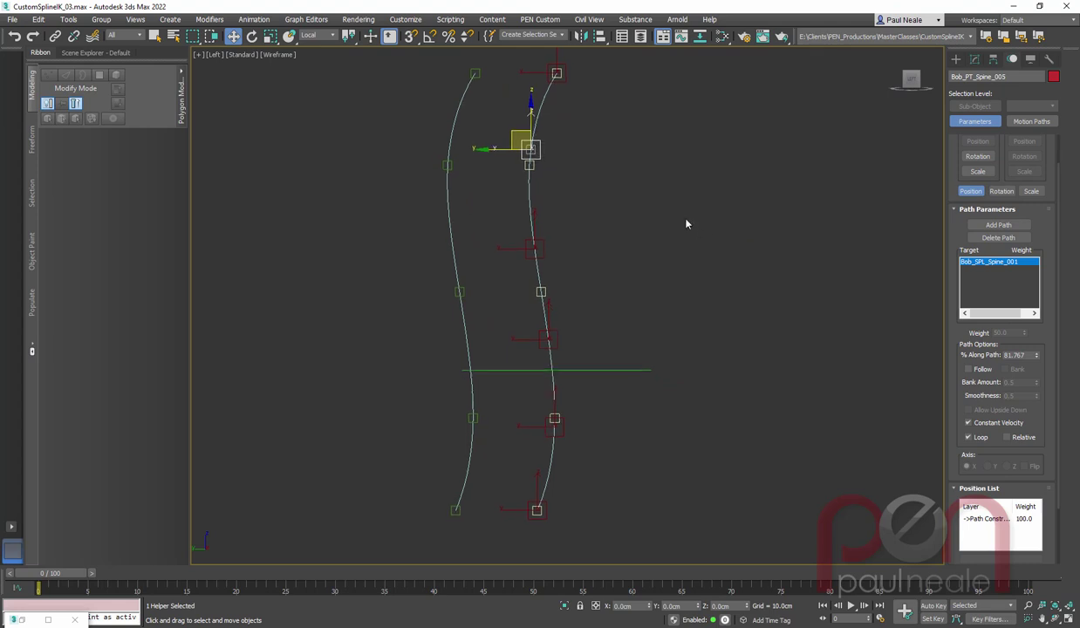
pyautogui.rightClick(674, 243)
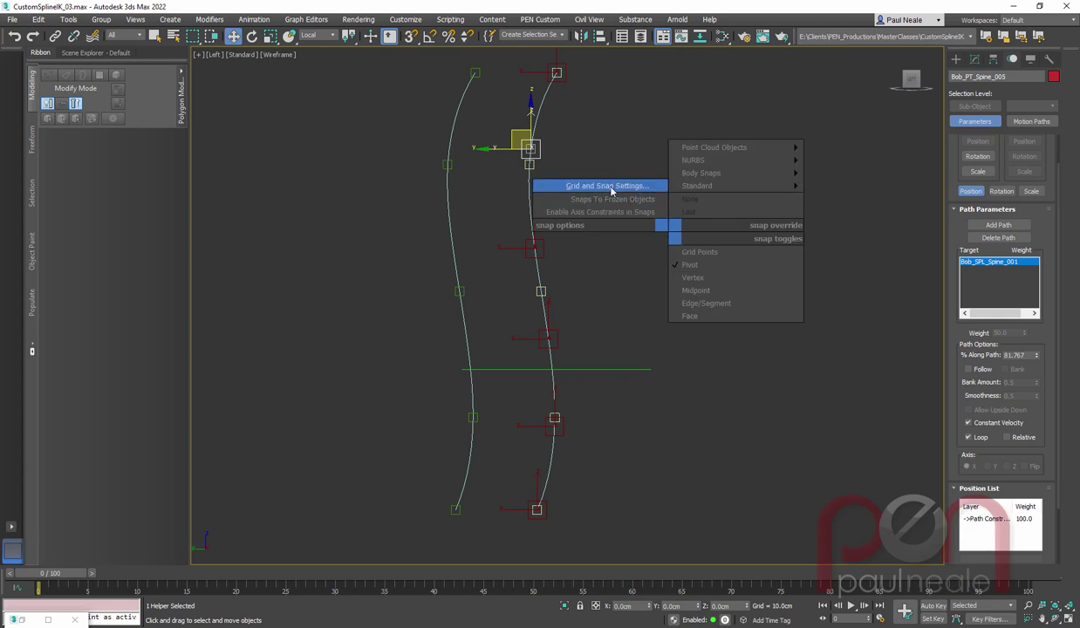
pyautogui.click(612, 186)
pyautogui.moveTo(523, 246); pyautogui.dragTo(226, 163)
pyautogui.click(181, 219)
pyautogui.click(181, 219)
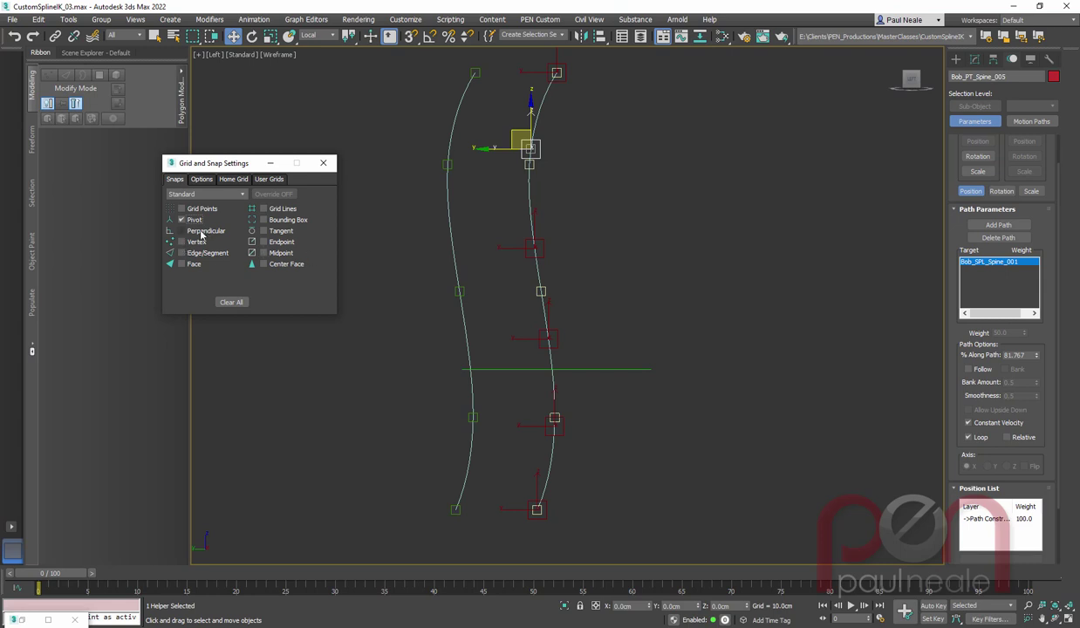
pyautogui.moveTo(234, 163); pyautogui.dragTo(211, 203)
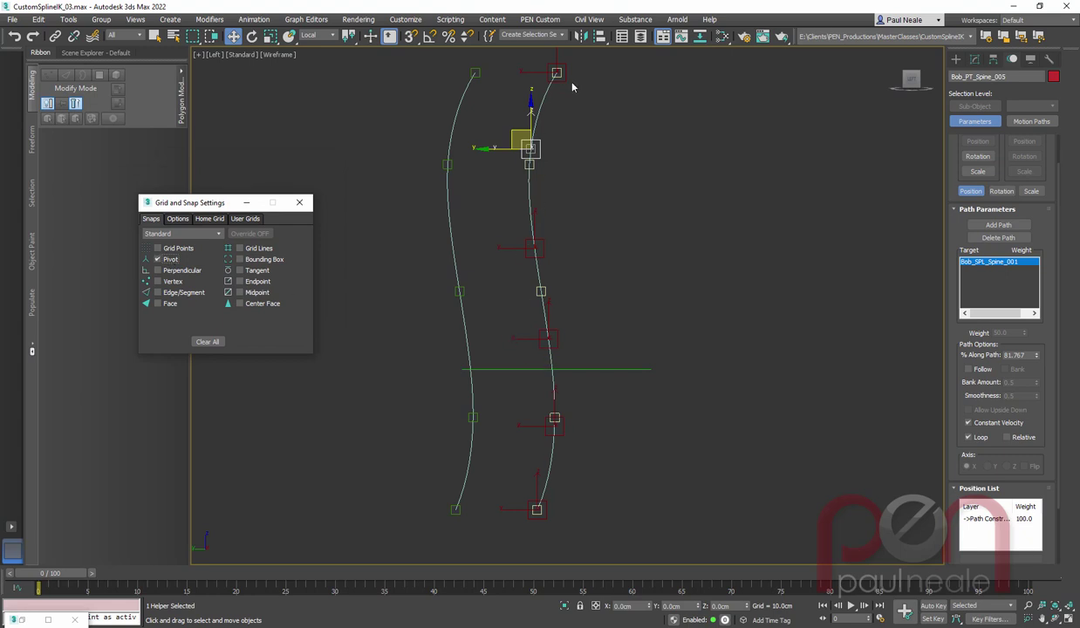
pyautogui.keyDown('shift'); pyautogui.rightClick(372, 248); pyautogui.keyUp('shift')
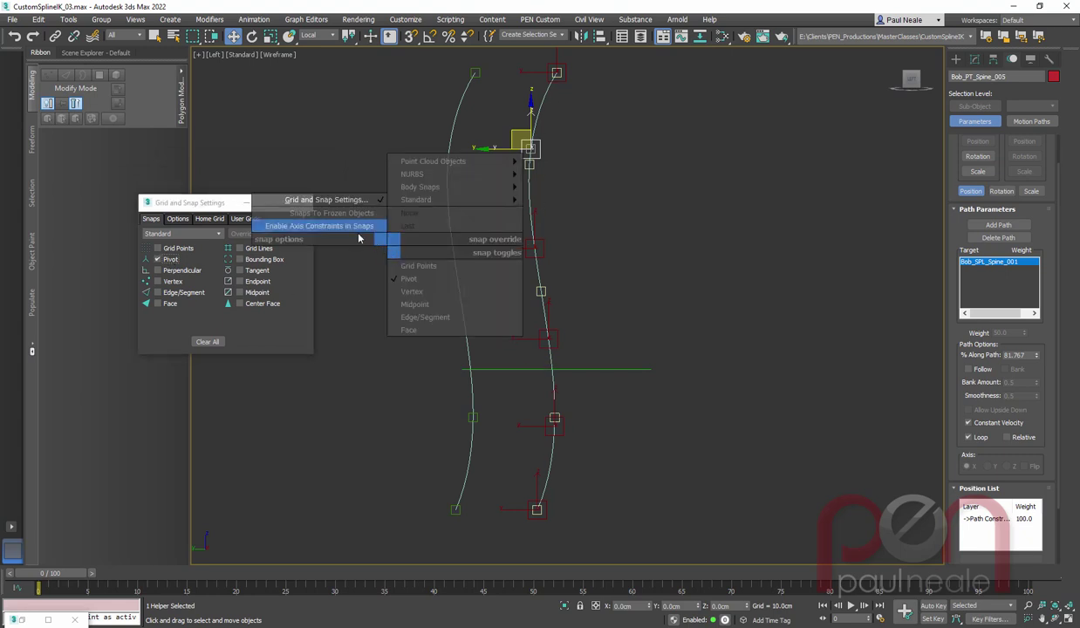
pyautogui.click(362, 230)
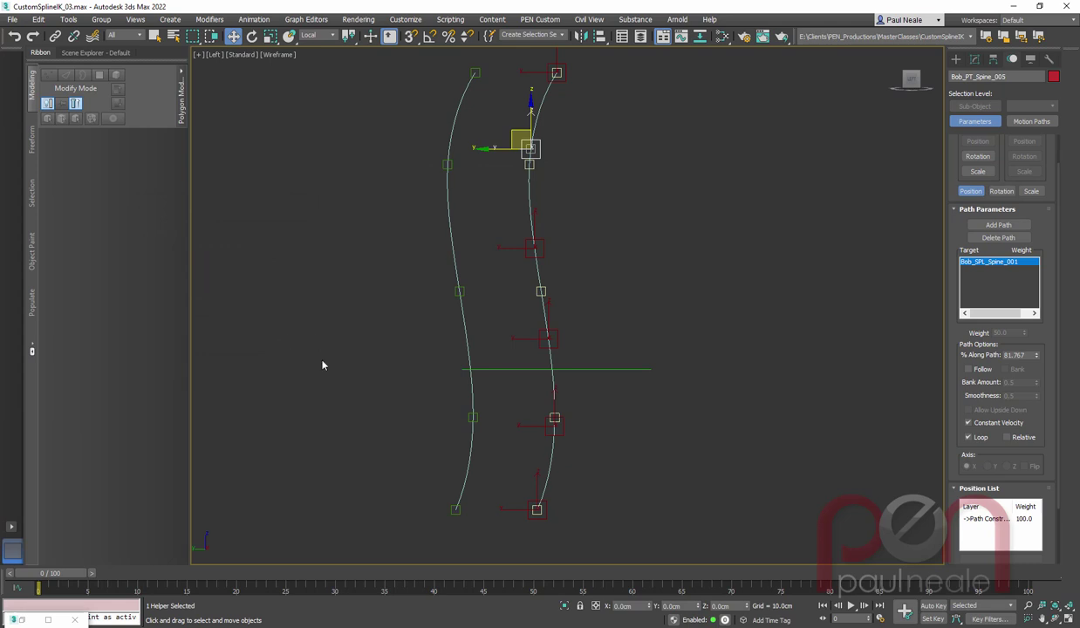
pyautogui.keyDown('shift'); pyautogui.rightClick(385, 332); pyautogui.keyUp('shift')
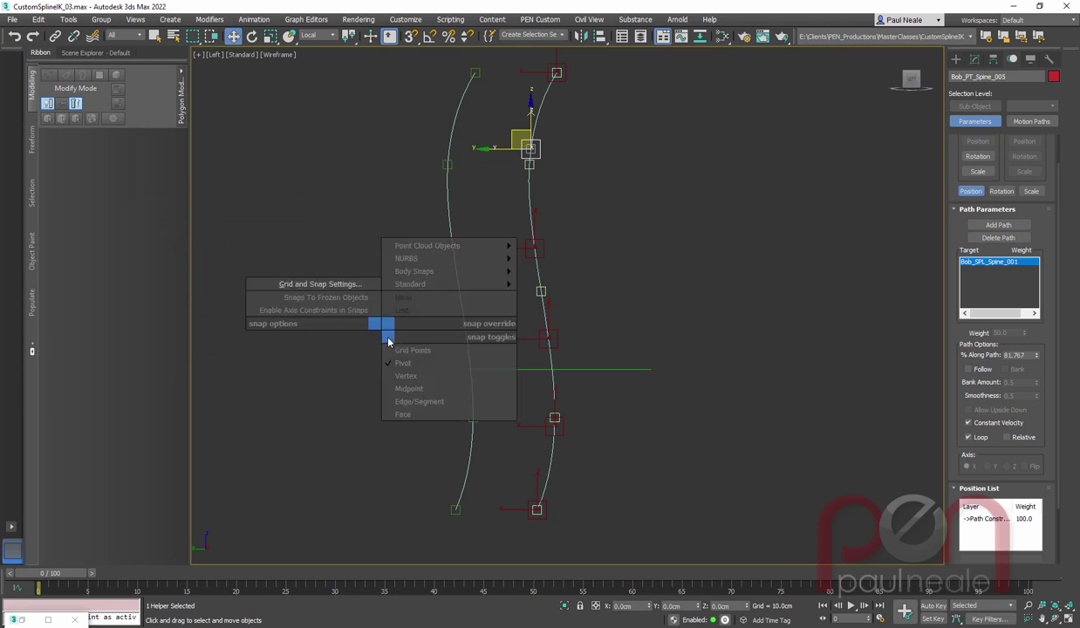
pyautogui.click(314, 328)
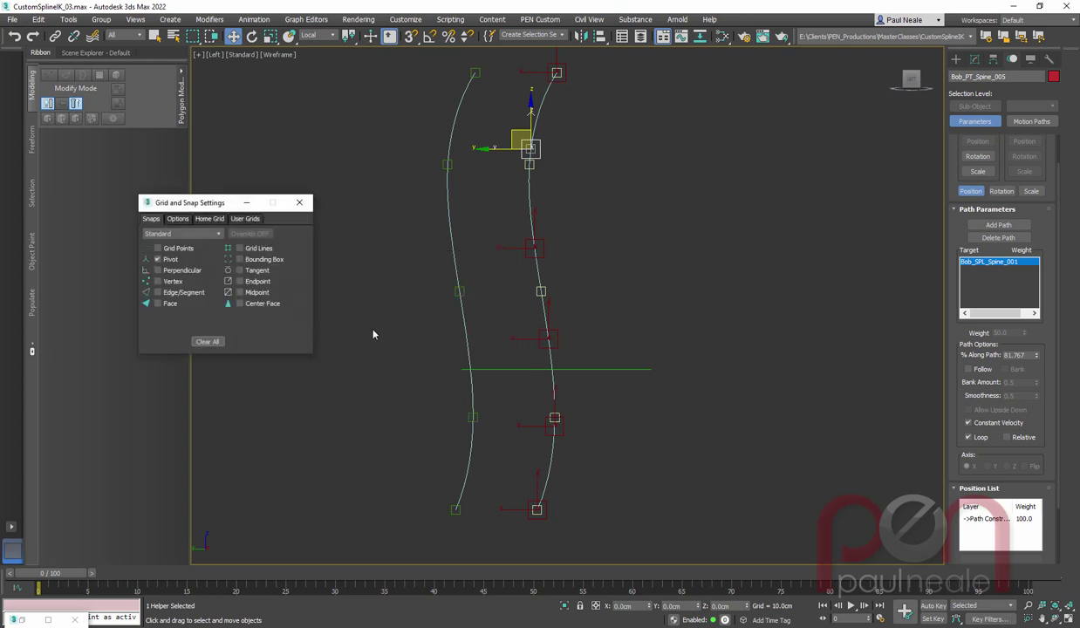
pyautogui.keyDown('shift'); pyautogui.rightClick(371, 330); pyautogui.keyUp('shift')
pyautogui.click(323, 323)
pyautogui.keyDown('shift'); pyautogui.rightClick(388, 311); pyautogui.keyUp('shift')
pyautogui.click(326, 312)
pyautogui.keyDown('shift'); pyautogui.rightClick(367, 309); pyautogui.keyUp('shift')
pyautogui.click(340, 307)
pyautogui.rightClick(363, 306)
pyautogui.click(350, 309)
pyautogui.keyDown('shift'); pyautogui.rightClick(353, 303); pyautogui.keyUp('shift')
pyautogui.click(340, 320)
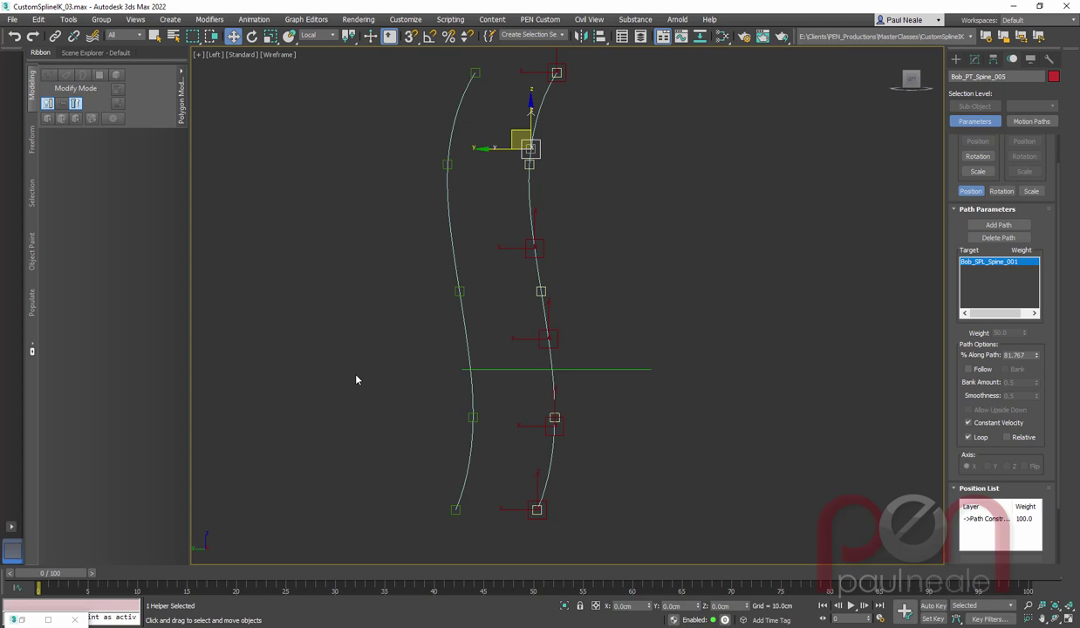
# Draw a Bones IK Chain with pivot snapping from the lowest red helper up through each red helper to the uppermost one.
pyautogui.write('xbone')
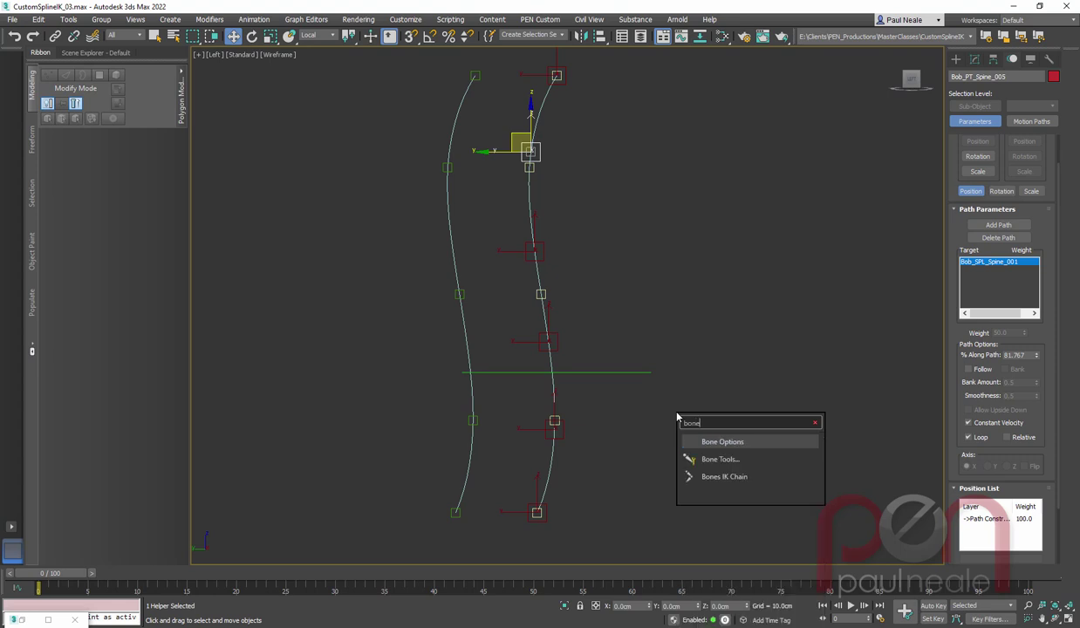
pyautogui.click(711, 476)
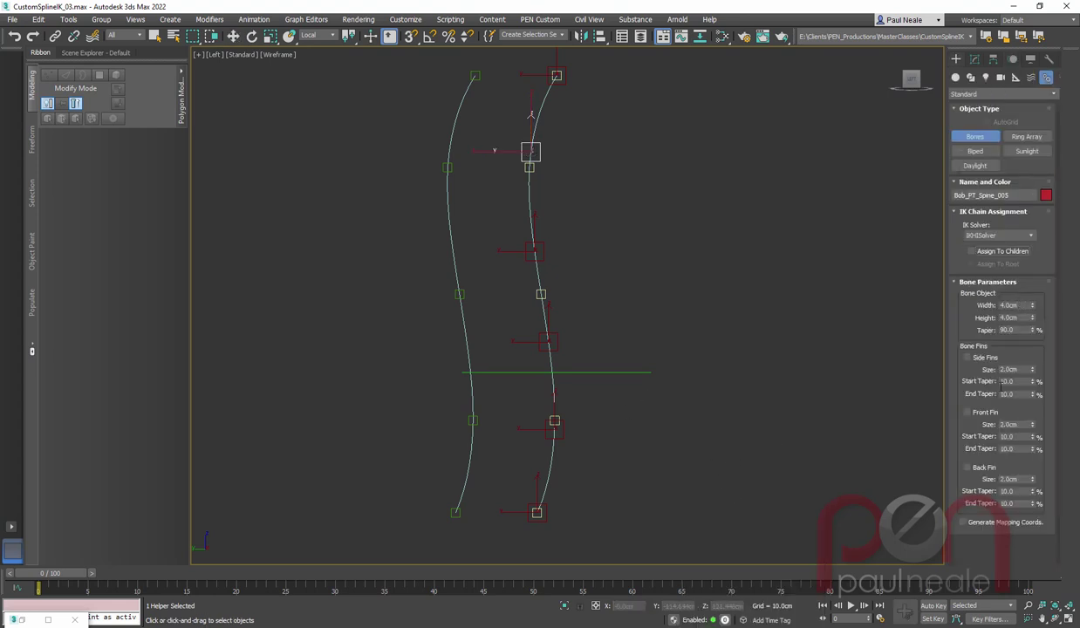
pyautogui.moveTo(655, 448); pyautogui.dragTo(652, 454, button='middle')
pyautogui.press('s')
pyautogui.click(532, 521)
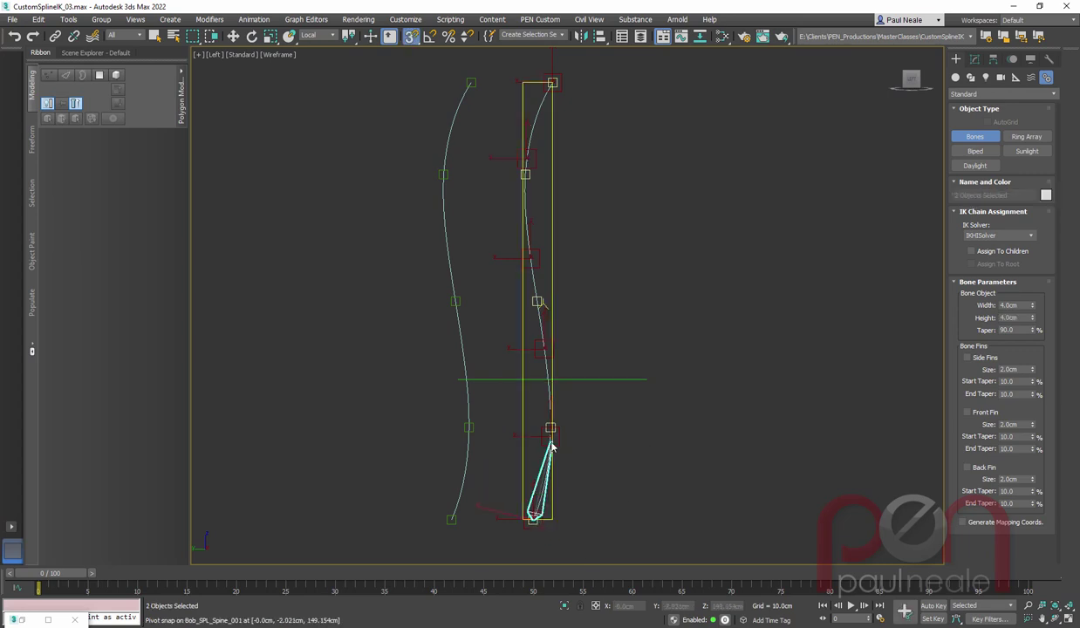
pyautogui.click(550, 429)
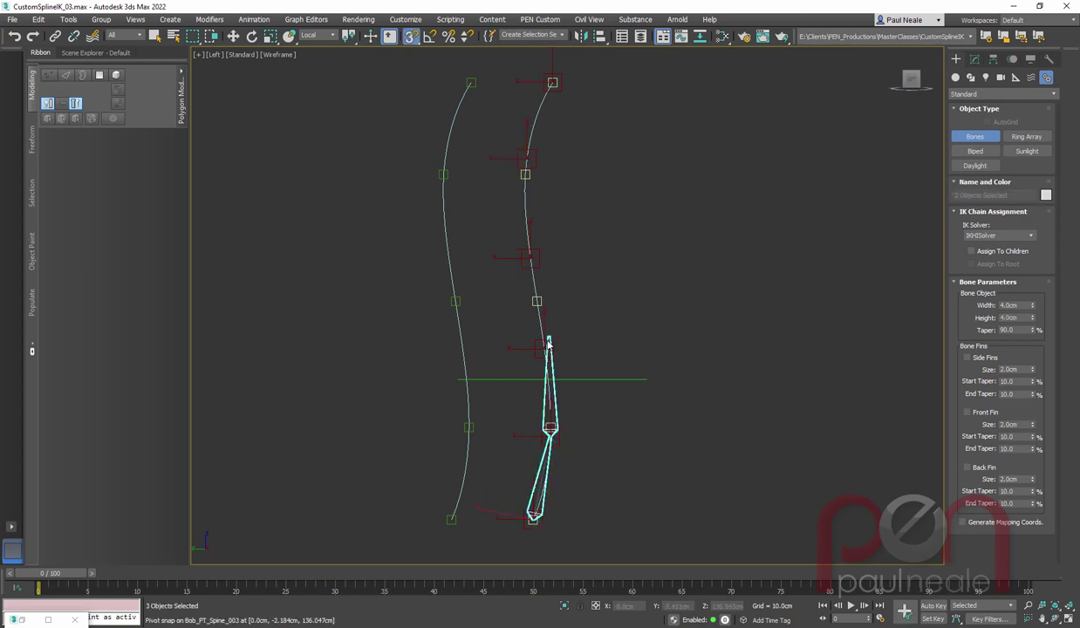
pyautogui.click(543, 347)
pyautogui.click(528, 259)
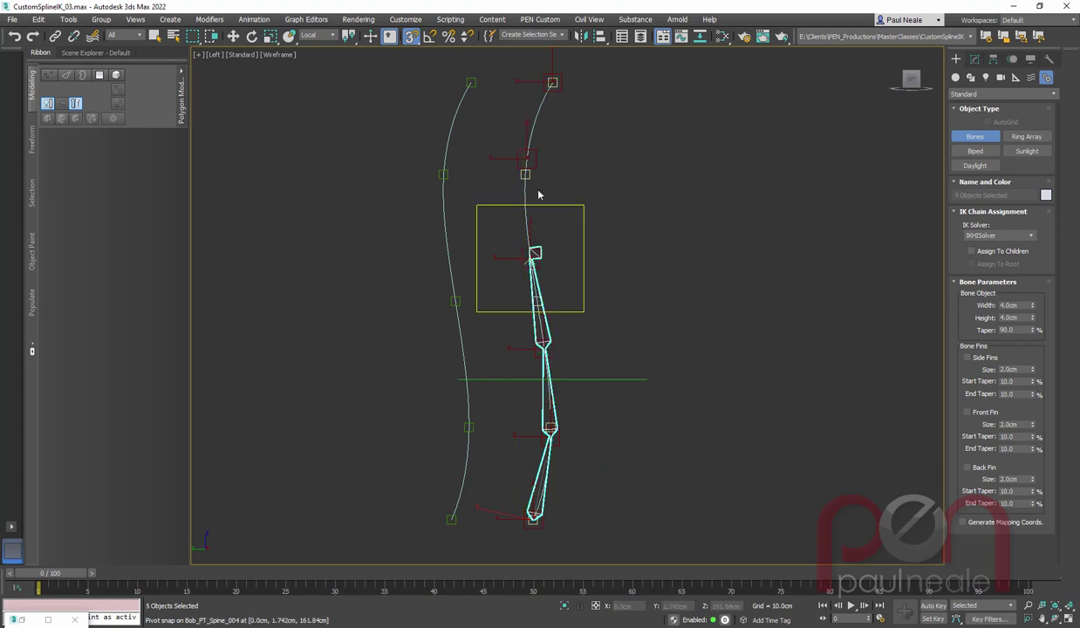
pyautogui.click(558, 114)
pyautogui.click(552, 83)
pyautogui.rightClick(676, 207)
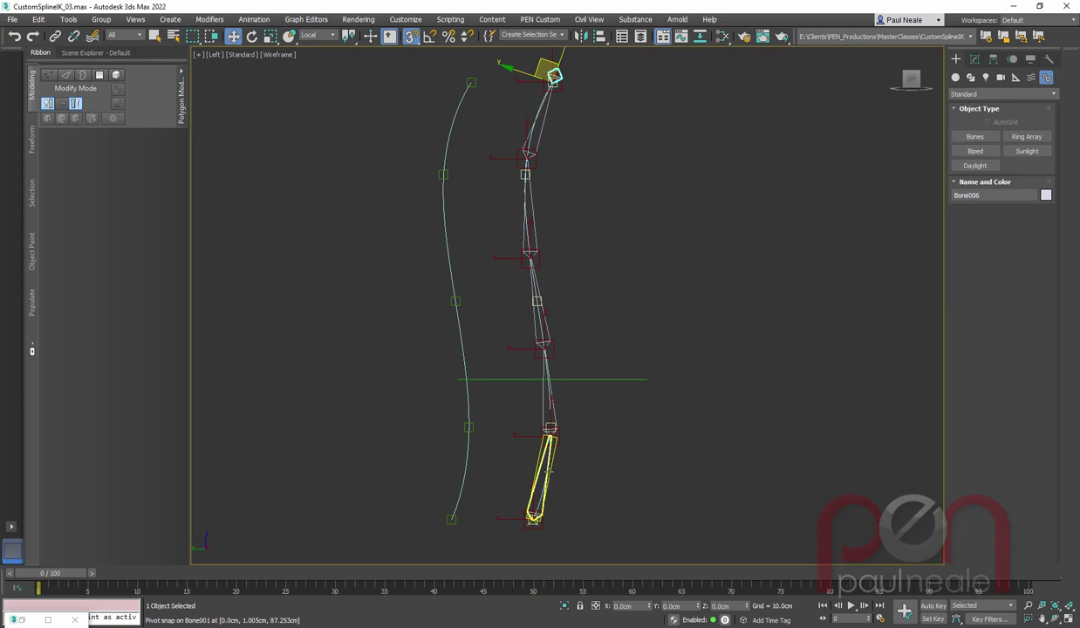
# Use Bone Tools to add front fins of size 5.4 to the five spine bones, leaving out the small end bone.
pyautogui.doubleClick(547, 469)
pyautogui.keyDown('alt'); pyautogui.click(555, 75); pyautogui.keyUp('alt')
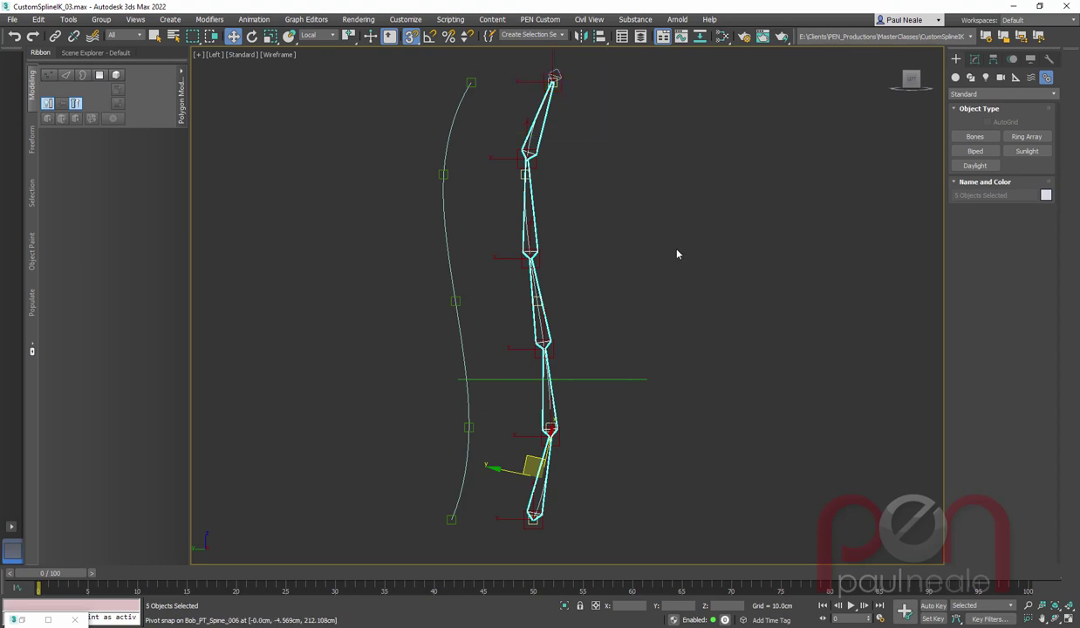
pyautogui.moveTo(677, 254); pyautogui.dragTo(669, 257, button='middle')
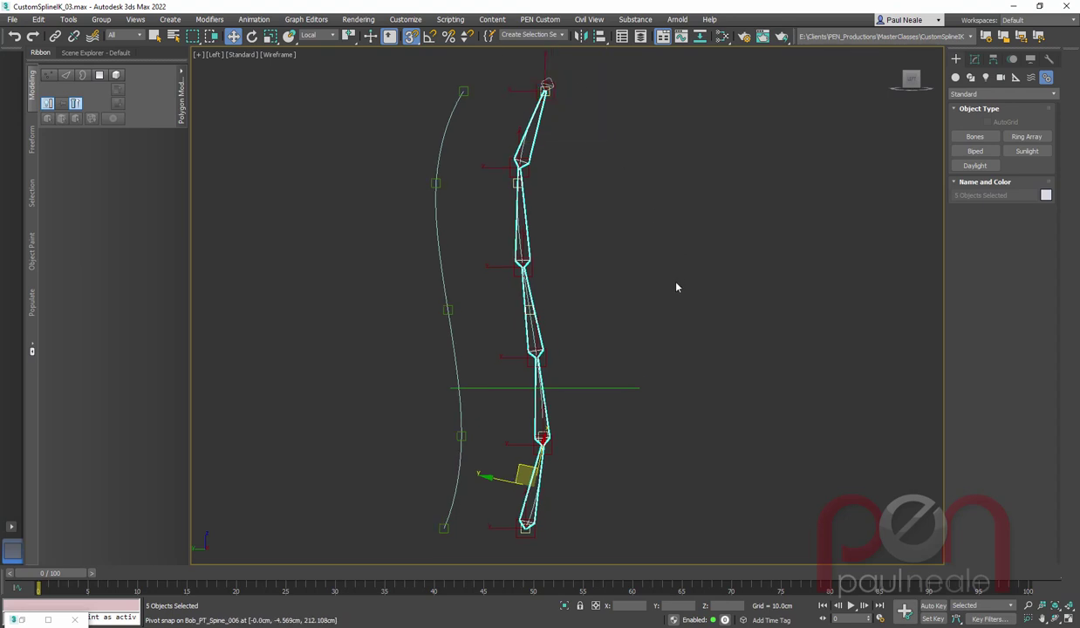
pyautogui.rightClick(665, 268)
pyautogui.moveTo(671, 312)
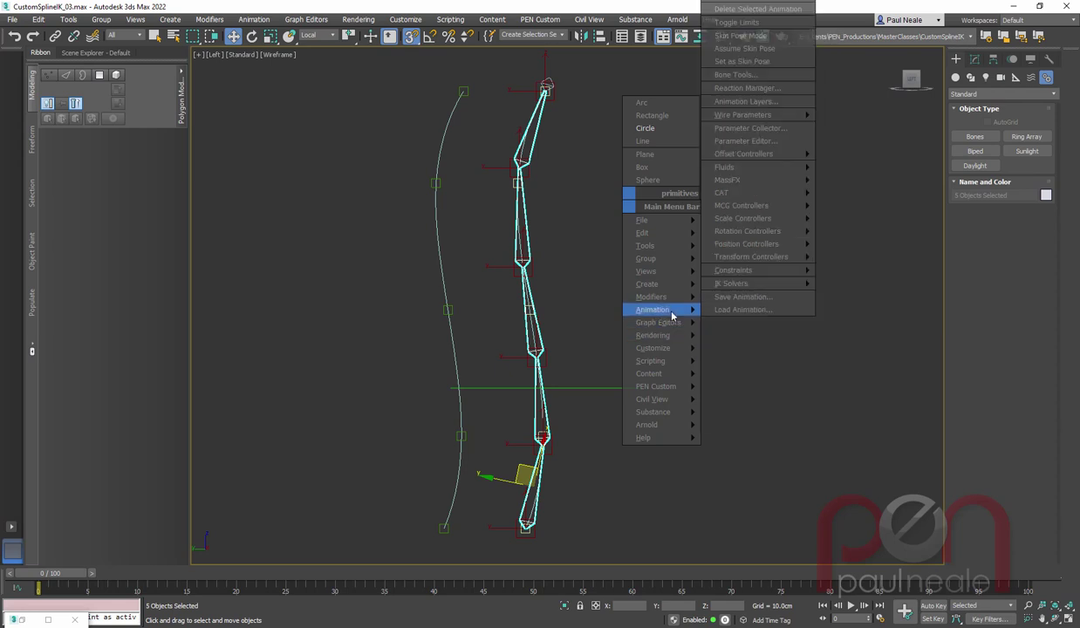
pyautogui.click(735, 75)
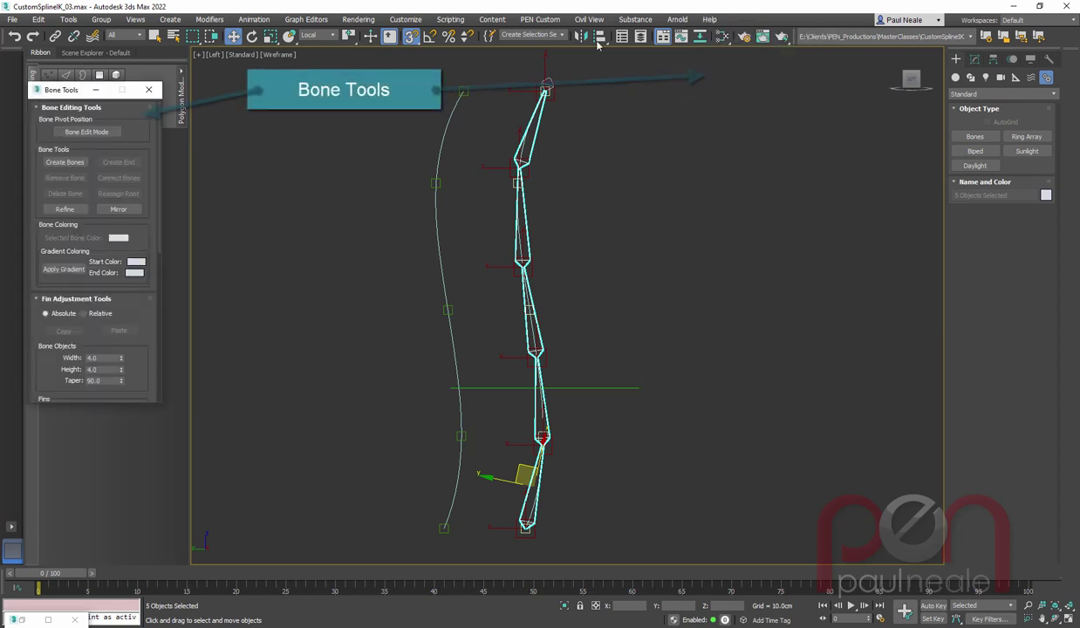
pyautogui.moveTo(96, 402); pyautogui.dragTo(104, 522)
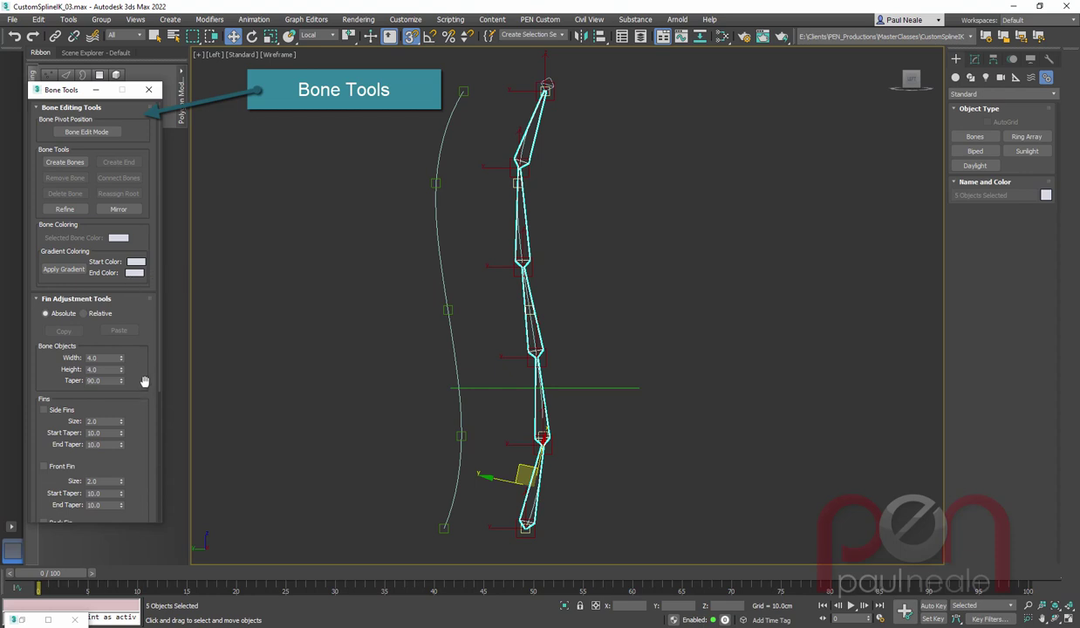
pyautogui.click(44, 465)
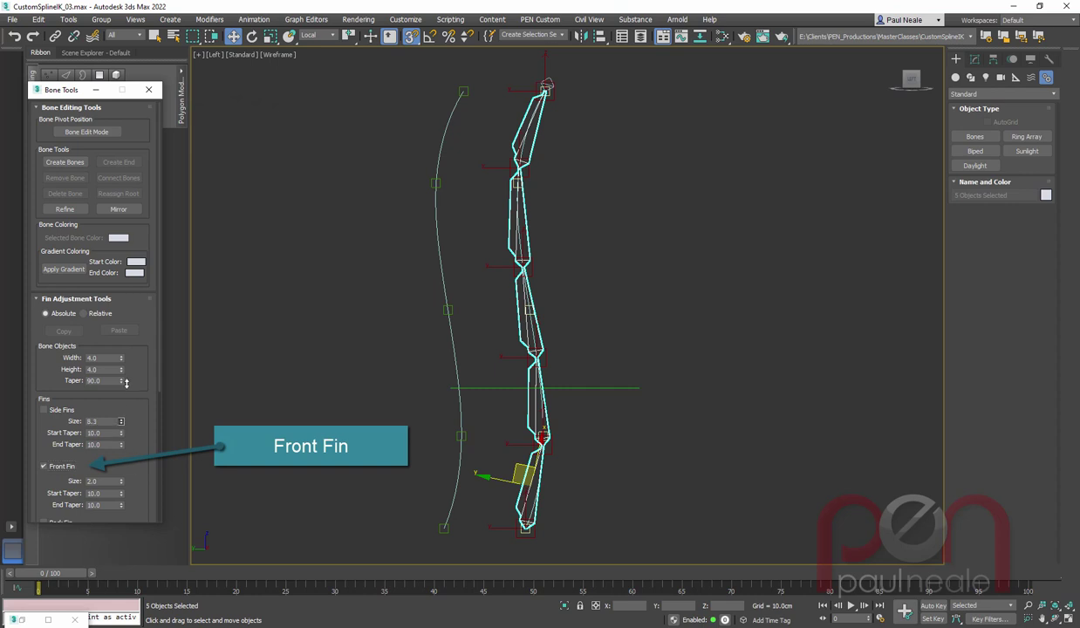
pyautogui.moveTo(121, 479); pyautogui.dragTo(120, 450)
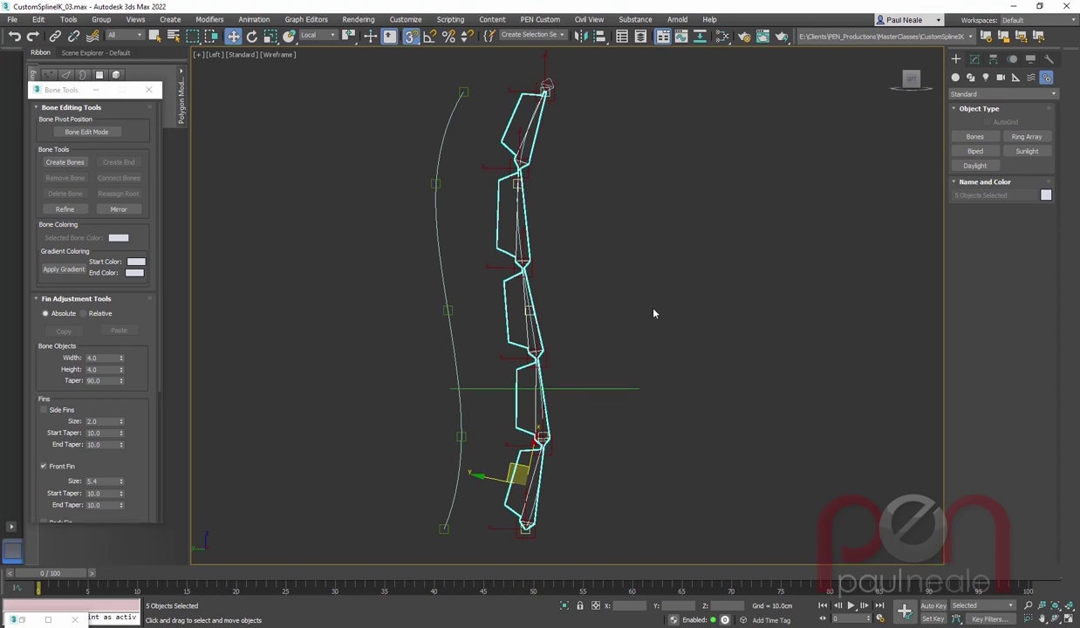
# Shade the viewport and change the object colour of the whole bone chain, including the end bone, to blue.
pyautogui.press('F3')
pyautogui.moveTo(620, 320); pyautogui.dragTo(635, 342, button='middle')
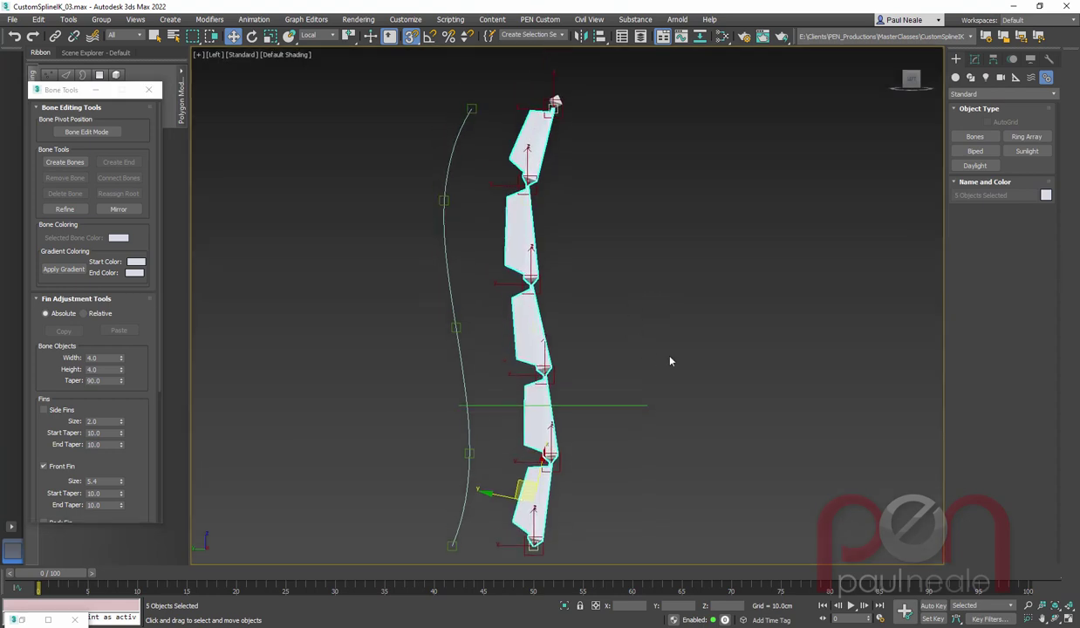
pyautogui.click(672, 361)
pyautogui.moveTo(684, 480); pyautogui.dragTo(682, 460, button='middle')
pyautogui.click(534, 469)
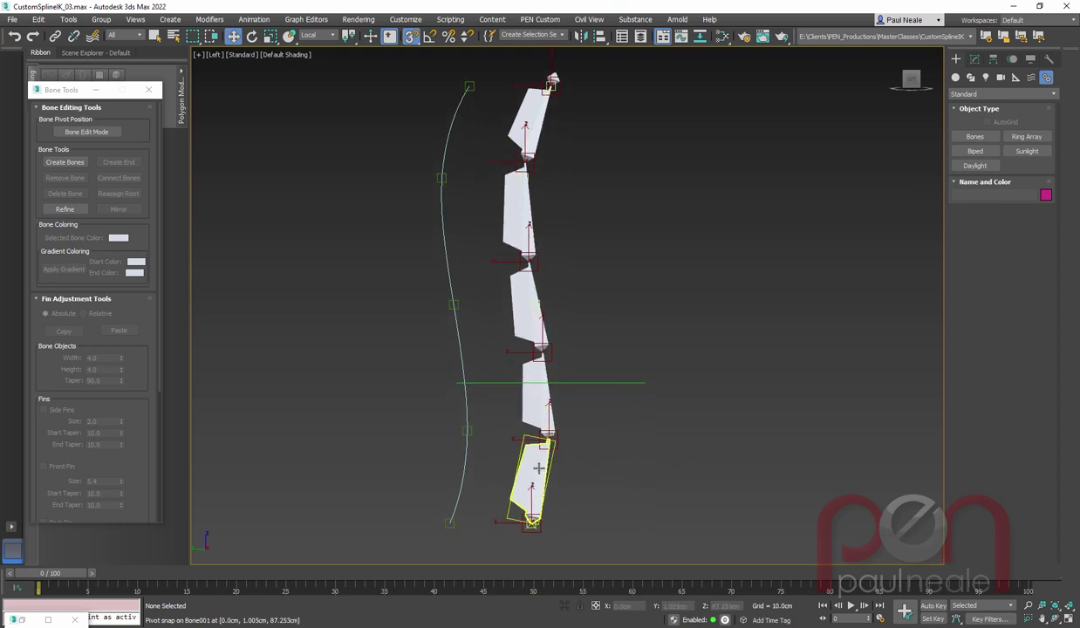
pyautogui.doubleClick(533, 468)
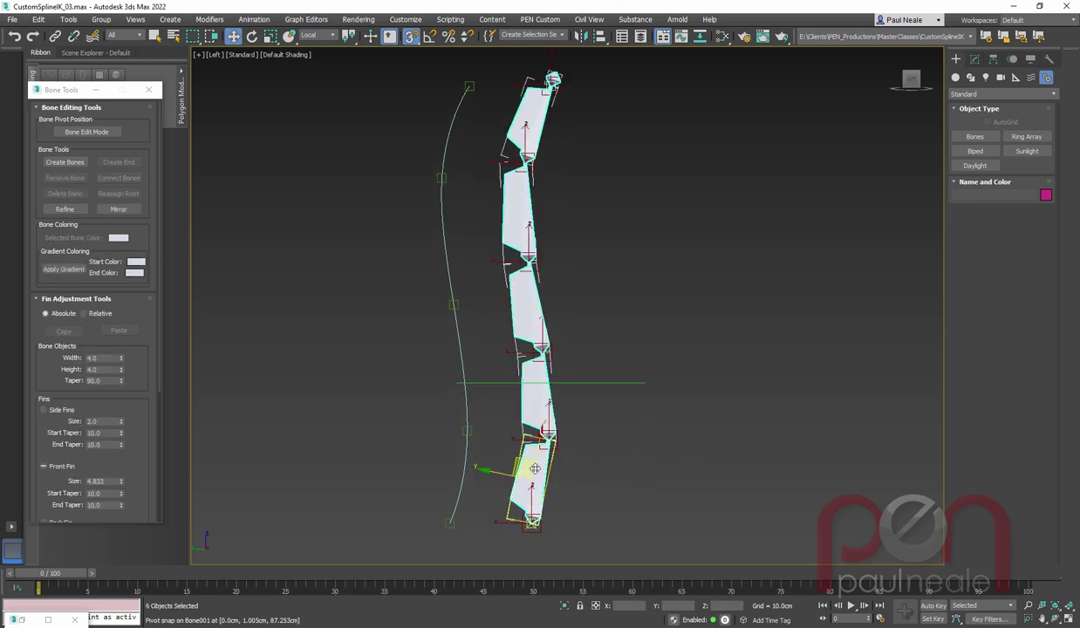
pyautogui.click(1046, 195)
pyautogui.click(575, 312)
pyautogui.click(599, 383)
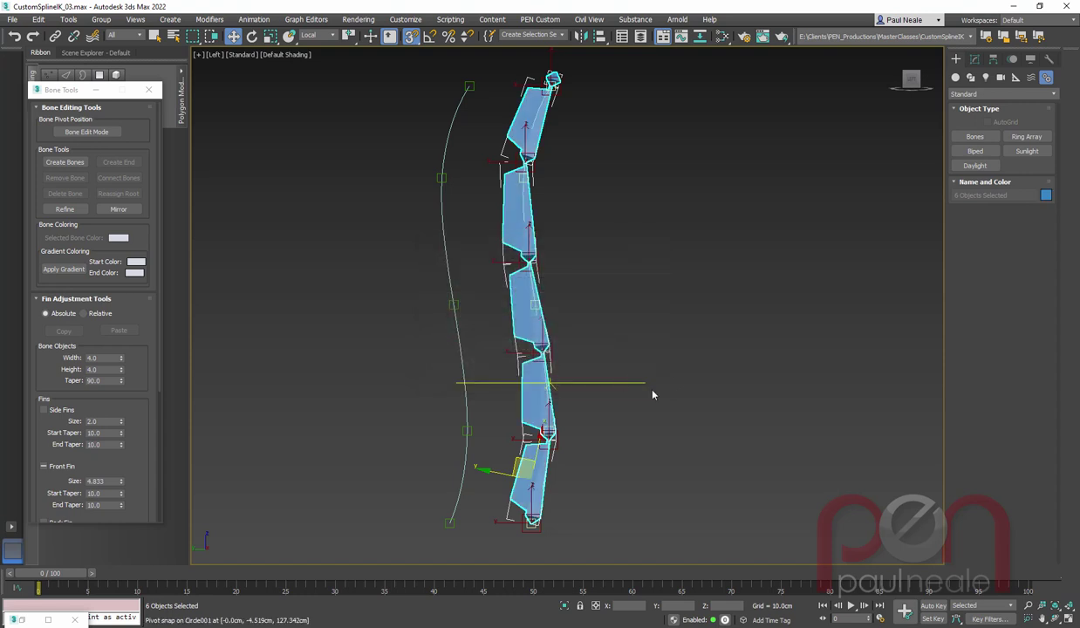
pyautogui.click(751, 434)
pyautogui.moveTo(727, 410); pyautogui.dragTo(718, 415, button='middle')
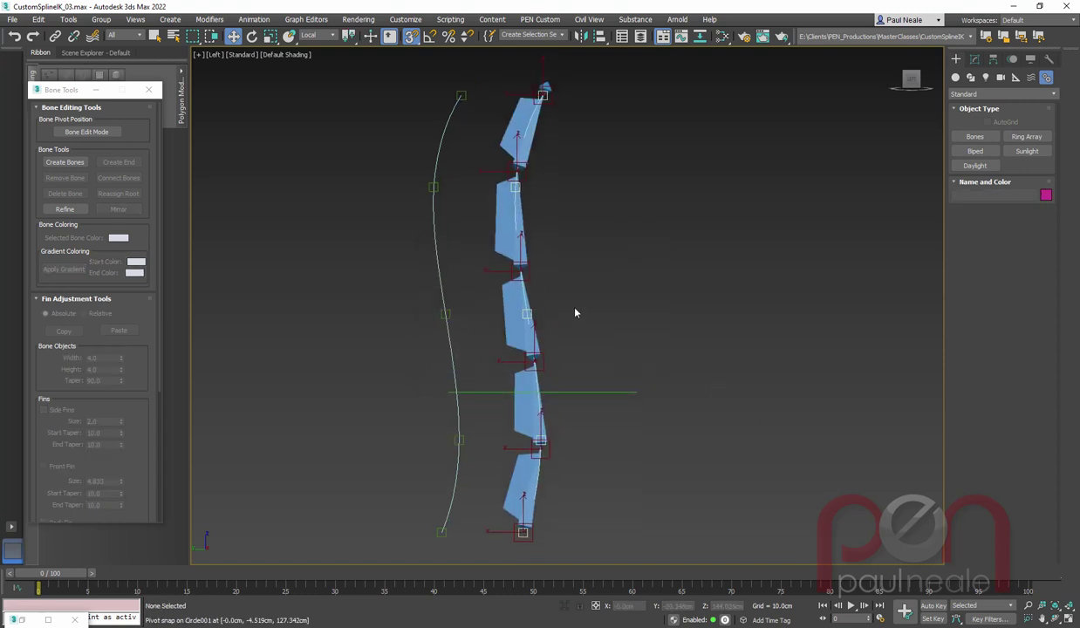
pyautogui.click(521, 314)
pyautogui.moveTo(667, 346); pyautogui.dragTo(623, 336, button='middle')
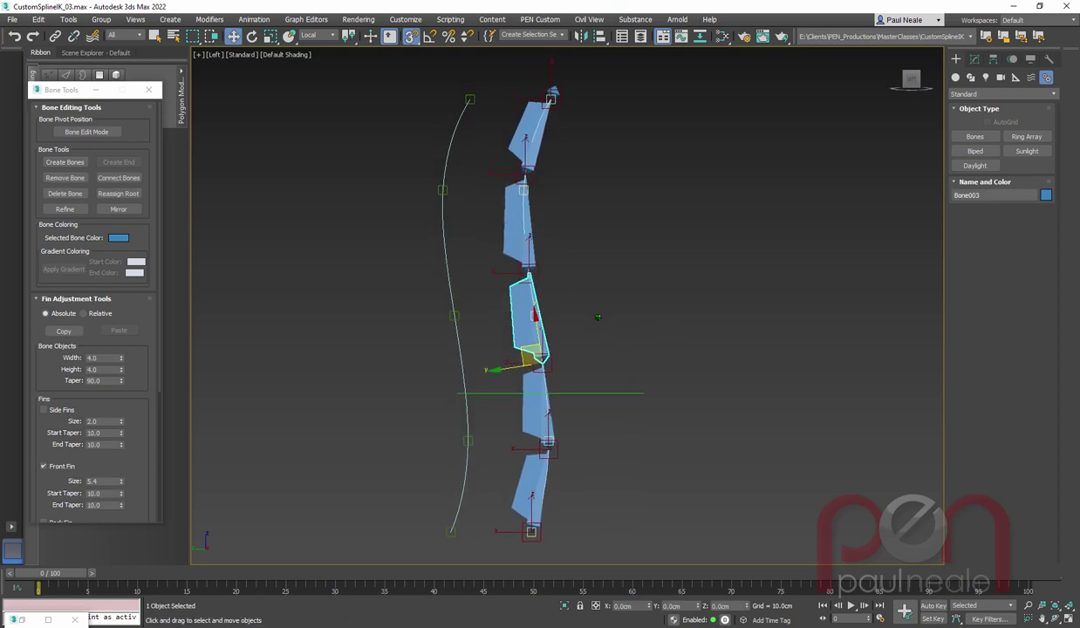
pyautogui.click(607, 329)
pyautogui.scroll(1, 608, 327)
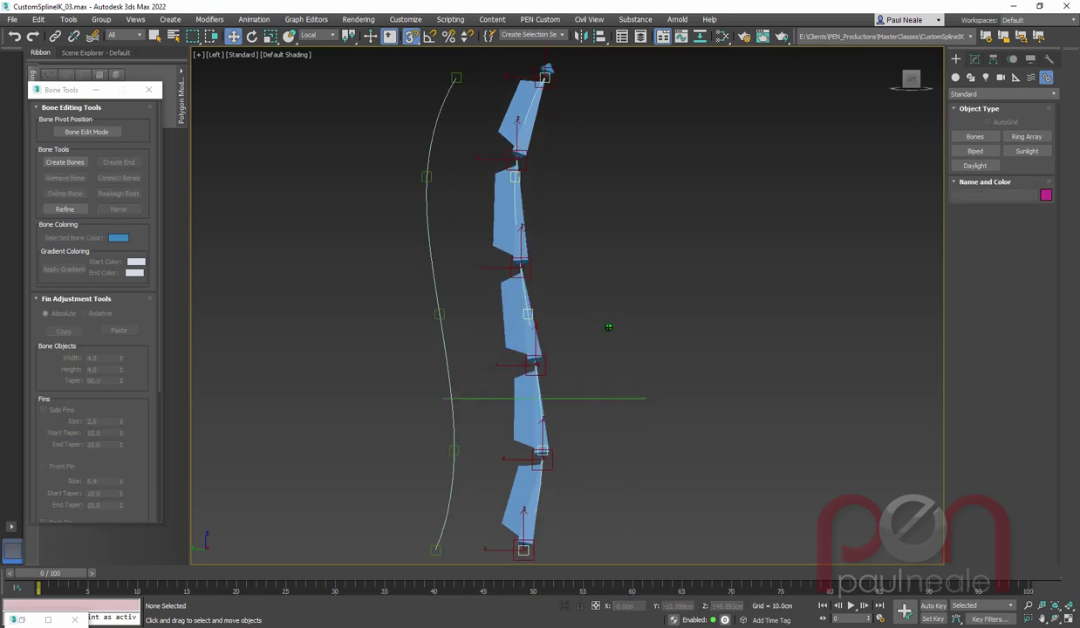
pyautogui.click(516, 319)
pyautogui.click(701, 348)
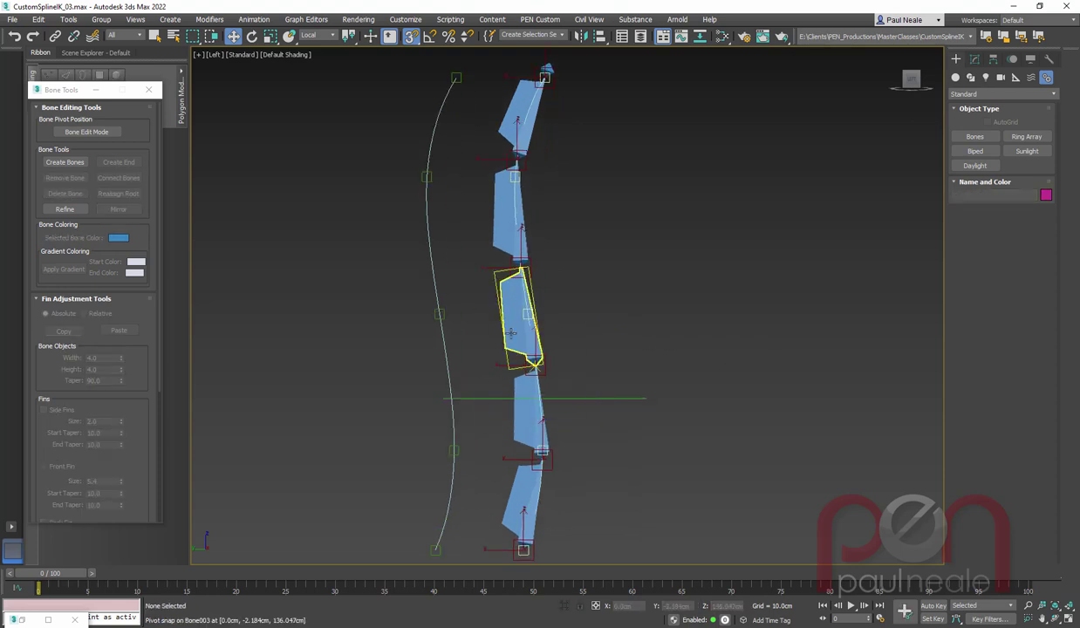
pyautogui.click(519, 321)
pyautogui.click(724, 347)
pyautogui.moveTo(678, 351); pyautogui.dragTo(685, 346, button='middle')
pyautogui.scroll(-1, 666, 337)
pyautogui.scroll(1, 667, 339)
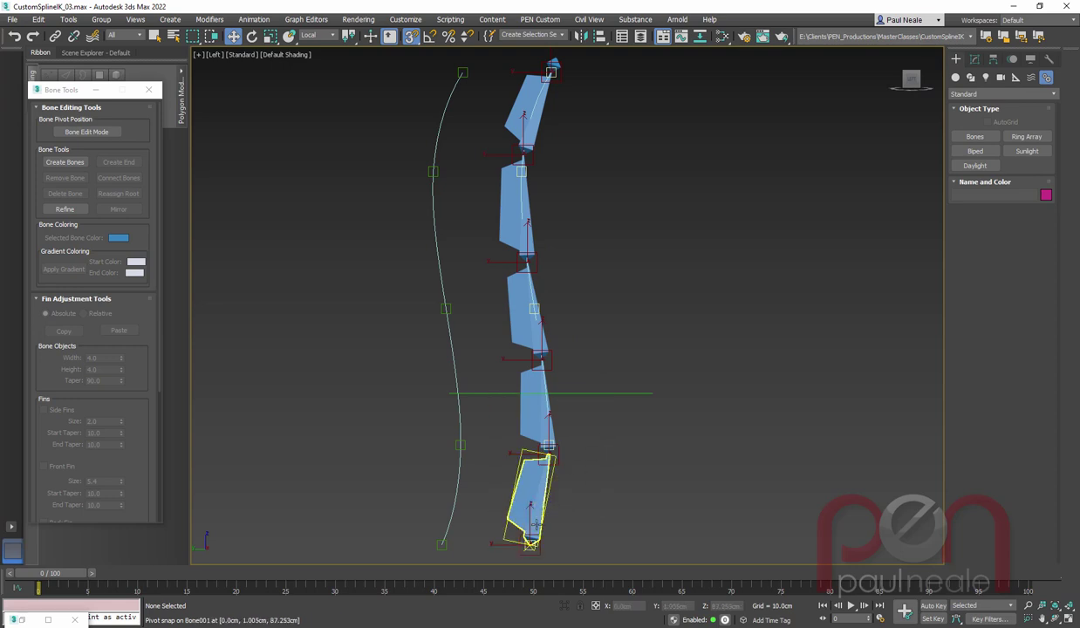
# Turn off snapping and test-move the second-lowest control helper on the front spline, cancelling the move.
pyautogui.click(548, 446)
pyautogui.moveTo(547, 445); pyautogui.dragTo(593, 434)
pyautogui.rightClick(555, 430)
pyautogui.press('s')
pyautogui.rightClick(593, 453)
pyautogui.rightClick(592, 433)
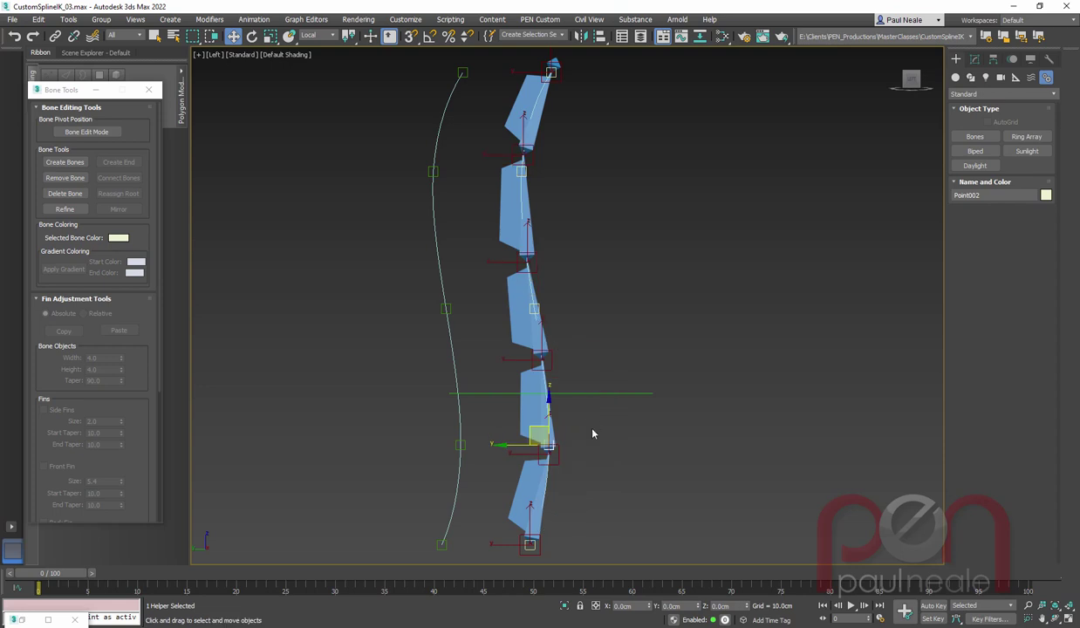
# Check whether the lowest bones follow the spline by temporarily pulling the same control helper sideways.
pyautogui.moveTo(623, 477); pyautogui.dragTo(627, 458, button='middle')
pyautogui.click(538, 471)
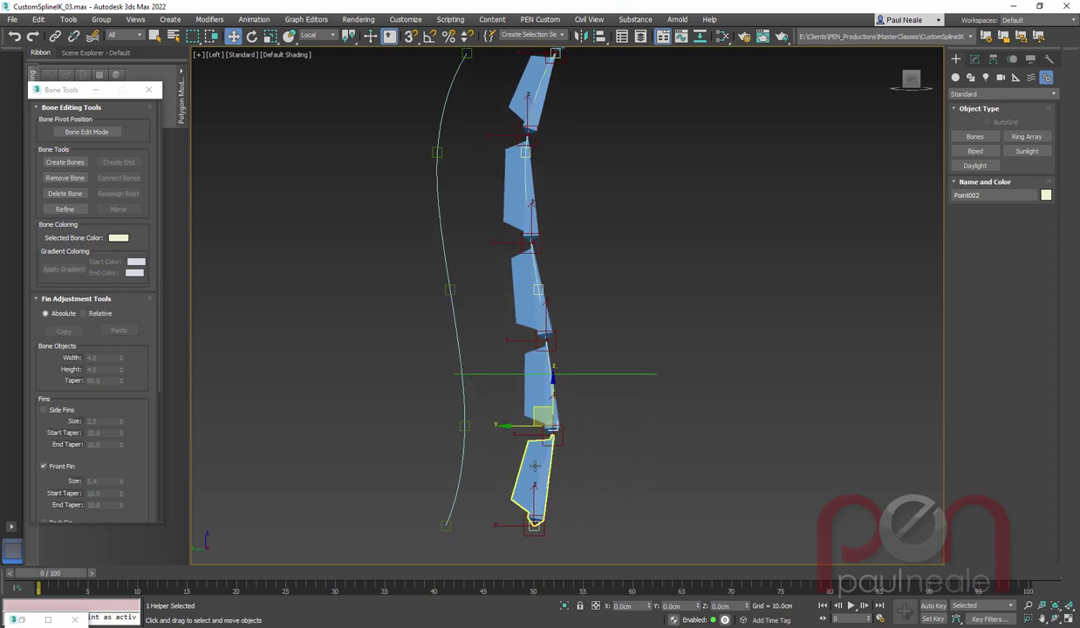
pyautogui.click(575, 411)
pyautogui.moveTo(552, 426); pyautogui.dragTo(589, 422)
pyautogui.click(539, 471)
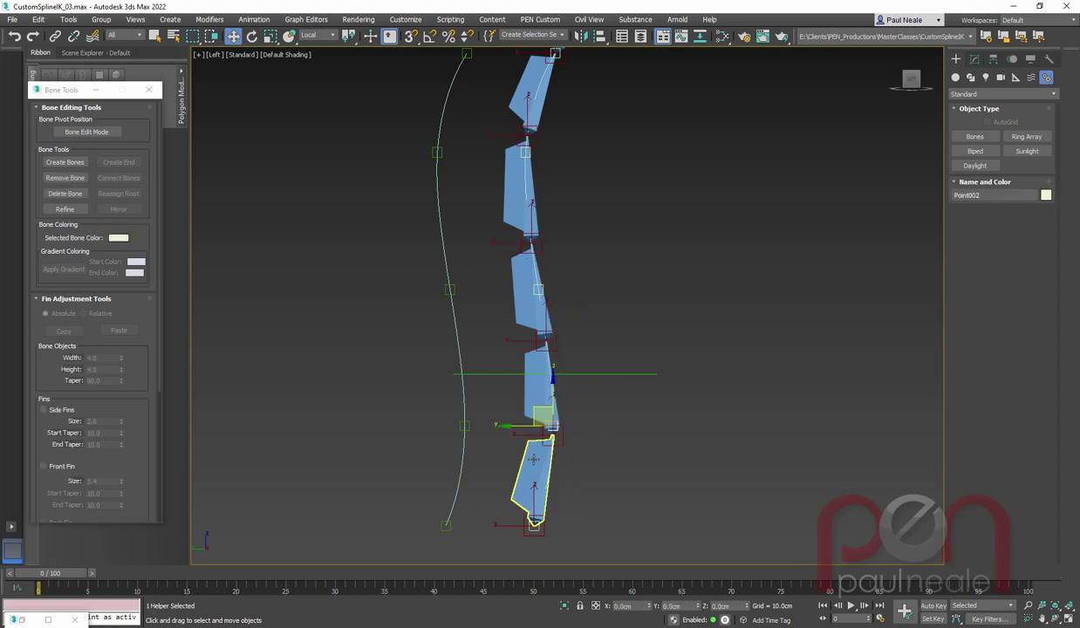
# Add a Position Constraint to the lowest spine bone, targeting the red point helper at its base.
pyautogui.scroll(3, 557, 478)
pyautogui.moveTo(556, 479); pyautogui.dragTo(561, 415, button='middle')
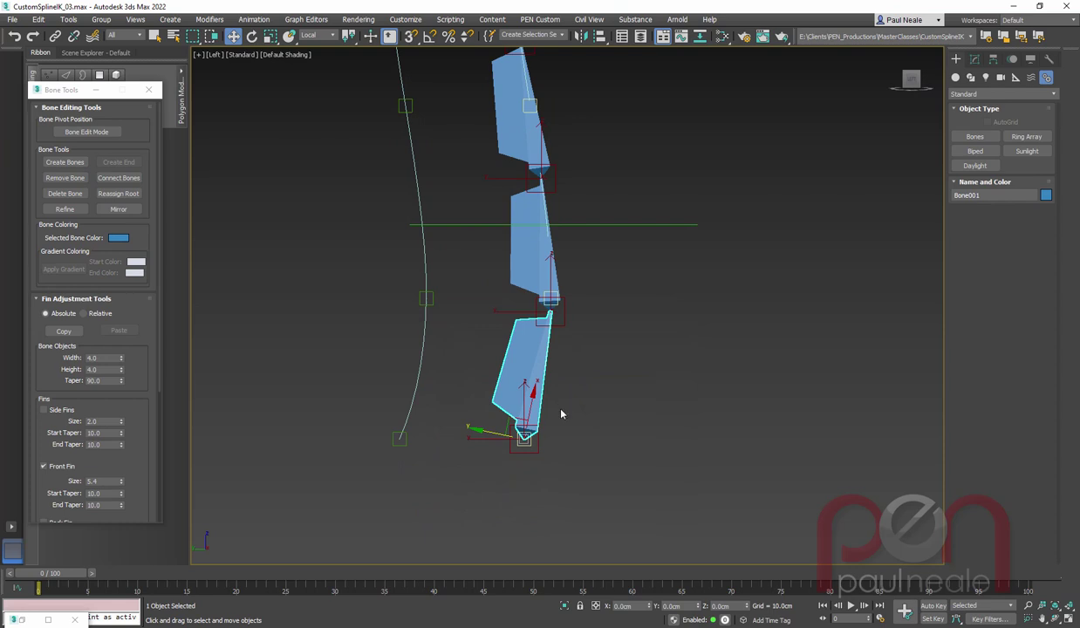
pyautogui.scroll(1, 564, 408)
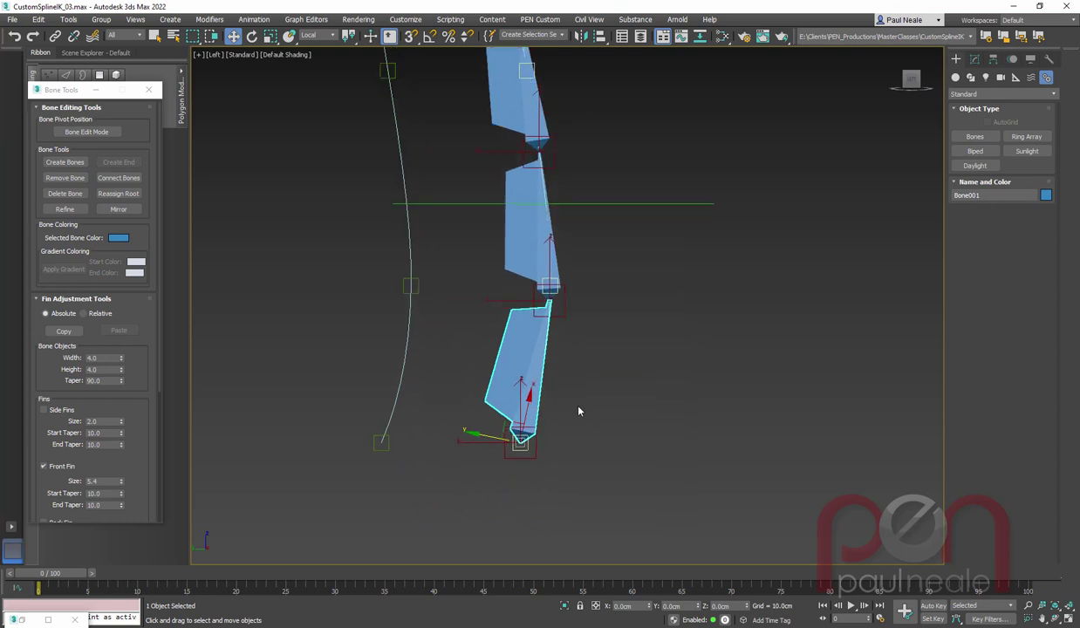
pyautogui.moveTo(630, 342); pyautogui.dragTo(613, 417, button='middle')
pyautogui.rightClick(598, 349)
pyautogui.moveTo(625, 360)
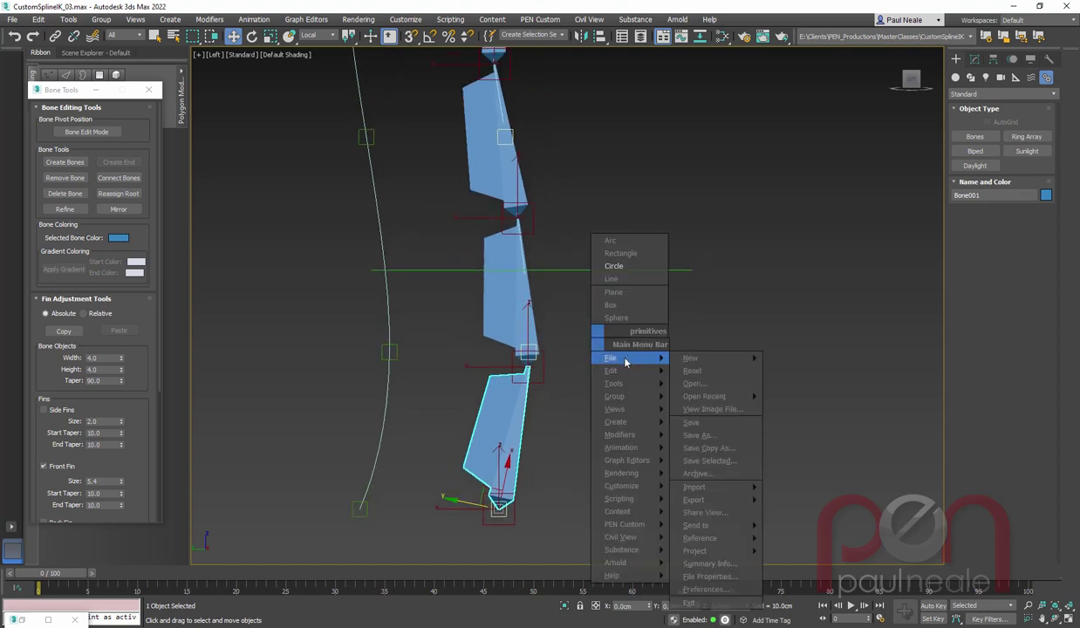
pyautogui.moveTo(632, 447)
pyautogui.moveTo(748, 407)
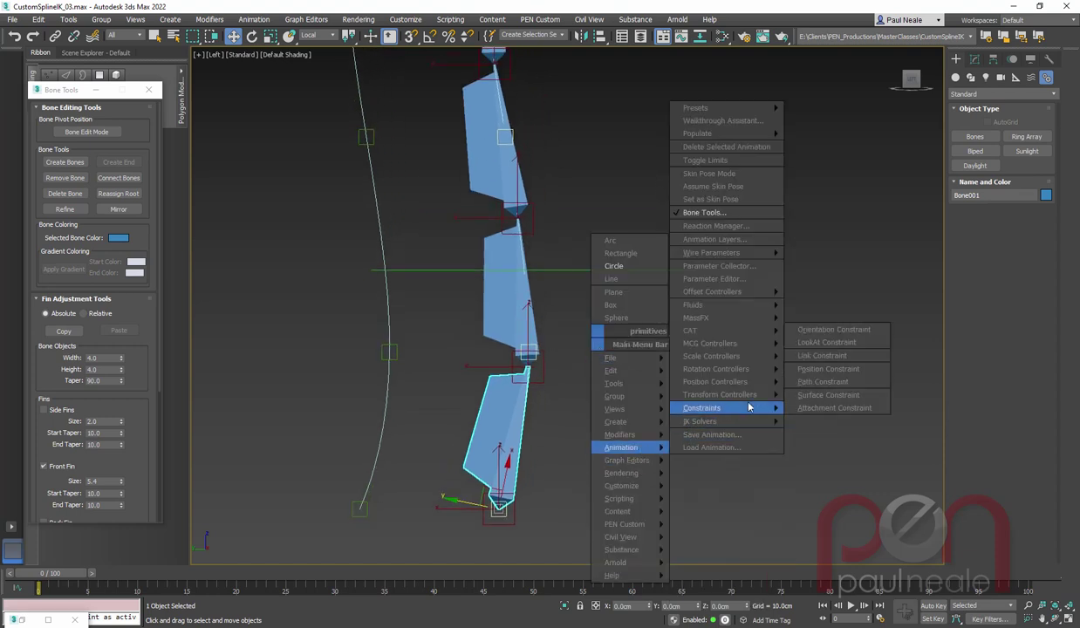
pyautogui.click(846, 370)
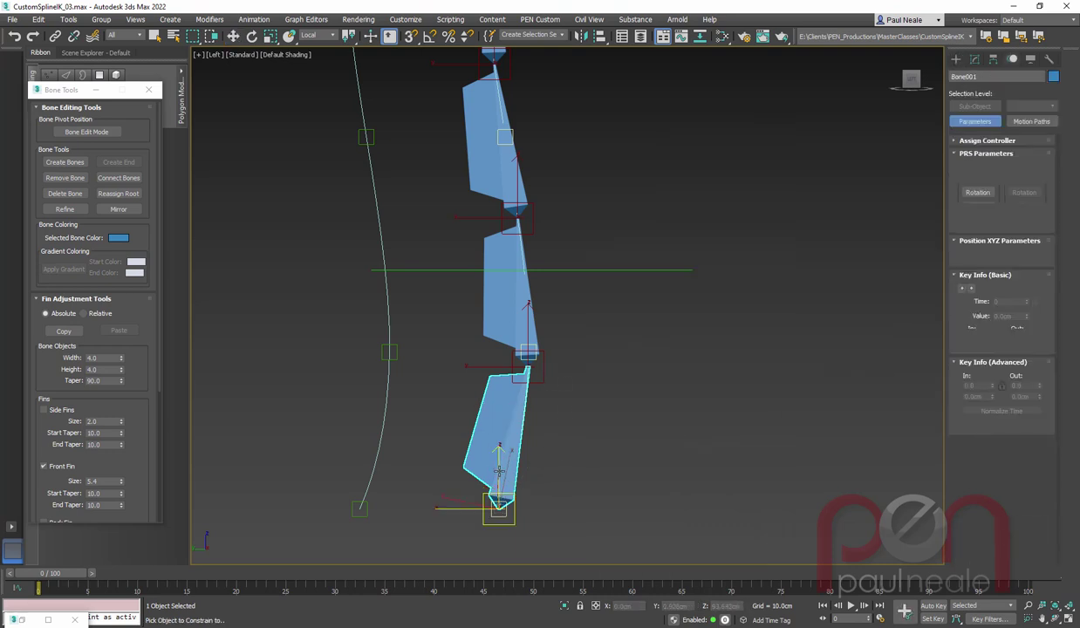
pyautogui.click(506, 524)
# Position-constrain the second-lowest spine bone to Bob_PT_Spine_002, the red point helper at its base.
pyautogui.moveTo(592, 405); pyautogui.dragTo(576, 457, button='middle')
pyautogui.click(484, 374)
pyautogui.keyDown('ctrl'); pyautogui.rightClick(500, 361); pyautogui.keyUp('ctrl')
pyautogui.click(547, 369)
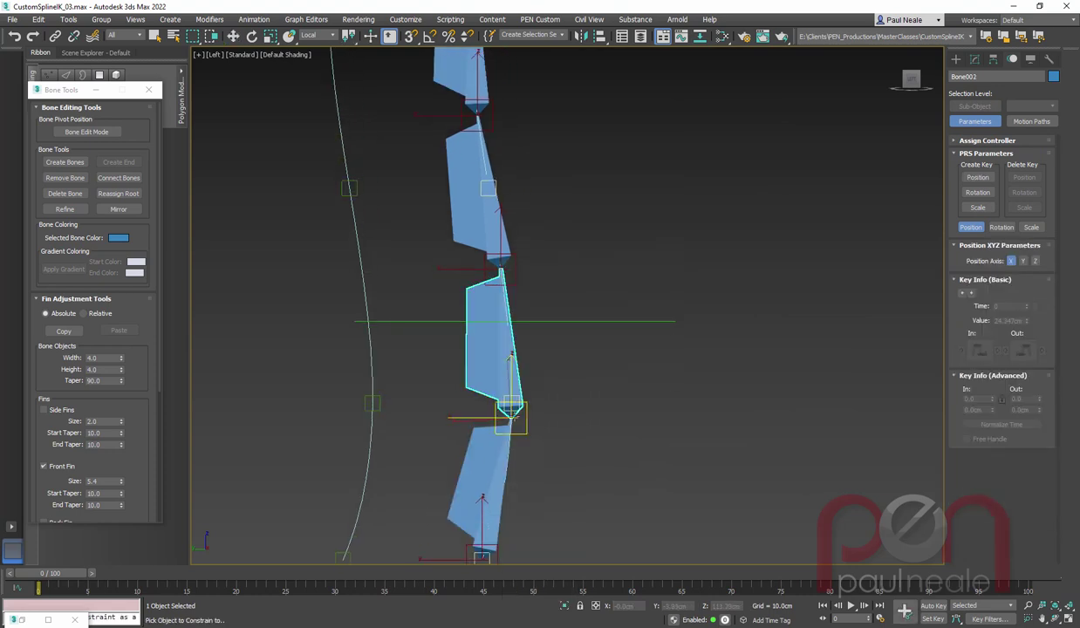
pyautogui.click(521, 435)
# Position-constrain the third spine bone from the base to the red point helper where it starts.
pyautogui.moveTo(601, 260); pyautogui.dragTo(608, 392, button='middle')
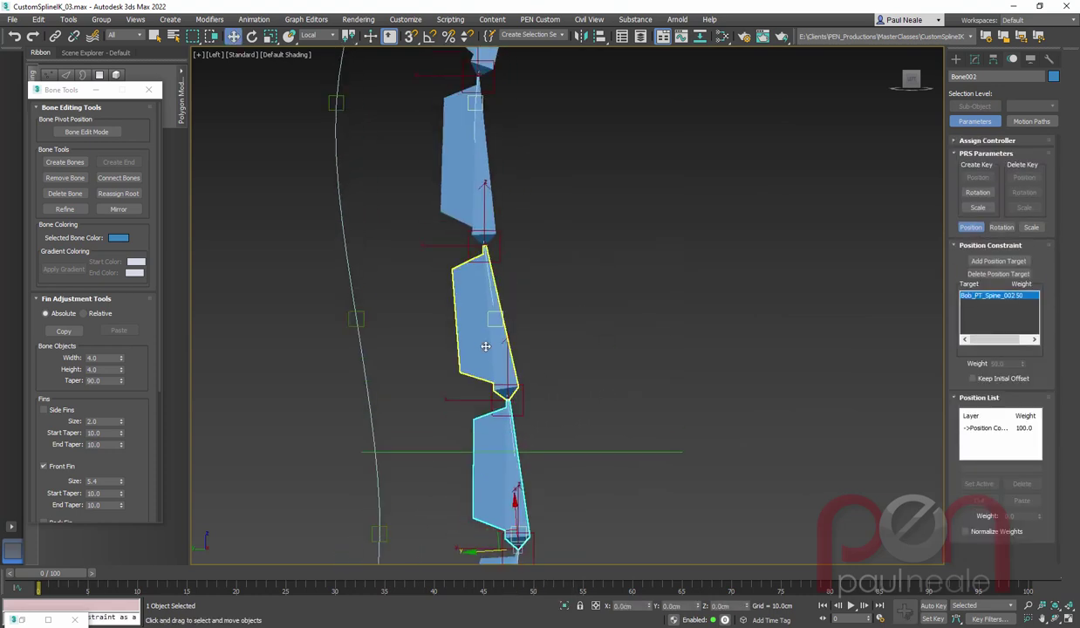
pyautogui.click(482, 349)
pyautogui.keyDown('ctrl'); pyautogui.rightClick(512, 327); pyautogui.keyUp('ctrl')
pyautogui.click(550, 333)
pyautogui.click(508, 400)
# Position-constrain the fourth bone to Bob_PT_Spine_004 and the fifth bone to Bob_PT_Spine_005.
pyautogui.moveTo(565, 357); pyautogui.dragTo(567, 521, button='middle')
pyautogui.click(463, 358)
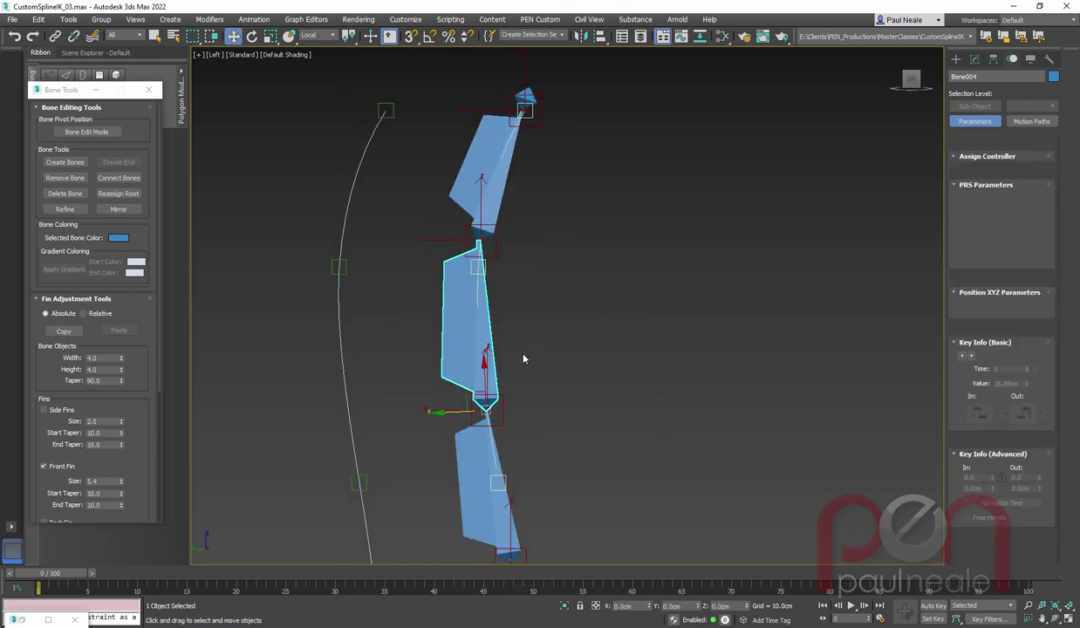
pyautogui.click(503, 404)
pyautogui.moveTo(536, 283); pyautogui.dragTo(535, 397, button='middle')
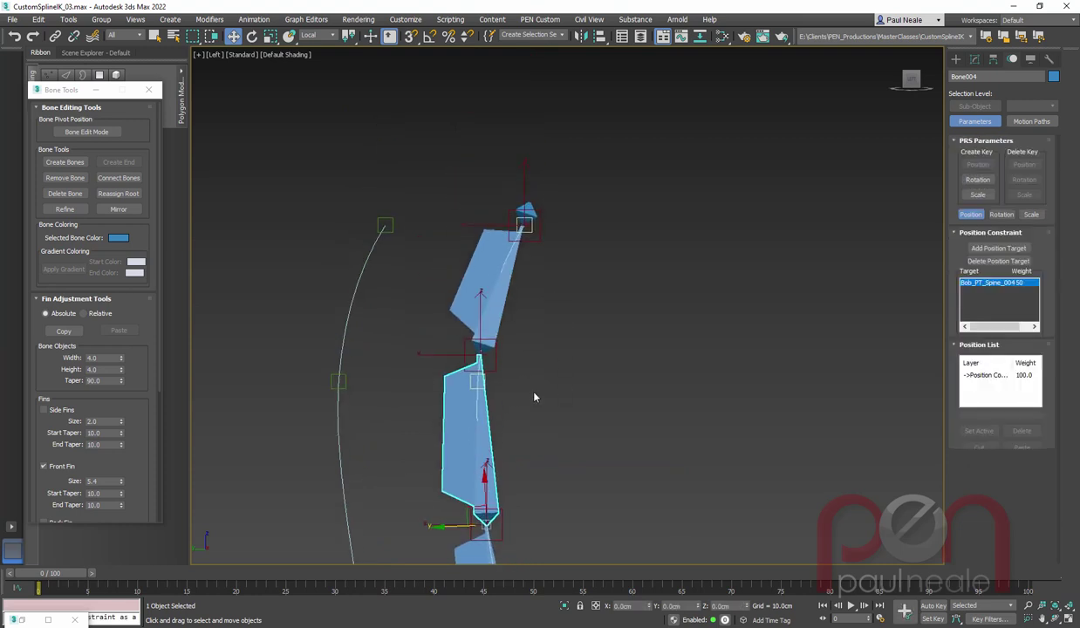
pyautogui.click(462, 280)
pyautogui.keyDown('ctrl'); pyautogui.rightClick(511, 279); pyautogui.keyUp('ctrl')
pyautogui.click(541, 289)
pyautogui.click(480, 354)
# Position-constrain the small end bone to the topmost red point helper on the spine.
pyautogui.moveTo(552, 241); pyautogui.dragTo(544, 358, button='middle')
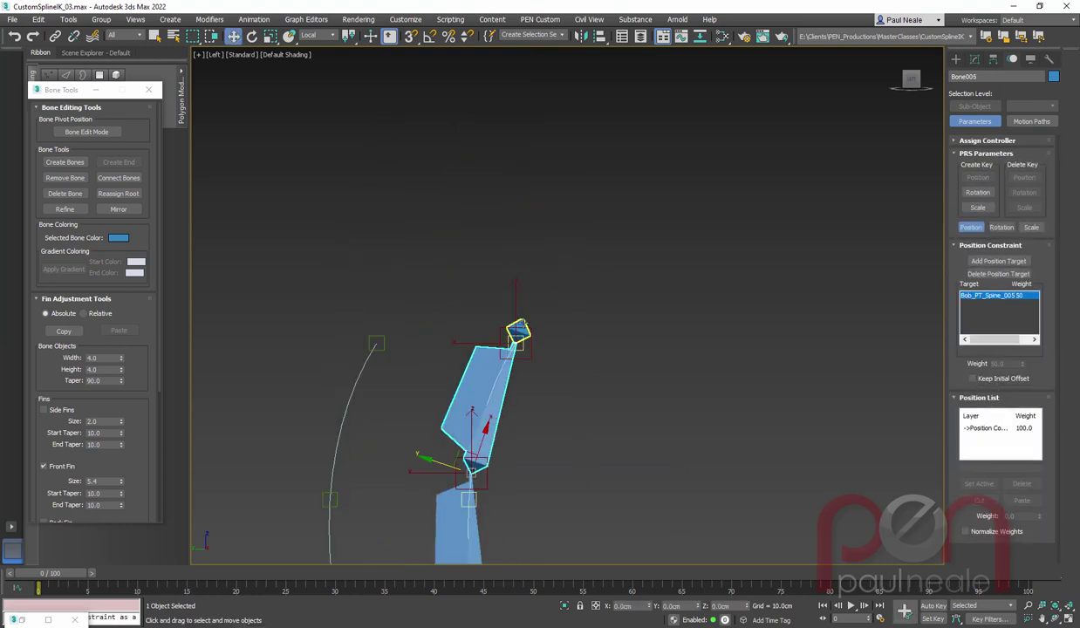
pyautogui.click(516, 332)
pyautogui.keyDown('ctrl'); pyautogui.rightClick(572, 316); pyautogui.keyUp('ctrl')
pyautogui.click(626, 328)
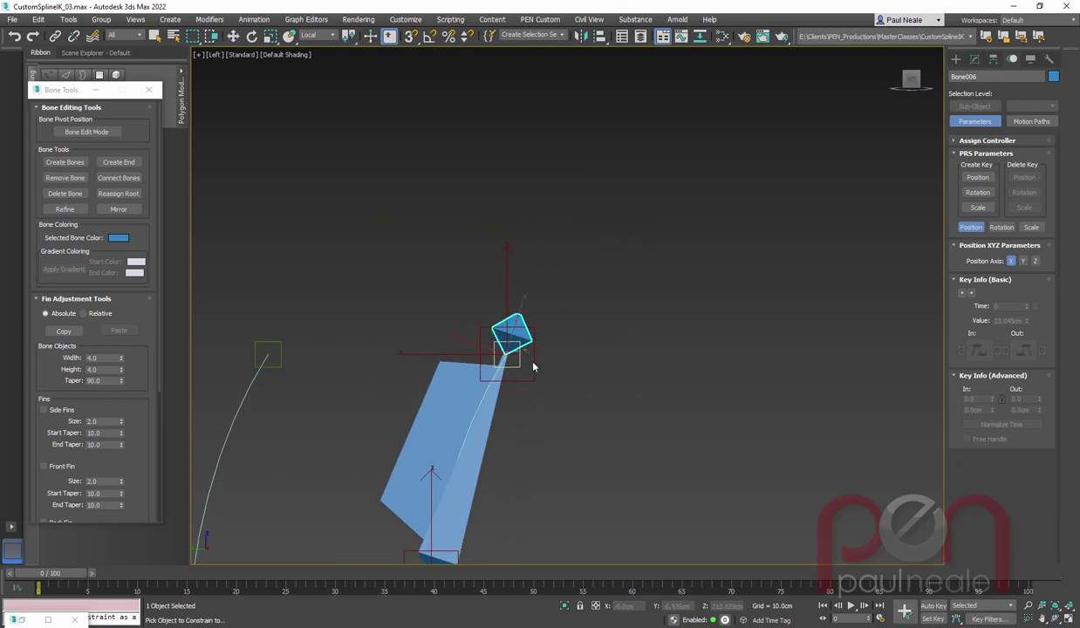
pyautogui.click(532, 366)
# Check how the constrained bones follow their spline by temporarily pulling the second-lowest control helper sideways.
pyautogui.scroll(-5, 590, 366)
pyautogui.moveTo(614, 366); pyautogui.dragTo(612, 157, button='middle')
pyautogui.click(556, 429)
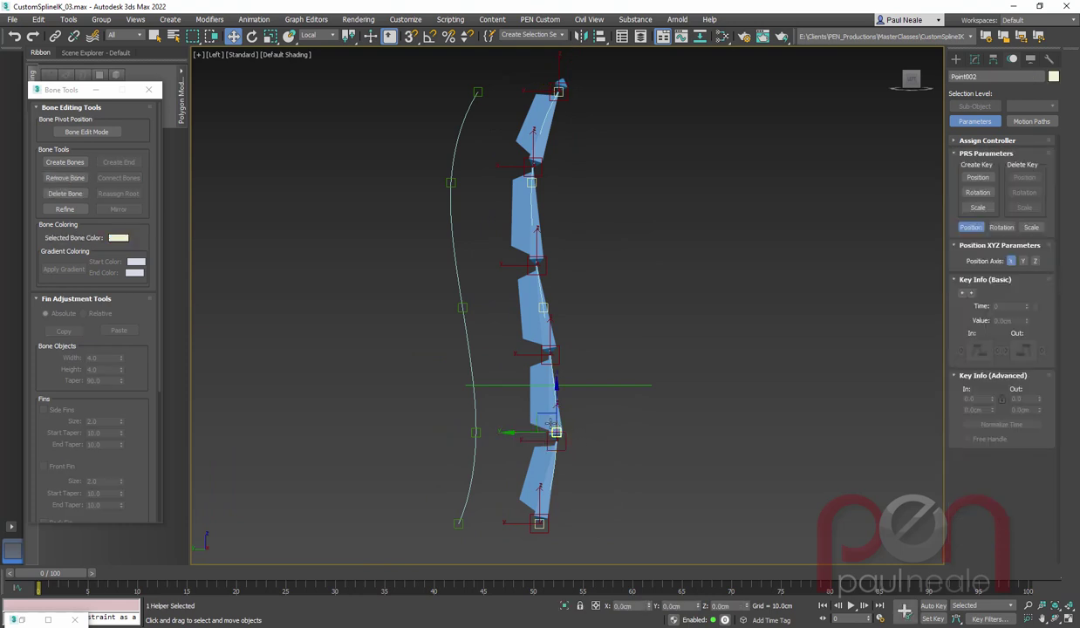
pyautogui.moveTo(544, 417)
pyautogui.mouseDown()
pyautogui.moveTo(576, 412)
pyautogui.moveTo(514, 413)
pyautogui.moveTo(591, 415)
pyautogui.moveTo(545, 370)
pyautogui.moveTo(502, 408)
pyautogui.moveTo(602, 394)
pyautogui.moveTo(501, 375)
pyautogui.moveTo(567, 436)
pyautogui.moveTo(569, 384)
pyautogui.moveTo(520, 423)
pyautogui.moveTo(577, 381)
pyautogui.moveTo(558, 400)
pyautogui.moveTo(593, 429)
pyautogui.moveTo(571, 445)
pyautogui.moveTo(578, 429)
pyautogui.moveTo(544, 270)
pyautogui.moveTo(567, 384)
pyautogui.moveTo(542, 434)
pyautogui.moveTo(556, 418)
pyautogui.mouseUp()
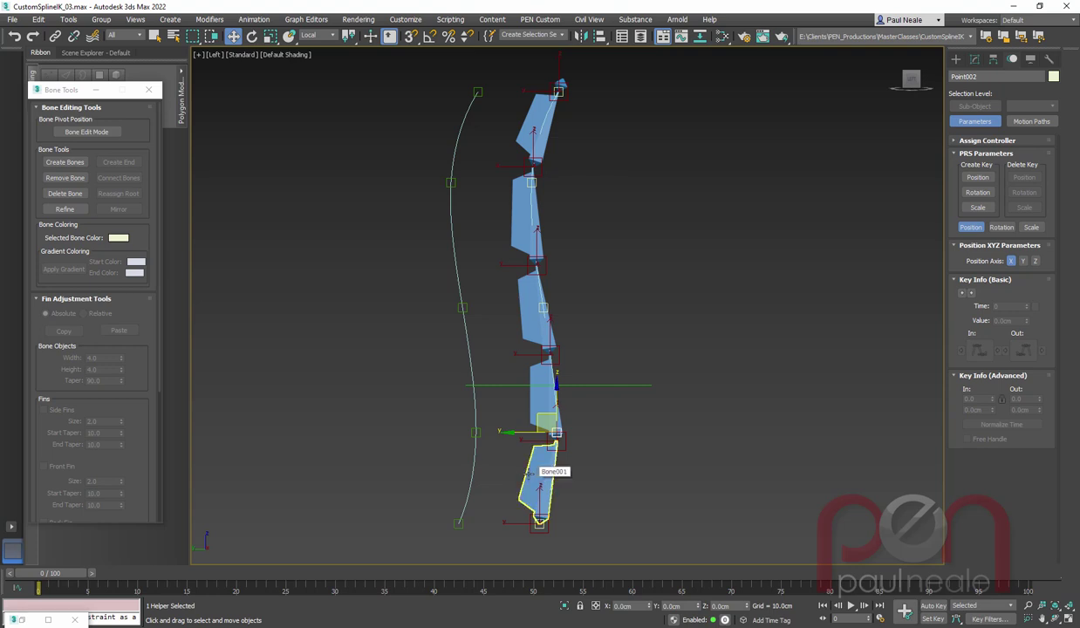
# Select the Bob_SPL_Spine_002 spline, then the lowest red point helper, and examine that helper's path constraint settings.
pyautogui.click(468, 485)
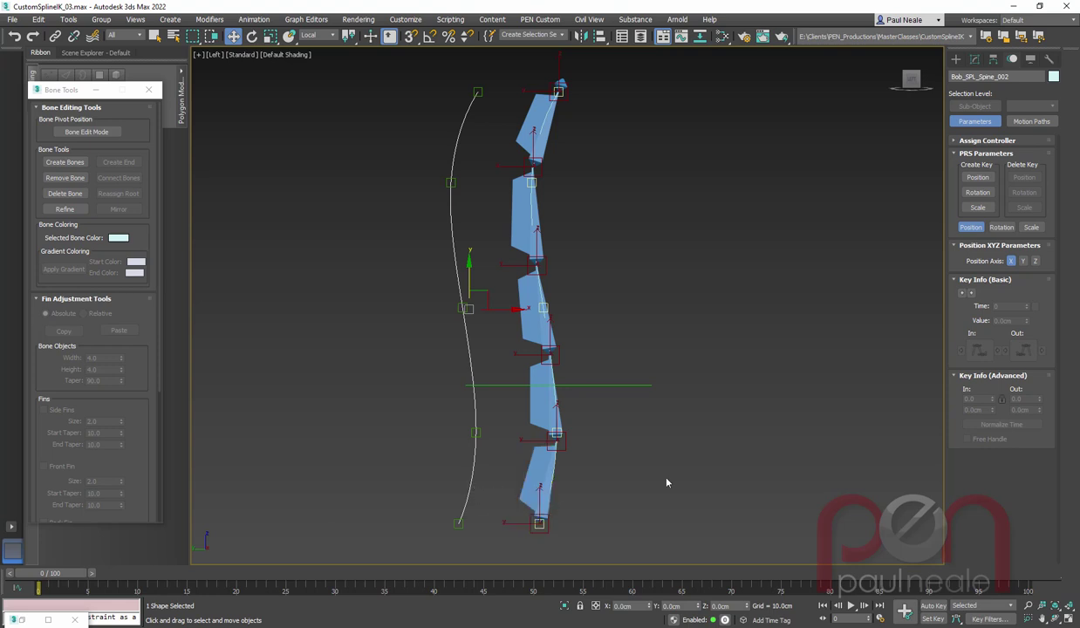
pyautogui.scroll(3, 628, 470)
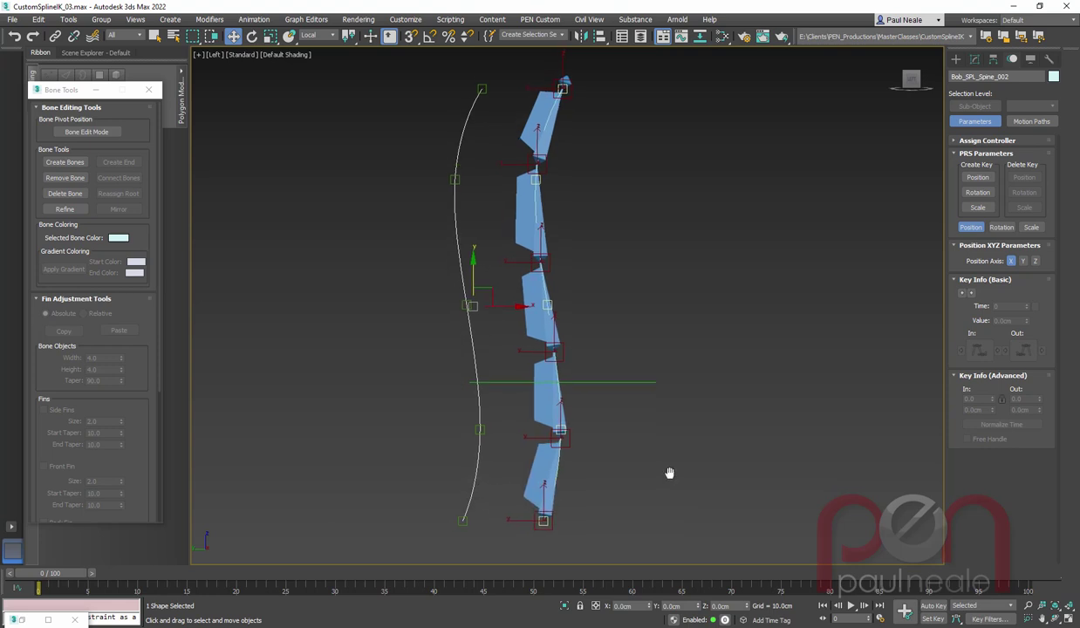
pyautogui.click(535, 520)
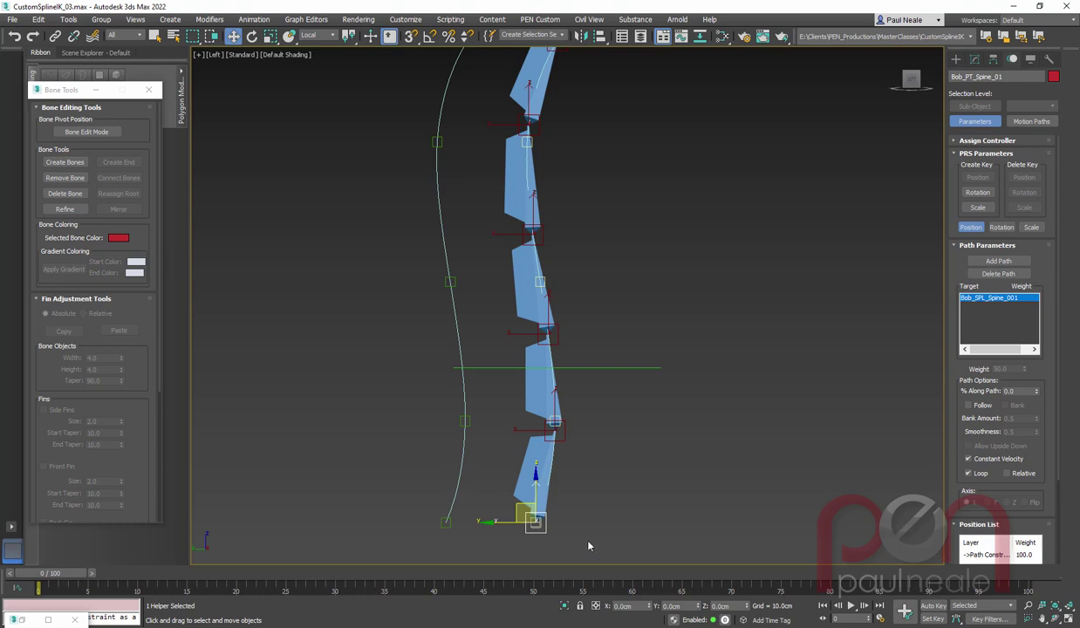
pyautogui.moveTo(663, 403); pyautogui.dragTo(671, 407, button='middle')
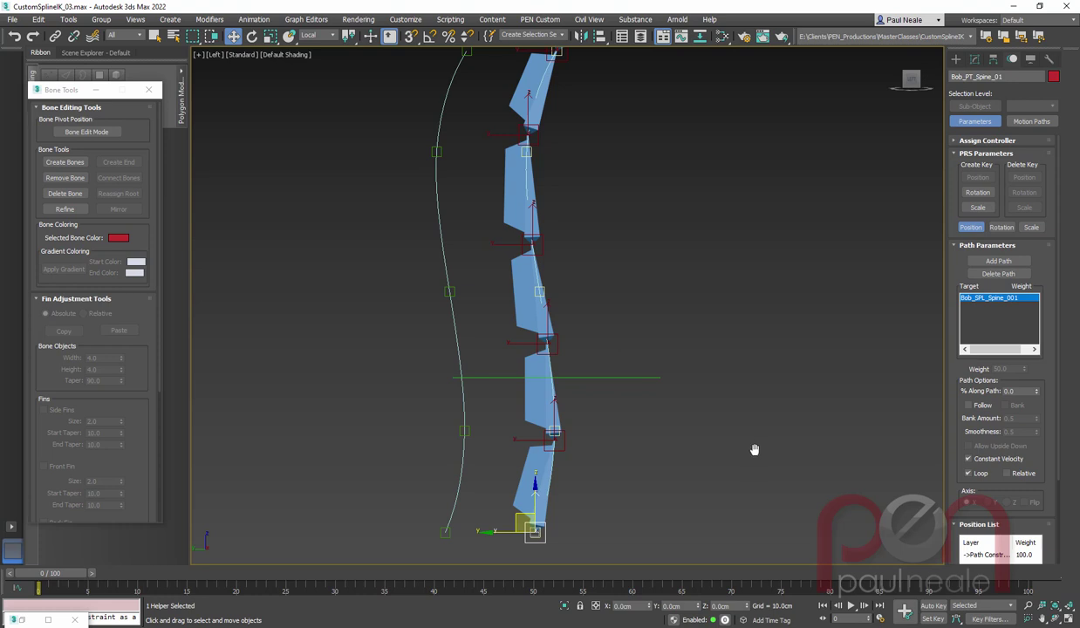
pyautogui.moveTo(754, 449); pyautogui.dragTo(758, 452, button='middle')
# Create a green point helper in the empty space beside the lowest spine bone.
pyautogui.write('x')
pyautogui.write('point')
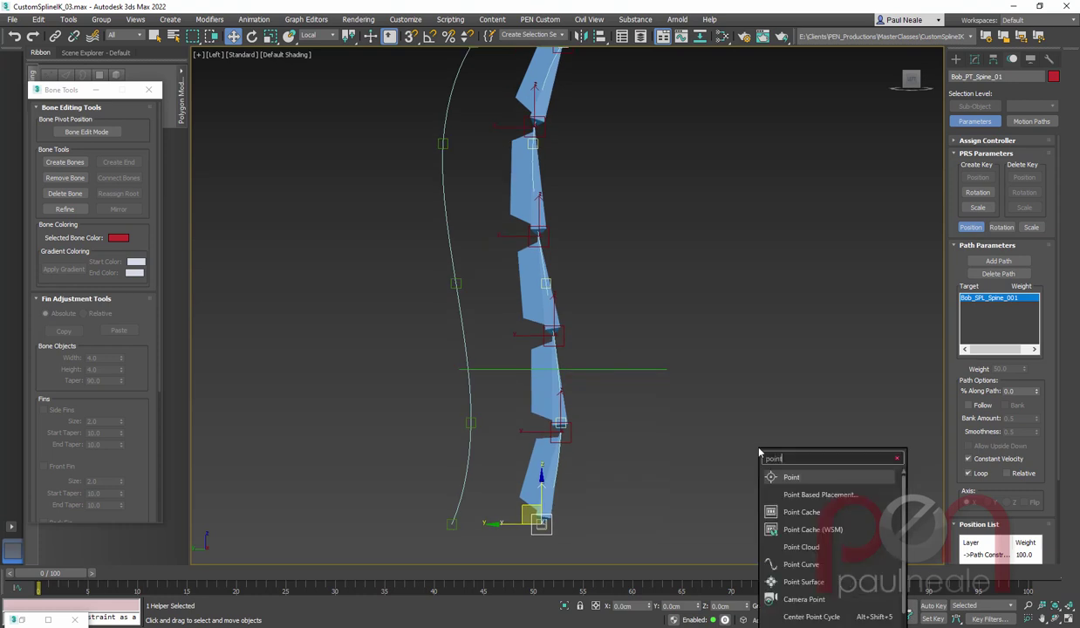
pyautogui.press('Return')
pyautogui.click(660, 484)
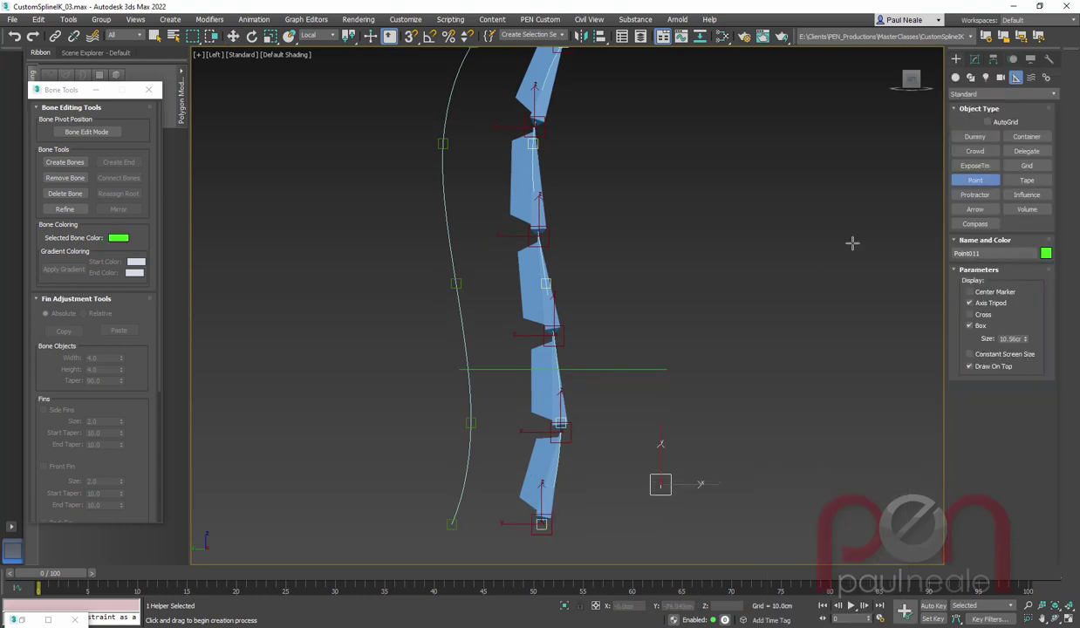
pyautogui.click(974, 60)
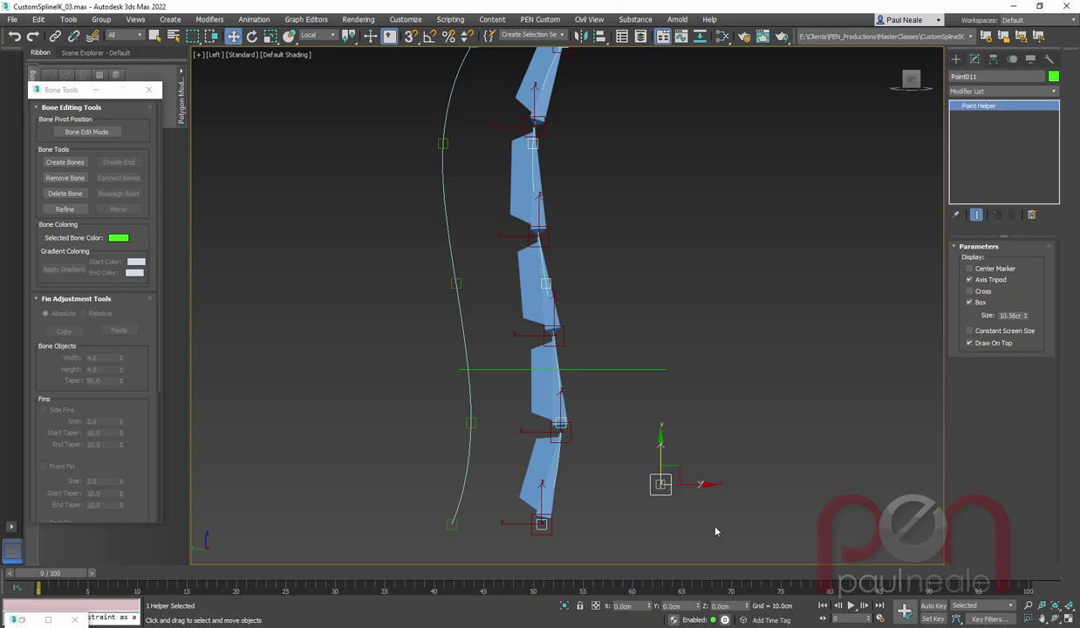
# Set the new point helper's rotation to zero on all axes.
pyautogui.moveTo(740, 524); pyautogui.dragTo(735, 515, button='middle')
pyautogui.press('e')
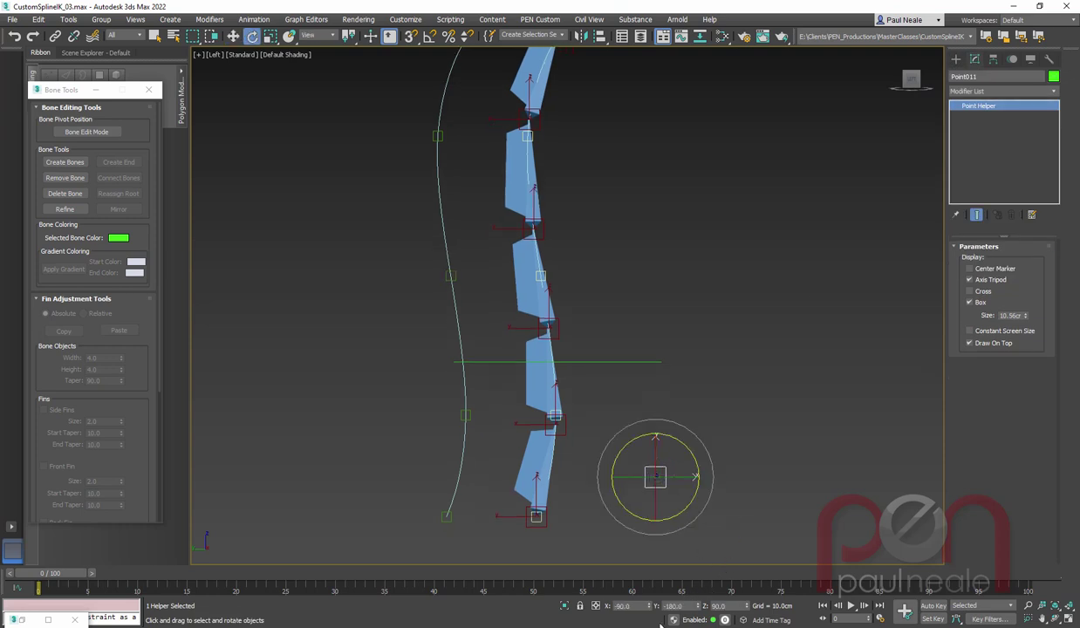
pyautogui.rightClick(650, 607)
pyautogui.moveTo(764, 448); pyautogui.dragTo(767, 432, button='middle')
pyautogui.scroll(1, 619, 396)
pyautogui.moveTo(675, 377); pyautogui.dragTo(676, 364, button='middle')
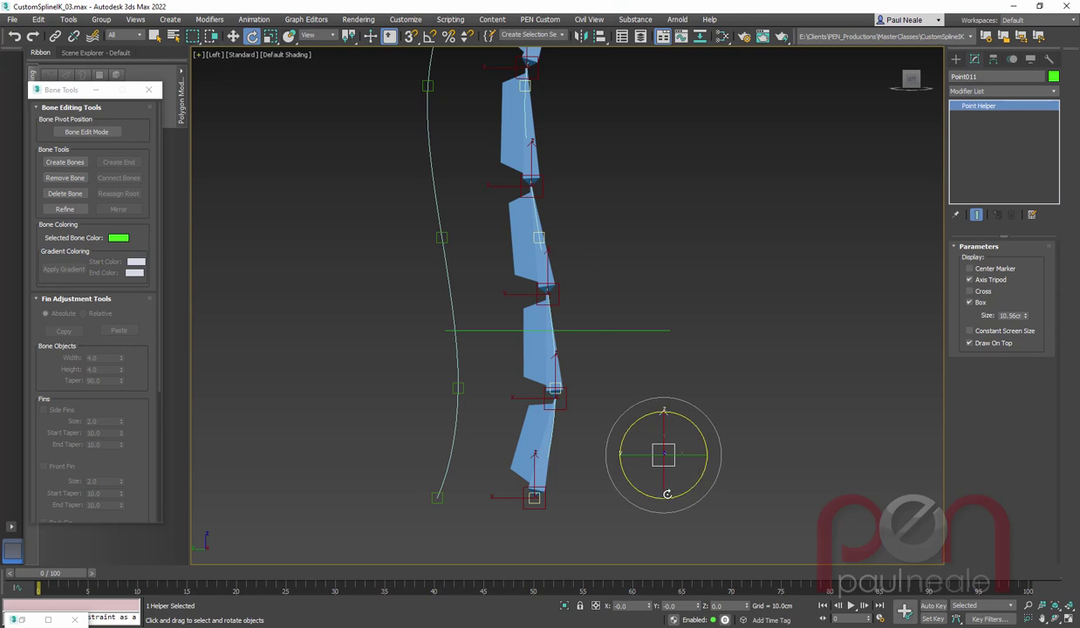
# Path-constrain the new point helper to the Bob_SPL_Spine_002 spline and delete its automatic animation keys.
pyautogui.moveTo(684, 483); pyautogui.dragTo(691, 489, button='middle')
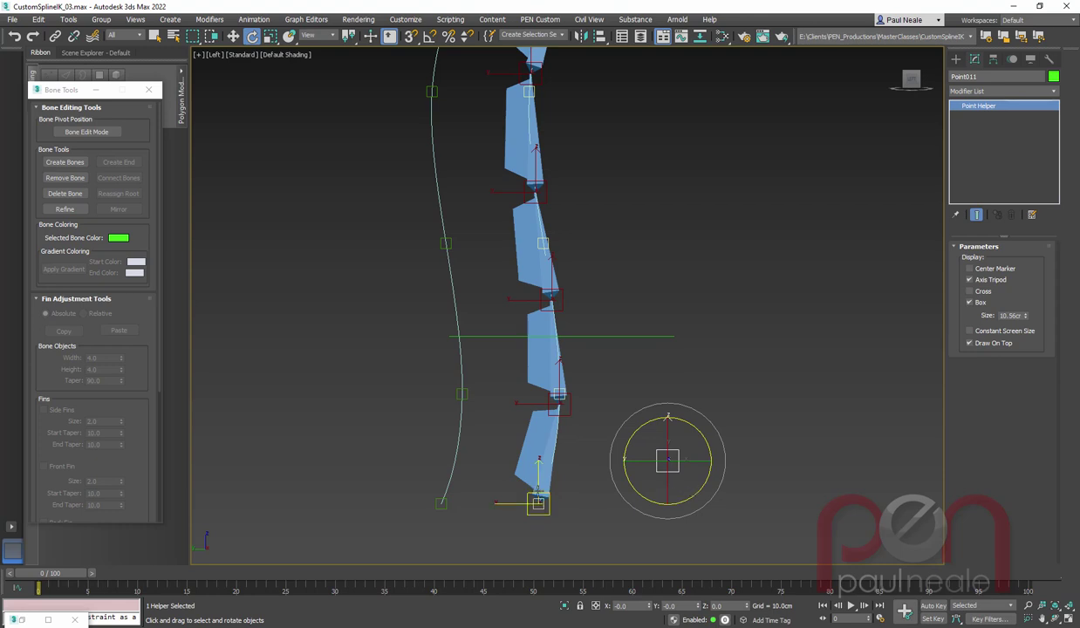
pyautogui.rightClick(603, 444)
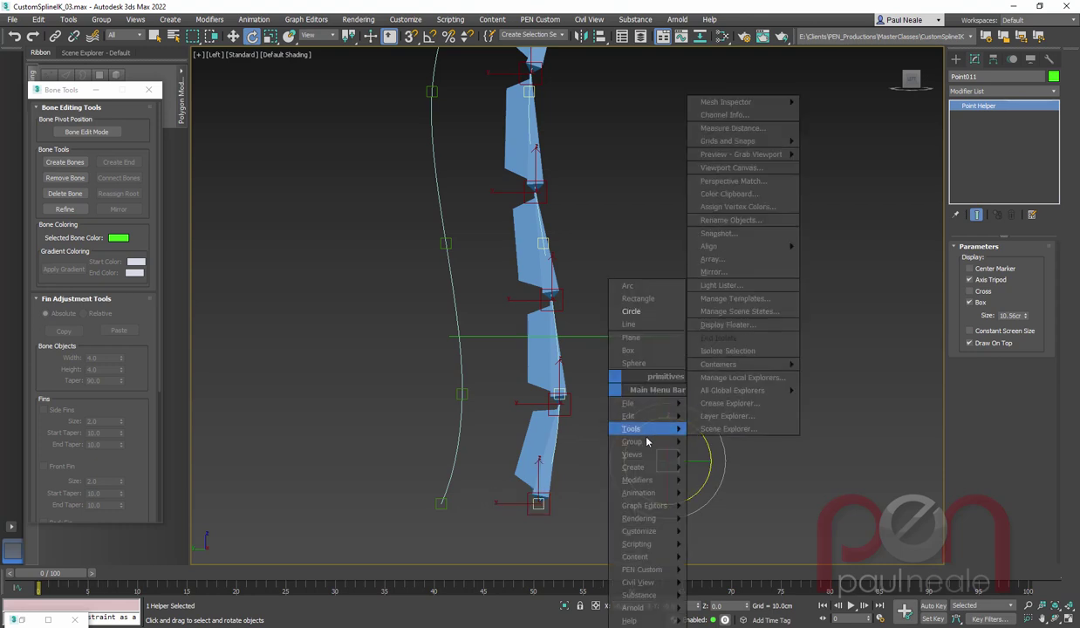
pyautogui.moveTo(636, 491)
pyautogui.moveTo(741, 453)
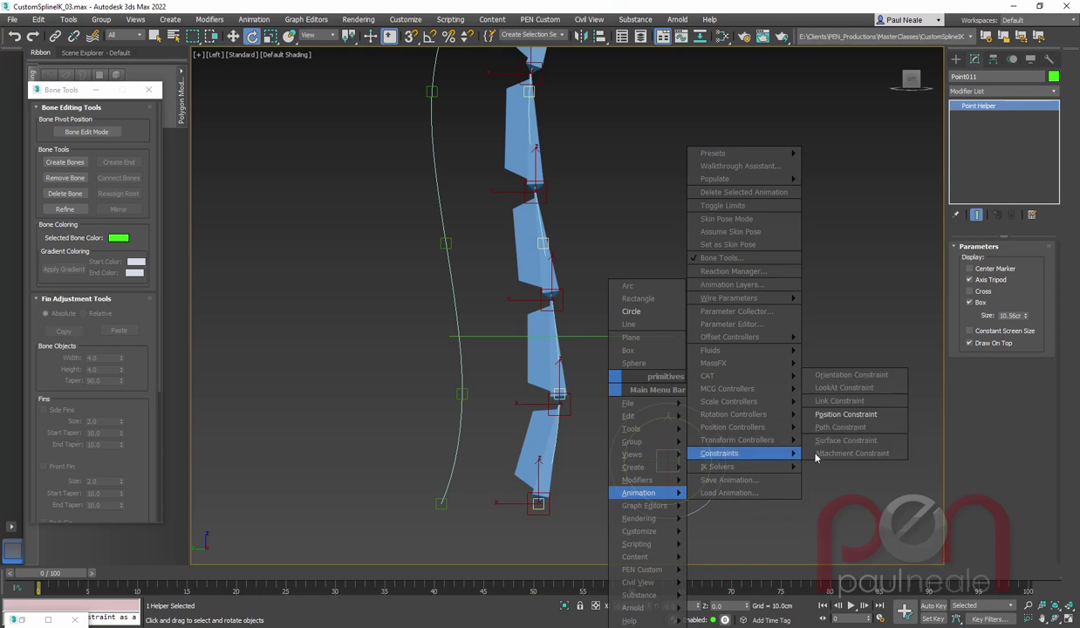
pyautogui.click(840, 426)
pyautogui.click(455, 470)
pyautogui.press('w')
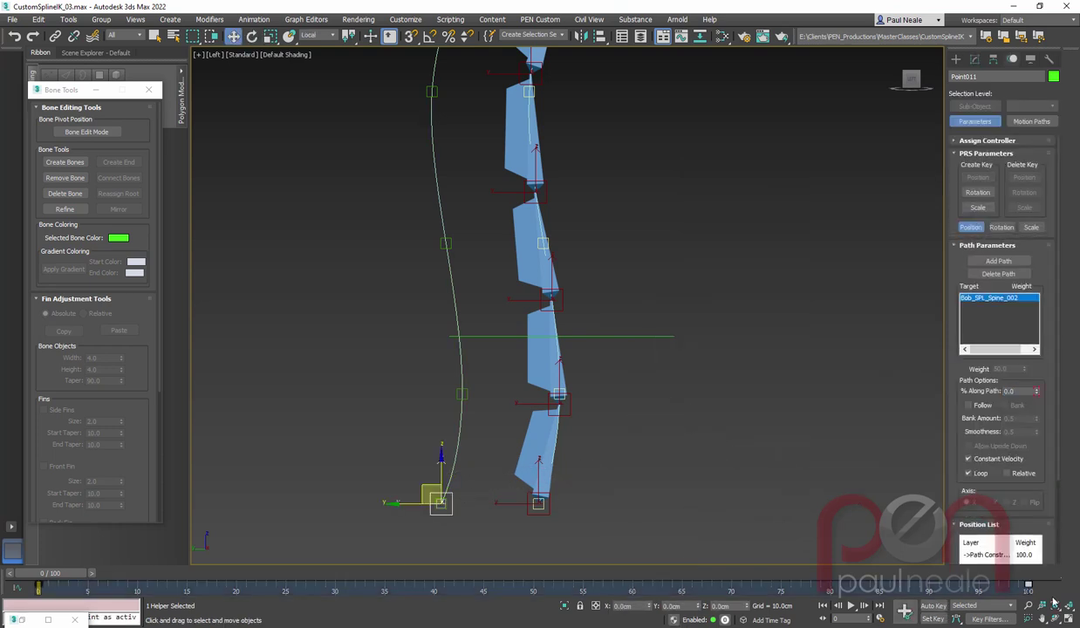
pyautogui.click(40, 588)
pyautogui.press('Delete')
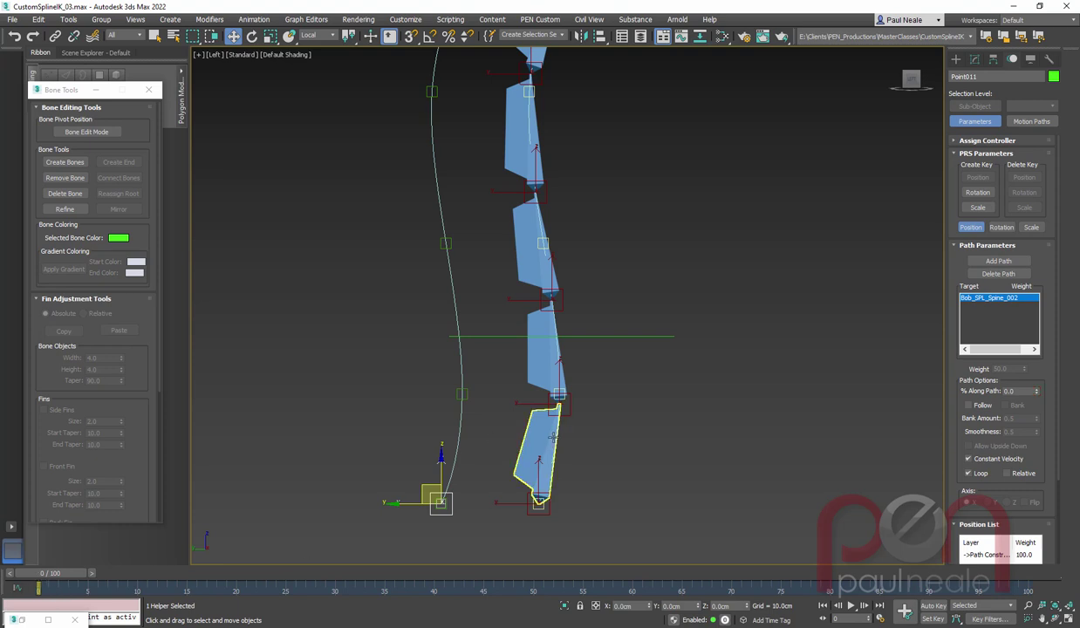
# Clone the path-constrained helper as four instances up the Bob_SPL_Spine_002 spline, placing the last at about 100% along the path.
pyautogui.moveTo(534, 446); pyautogui.dragTo(546, 446, button='middle')
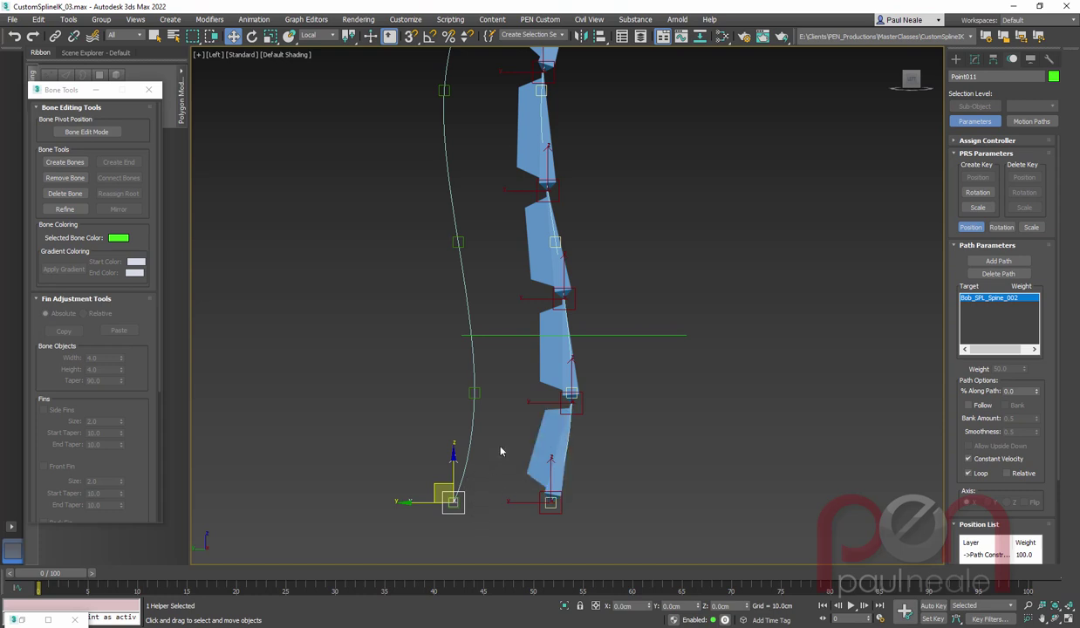
pyautogui.keyDown('shift'); pyautogui.moveTo(440, 485); pyautogui.dragTo(465, 368); pyautogui.keyUp('shift')
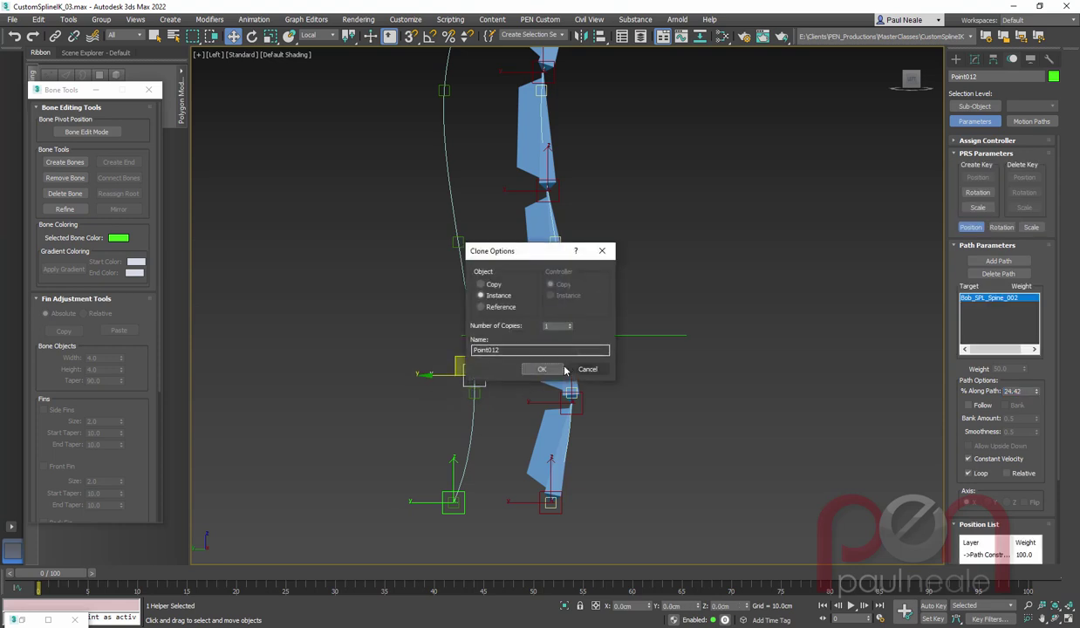
pyautogui.click(545, 369)
pyautogui.keyDown('shift'); pyautogui.moveTo(469, 382); pyautogui.dragTo(473, 265); pyautogui.keyUp('shift')
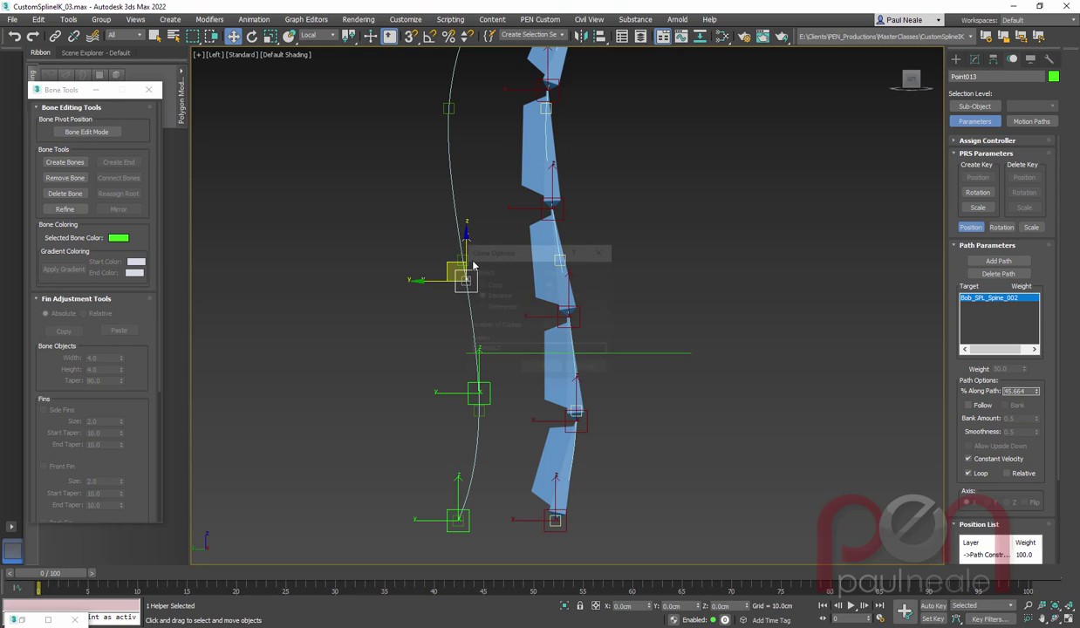
pyautogui.click(540, 367)
pyautogui.moveTo(489, 408)
pyautogui.keyDown('shift'); pyautogui.mouseDown()
pyautogui.moveTo(455, 293)
pyautogui.moveTo(482, 162)
pyautogui.moveTo(515, 105)
pyautogui.mouseUp(); pyautogui.keyUp('shift')
pyautogui.click(541, 369)
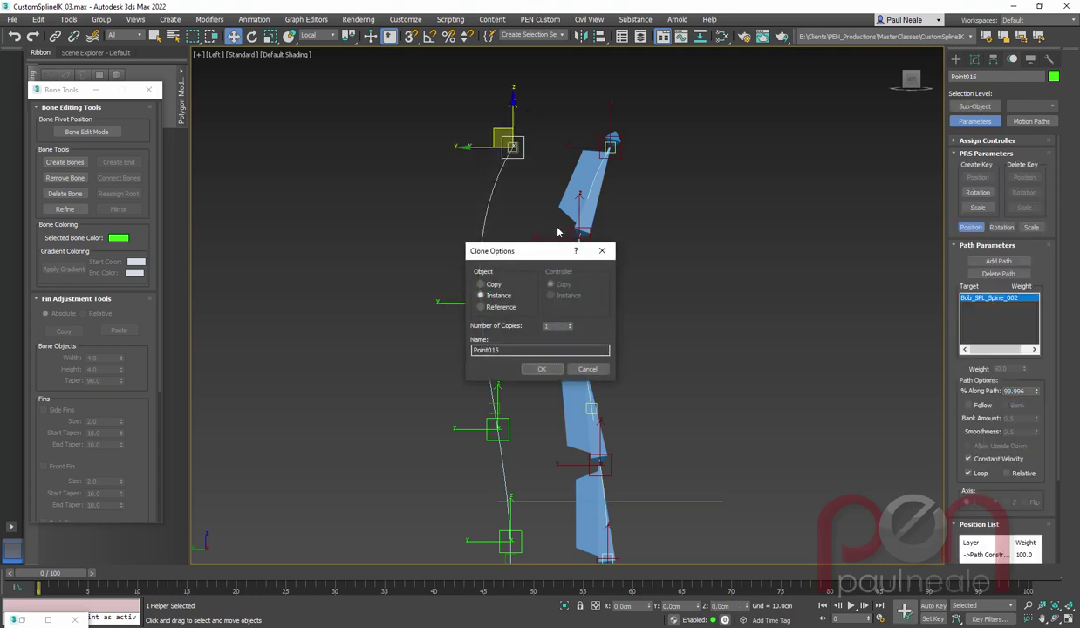
pyautogui.click(542, 370)
# Select the five path-constrained helpers on the Bob_SPL_Spine_002 spline in order from the lowest to the highest.
pyautogui.moveTo(607, 358); pyautogui.dragTo(607, 245, button='middle')
pyautogui.moveTo(547, 452); pyautogui.dragTo(530, 436, button='middle')
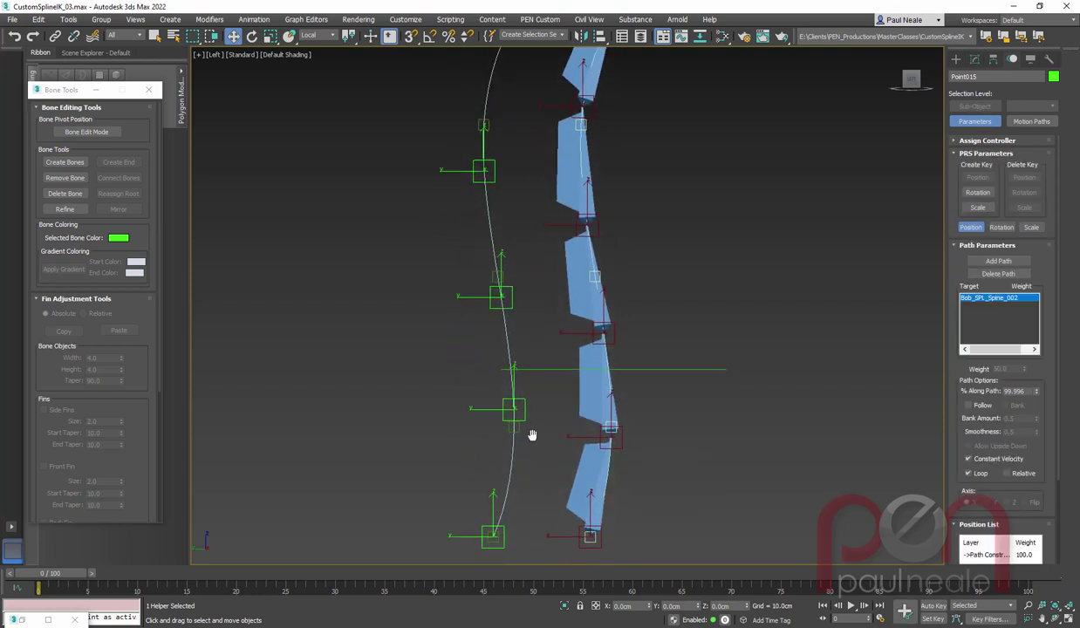
pyautogui.click(453, 510)
pyautogui.click(487, 532)
pyautogui.keyDown('ctrl'); pyautogui.click(509, 405); pyautogui.keyUp('ctrl')
pyautogui.keyDown('ctrl'); pyautogui.click(496, 297); pyautogui.keyUp('ctrl')
pyautogui.keyDown('ctrl'); pyautogui.click(462, 169); pyautogui.keyUp('ctrl')
pyautogui.moveTo(493, 208); pyautogui.dragTo(472, 330, button='middle')
pyautogui.keyDown('ctrl'); pyautogui.click(468, 137); pyautogui.keyUp('ctrl')
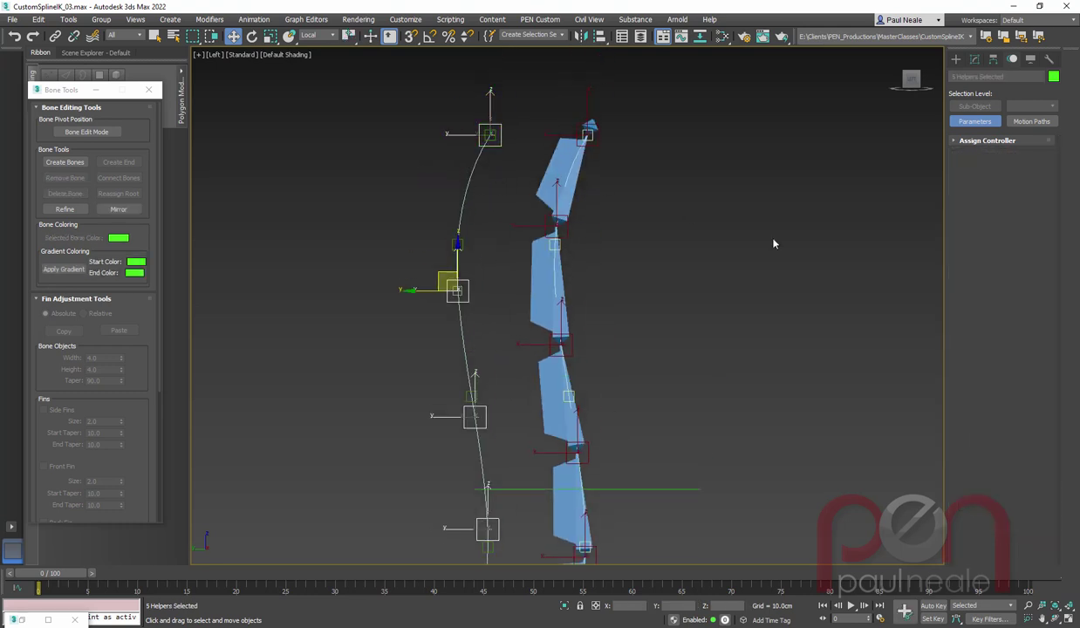
# Open the Rename-Select utility in the PEN Rigging Utils and bring up its Rename settings.
pyautogui.click(68, 19)
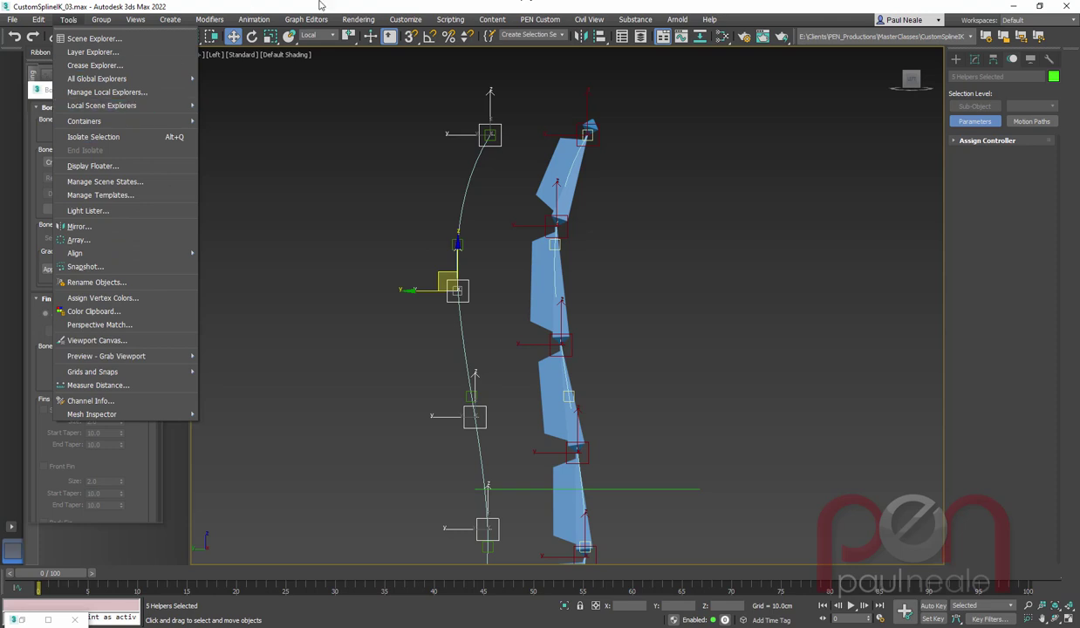
pyautogui.press('Escape')
pyautogui.click(540, 19)
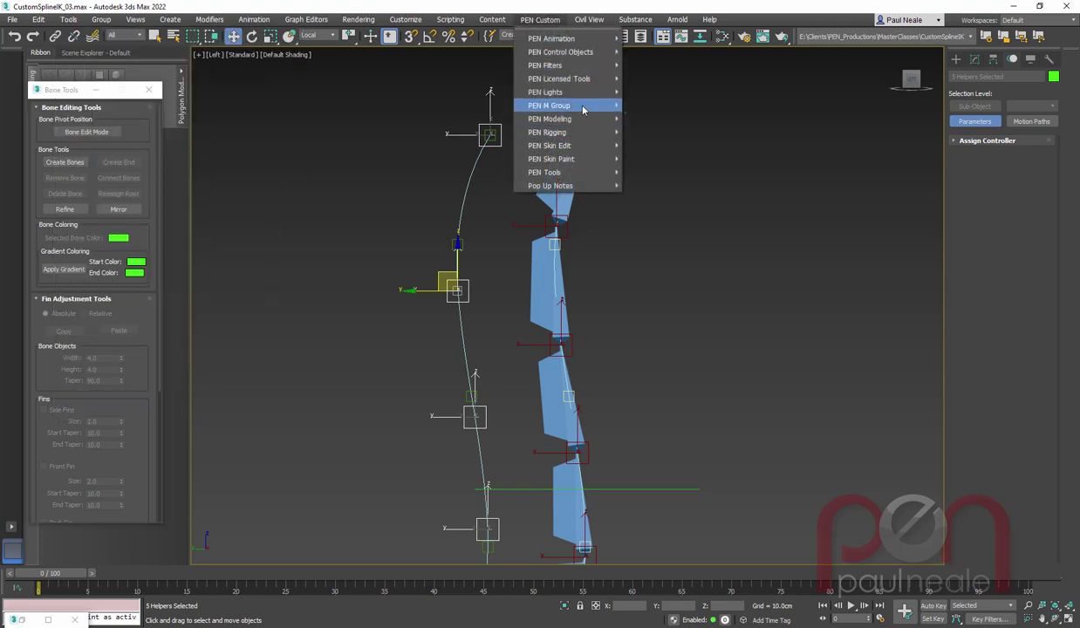
pyautogui.click(688, 138)
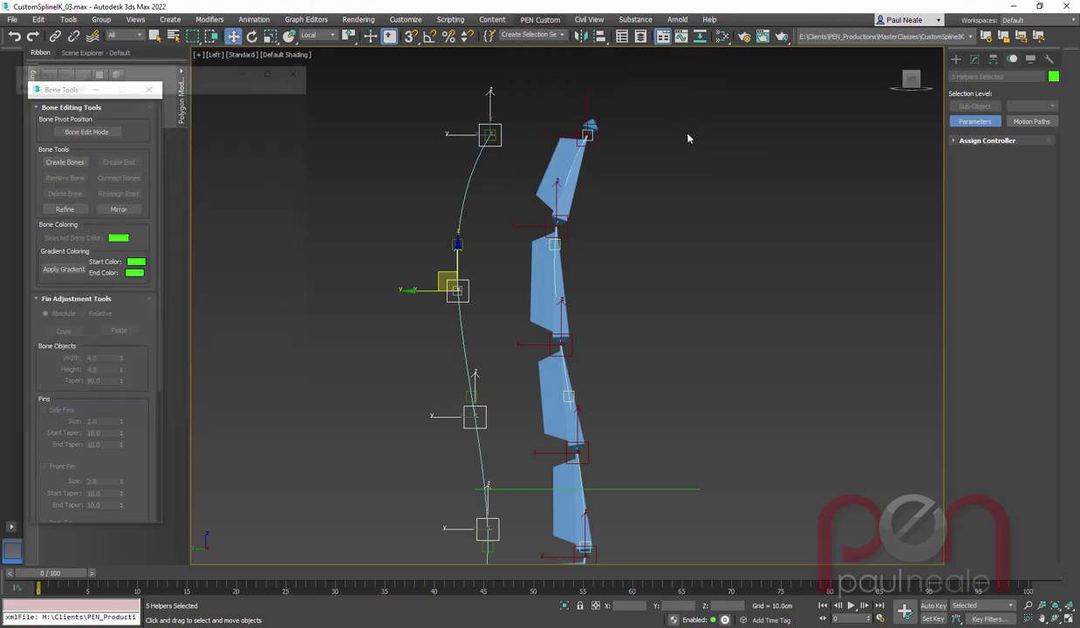
pyautogui.moveTo(217, 440); pyautogui.dragTo(218, 597)
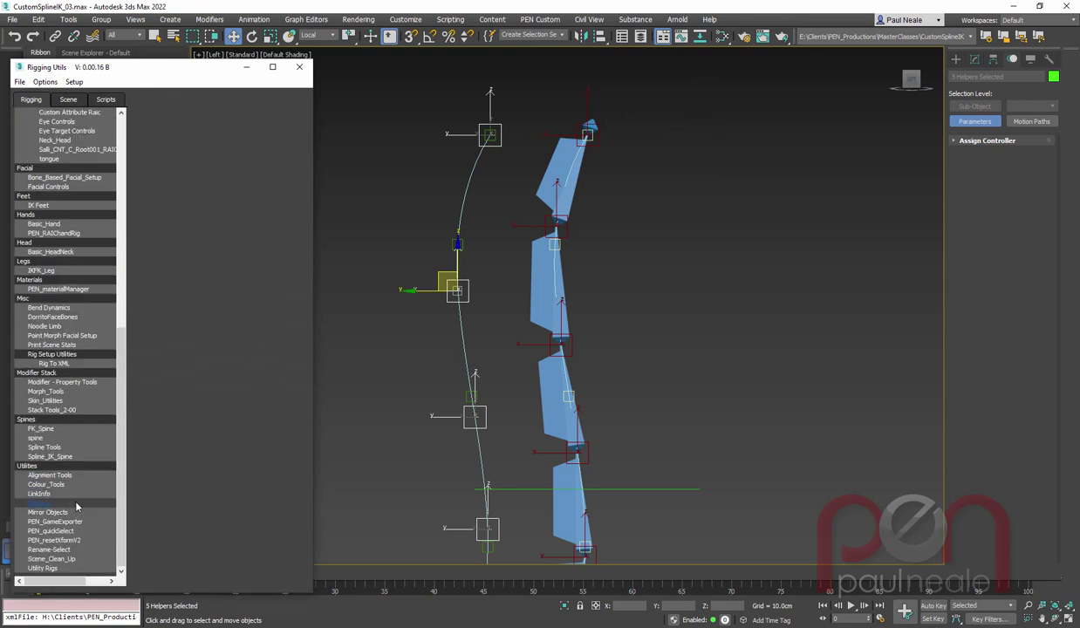
pyautogui.click(63, 550)
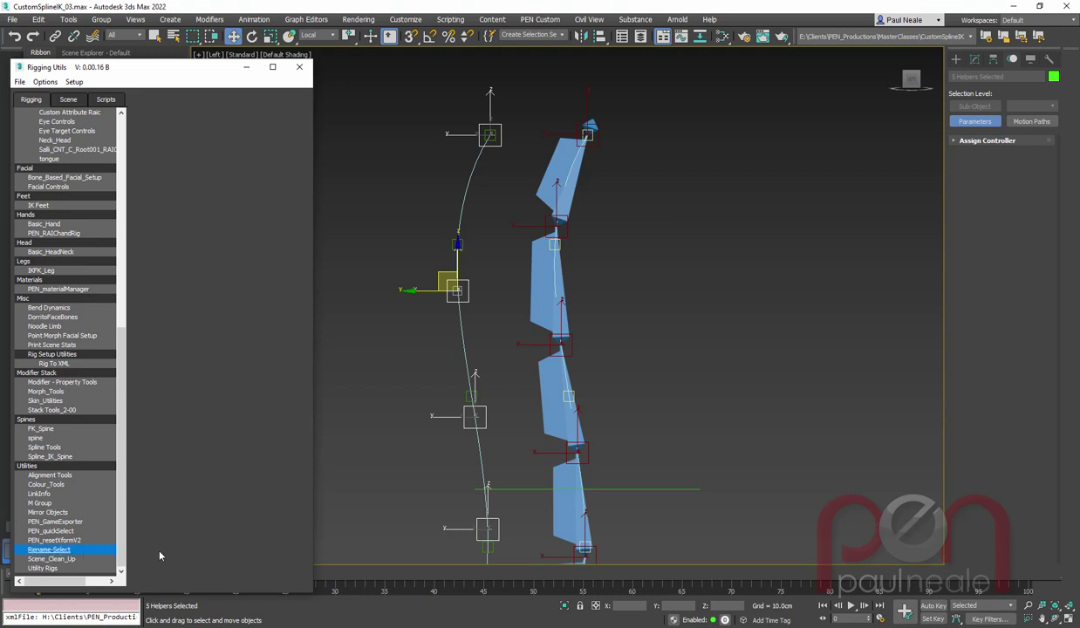
pyautogui.doubleClick(60, 551)
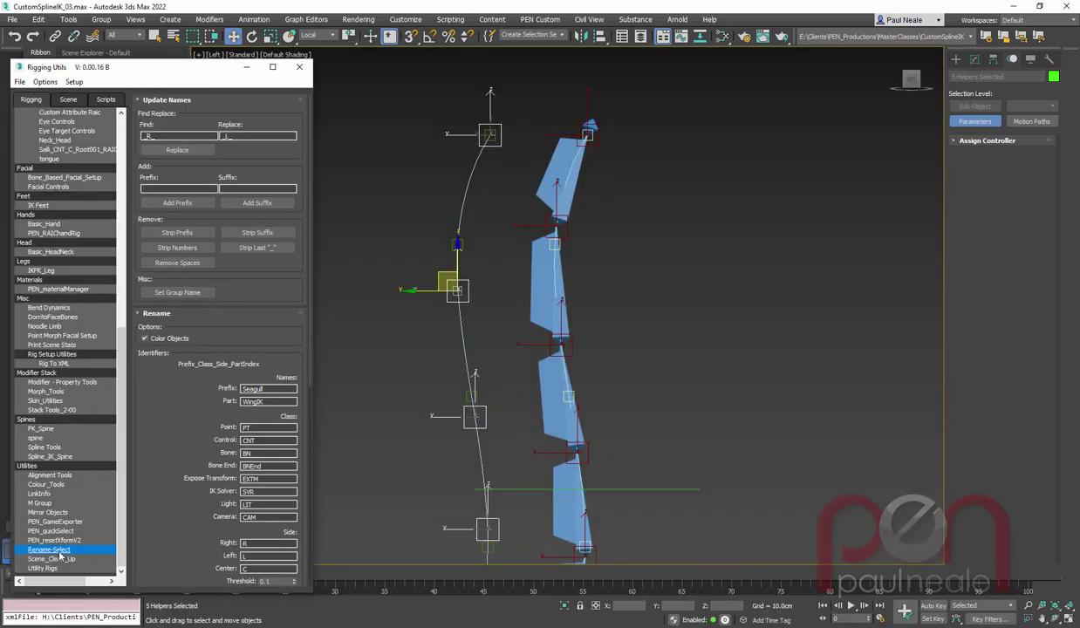
pyautogui.moveTo(167, 433); pyautogui.dragTo(165, 458)
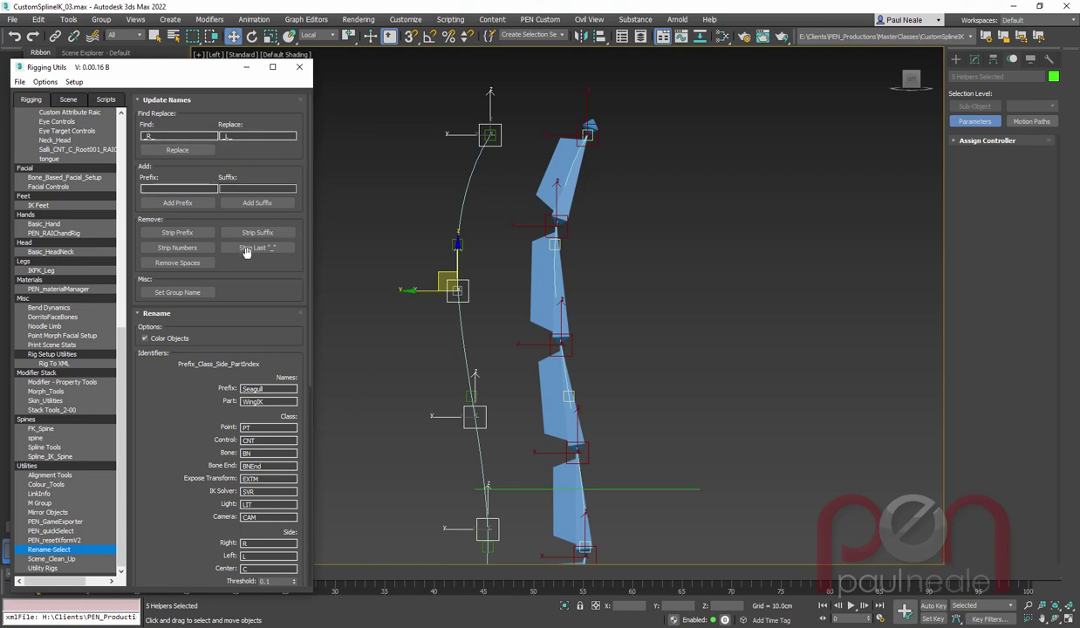
pyautogui.scroll(-5, 187, 349)
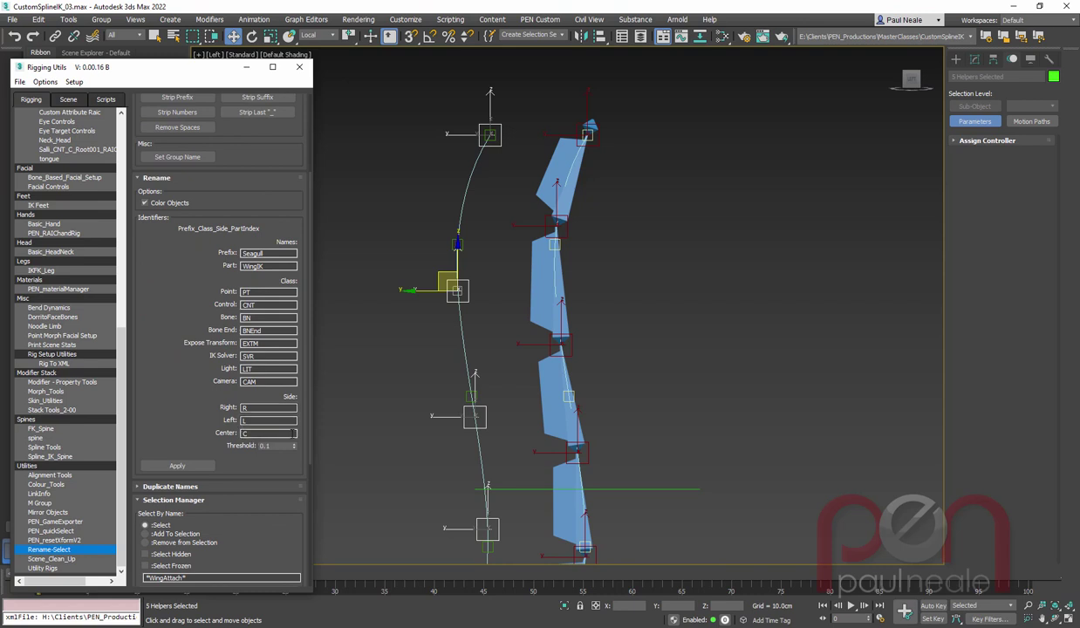
# Rename the five selected helpers with the prefix Bob and the part name BoneUpNode, then select the second-lowest helper to check its name.
pyautogui.doubleClick(253, 253)
pyautogui.write('Bob')
pyautogui.press('Tab')
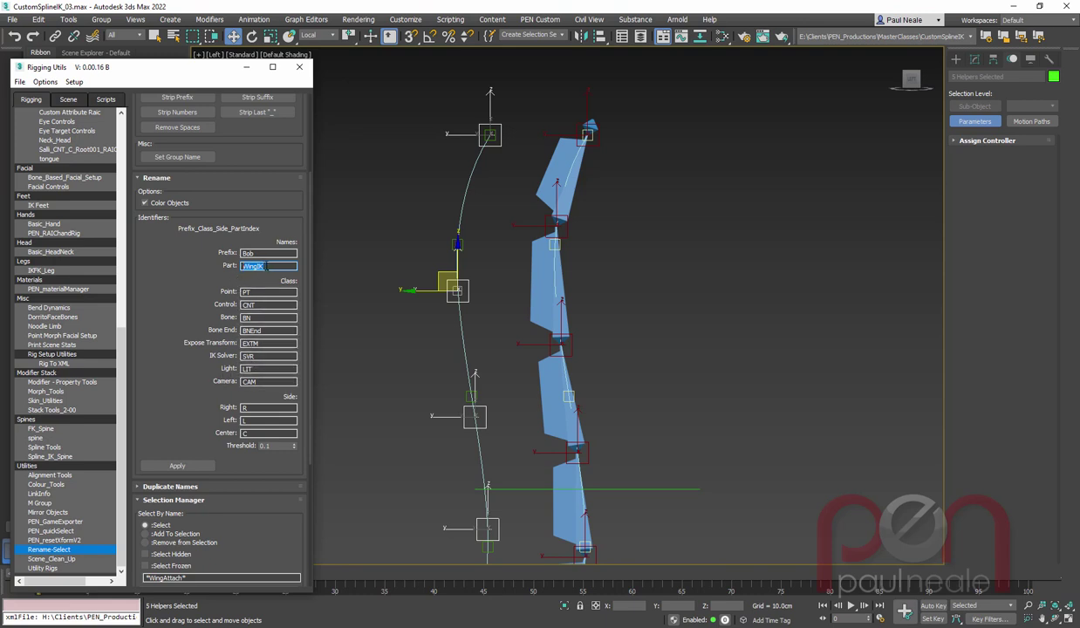
pyautogui.write('BoneUpNode')
pyautogui.moveTo(422, 369); pyautogui.dragTo(454, 280, button='middle')
pyautogui.scroll(-2, 418, 354)
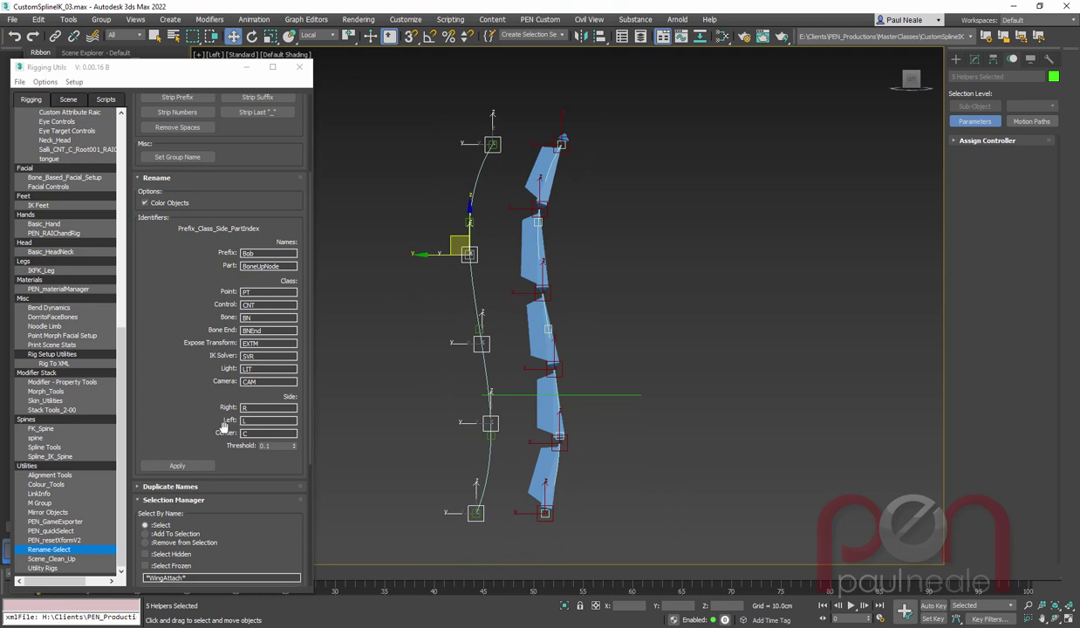
pyautogui.click(186, 470)
pyautogui.click(489, 423)
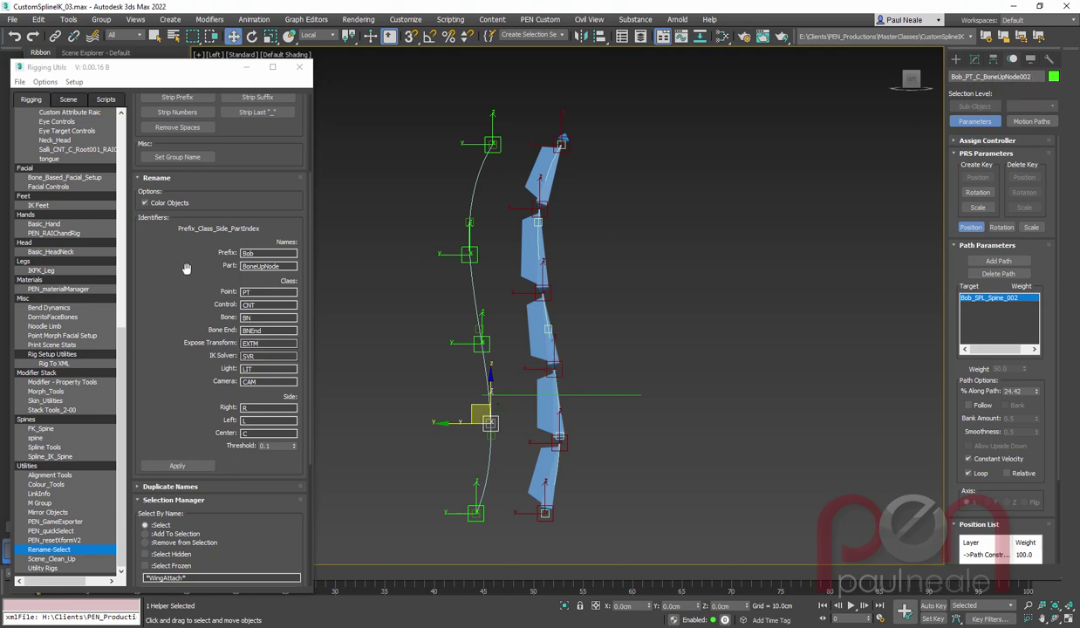
pyautogui.scroll(-2, 169, 384)
pyautogui.scroll(3, 169, 374)
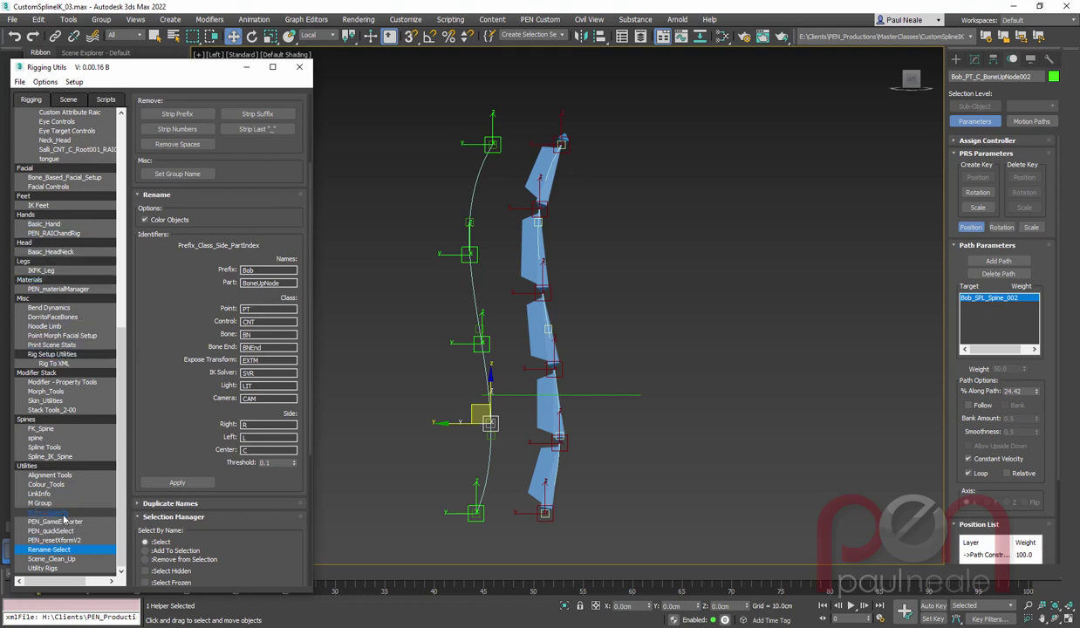
pyautogui.click(48, 484)
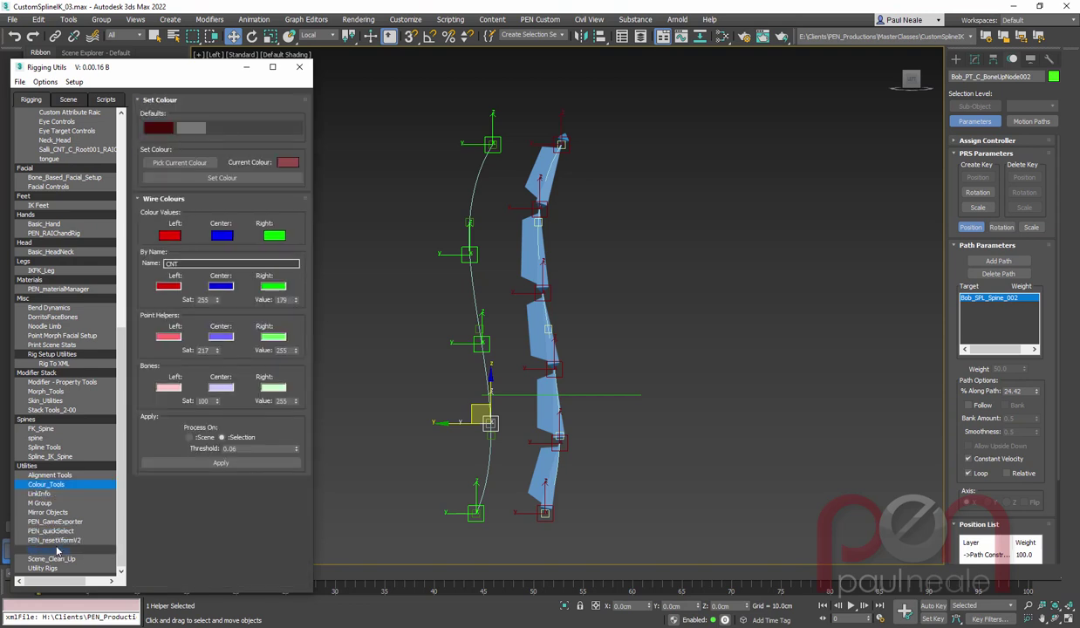
pyautogui.click(50, 549)
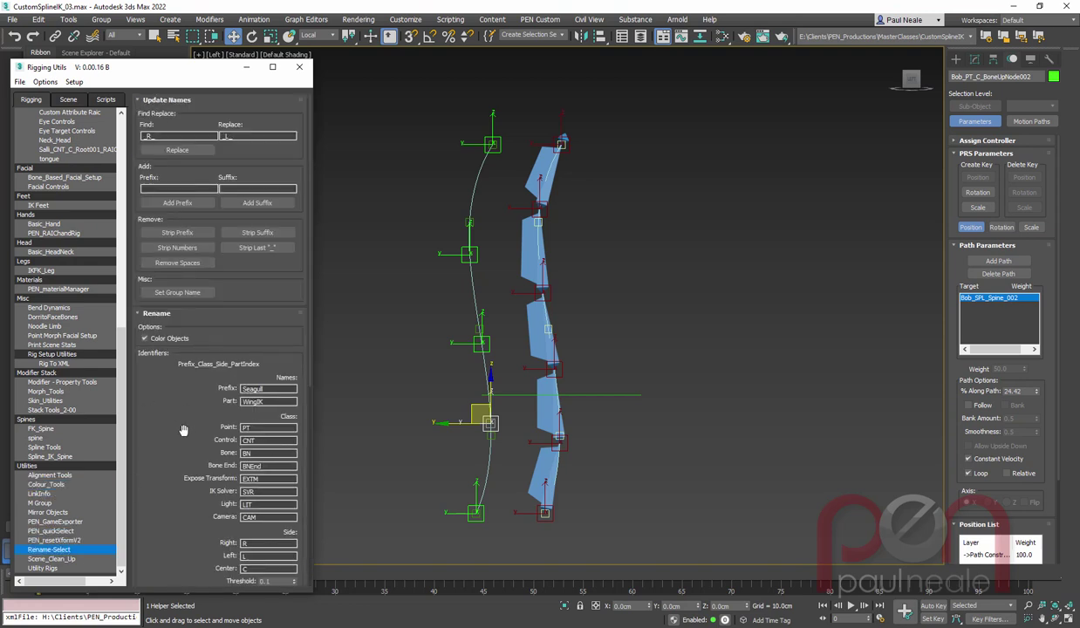
pyautogui.scroll(-3, 167, 357)
pyautogui.doubleClick(253, 293)
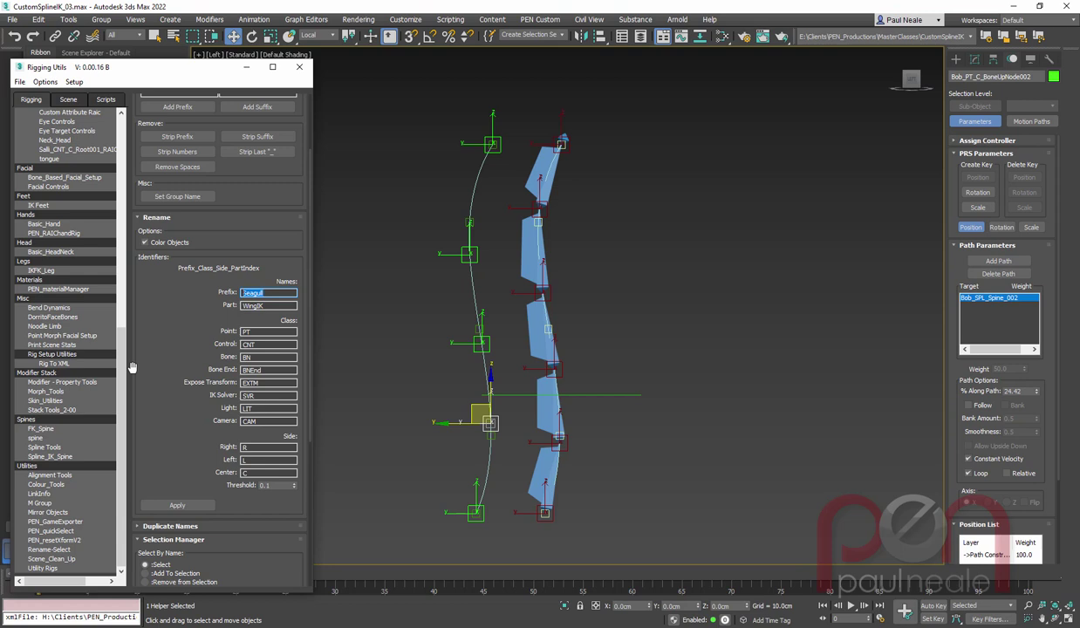
# Select the lowest spine bone and minimize the Rigging Utils window.
pyautogui.moveTo(192, 71); pyautogui.dragTo(201, 48)
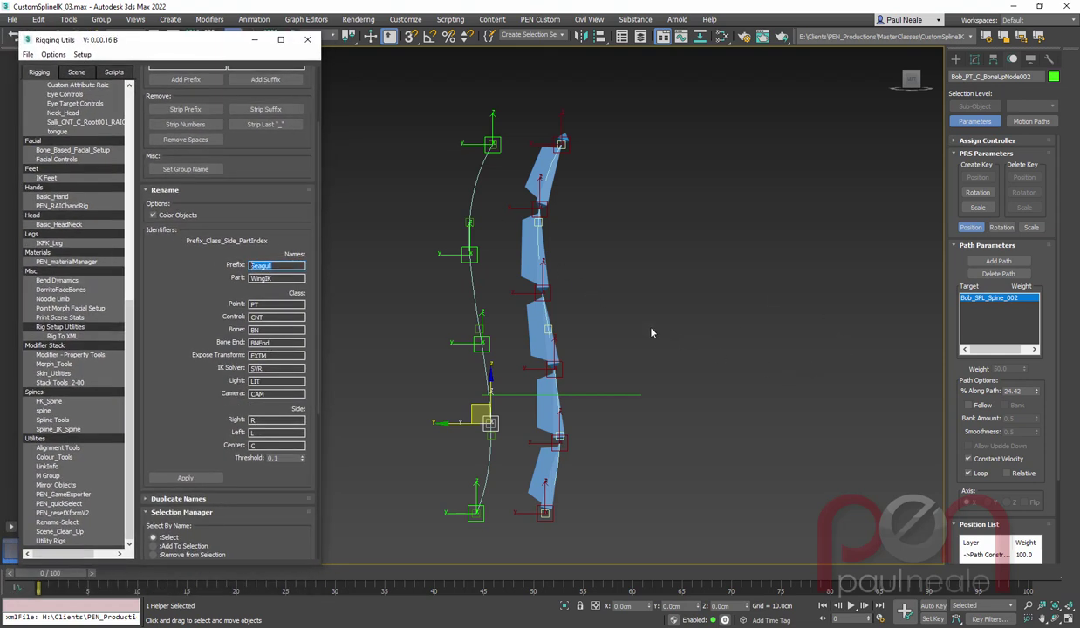
pyautogui.scroll(2, 651, 332)
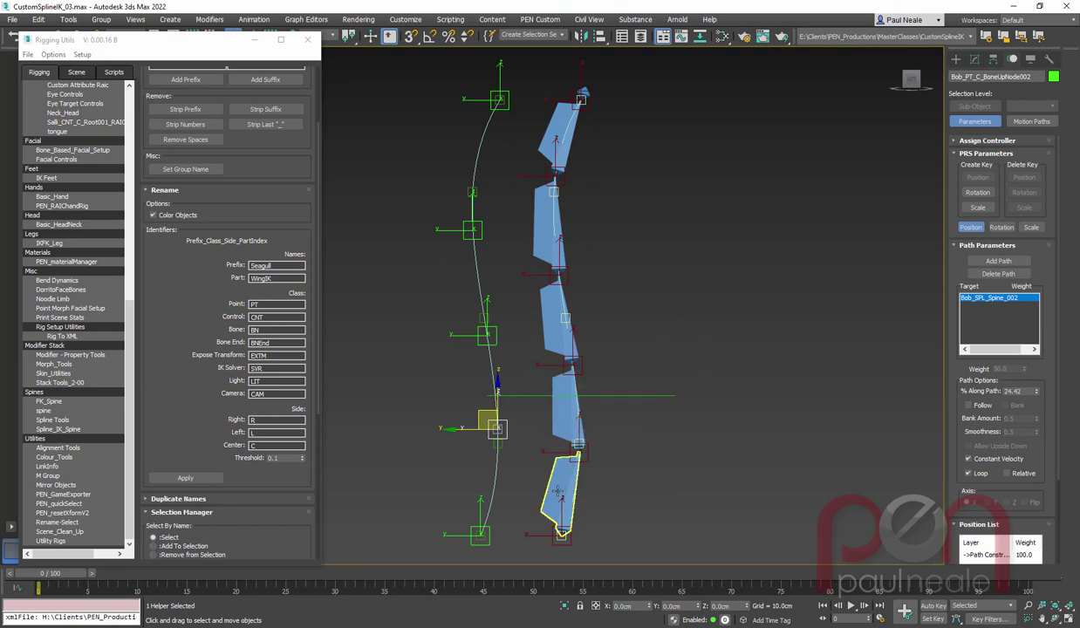
pyautogui.click(557, 491)
pyautogui.moveTo(641, 441); pyautogui.dragTo(605, 400, button='middle')
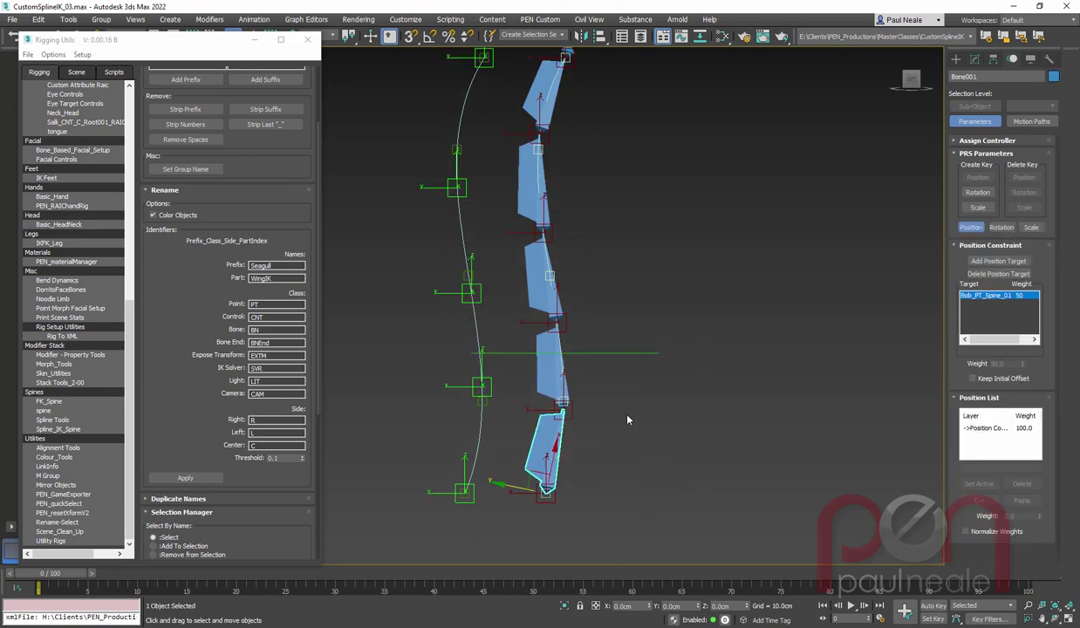
pyautogui.click(260, 40)
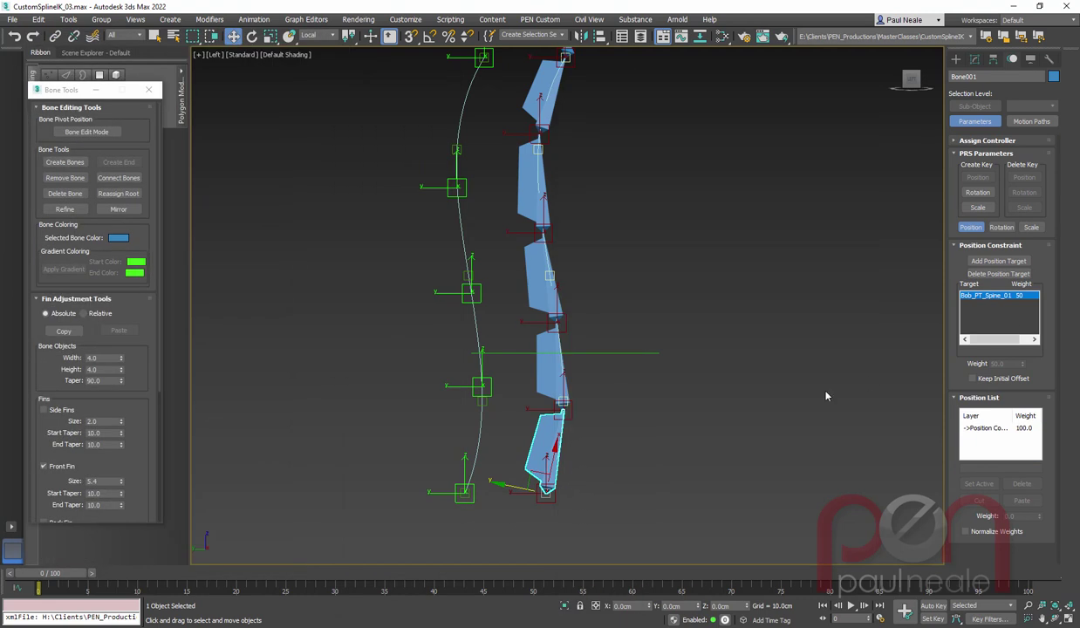
pyautogui.moveTo(606, 500); pyautogui.dragTo(620, 462, button='middle')
pyautogui.scroll(3, 598, 444)
pyautogui.moveTo(619, 412); pyautogui.dragTo(658, 399, button='middle')
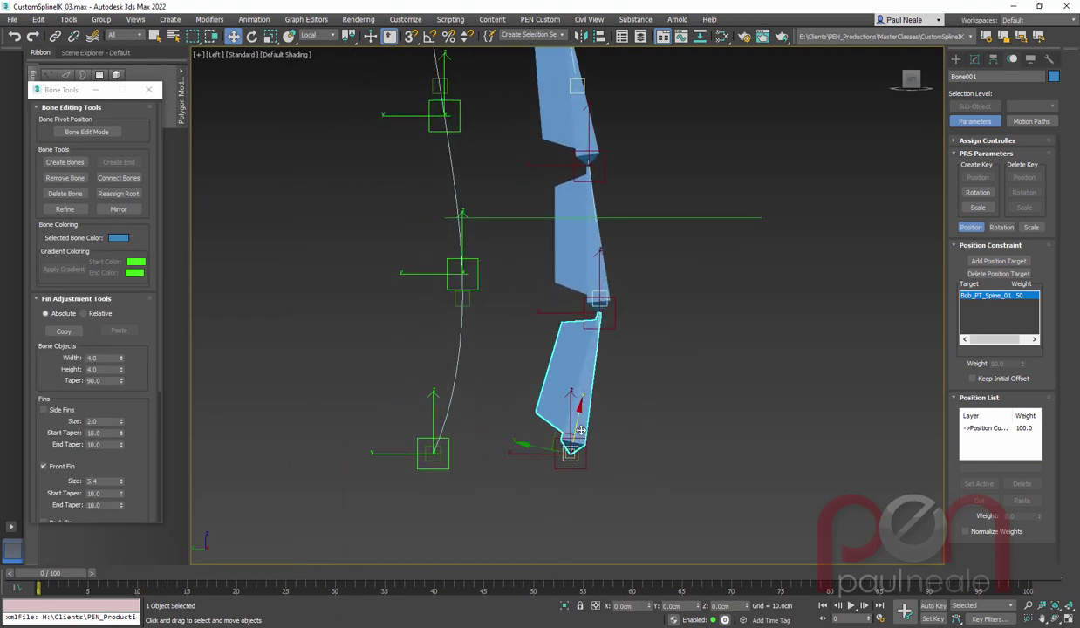
pyautogui.moveTo(580, 430); pyautogui.dragTo(567, 460, button='middle')
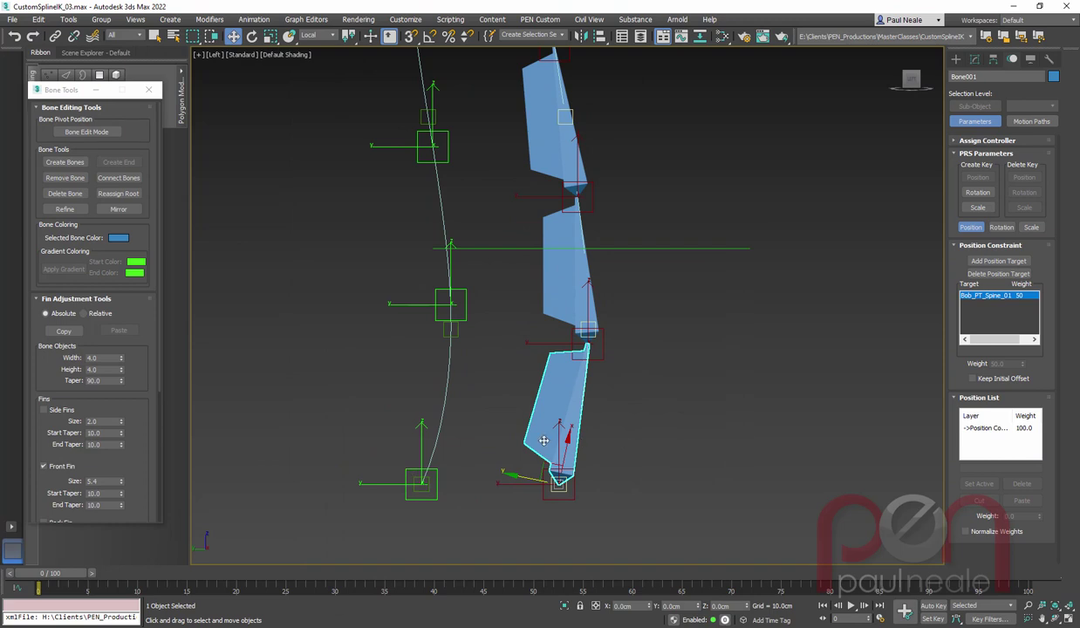
pyautogui.moveTo(492, 415); pyautogui.dragTo(481, 428, button='middle')
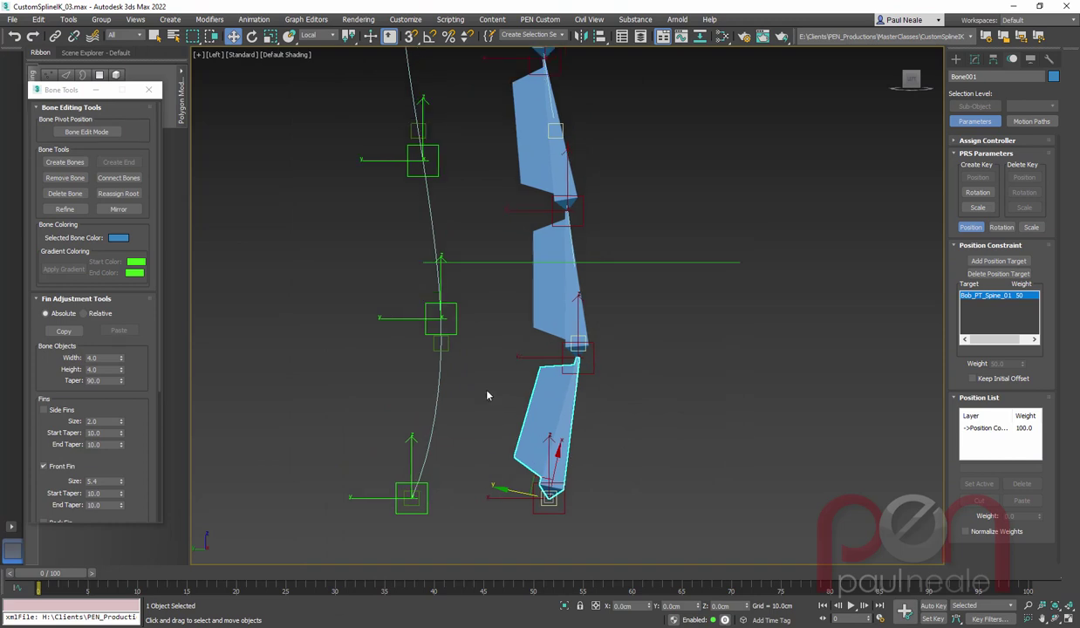
pyautogui.rightClick(487, 395)
pyautogui.moveTo(541, 417)
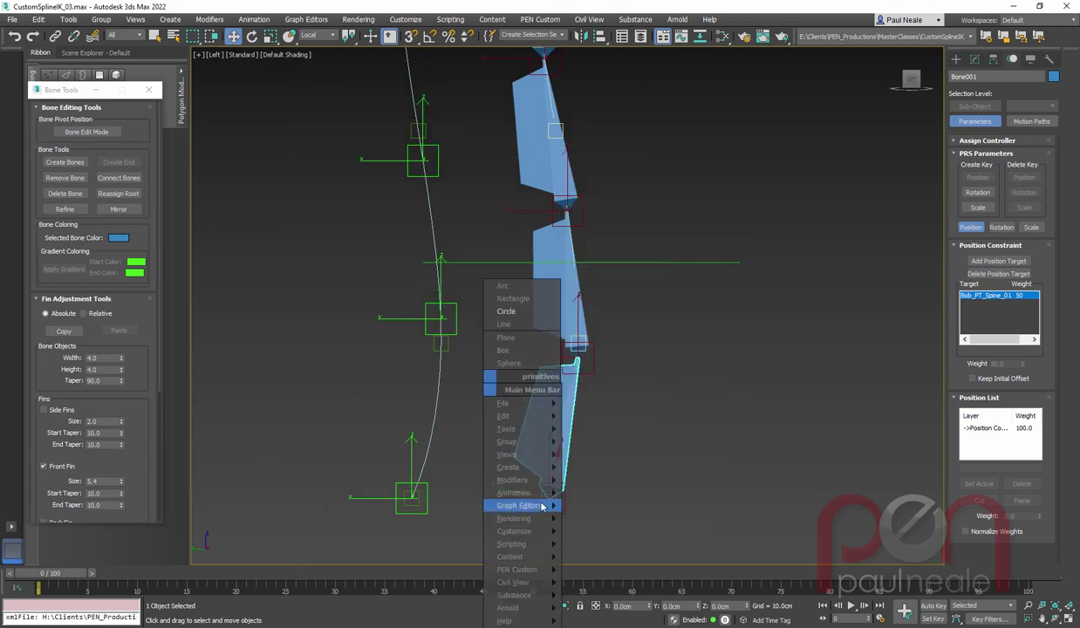
pyautogui.moveTo(536, 492)
pyautogui.moveTo(628, 453)
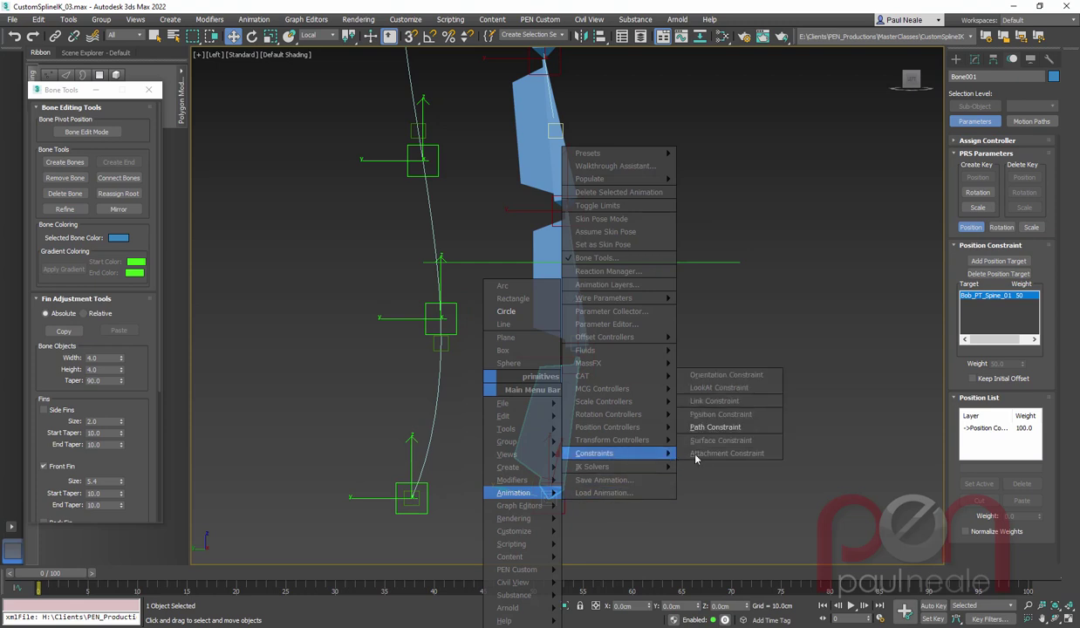
pyautogui.click(718, 387)
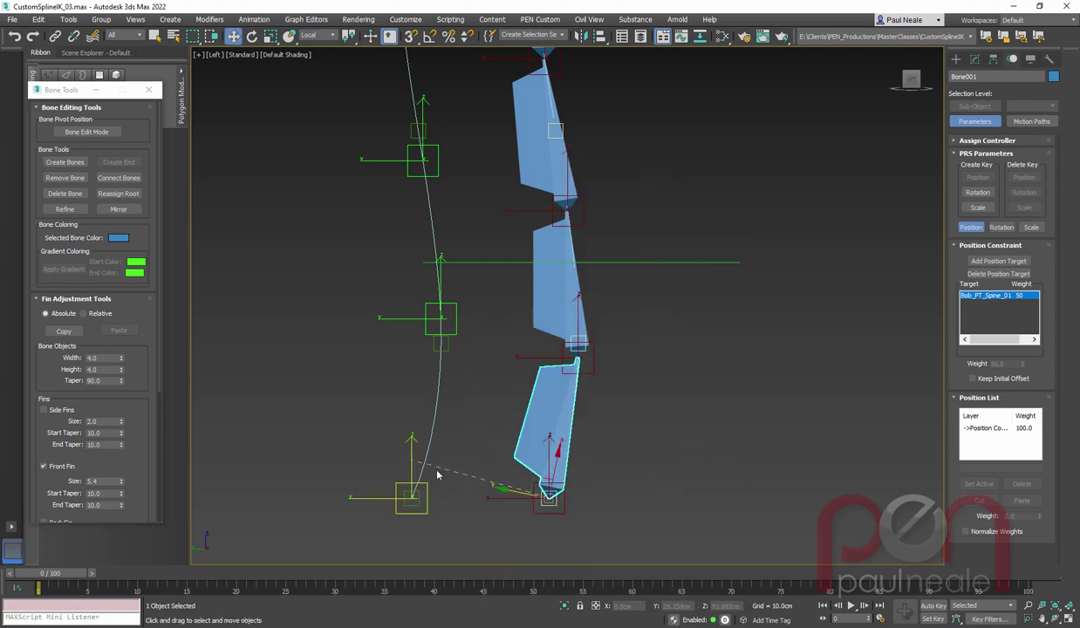
pyautogui.click(423, 461)
# Add a LookAt constraint to the lowest spine bone, targeting the Bob_PT_Spine_002 helper at the bone's tip.
pyautogui.rightClick(649, 397)
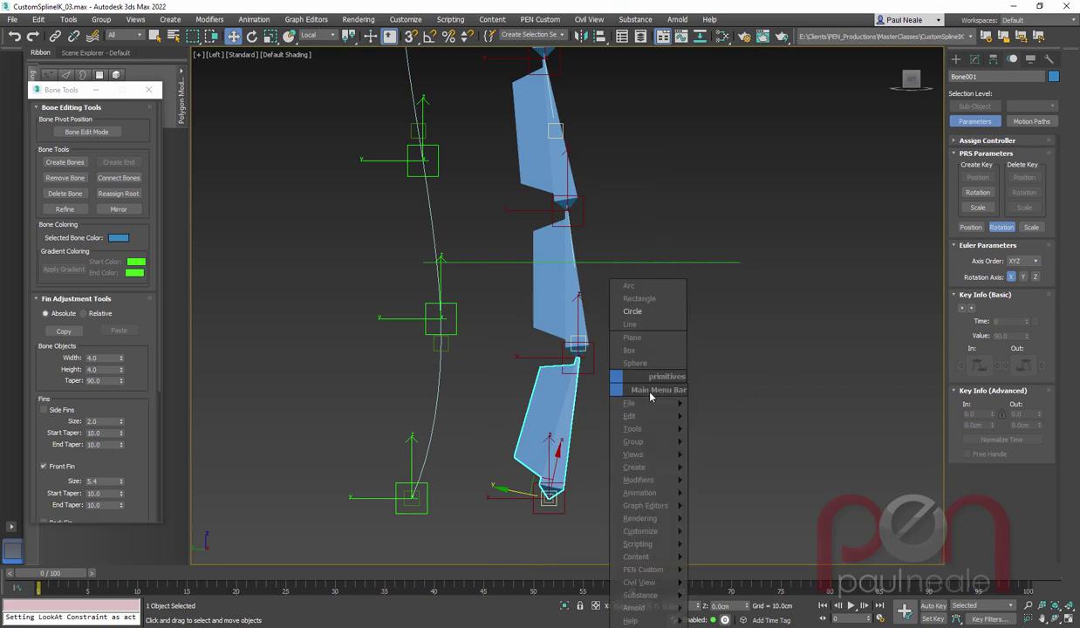
pyautogui.click(652, 393)
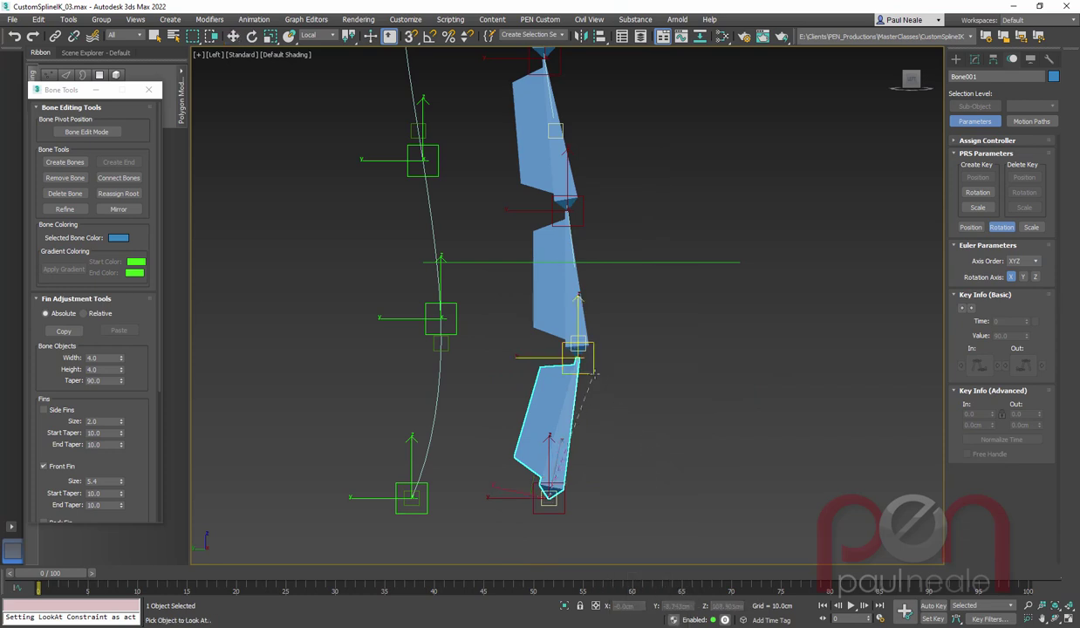
pyautogui.click(594, 373)
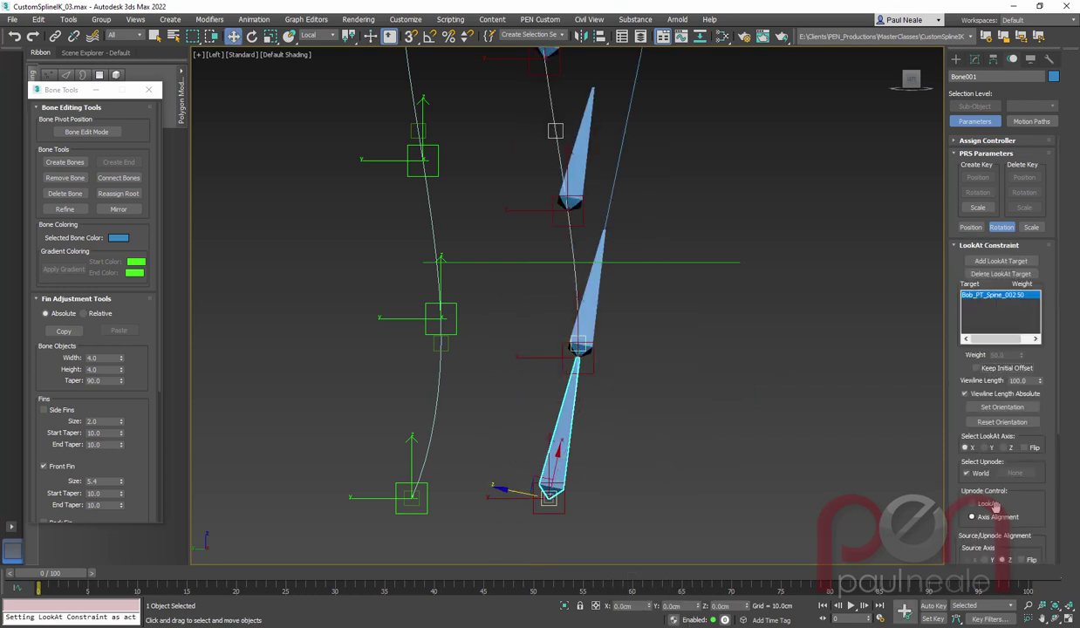
# Replace the World upnode with the lowest BoneUpNode helper, set Upnode Control to LookAt and the source axis to Y.
pyautogui.scroll(-2, 959, 488)
pyautogui.click(975, 403)
pyautogui.click(1012, 403)
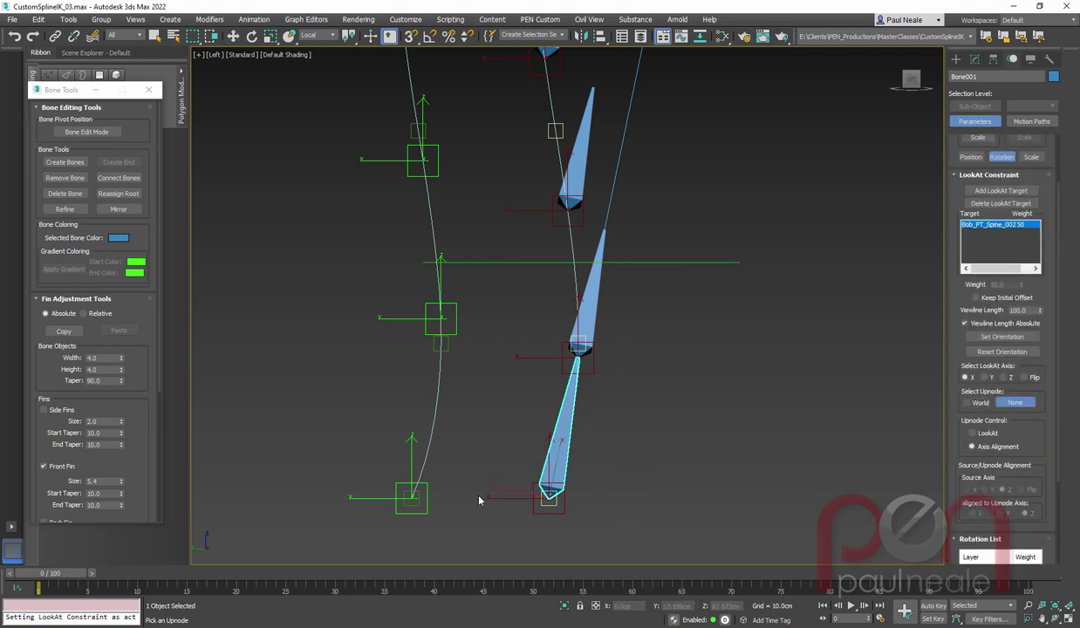
pyautogui.click(422, 499)
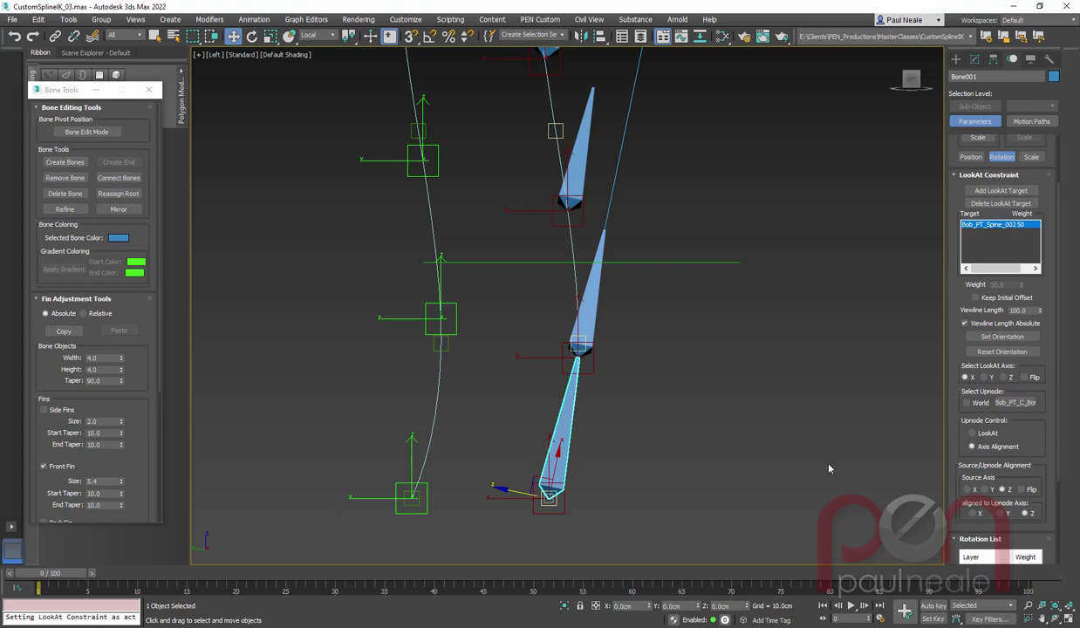
pyautogui.click(972, 433)
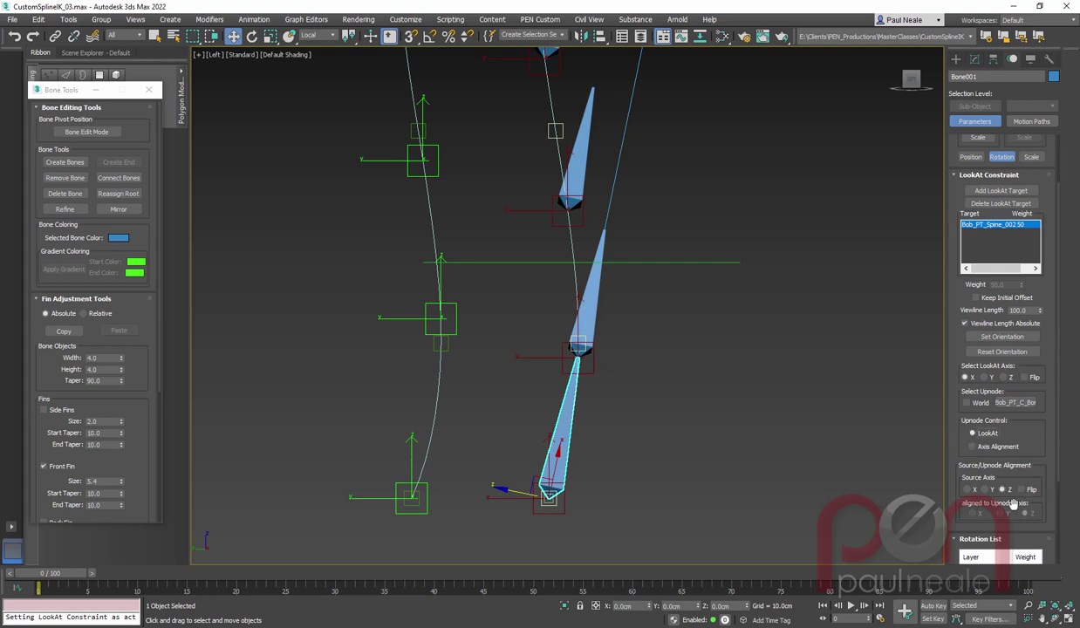
pyautogui.click(984, 489)
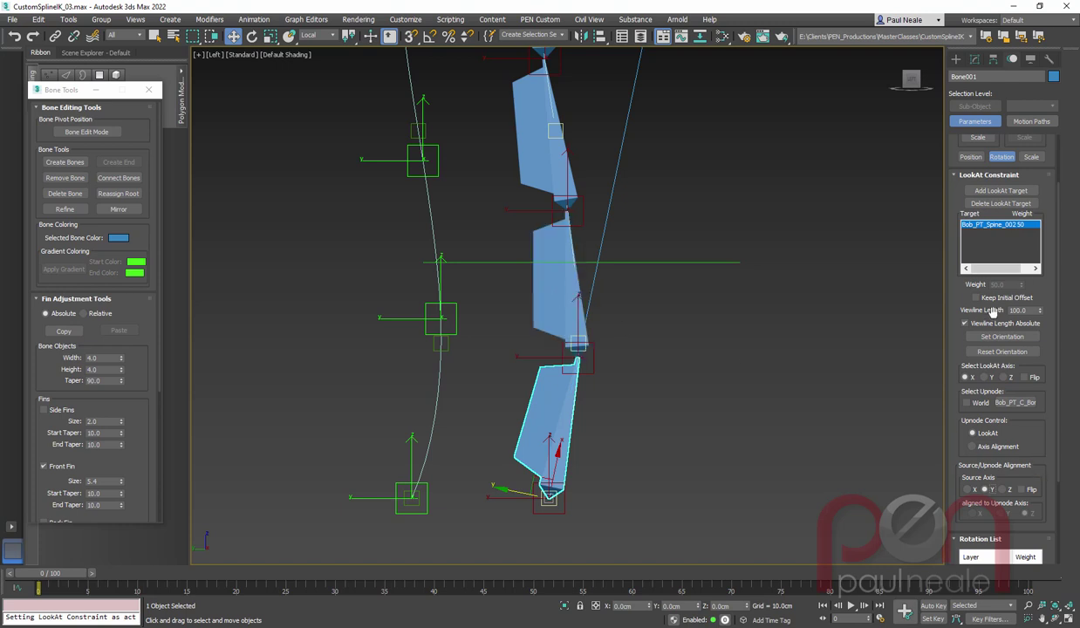
pyautogui.moveTo(661, 353); pyautogui.dragTo(590, 506, button='middle')
pyautogui.scroll(-3, 577, 445)
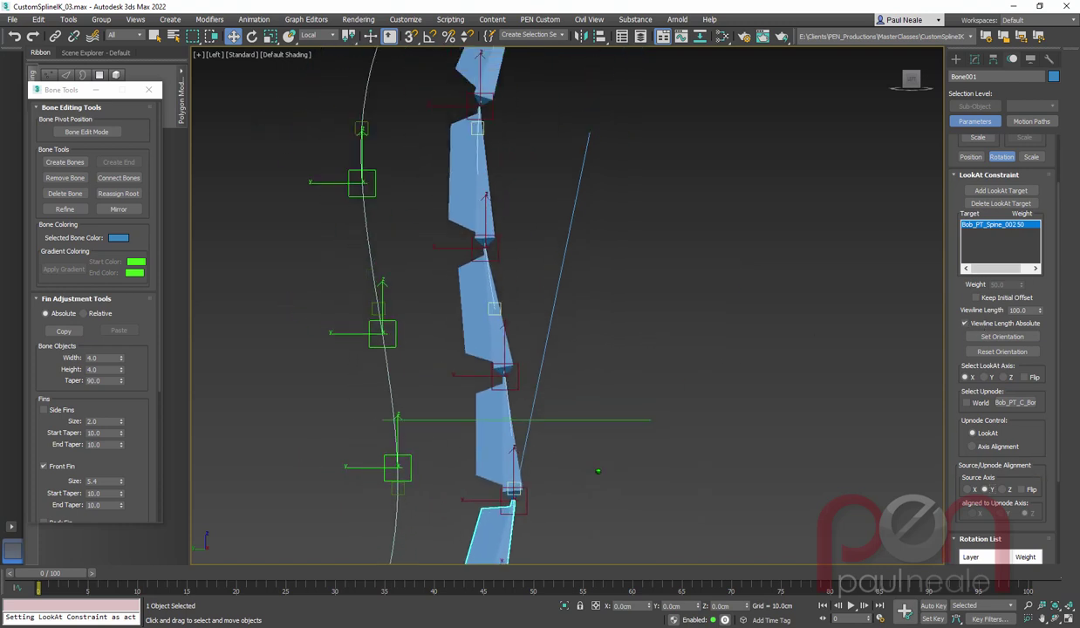
# Turn off Viewline Length Absolute and set the viewline length to 0 for the lowest spine bone's LookAt constraint.
pyautogui.moveTo(588, 340); pyautogui.dragTo(648, 203, button='middle')
pyautogui.scroll(2, 603, 299)
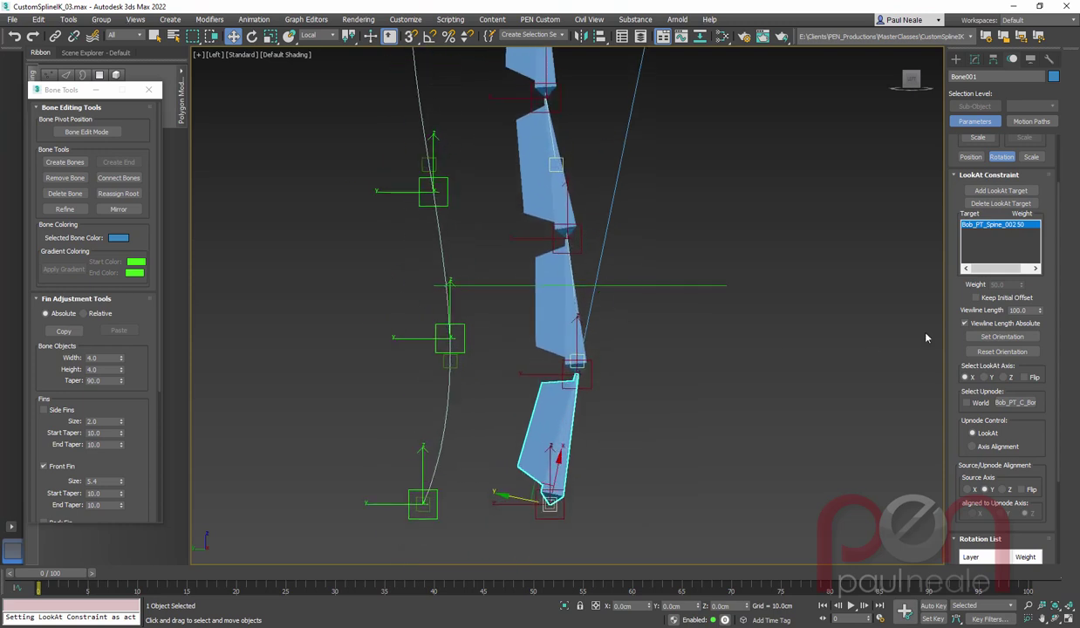
pyautogui.click(984, 323)
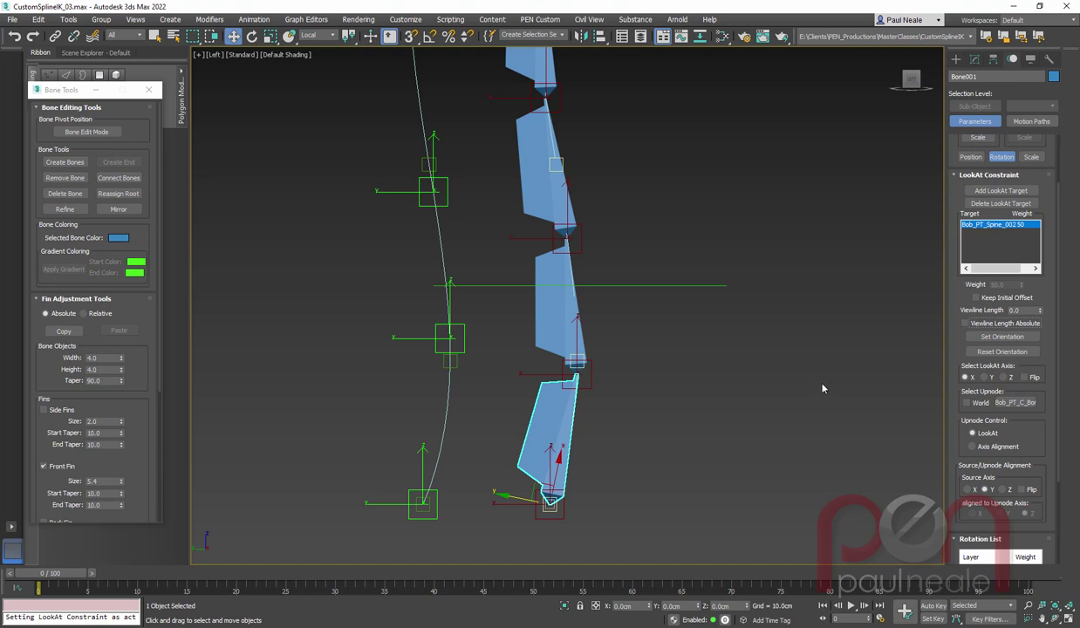
# Add a LookAt constraint to the second spine bone targeting Bob_PT_Spine_003, with Viewline Length Absolute off and viewline length 0.
pyautogui.click(567, 324)
pyautogui.rightClick(569, 320)
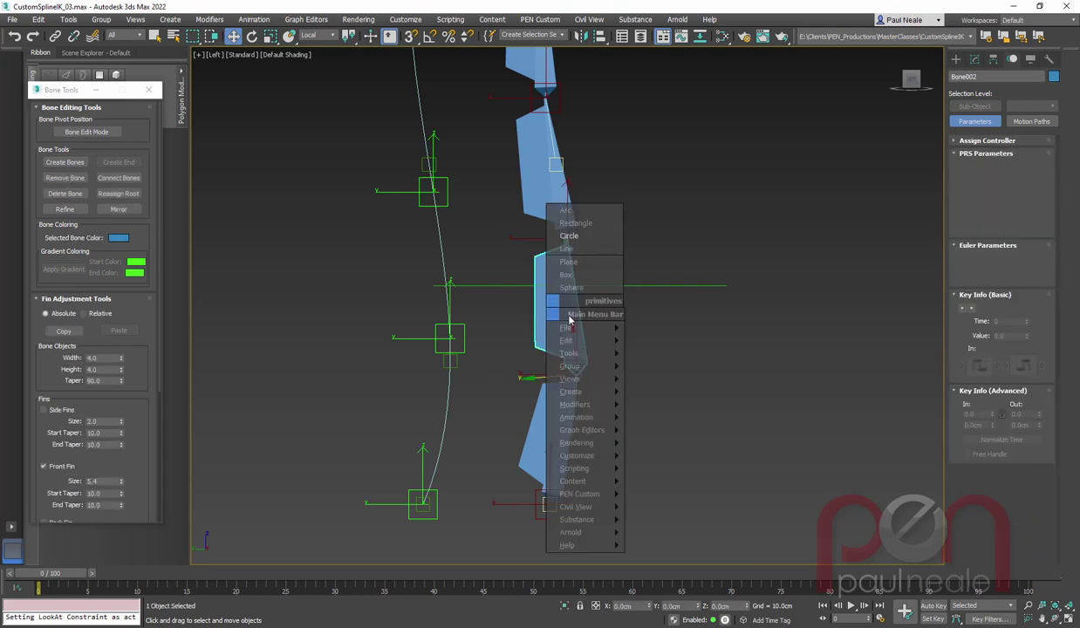
pyautogui.click(593, 316)
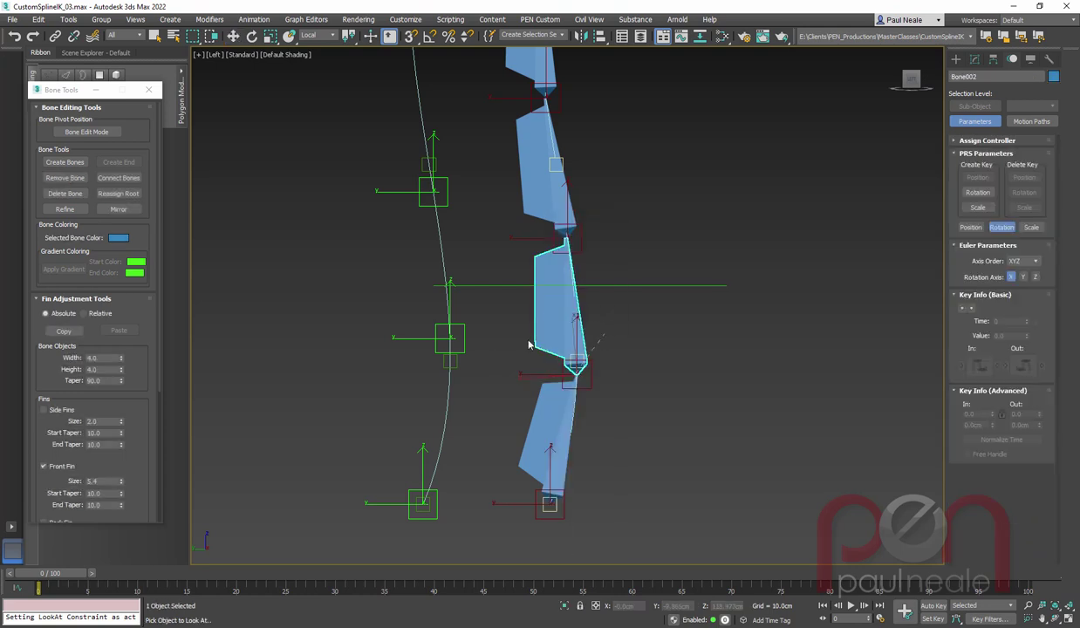
pyautogui.click(582, 235)
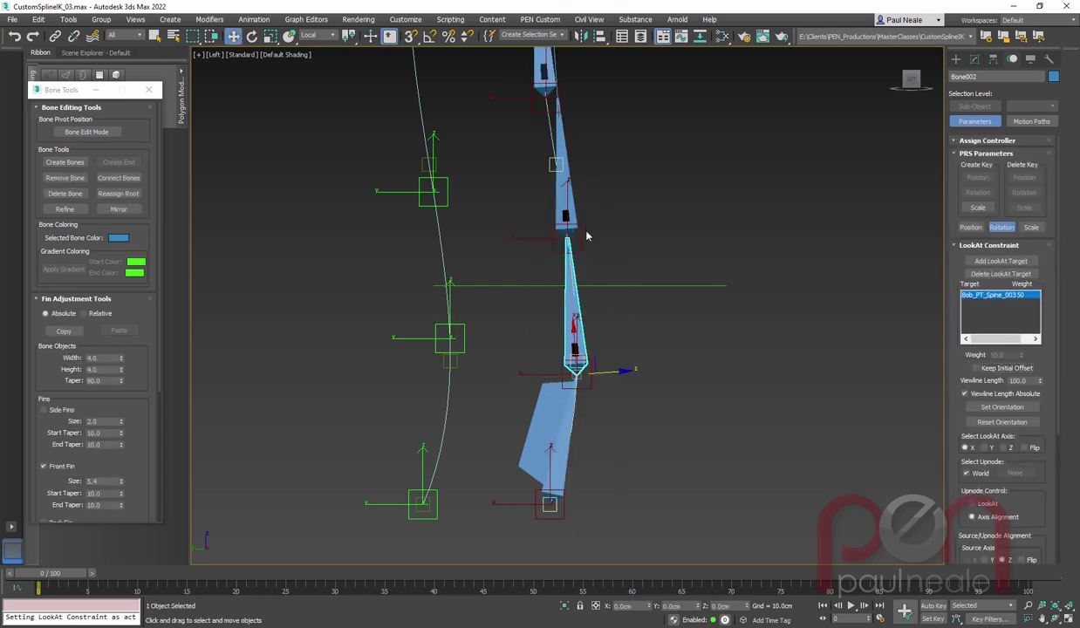
pyautogui.click(971, 396)
pyautogui.rightClick(1039, 381)
# Replace the second bone's World upnode with the second-lowest BoneUpNode helper, setting Upnode Control to LookAt and source axis to Y.
pyautogui.scroll(-3, 955, 349)
pyautogui.click(965, 360)
pyautogui.click(1014, 360)
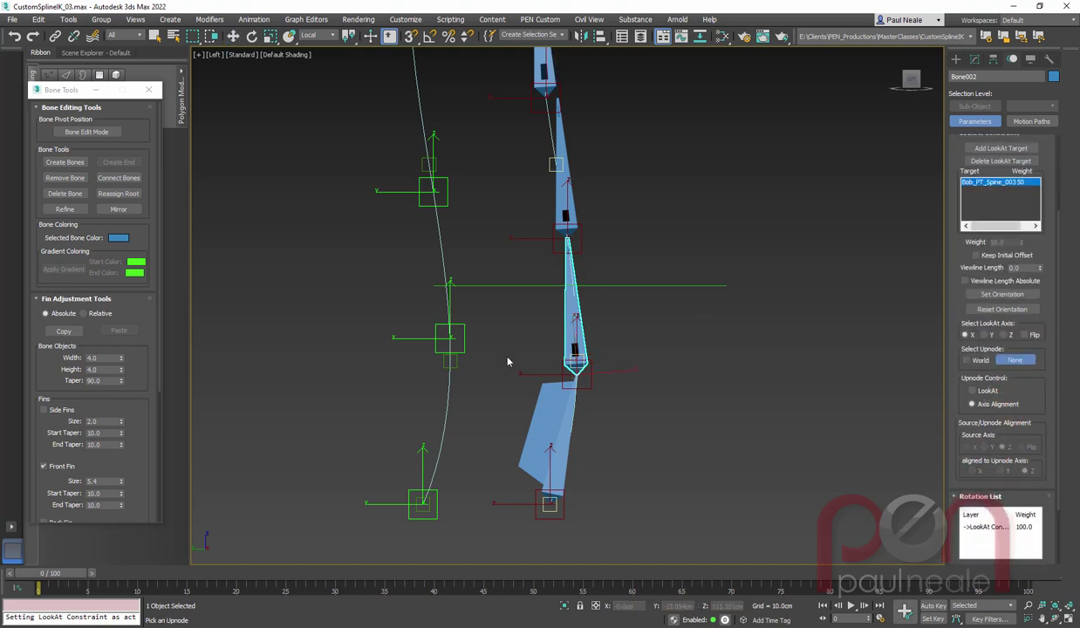
pyautogui.click(449, 337)
pyautogui.click(972, 391)
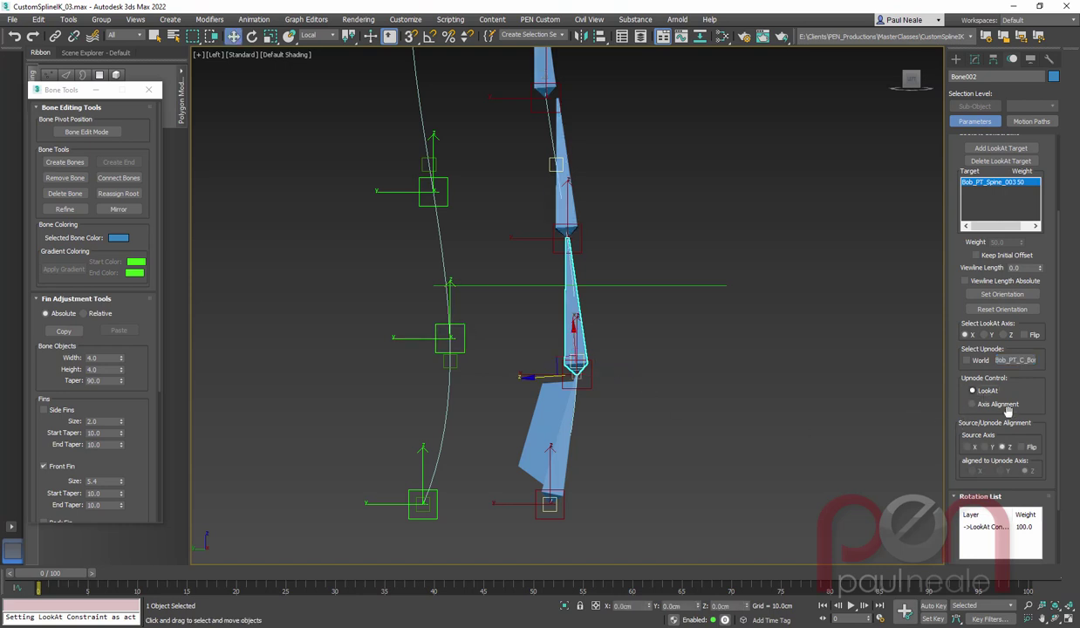
pyautogui.click(984, 448)
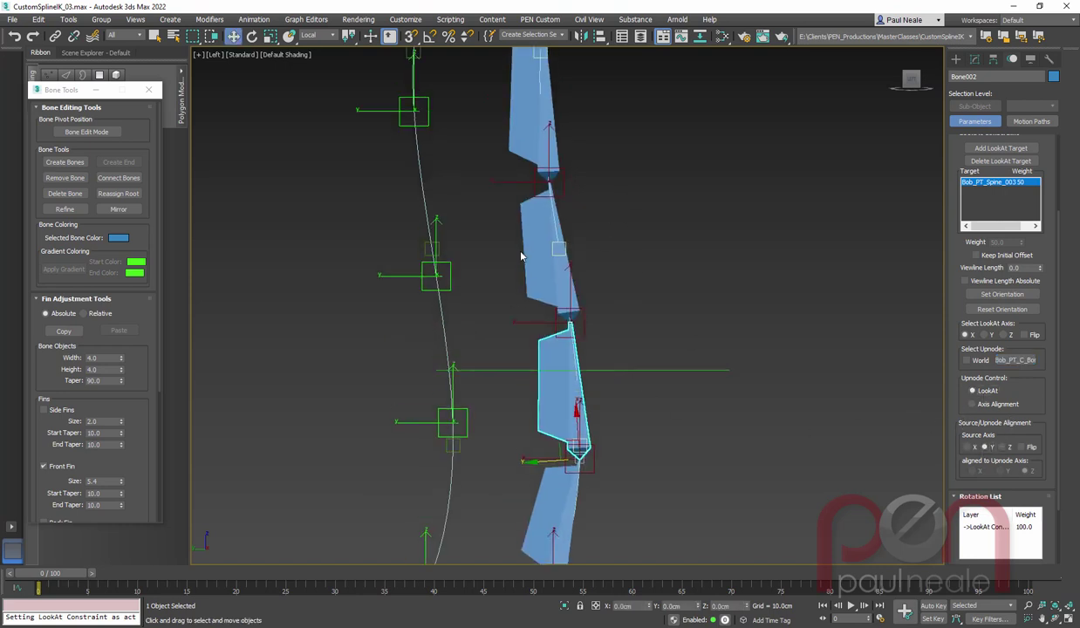
# Add a LookAt constraint to the third spine bone, targeting Bob_PT_Spine_004, and set its viewline length to 0.
pyautogui.click(522, 249)
pyautogui.rightClick(575, 242)
pyautogui.click(636, 249)
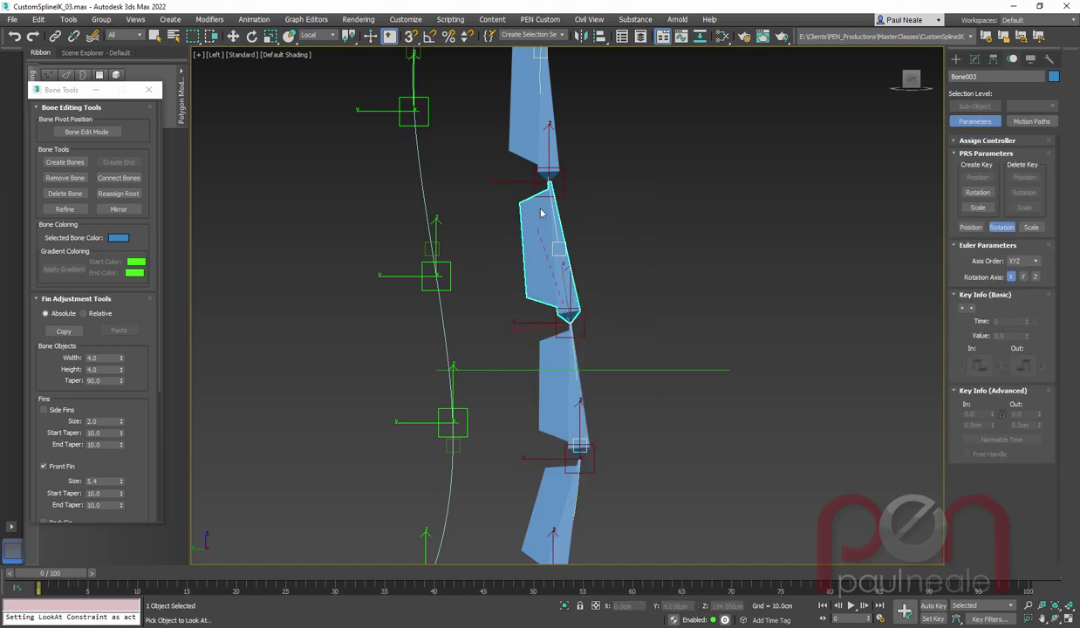
pyautogui.click(561, 185)
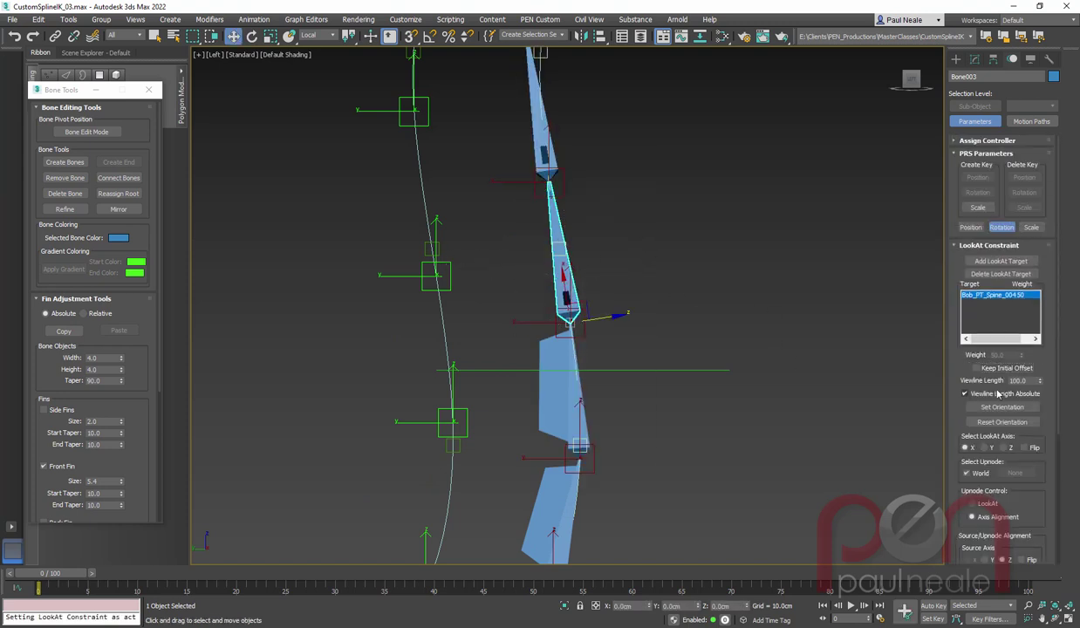
pyautogui.rightClick(1040, 381)
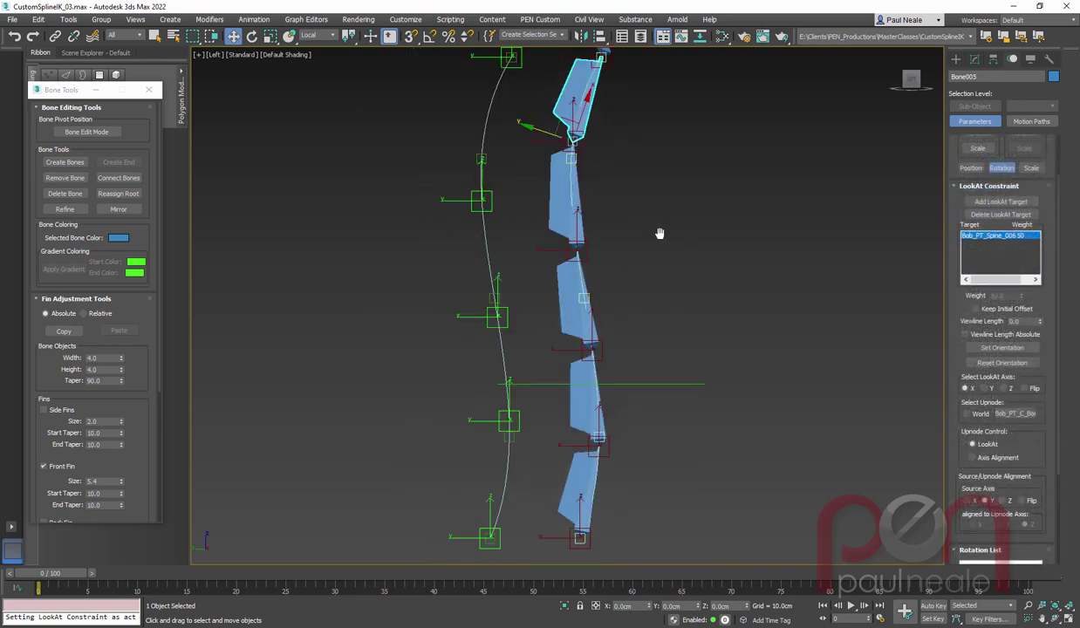
# Examine the small point helpers on the upnode spline from an angled view, selecting the middle one.
pyautogui.scroll(-2, 661, 228)
pyautogui.moveTo(653, 263); pyautogui.dragTo(637, 311, button='middle')
pyautogui.scroll(1, 646, 274)
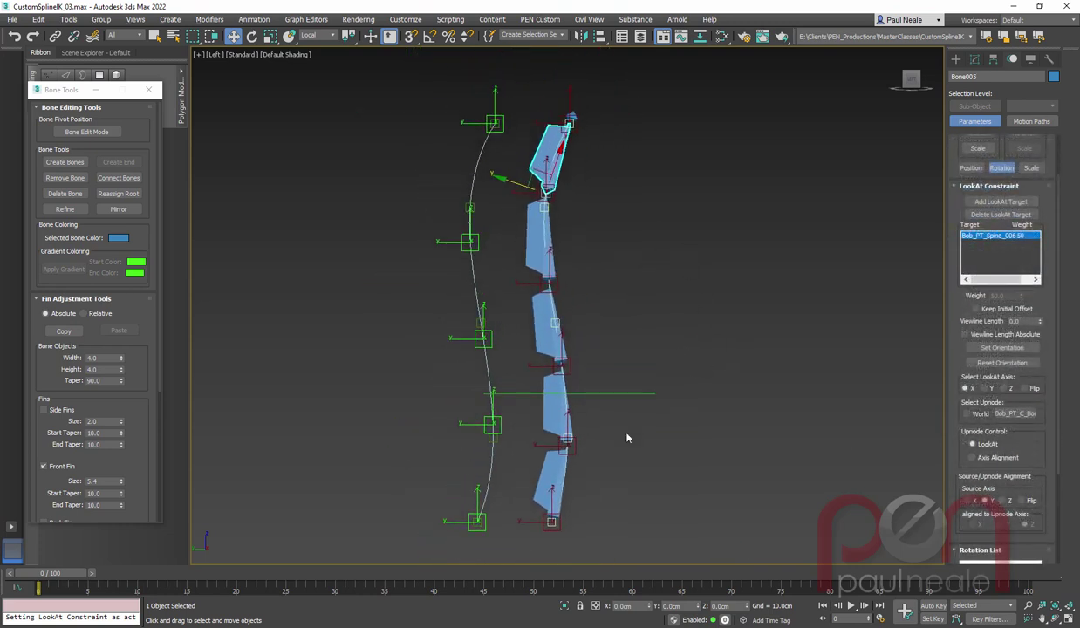
pyautogui.keyDown('alt'); pyautogui.moveTo(602, 445); pyautogui.dragTo(510, 397, button='middle'); pyautogui.keyUp('alt')
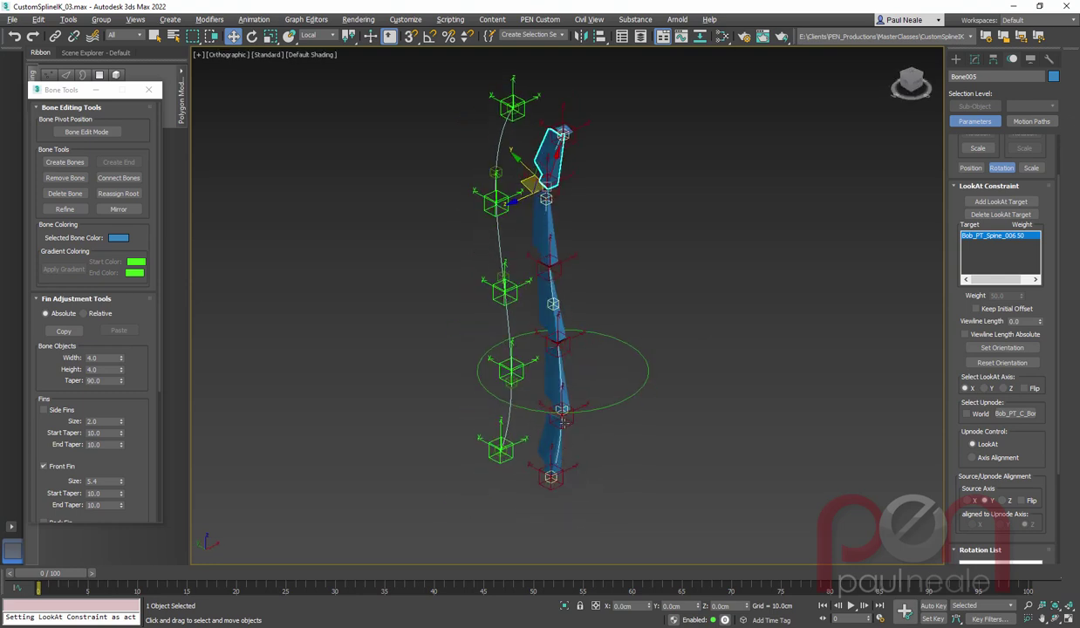
pyautogui.click(513, 378)
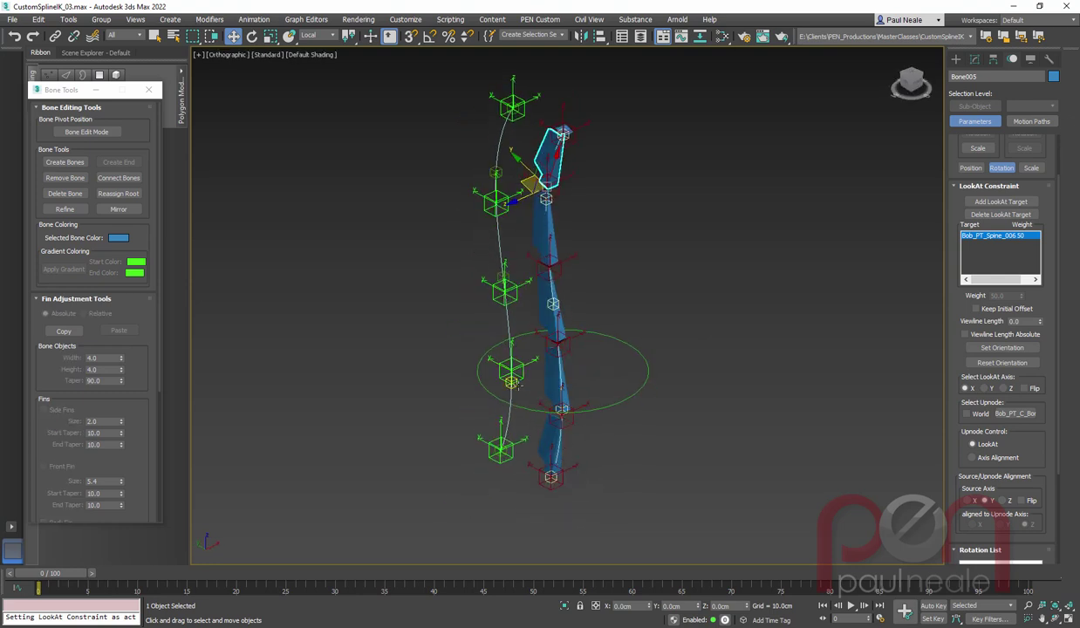
pyautogui.rightClick(523, 379)
pyautogui.click(545, 405)
pyautogui.moveTo(523, 364); pyautogui.dragTo(529, 392)
pyautogui.click(504, 279)
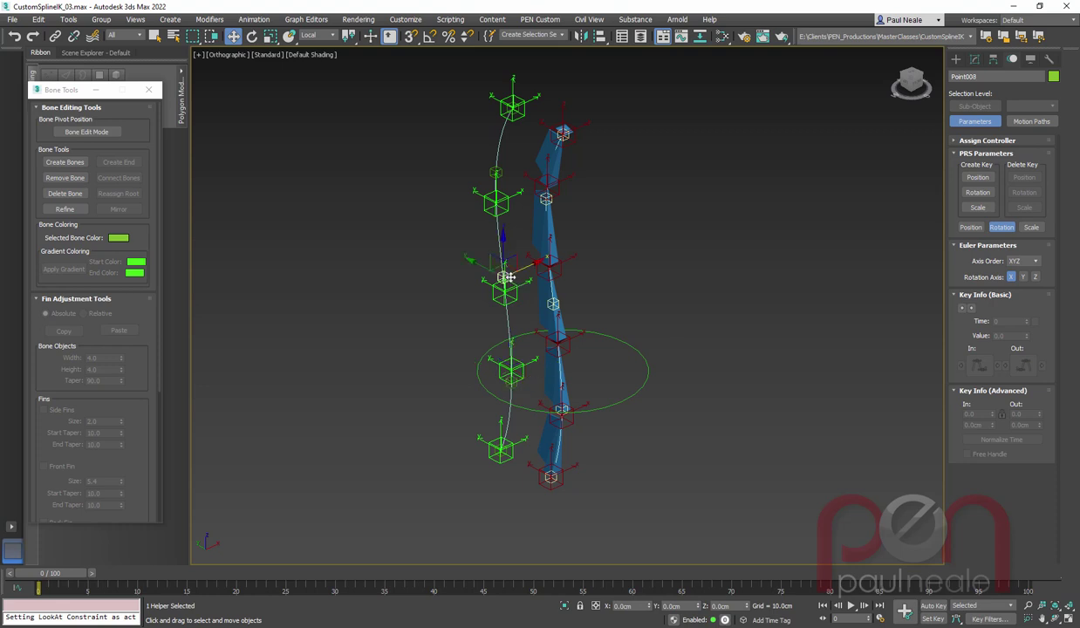
pyautogui.moveTo(504, 279)
pyautogui.mouseDown()
pyautogui.moveTo(499, 292)
pyautogui.moveTo(526, 274)
pyautogui.moveTo(481, 288)
pyautogui.moveTo(507, 272)
pyautogui.mouseUp()
# Select the five large BoneUpNode helpers along the upnode spline and change their object color to red.
pyautogui.keyDown('ctrl'); pyautogui.click(513, 445); pyautogui.keyUp('ctrl')
pyautogui.keyDown('ctrl'); pyautogui.click(511, 368); pyautogui.keyUp('ctrl')
pyautogui.keyDown('ctrl'); pyautogui.click(506, 201); pyautogui.keyUp('ctrl')
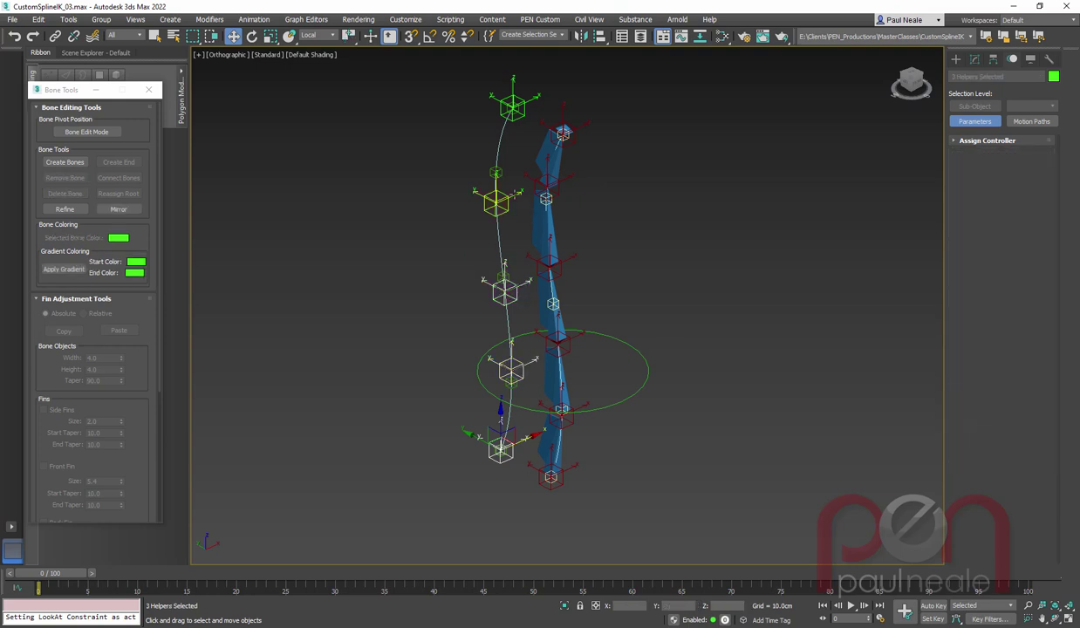
pyautogui.keyDown('ctrl'); pyautogui.click(511, 117); pyautogui.keyUp('ctrl')
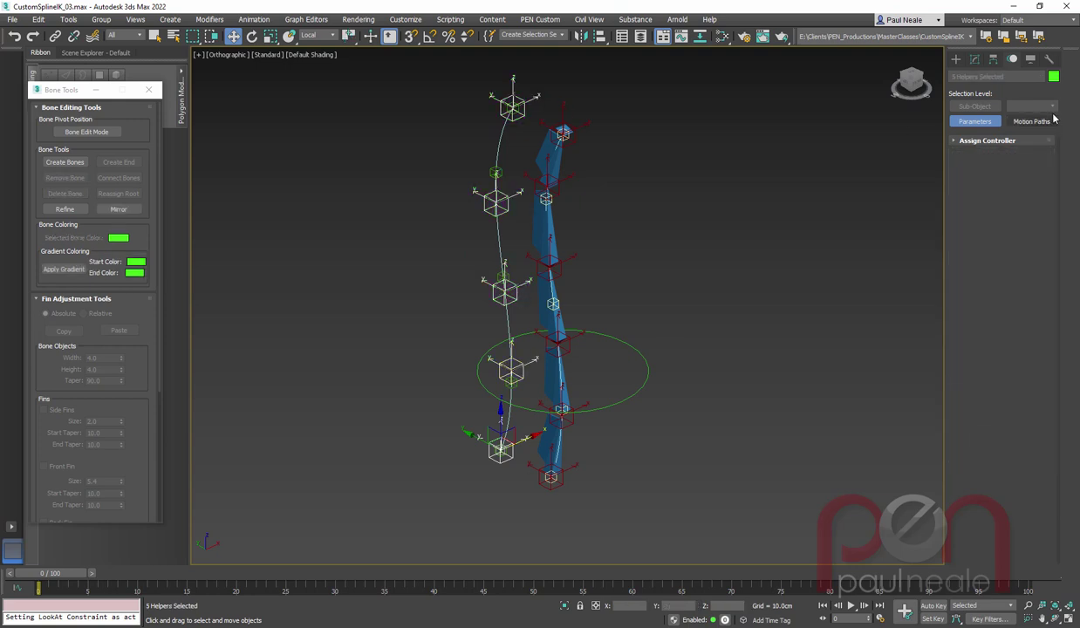
pyautogui.click(1053, 76)
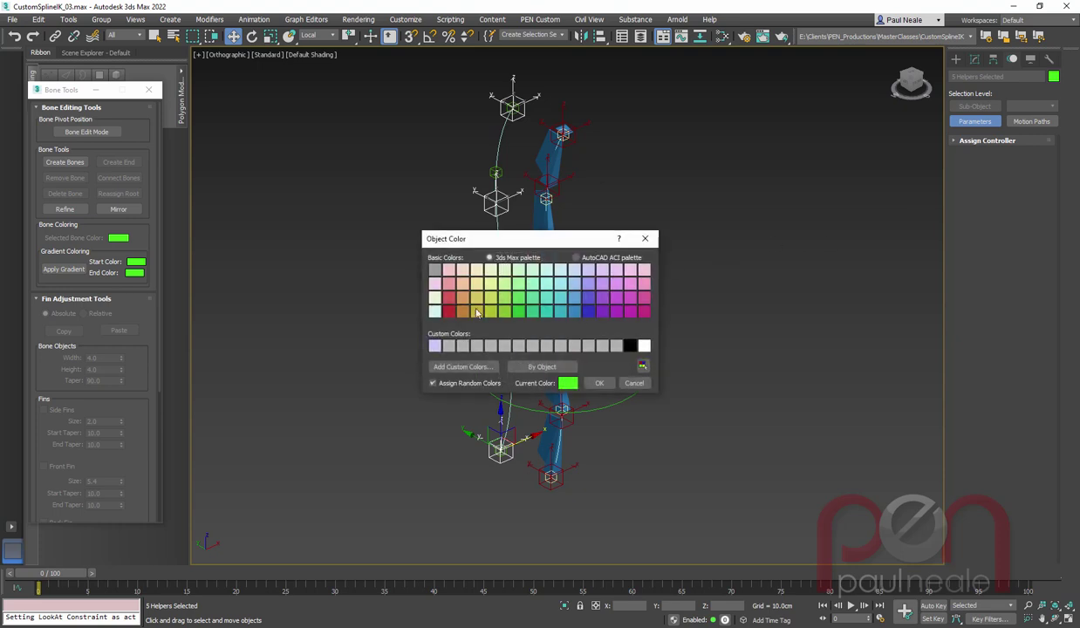
pyautogui.click(449, 298)
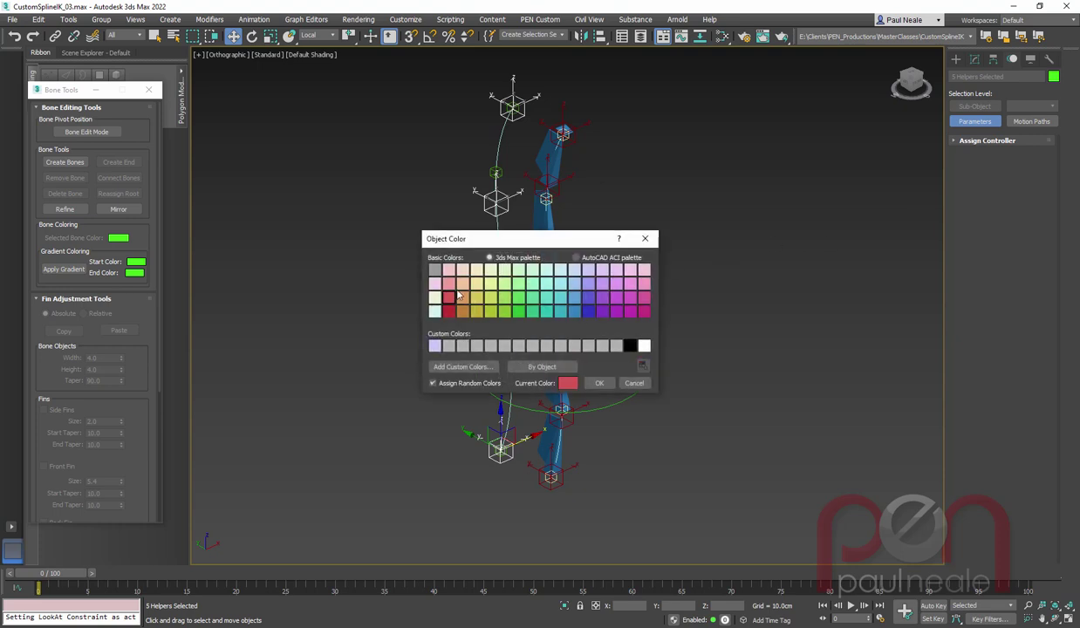
pyautogui.click(600, 383)
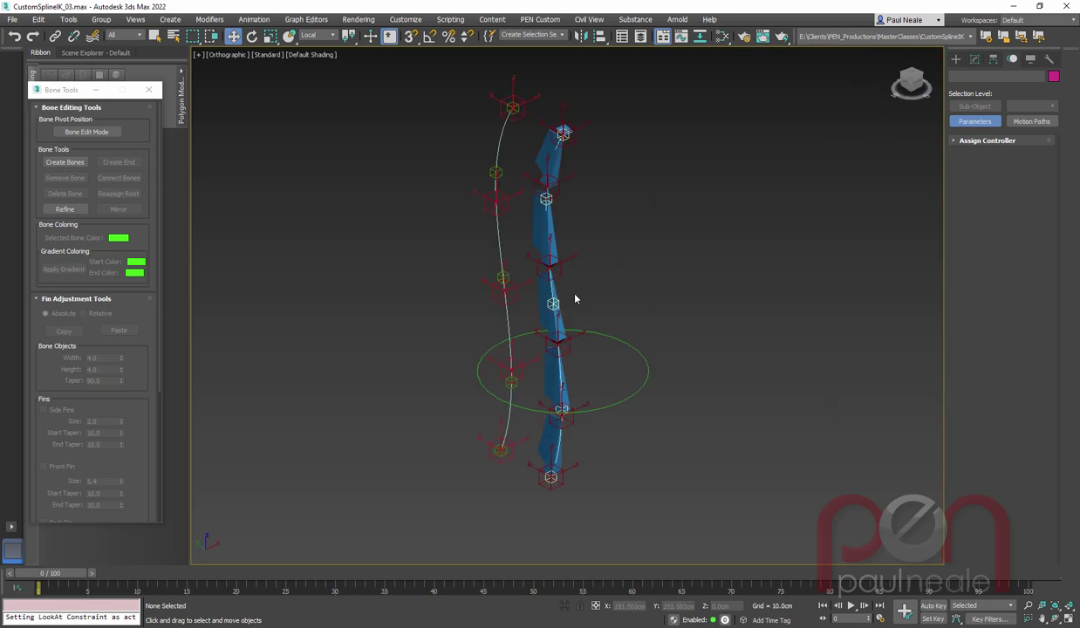
# Switch to a perspective view of the spine and select the circle shape around its lower part.
pyautogui.moveTo(598, 277); pyautogui.dragTo(597, 308, button='middle')
pyautogui.press('p')
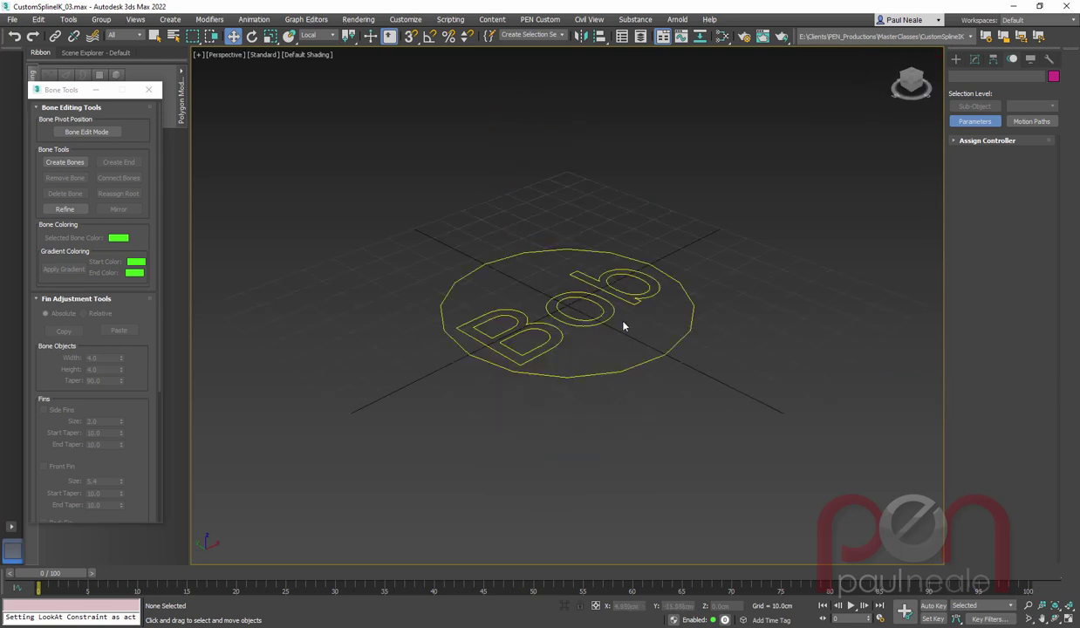
pyautogui.keyDown('alt'); pyautogui.moveTo(646, 306); pyautogui.dragTo(658, 356, button='middle'); pyautogui.keyUp('alt')
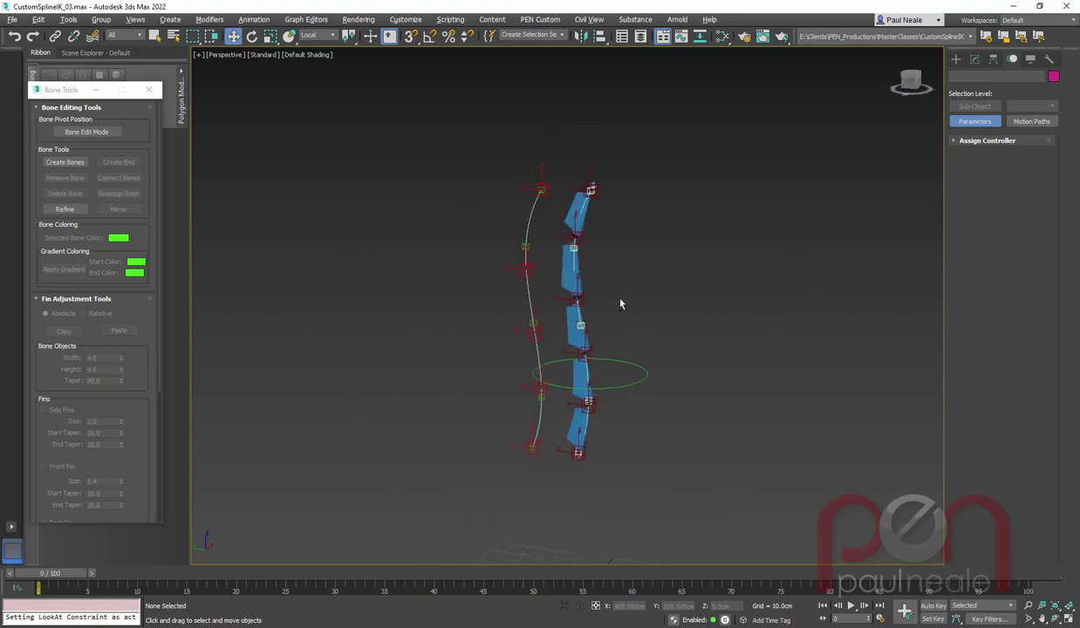
pyautogui.scroll(3, 600, 299)
pyautogui.click(661, 411)
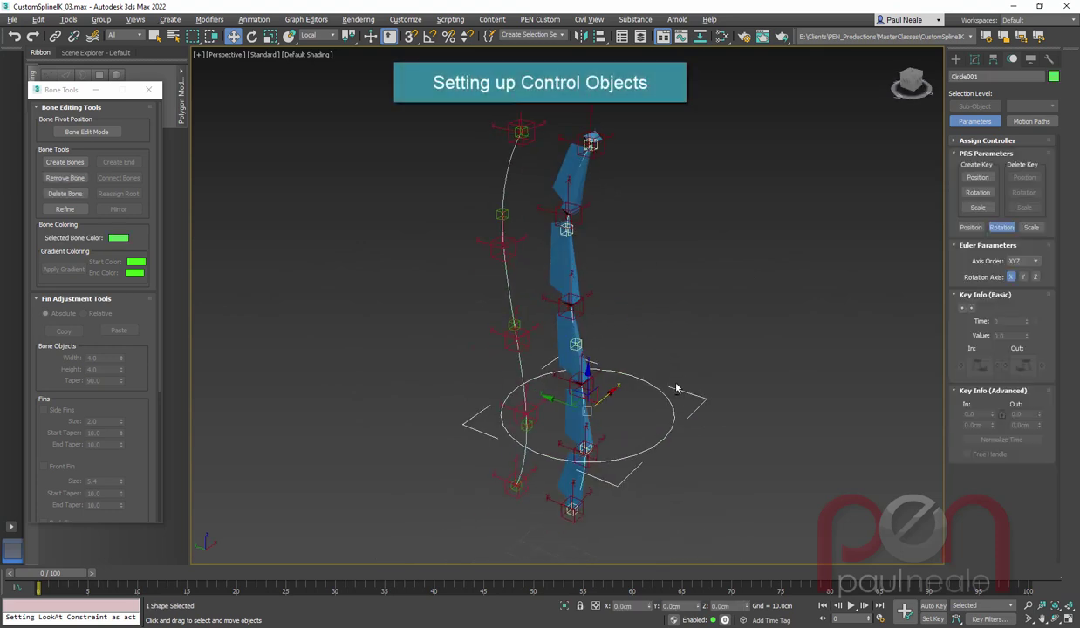
pyautogui.keyDown('alt'); pyautogui.moveTo(651, 385); pyautogui.dragTo(665, 425, button='middle'); pyautogui.keyUp('alt')
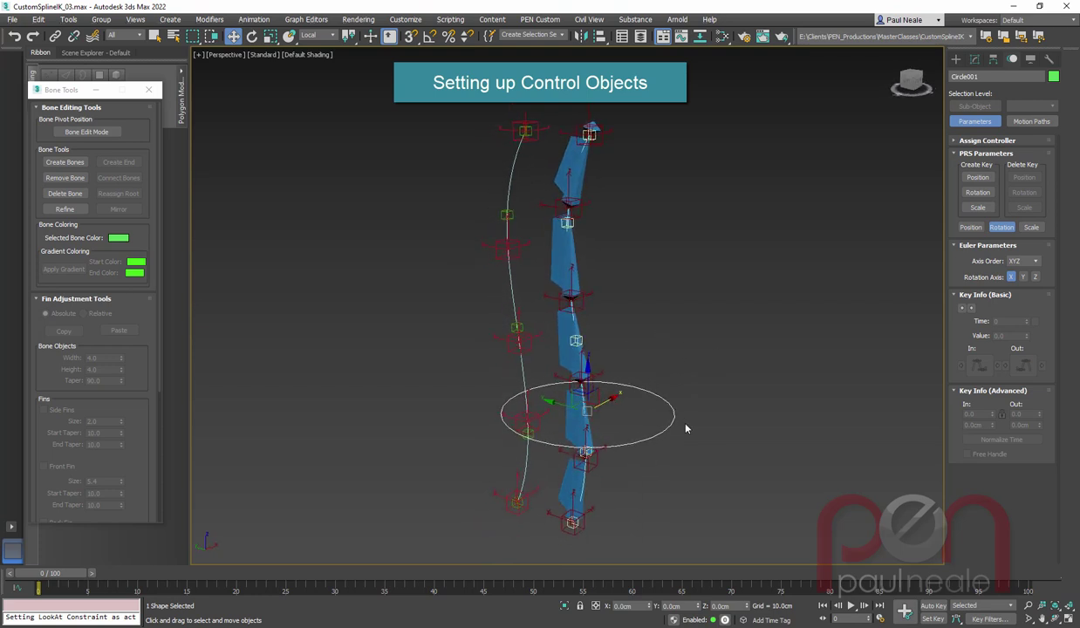
pyautogui.keyDown('alt'); pyautogui.moveTo(640, 317); pyautogui.dragTo(681, 330, button='middle'); pyautogui.keyUp('alt')
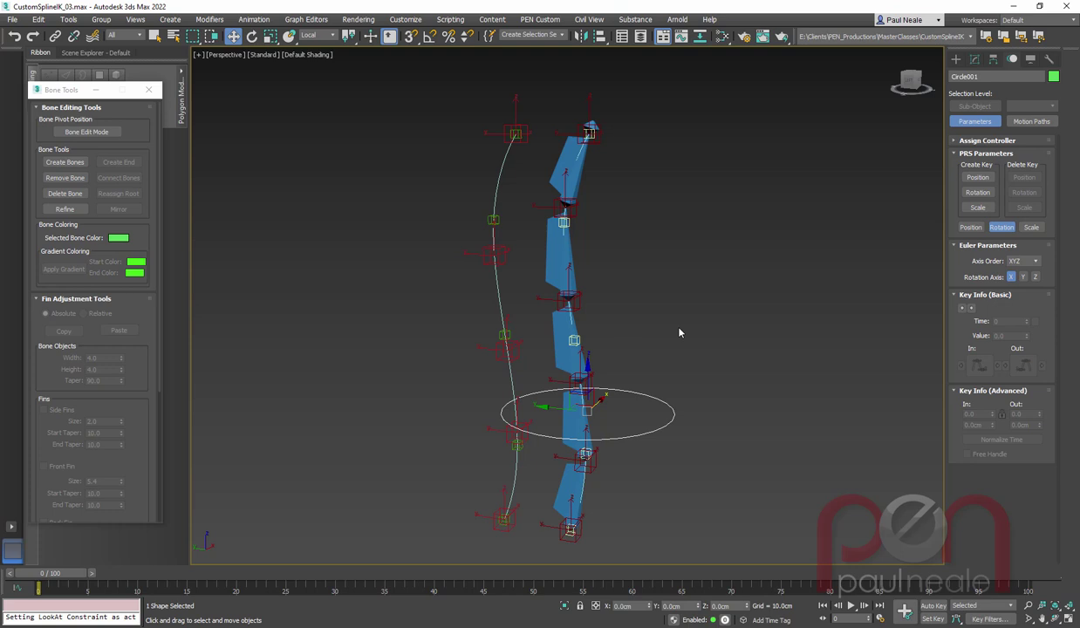
# Clone the circle control at the base of the spine as one independent copy.
pyautogui.moveTo(663, 371); pyautogui.dragTo(648, 266, button='middle')
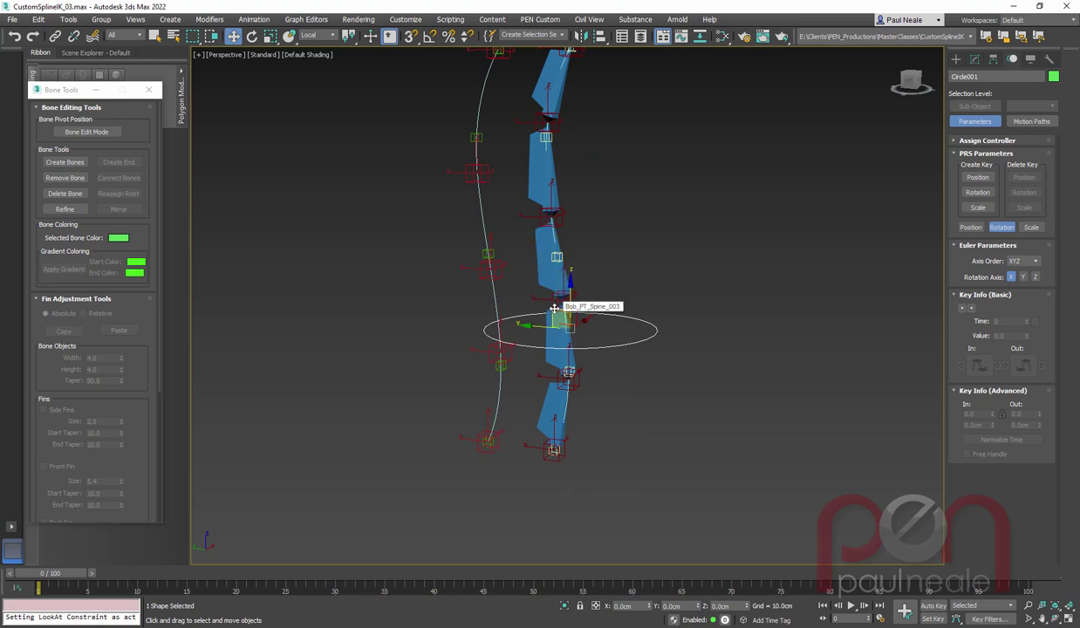
pyautogui.click(540, 425)
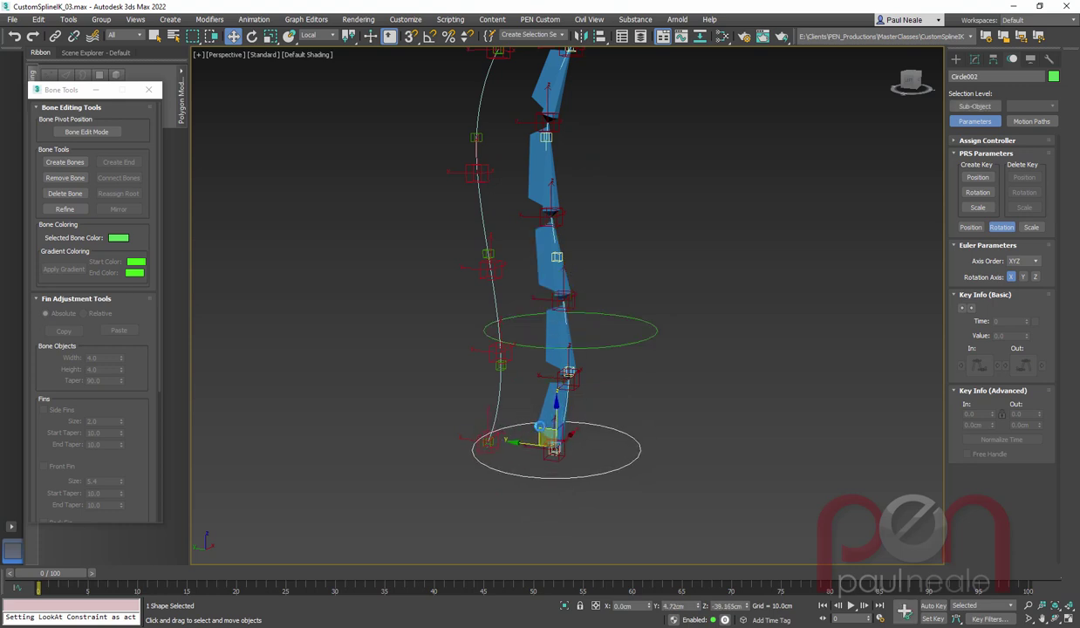
pyautogui.keyDown('shift'); pyautogui.click(541, 425); pyautogui.keyUp('shift')
pyautogui.click(495, 296)
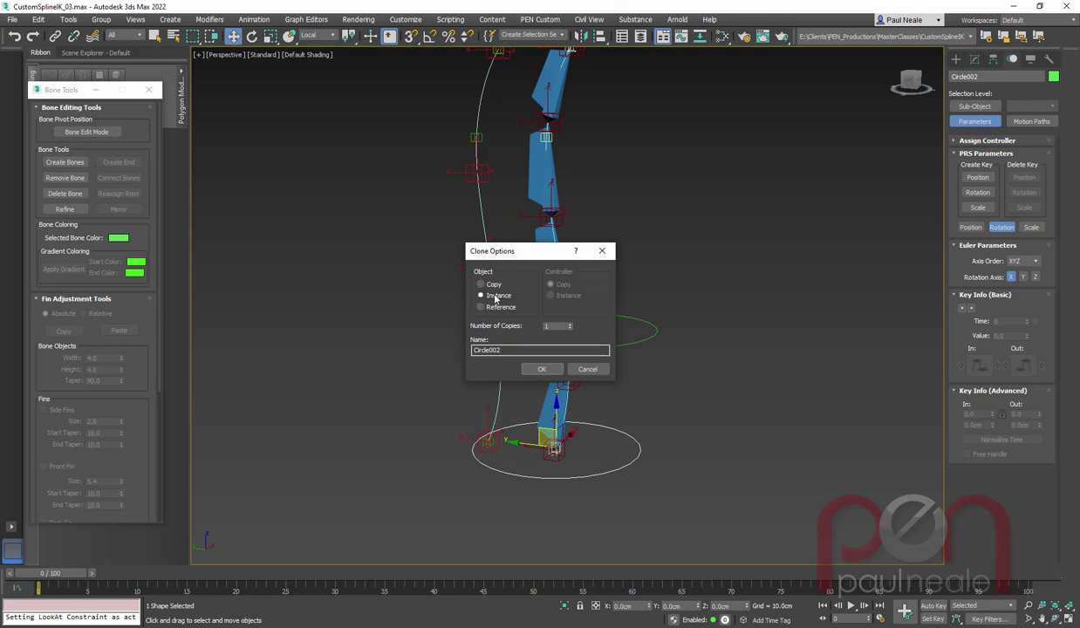
pyautogui.click(481, 284)
pyautogui.click(540, 373)
# Align the copied circle to the lowest spine bone's center in X, Y and Z position, matching its orientation on all three axes.
pyautogui.scroll(4, 624, 417)
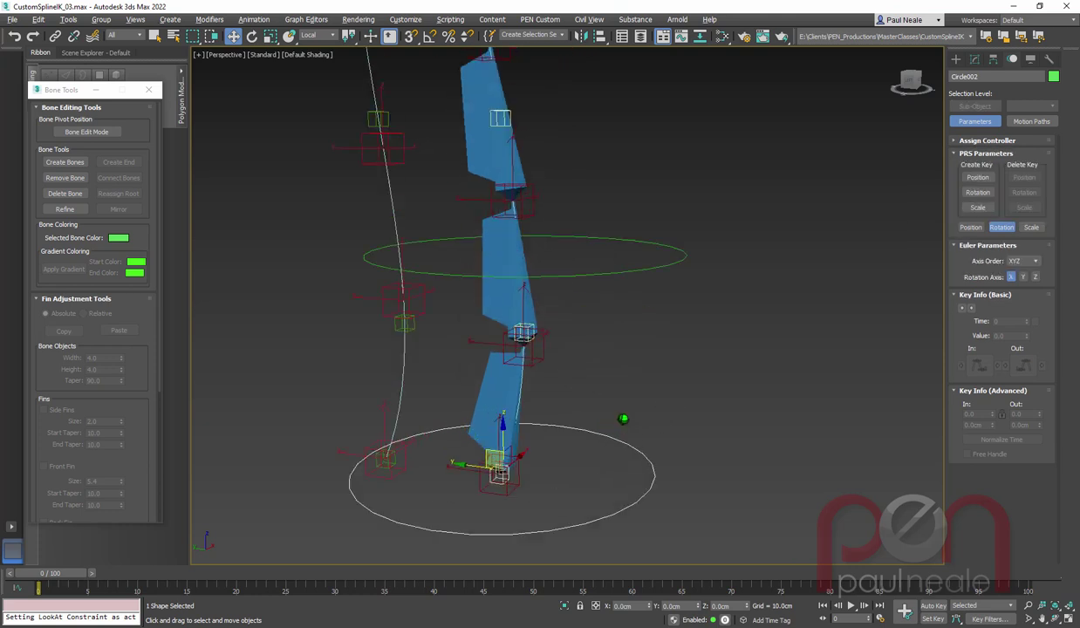
pyautogui.moveTo(618, 390); pyautogui.dragTo(636, 384, button='middle')
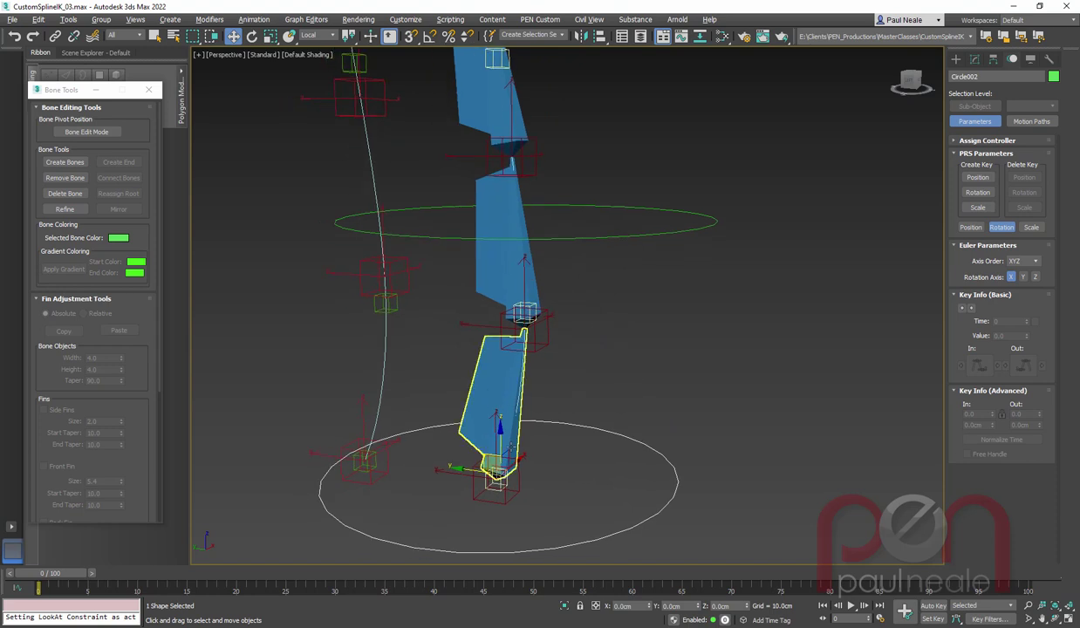
pyautogui.hotkey('alt', 'a')
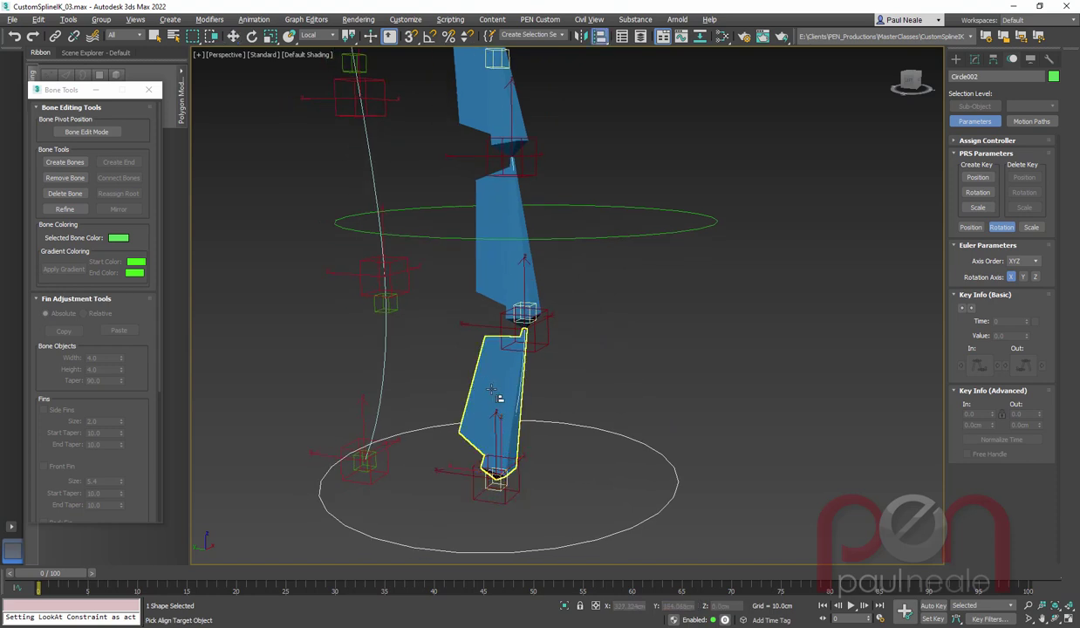
pyautogui.click(499, 398)
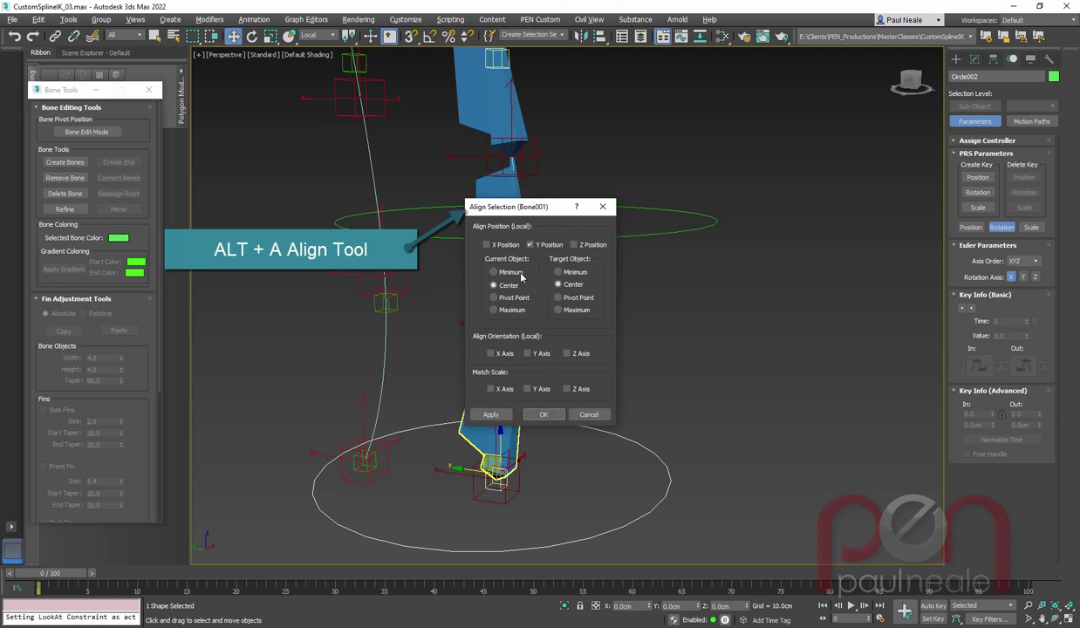
pyautogui.click(491, 353)
pyautogui.click(575, 356)
pyautogui.click(511, 248)
pyautogui.click(574, 249)
pyautogui.click(547, 414)
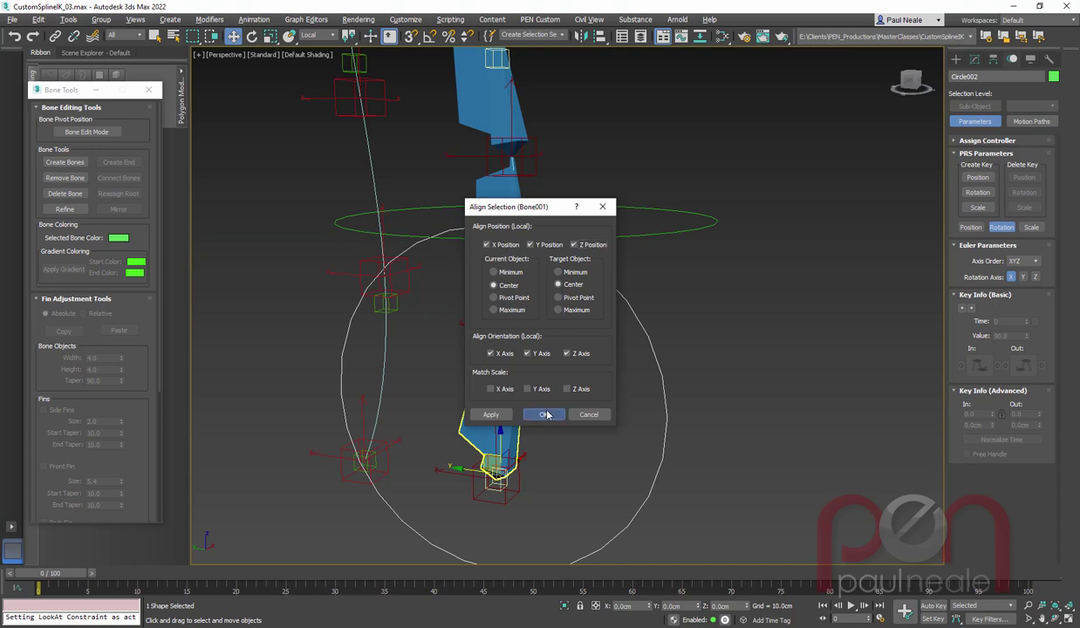
pyautogui.click(545, 415)
# Align the copied circle's pivot point to the lowest bone's pivot point.
pyautogui.moveTo(586, 403); pyautogui.dragTo(645, 358, button='middle')
pyautogui.hotkey('alt', 'a')
pyautogui.click(502, 328)
pyautogui.click(493, 297)
pyautogui.click(557, 298)
pyautogui.click(537, 416)
# Rotate the bottom circle about its local Y axis with angle snapping on so it lies across the lowest bone.
pyautogui.keyDown('alt'); pyautogui.moveTo(653, 415); pyautogui.dragTo(577, 350, button='middle'); pyautogui.keyUp('alt')
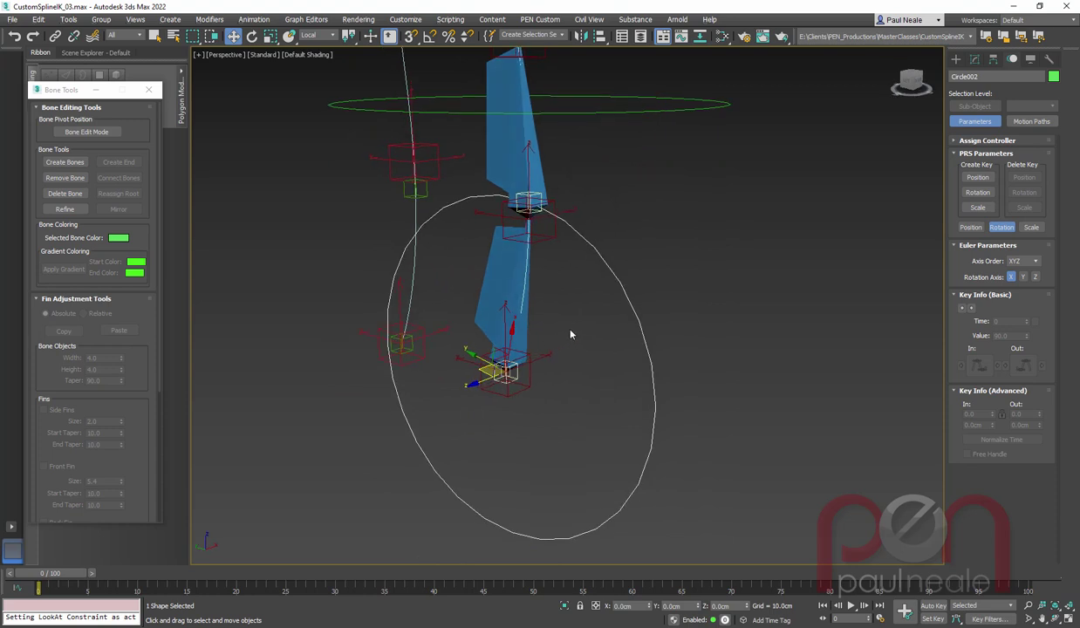
pyautogui.keyDown('alt'); pyautogui.moveTo(546, 342); pyautogui.dragTo(571, 339, button='middle'); pyautogui.keyUp('alt')
pyautogui.press('e')
pyautogui.keyDown('alt'); pyautogui.rightClick(577, 361); pyautogui.keyUp('alt')
pyautogui.click(585, 347)
pyautogui.press('a')
pyautogui.moveTo(471, 343); pyautogui.dragTo(524, 325)
pyautogui.moveTo(595, 362)
pyautogui.keyDown('alt'); pyautogui.mouseDown(button='middle')
pyautogui.moveTo(547, 347)
pyautogui.moveTo(600, 375)
pyautogui.moveTo(615, 359)
pyautogui.mouseUp(button='middle'); pyautogui.keyUp('alt')
pyautogui.moveTo(615, 359)
pyautogui.mouseDown()
pyautogui.moveTo(598, 364)
pyautogui.moveTo(615, 380)
pyautogui.mouseUp()
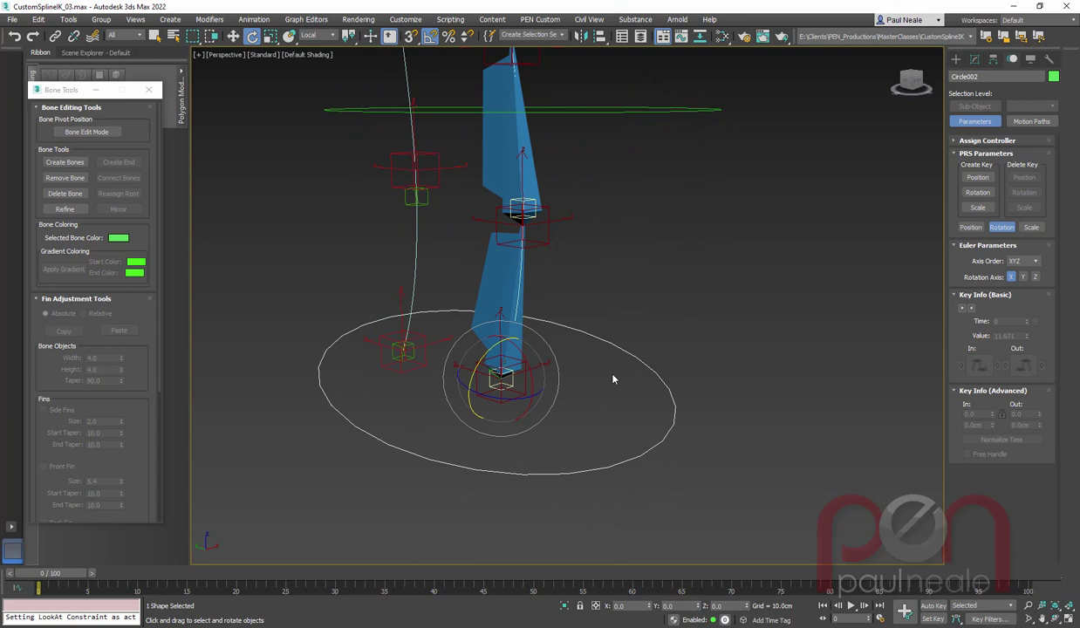
pyautogui.rightClick(613, 348)
pyautogui.click(619, 344)
# Reduce the bottom circle's radius to 17.212 cm.
pyautogui.keyDown('alt'); pyautogui.moveTo(621, 323); pyautogui.dragTo(406, 415, button='middle'); pyautogui.keyUp('alt')
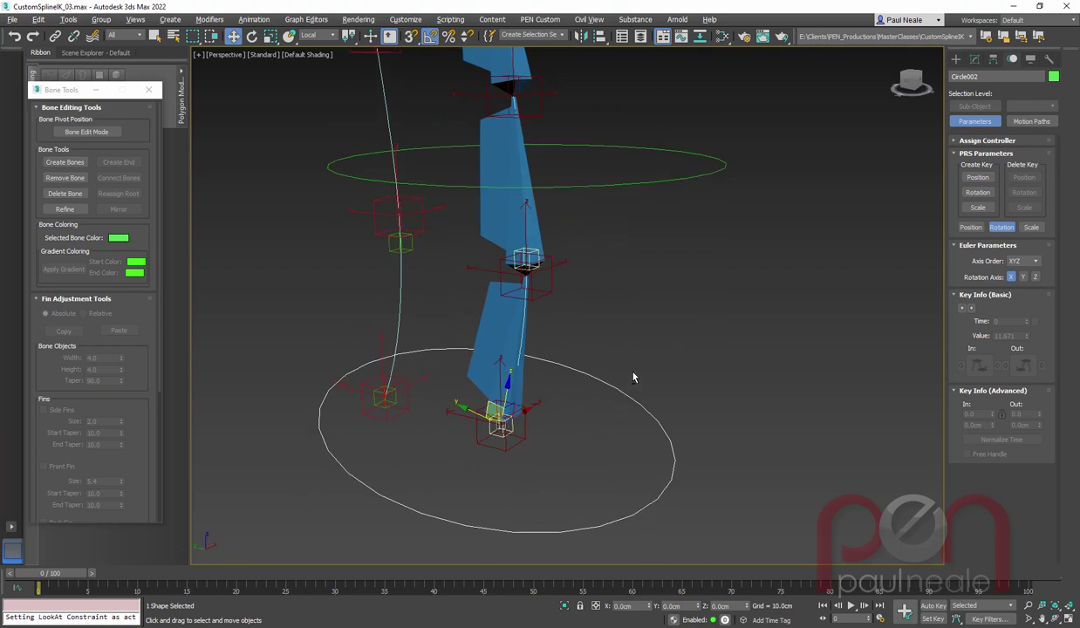
pyautogui.scroll(-3, 634, 373)
pyautogui.moveTo(634, 361); pyautogui.dragTo(661, 452, button='middle')
pyautogui.scroll(-1, 660, 452)
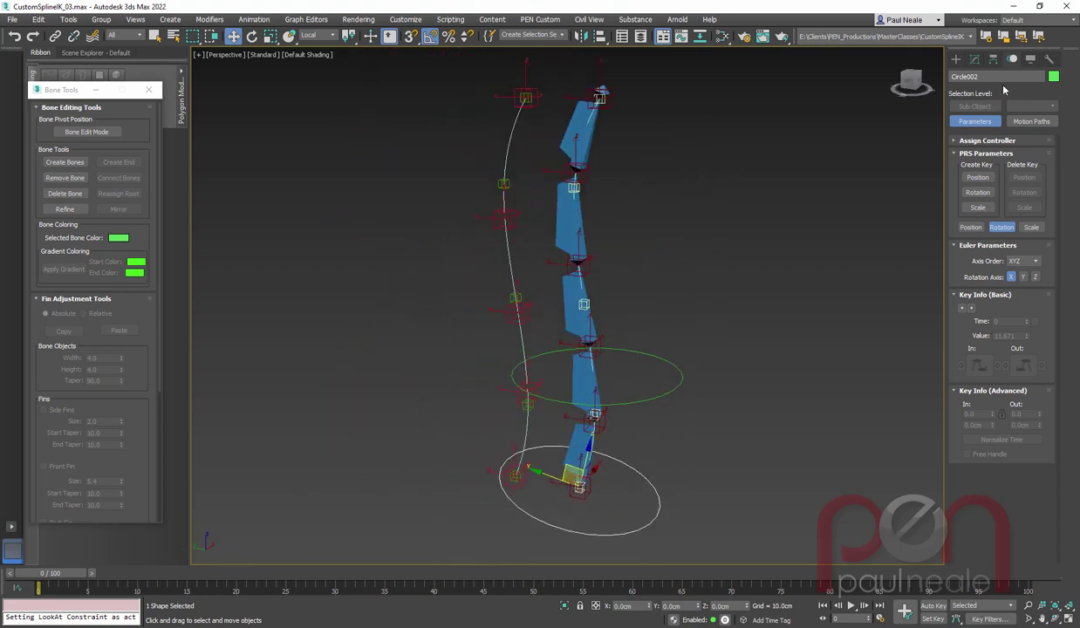
pyautogui.click(974, 59)
pyautogui.moveTo(1033, 286); pyautogui.dragTo(1033, 310)
# Clone the small bottom circle as an instance and place it beside the third spine bone.
pyautogui.scroll(-1, 761, 335)
pyautogui.moveTo(761, 335); pyautogui.dragTo(736, 352, button='middle')
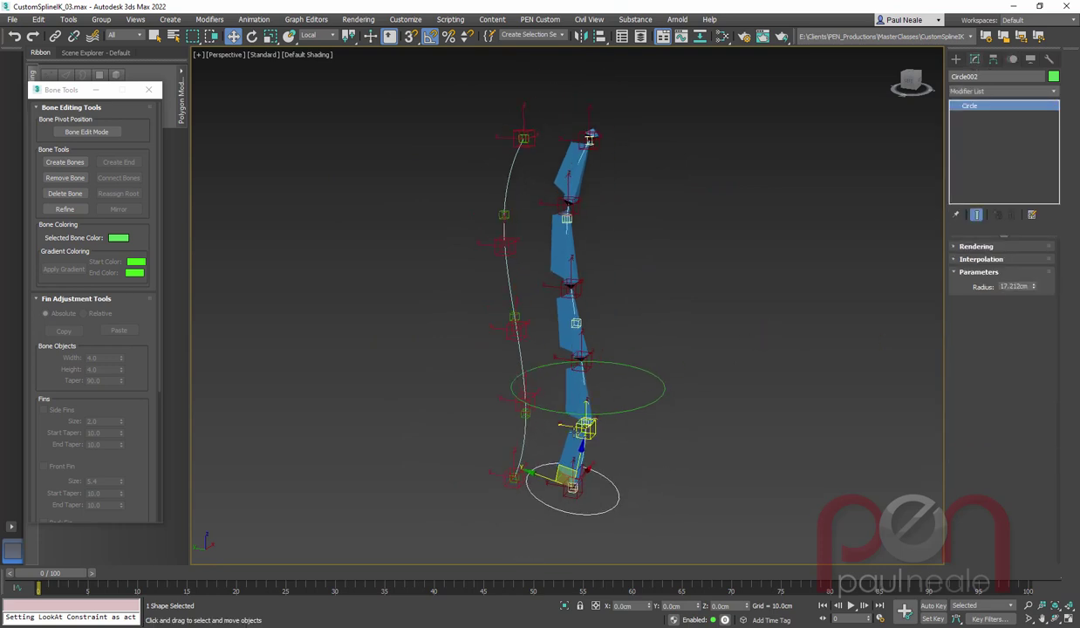
pyautogui.click(573, 306)
pyautogui.keyDown('shift'); pyautogui.moveTo(573, 305); pyautogui.dragTo(573, 220); pyautogui.keyUp('shift')
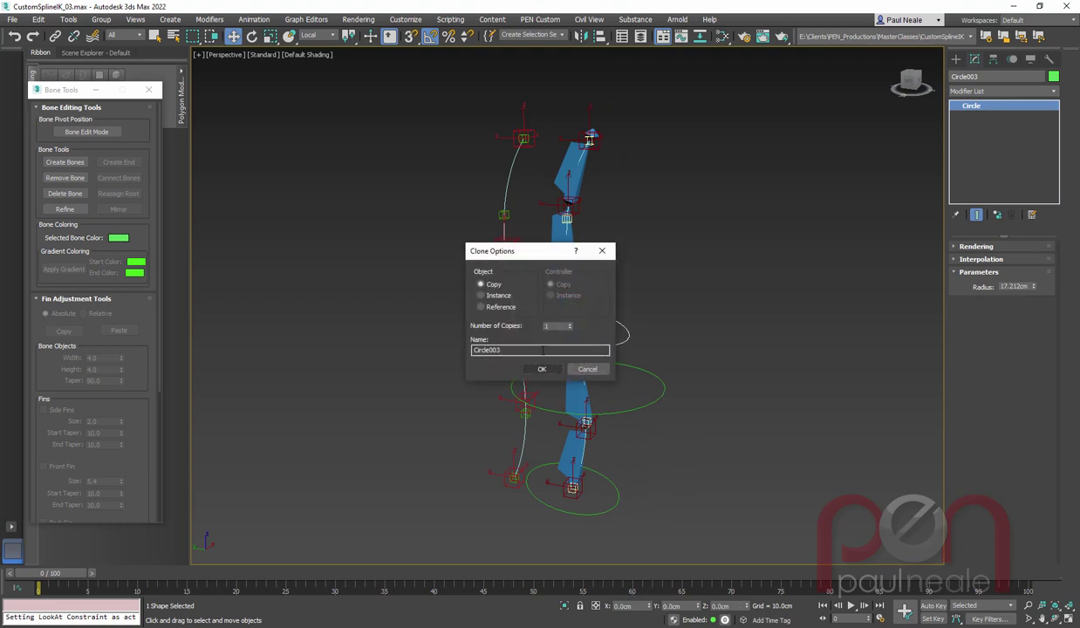
pyautogui.click(494, 297)
pyautogui.click(540, 369)
# Align the instanced circle's pivot and orientation to the point helper at the base of the third bone.
pyautogui.scroll(5, 577, 313)
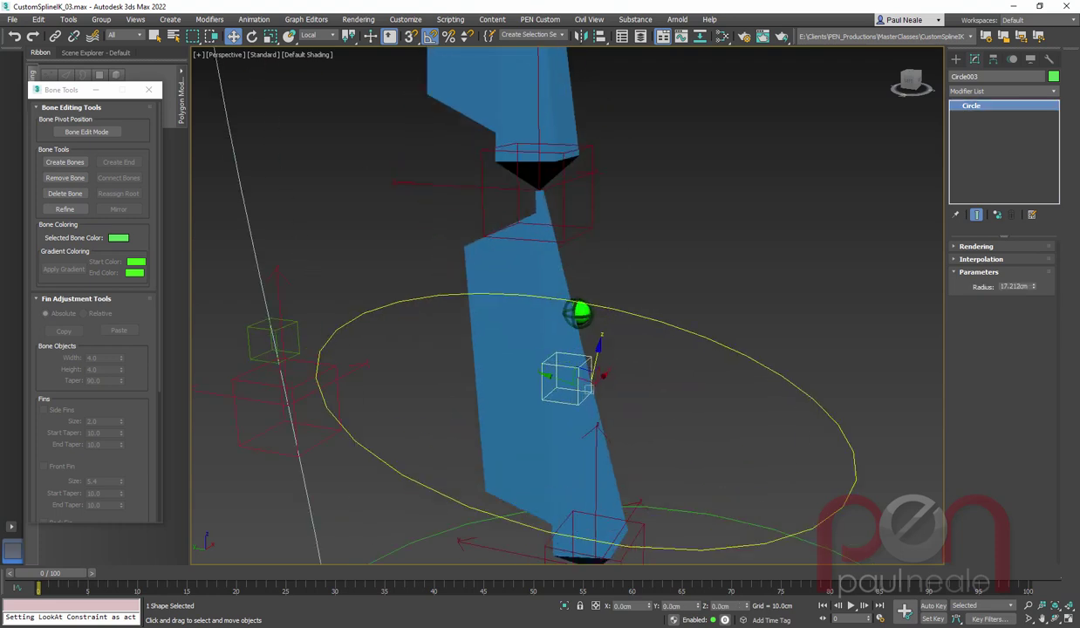
pyautogui.hotkey('alt', 'a')
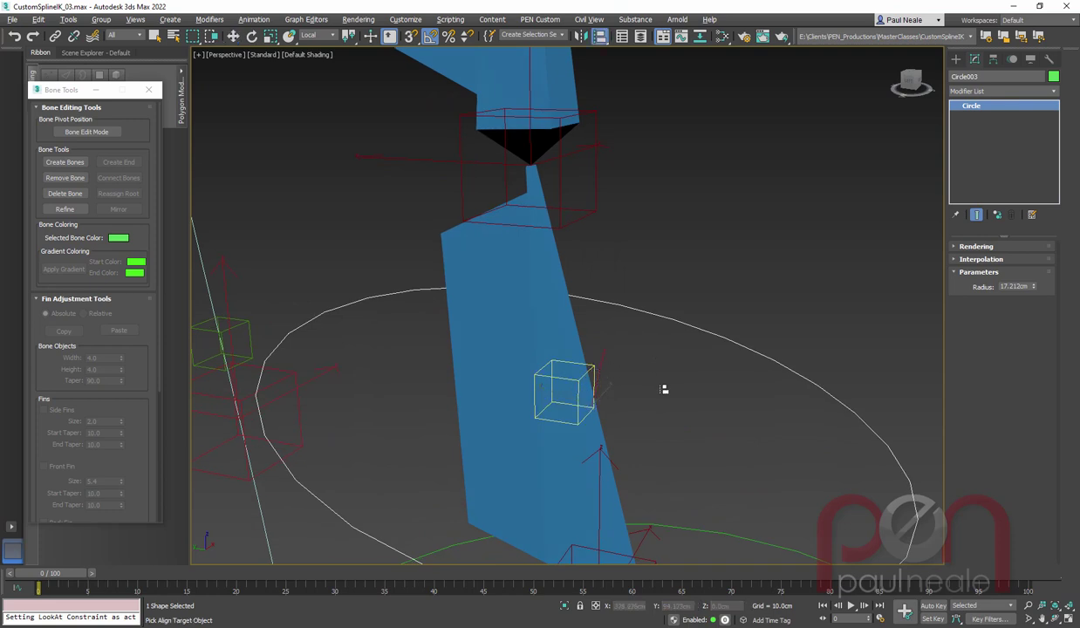
pyautogui.moveTo(663, 389); pyautogui.dragTo(631, 294, button='middle')
pyautogui.click(567, 381)
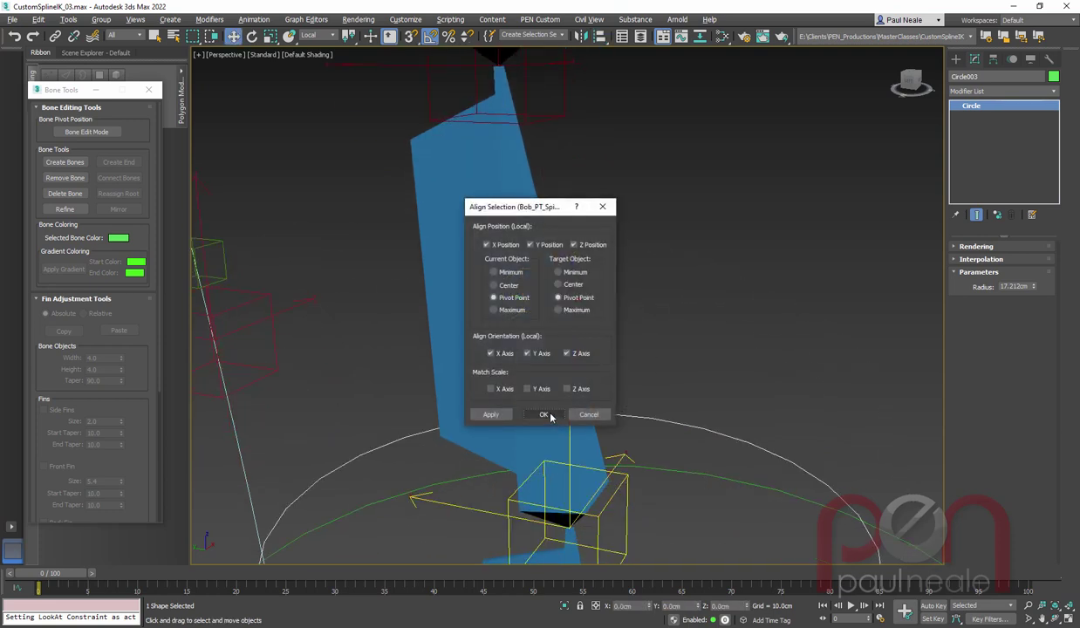
pyautogui.click(543, 415)
# Align the instanced circle to the third spine bone, pivot to pivot, on all position and orientation axes.
pyautogui.scroll(-3, 645, 357)
pyautogui.hotkey('alt', 'a')
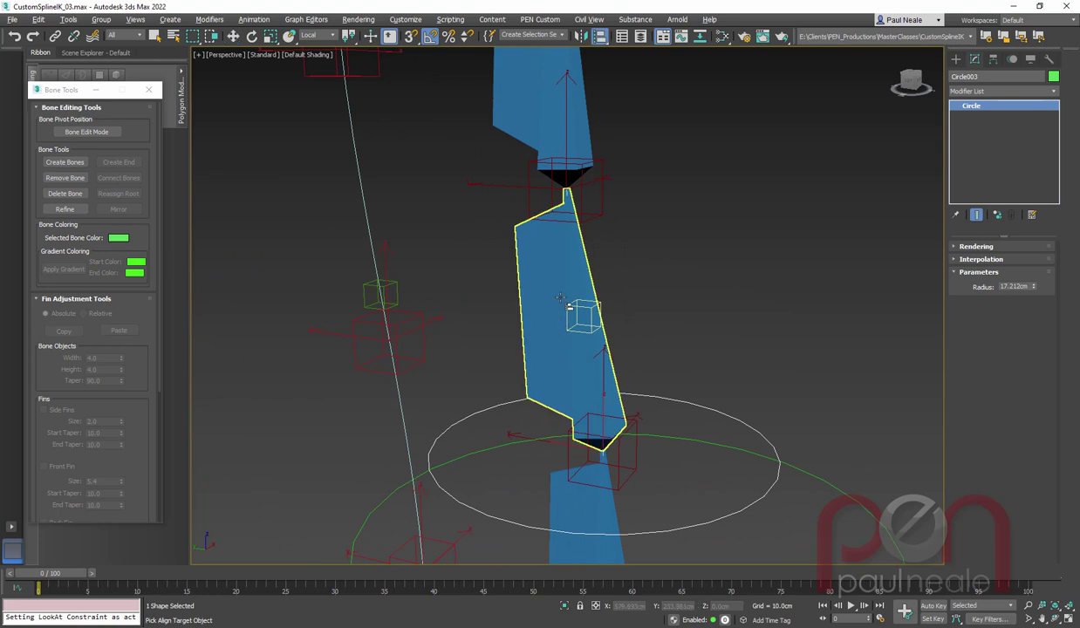
pyautogui.click(568, 307)
pyautogui.click(525, 408)
# Rotate the third bone's circle 90 degrees about its local Y axis.
pyautogui.moveTo(664, 377)
pyautogui.keyDown('alt'); pyautogui.mouseDown(button='middle')
pyautogui.moveTo(641, 349)
pyautogui.moveTo(654, 365)
pyautogui.mouseUp(button='middle'); pyautogui.keyUp('alt')
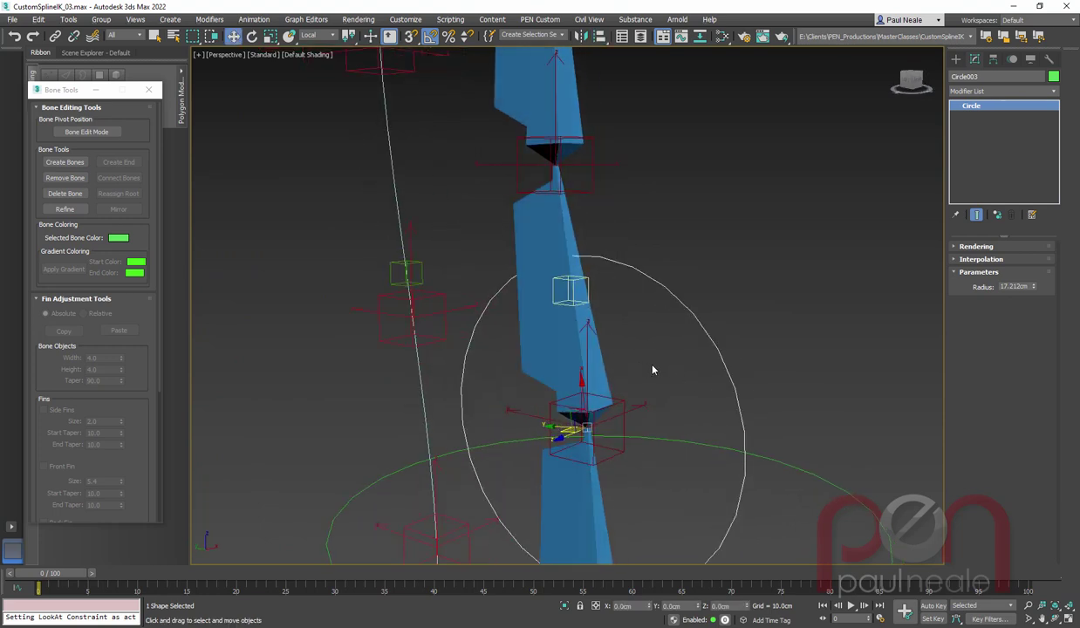
pyautogui.press('e')
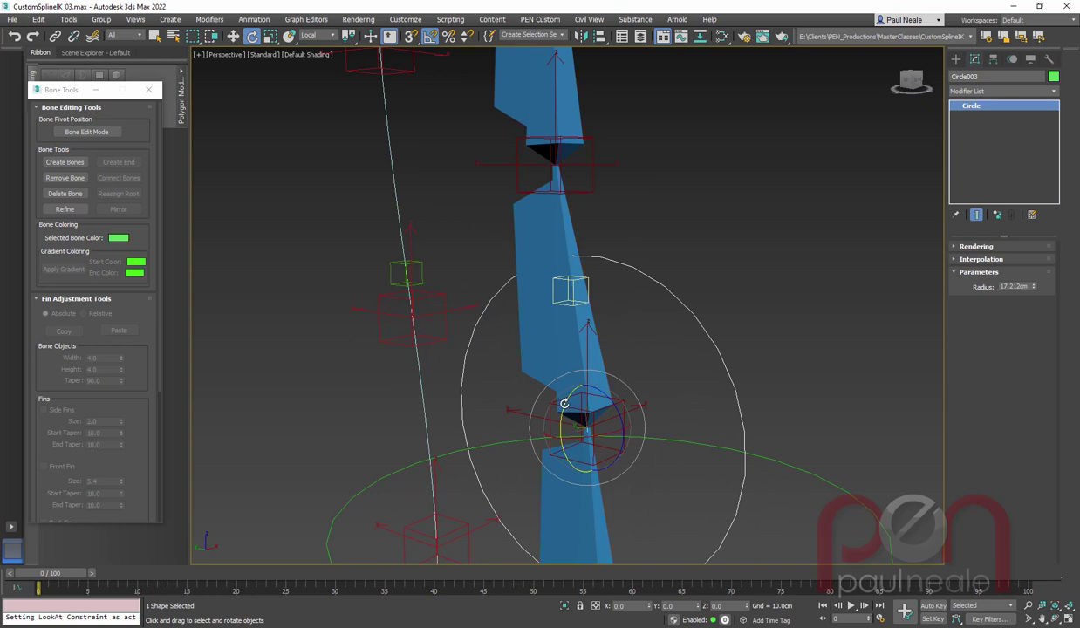
pyautogui.moveTo(567, 399); pyautogui.dragTo(601, 363)
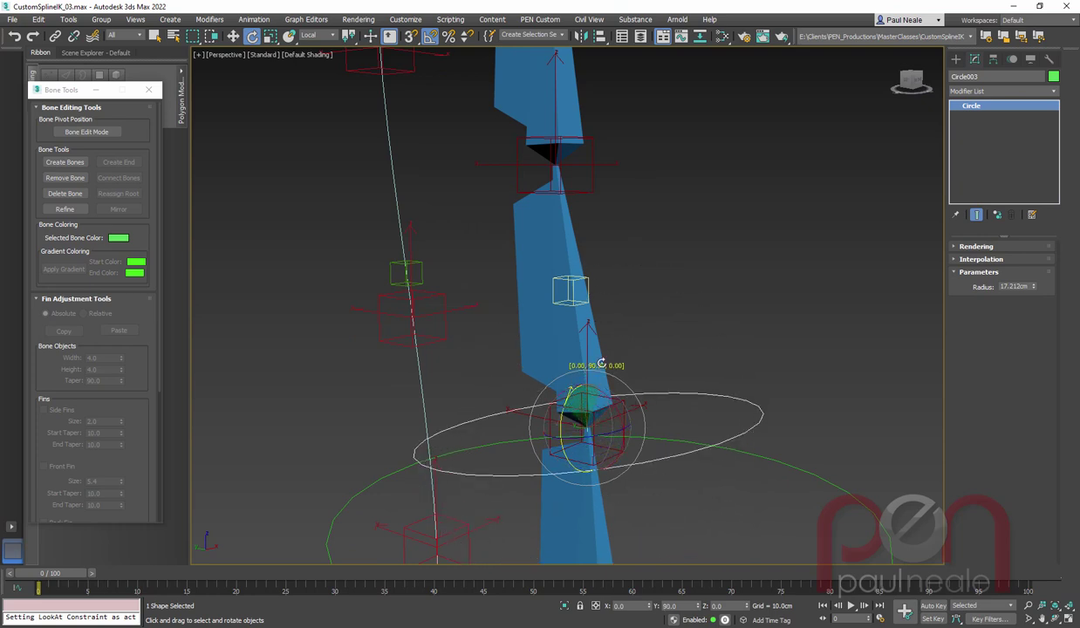
pyautogui.keyDown('alt'); pyautogui.moveTo(614, 373); pyautogui.dragTo(713, 360, button='middle'); pyautogui.keyUp('alt')
# Move the circle up along its local Z axis to the spline control point on the third bone.
pyautogui.press('w')
pyautogui.moveTo(583, 398); pyautogui.dragTo(560, 324)
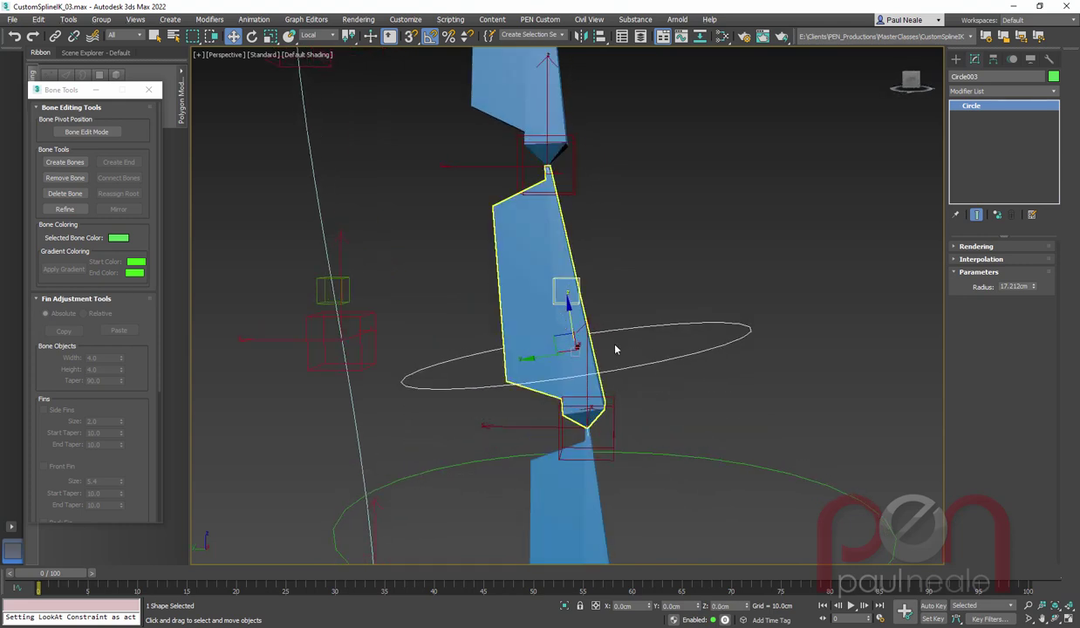
pyautogui.scroll(-5, 666, 298)
pyautogui.keyDown('alt'); pyautogui.moveTo(697, 373); pyautogui.dragTo(625, 356, button='middle'); pyautogui.keyUp('alt')
pyautogui.scroll(-1, 705, 359)
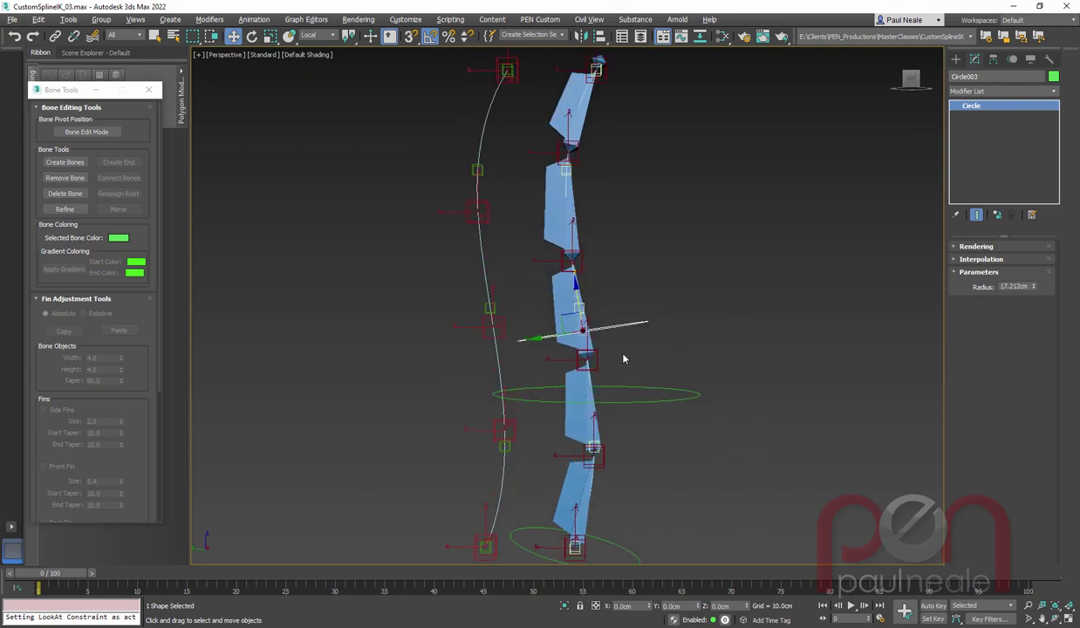
pyautogui.moveTo(577, 305); pyautogui.dragTo(576, 300)
# Clone the third bone's circle as an instance placed beside the upper spine.
pyautogui.keyDown('alt'); pyautogui.moveTo(615, 308); pyautogui.dragTo(615, 335, button='middle'); pyautogui.keyUp('alt')
pyautogui.keyDown('shift'); pyautogui.moveTo(545, 425); pyautogui.dragTo(617, 272); pyautogui.keyUp('shift')
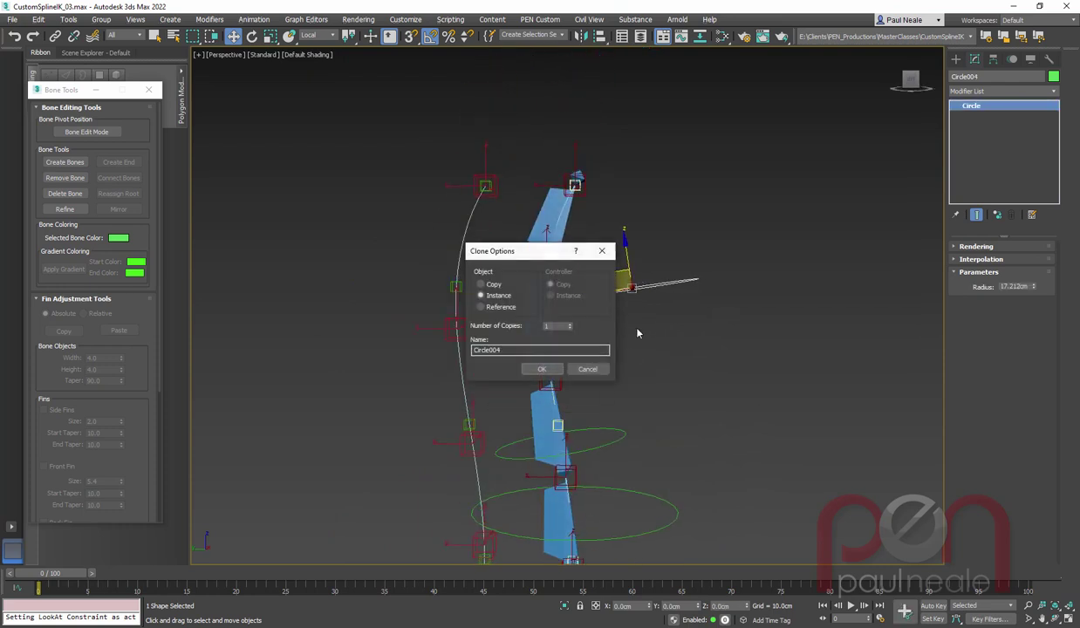
pyautogui.click(535, 365)
# Align the new circle to the small end bone at the top of the spine, pivot to pivot with all orientation axes matched.
pyautogui.hotkey('alt', 'a')
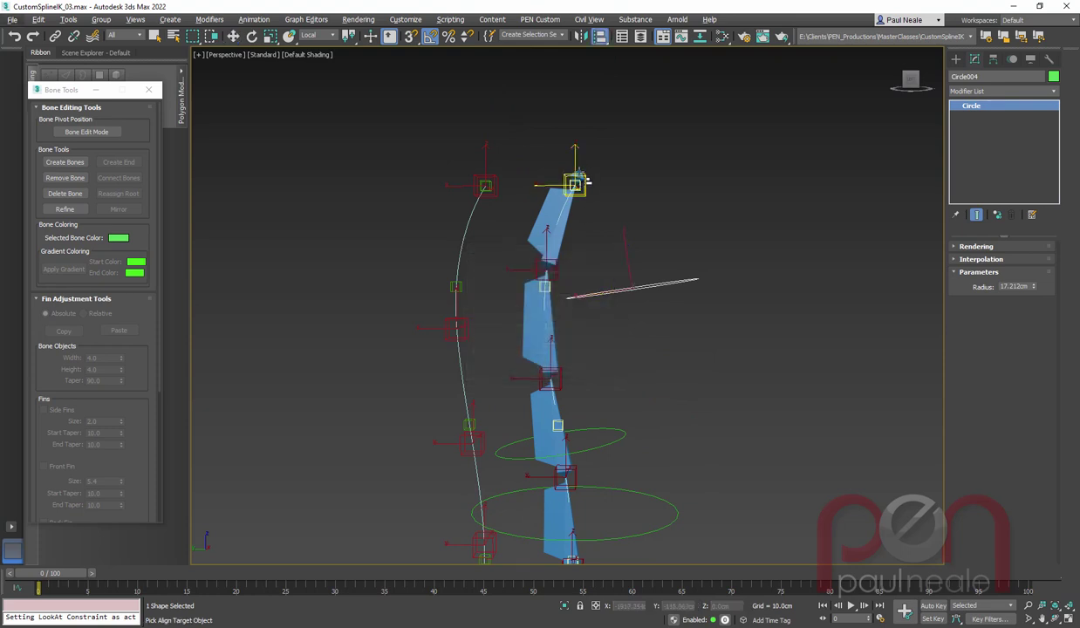
pyautogui.keyDown('alt'); pyautogui.moveTo(577, 175); pyautogui.dragTo(579, 199, button='middle'); pyautogui.keyUp('alt')
pyautogui.scroll(3, 578, 179)
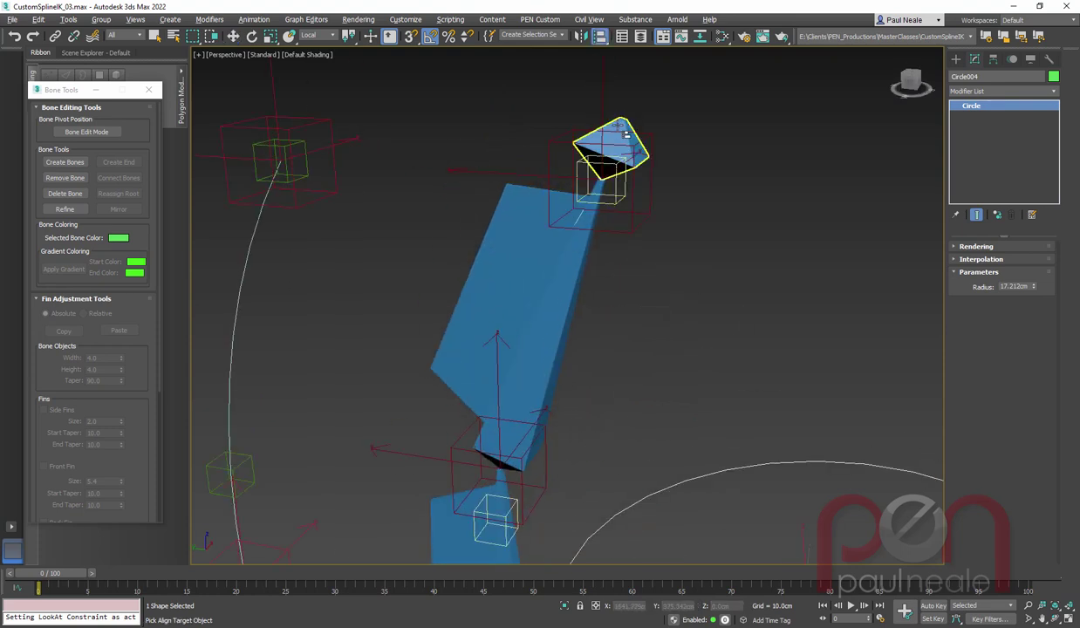
pyautogui.click(611, 152)
pyautogui.click(506, 354)
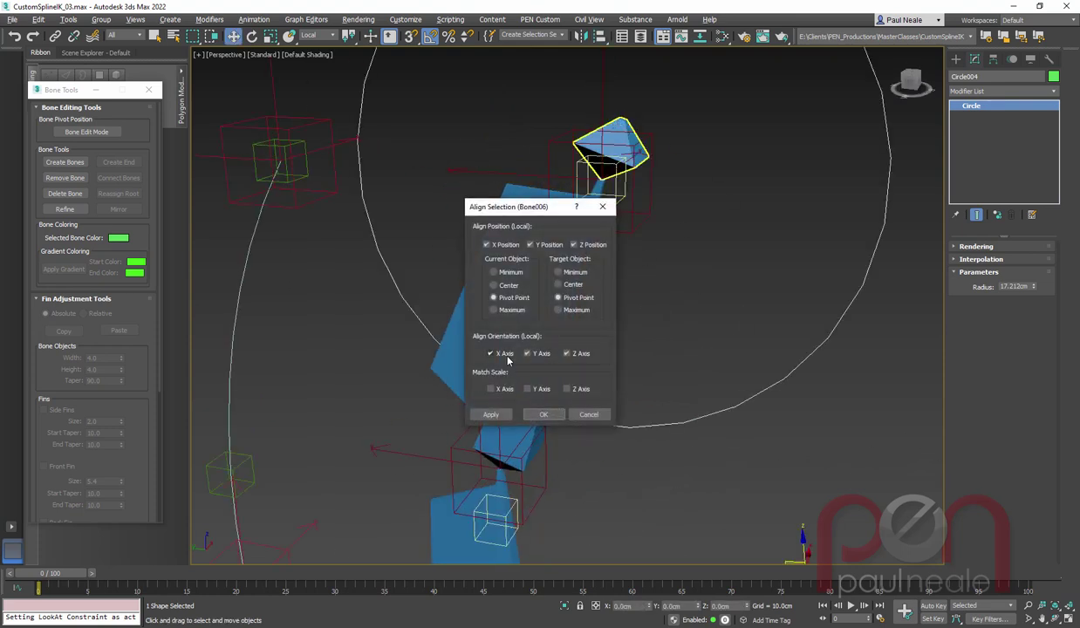
pyautogui.click(545, 415)
# Rotate the top circle about its local Y axis so it lies across the end of the spine.
pyautogui.scroll(-5, 624, 321)
pyautogui.moveTo(626, 328); pyautogui.dragTo(575, 374, button='middle')
pyautogui.press('e')
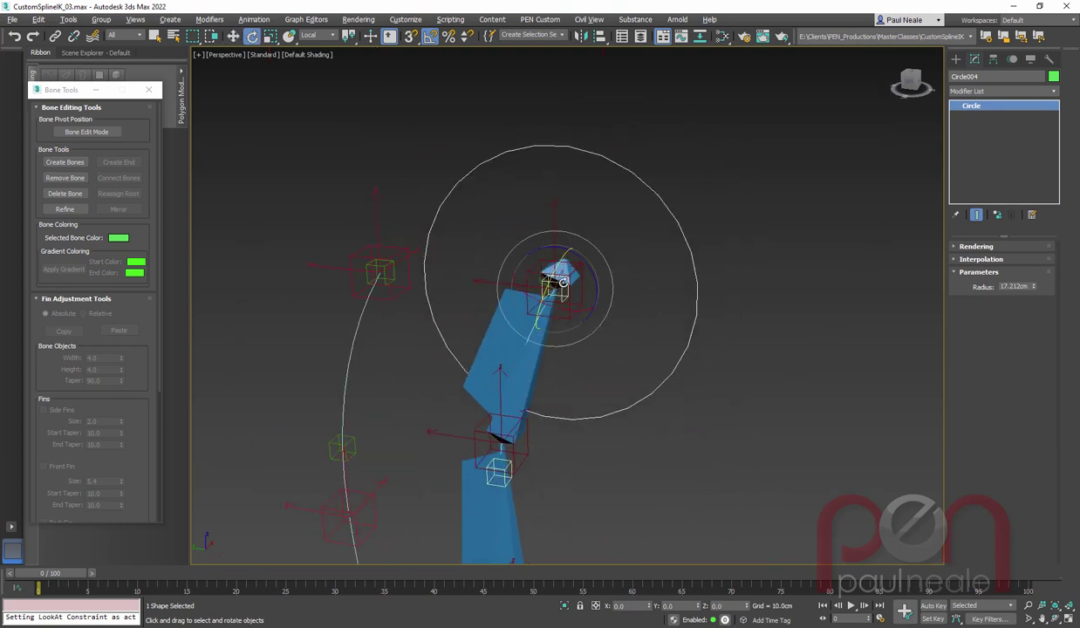
pyautogui.keyDown('alt'); pyautogui.moveTo(591, 307); pyautogui.dragTo(569, 309, button='middle'); pyautogui.keyUp('alt')
pyautogui.moveTo(547, 270); pyautogui.dragTo(578, 230)
pyautogui.keyDown('alt'); pyautogui.moveTo(625, 335); pyautogui.dragTo(576, 297, button='middle'); pyautogui.keyUp('alt')
pyautogui.press('w')
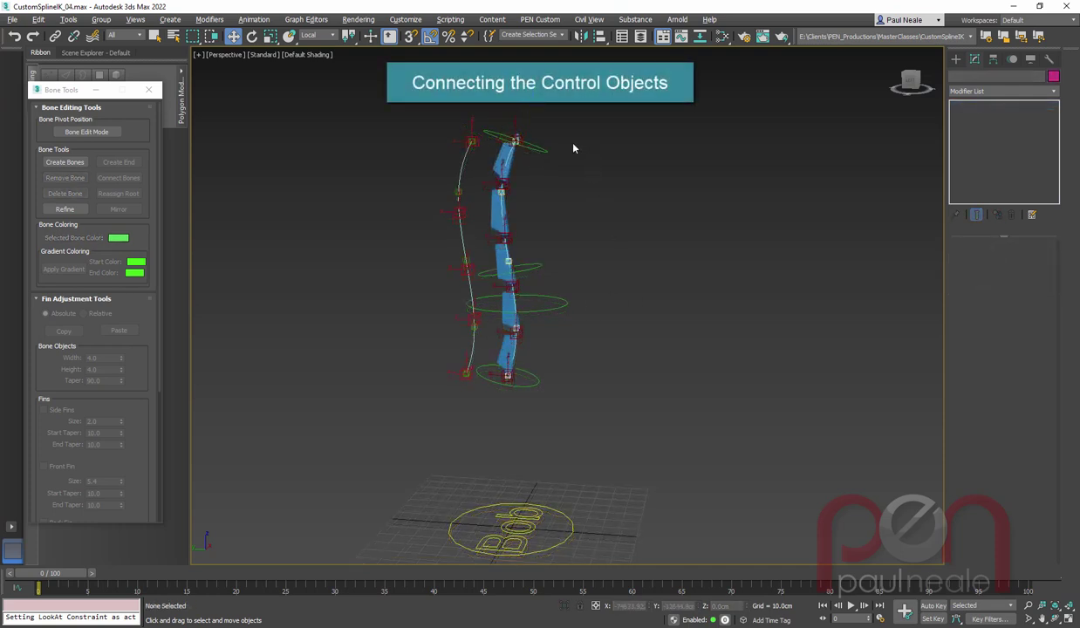
# Select the four spine circles together with the Bob control on the ground and isolate them.
pyautogui.moveTo(555, 138); pyautogui.dragTo(533, 158)
pyautogui.keyDown('ctrl'); pyautogui.moveTo(560, 238); pyautogui.dragTo(531, 281); pyautogui.keyUp('ctrl')
pyautogui.keyDown('ctrl'); pyautogui.moveTo(581, 292); pyautogui.dragTo(549, 331); pyautogui.keyUp('ctrl')
pyautogui.keyDown('ctrl'); pyautogui.moveTo(547, 373); pyautogui.dragTo(531, 391); pyautogui.keyUp('ctrl')
pyautogui.keyDown('ctrl'); pyautogui.click(572, 523); pyautogui.keyUp('ctrl')
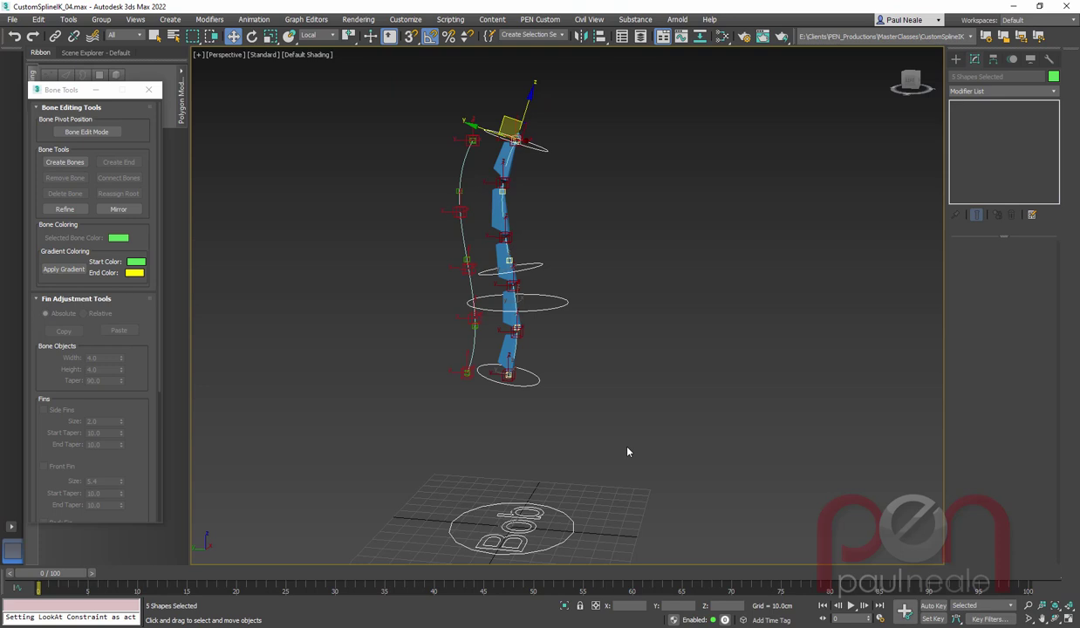
pyautogui.hotkey('alt', 'q')
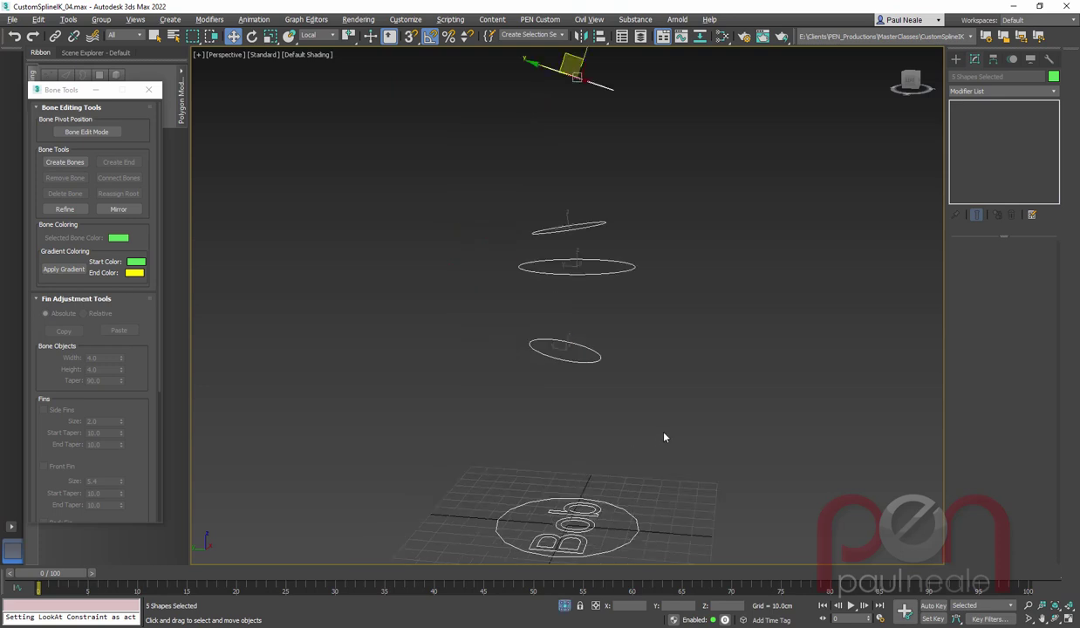
pyautogui.hotkey('alt', 'q')
pyautogui.hotkey('alt', 'q')
pyautogui.hotkey('alt', 'q')
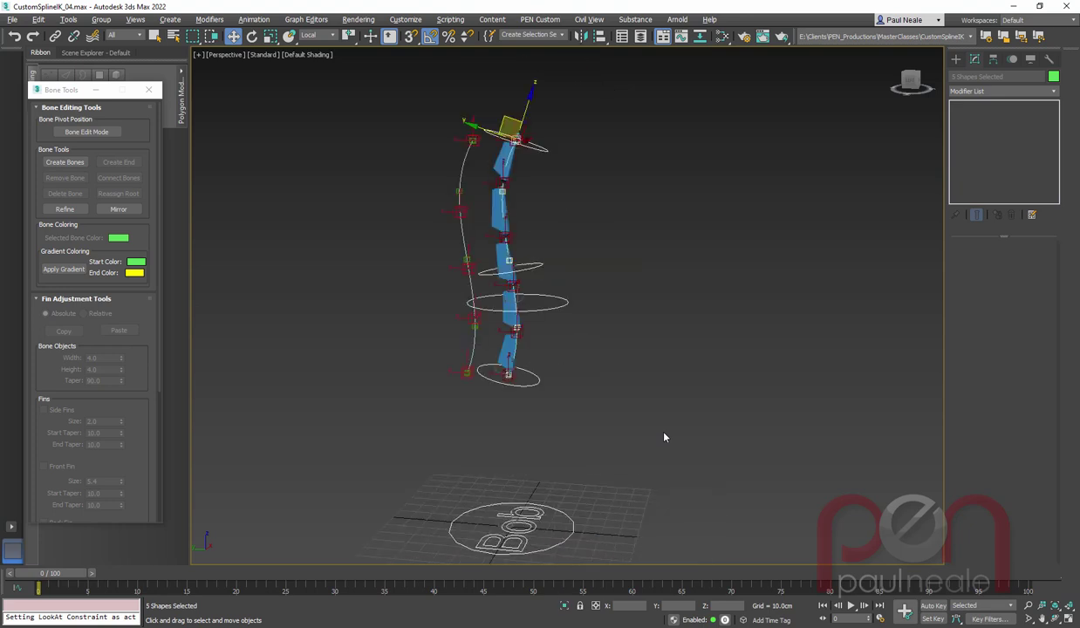
pyautogui.hotkey('alt', 'q')
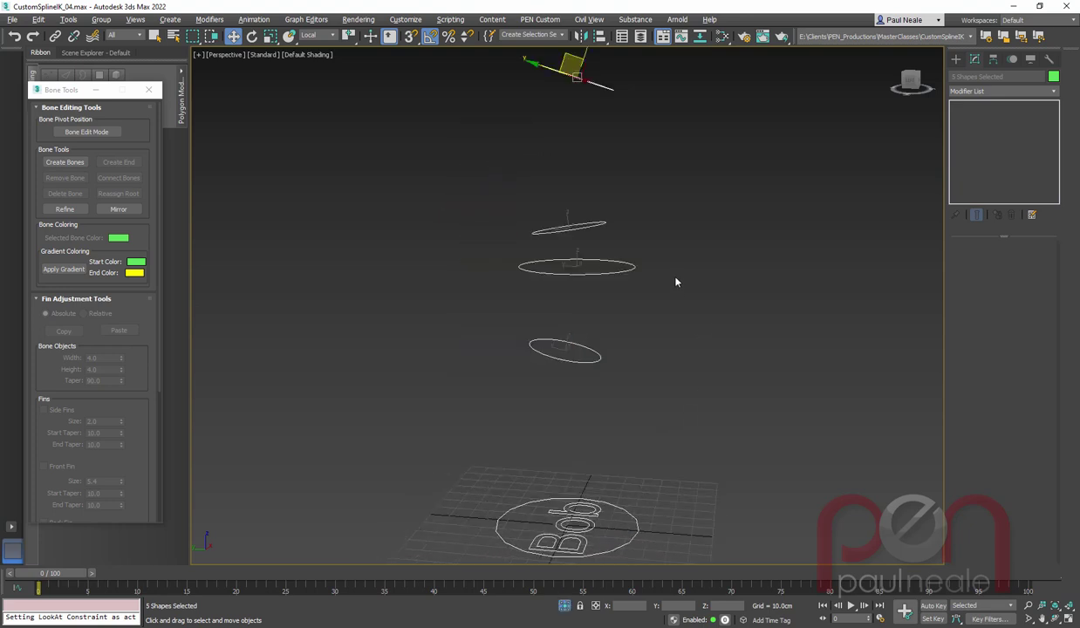
# Link the large middle circle to the Bob control on the ground as its parent.
pyautogui.scroll(3, 628, 206)
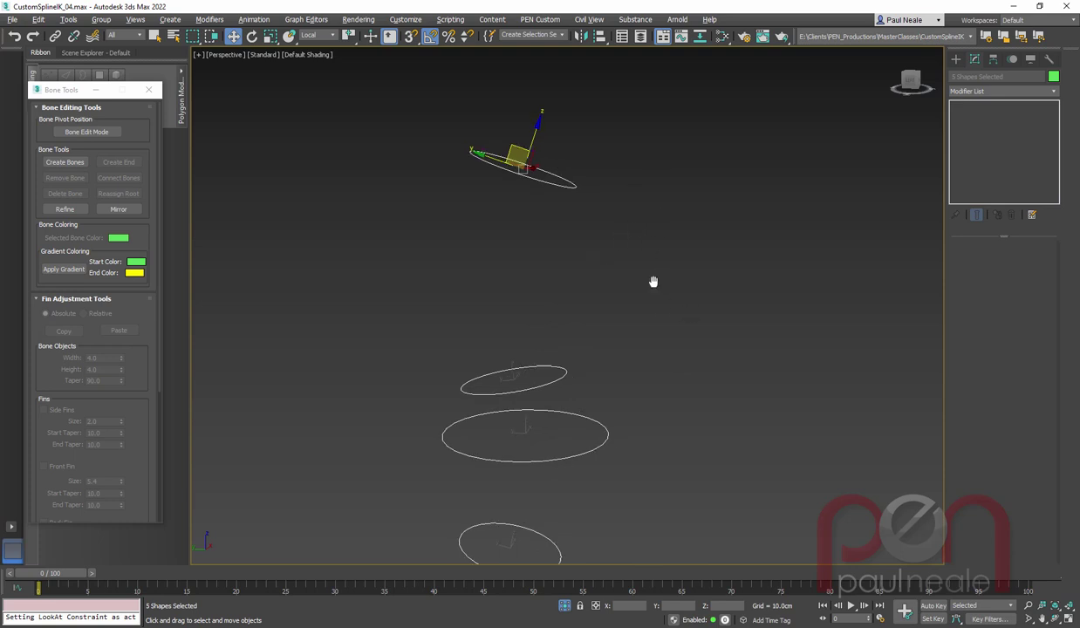
pyautogui.scroll(-2, 628, 260)
pyautogui.click(590, 331)
pyautogui.moveTo(645, 348); pyautogui.dragTo(643, 287, button='middle')
pyautogui.scroll(-1, 643, 287)
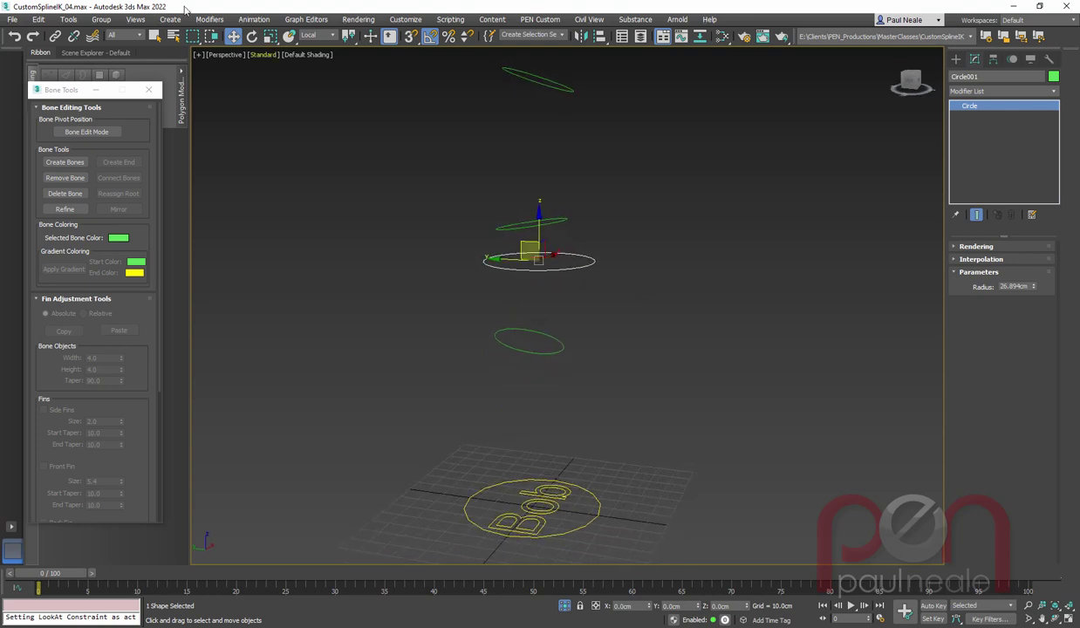
pyautogui.click(55, 36)
pyautogui.moveTo(591, 259); pyautogui.dragTo(666, 500)
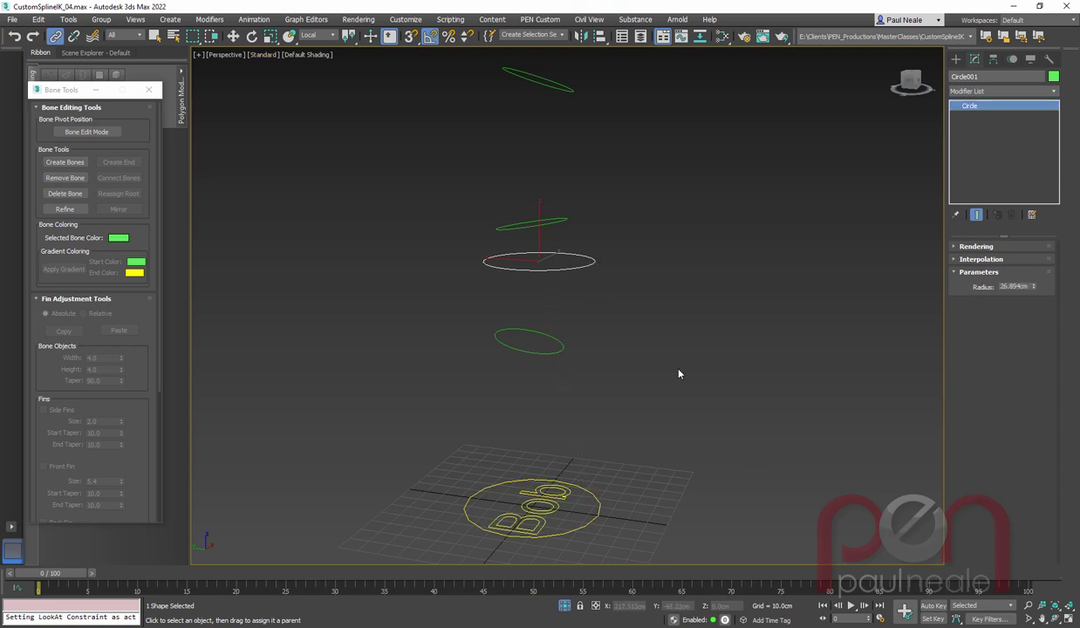
pyautogui.moveTo(626, 260); pyautogui.dragTo(622, 272, button='middle')
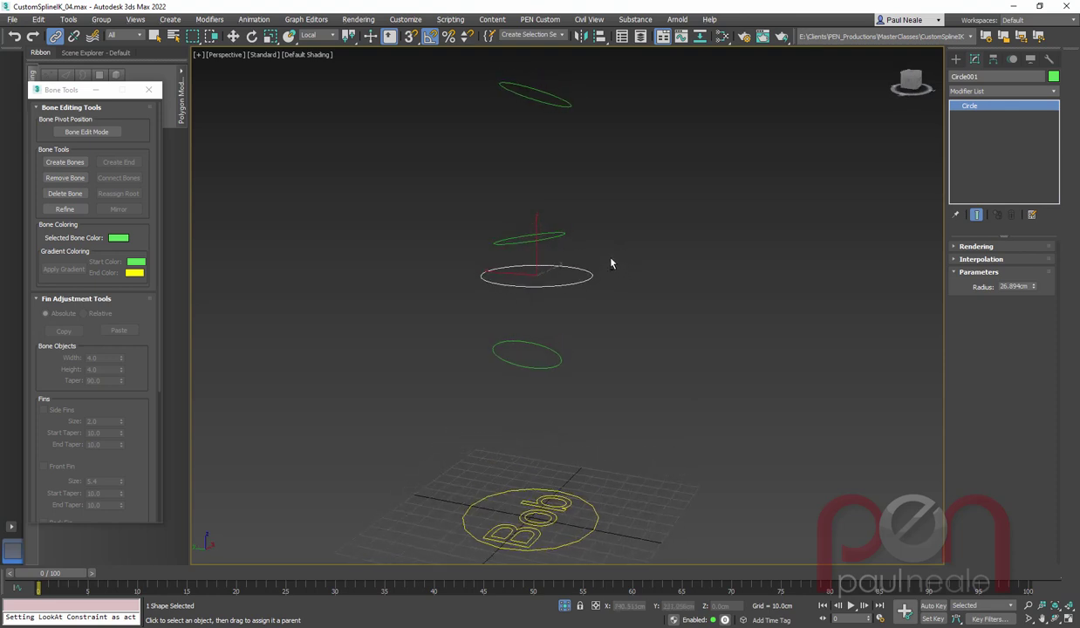
# Select all four spine circles and group each under its own visible, locally aligned point helper with the M Group tool in Rigging Utils.
pyautogui.moveTo(634, 89); pyautogui.dragTo(516, 378)
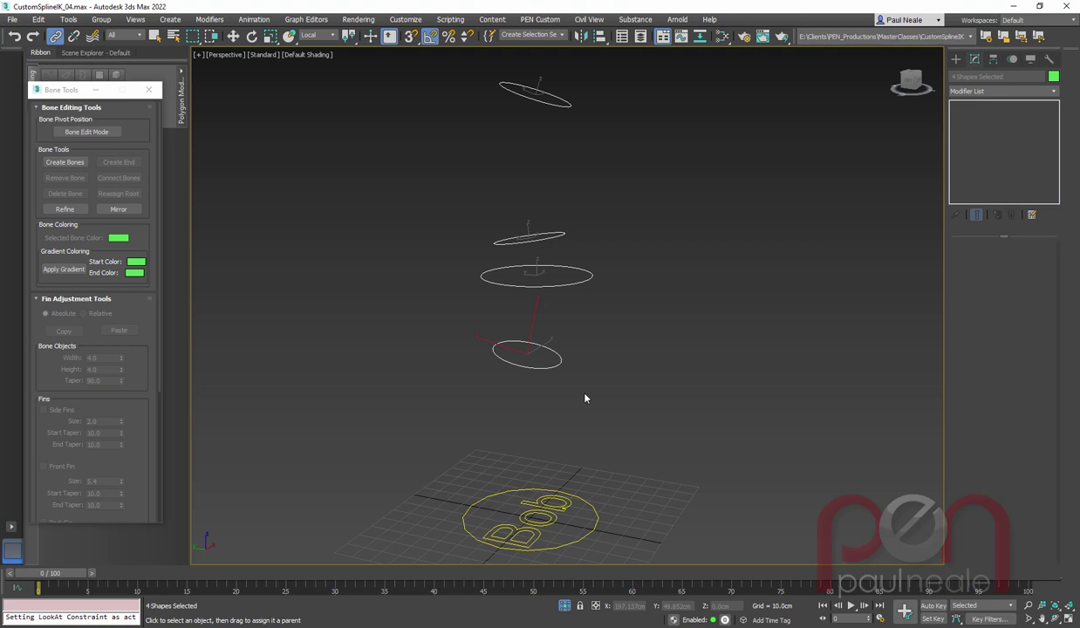
pyautogui.click(101, 19)
pyautogui.click(244, 9)
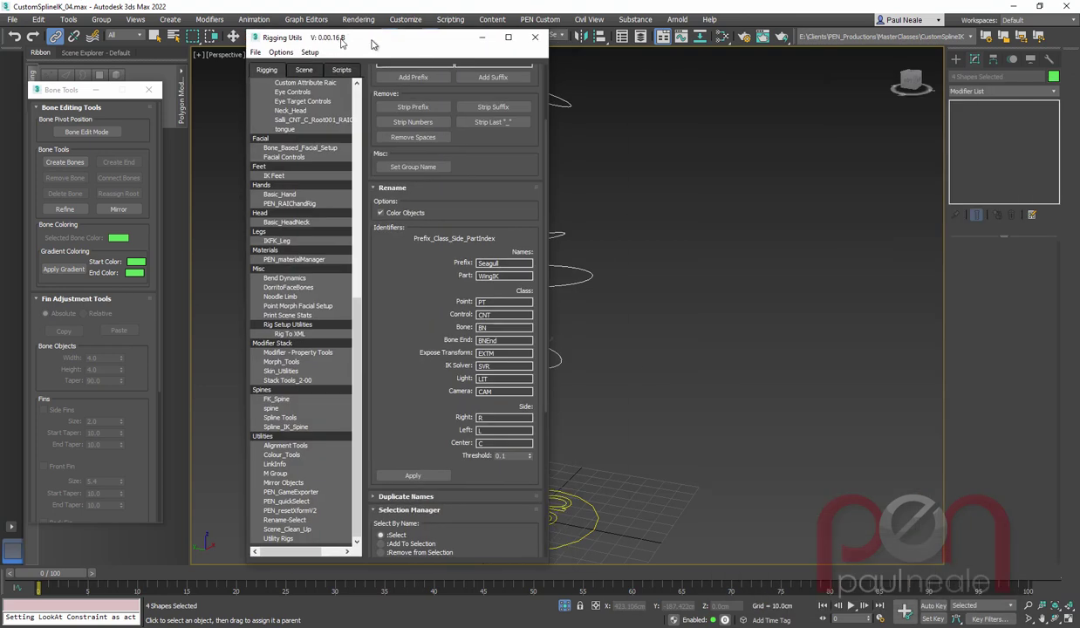
pyautogui.moveTo(369, 41); pyautogui.dragTo(183, 41)
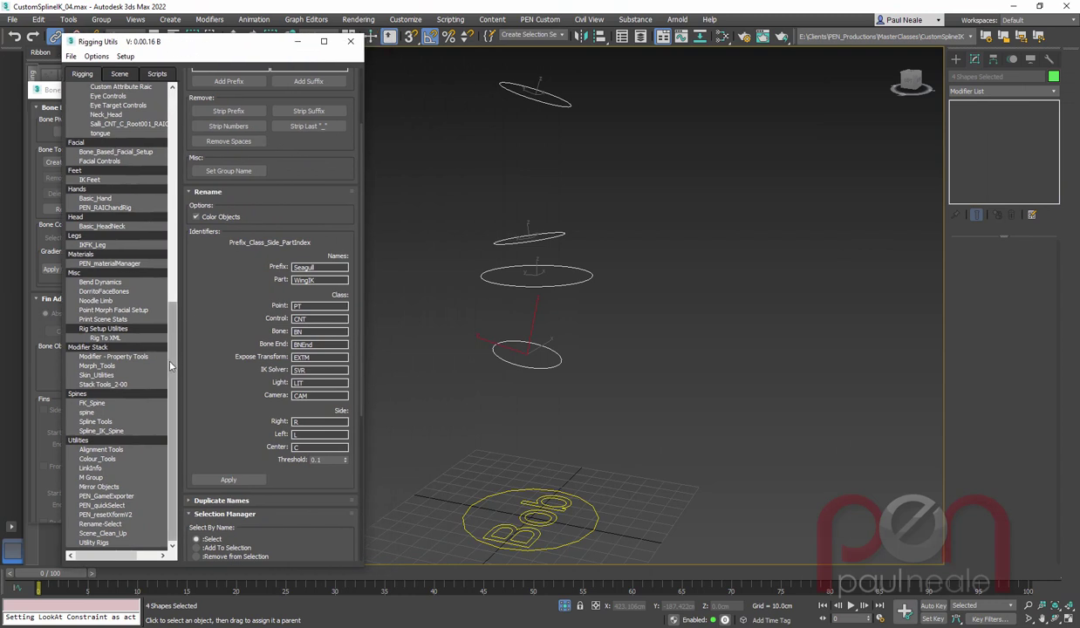
pyautogui.click(100, 478)
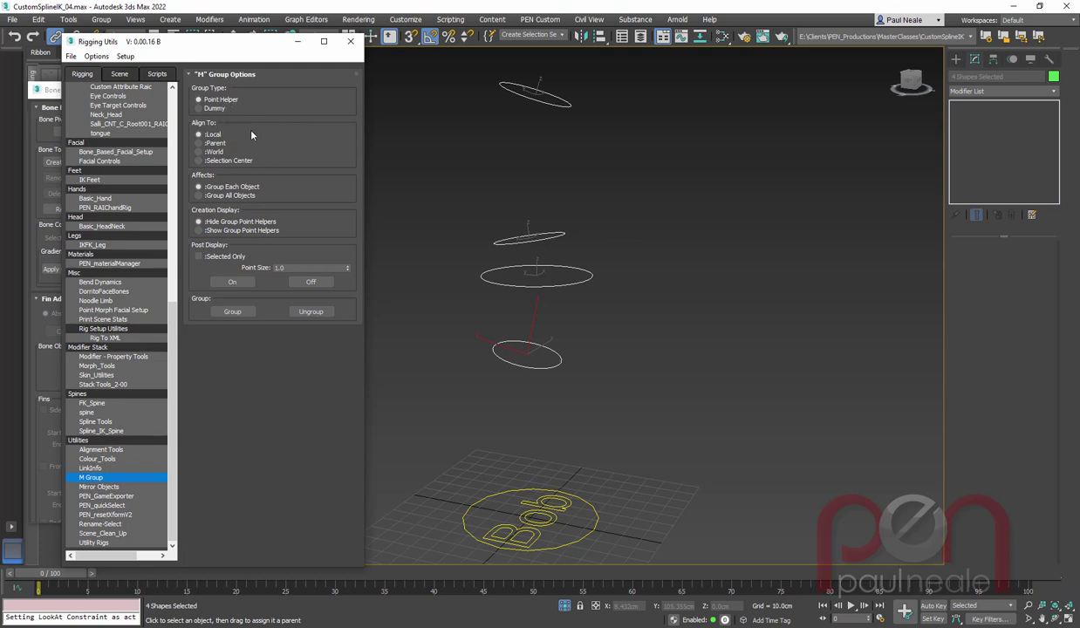
pyautogui.click(201, 230)
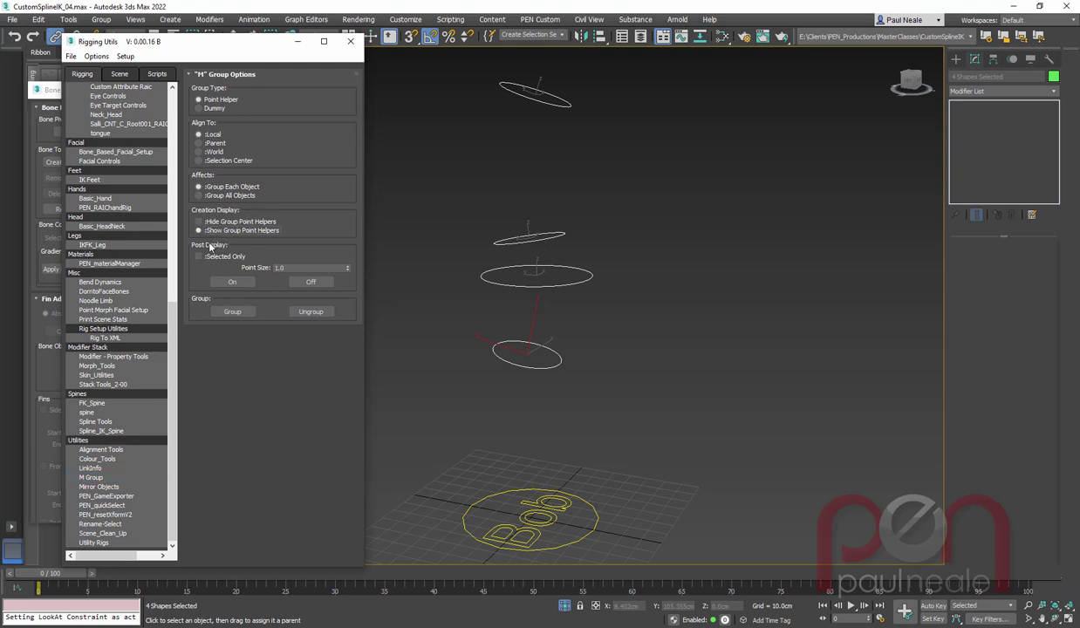
pyautogui.click(233, 312)
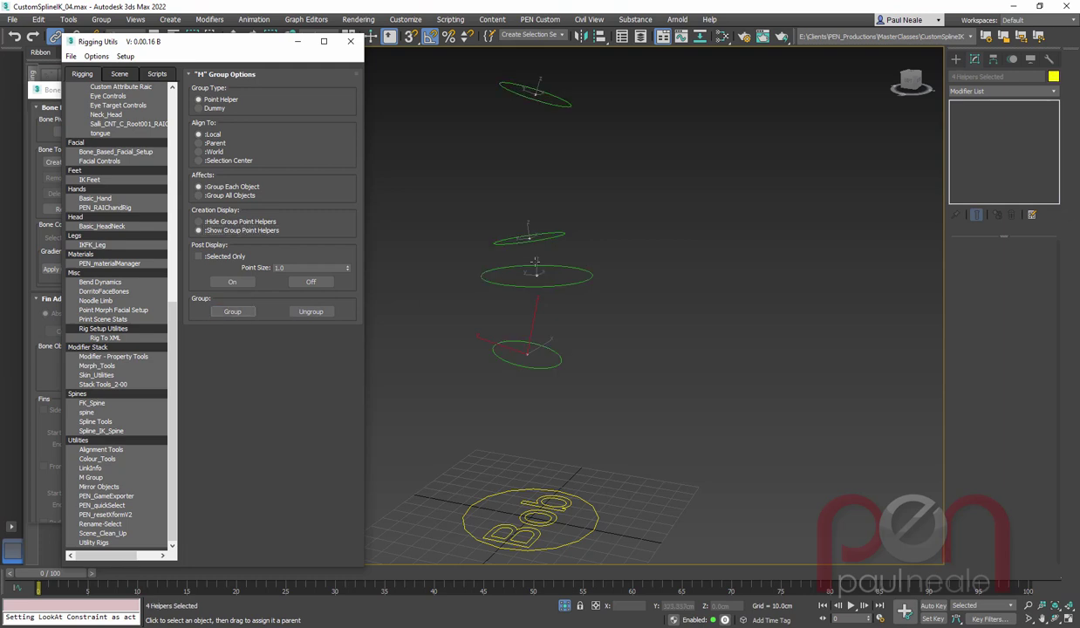
# Check the parent chain of the large circle by stepping from it through its group point helper up to the Bob control.
pyautogui.press('z')
pyautogui.scroll(3, 533, 272)
pyautogui.scroll(-7, 533, 272)
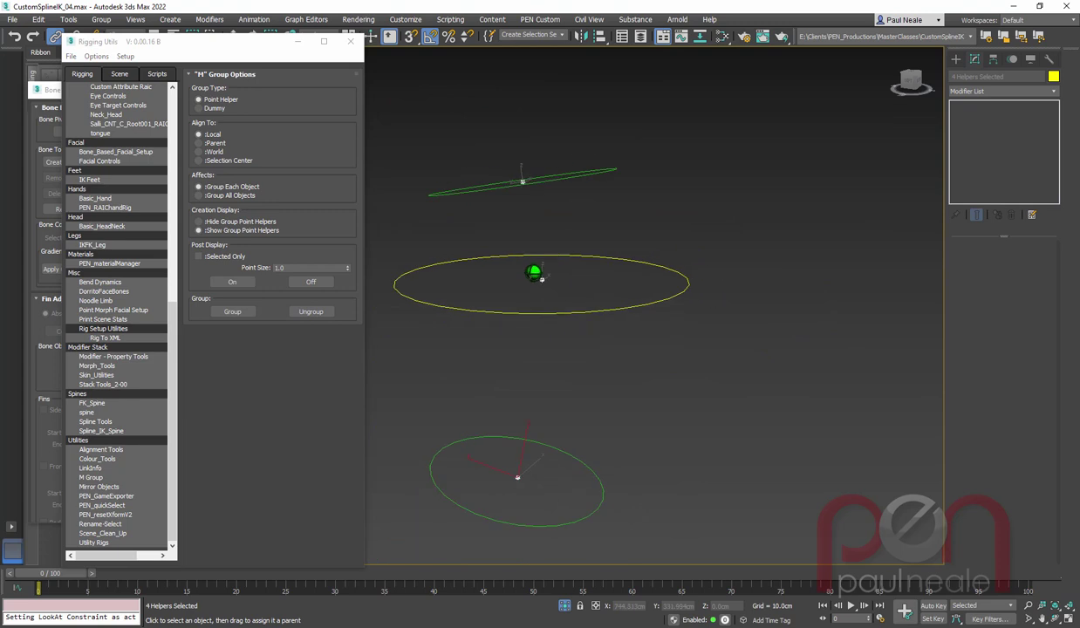
pyautogui.moveTo(598, 249); pyautogui.dragTo(583, 304, button='middle')
pyautogui.scroll(-1, 585, 294)
pyautogui.click(602, 331)
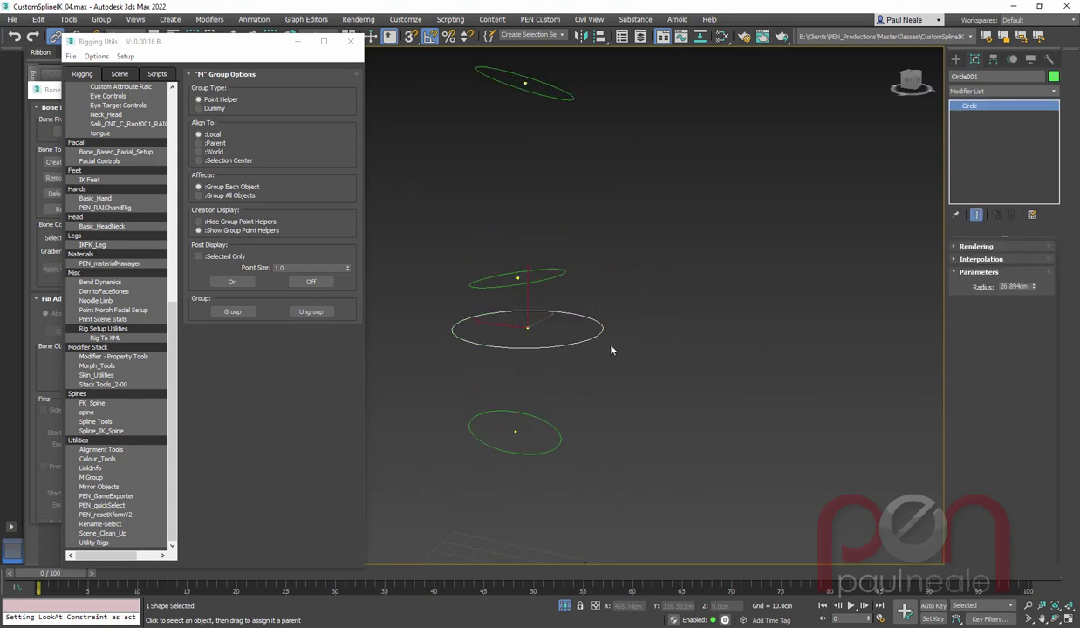
pyautogui.press('pageup')
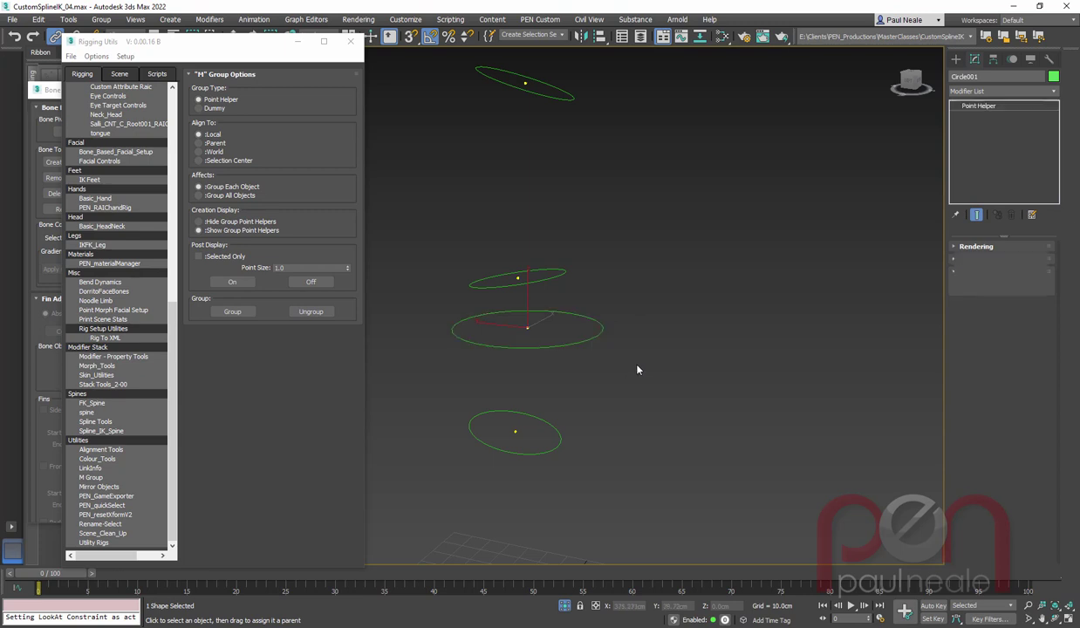
pyautogui.moveTo(636, 362); pyautogui.dragTo(636, 235, button='middle')
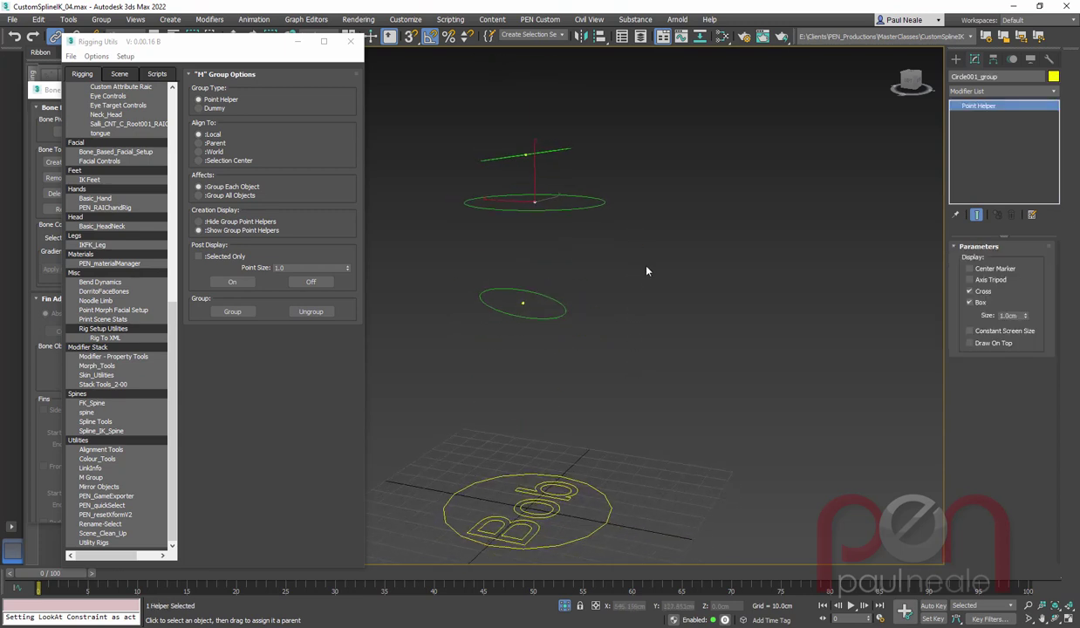
pyautogui.press('pageup')
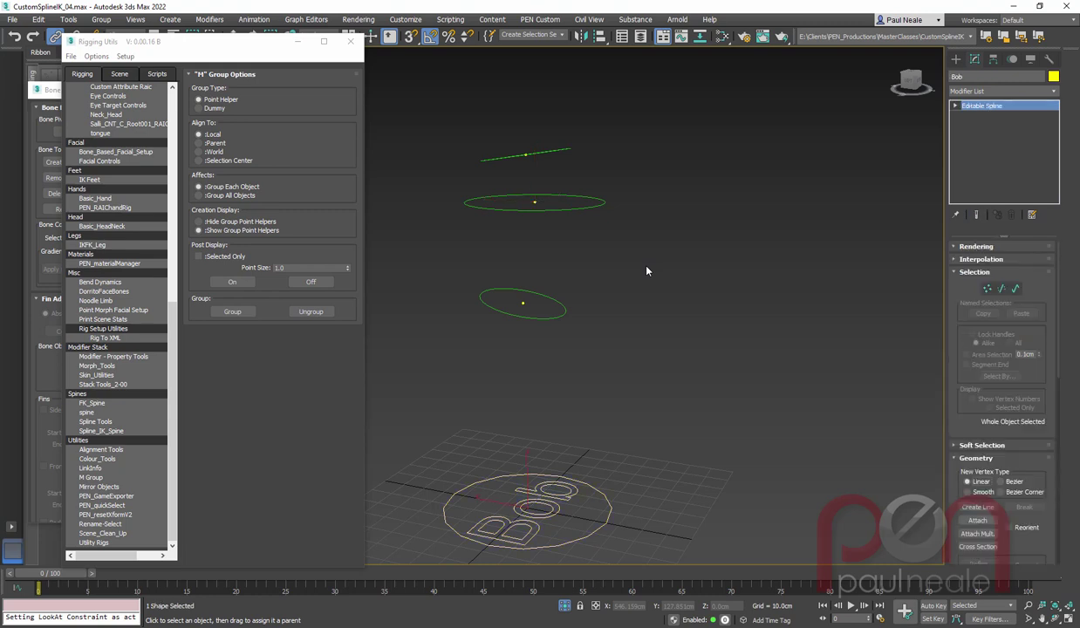
pyautogui.click(602, 202)
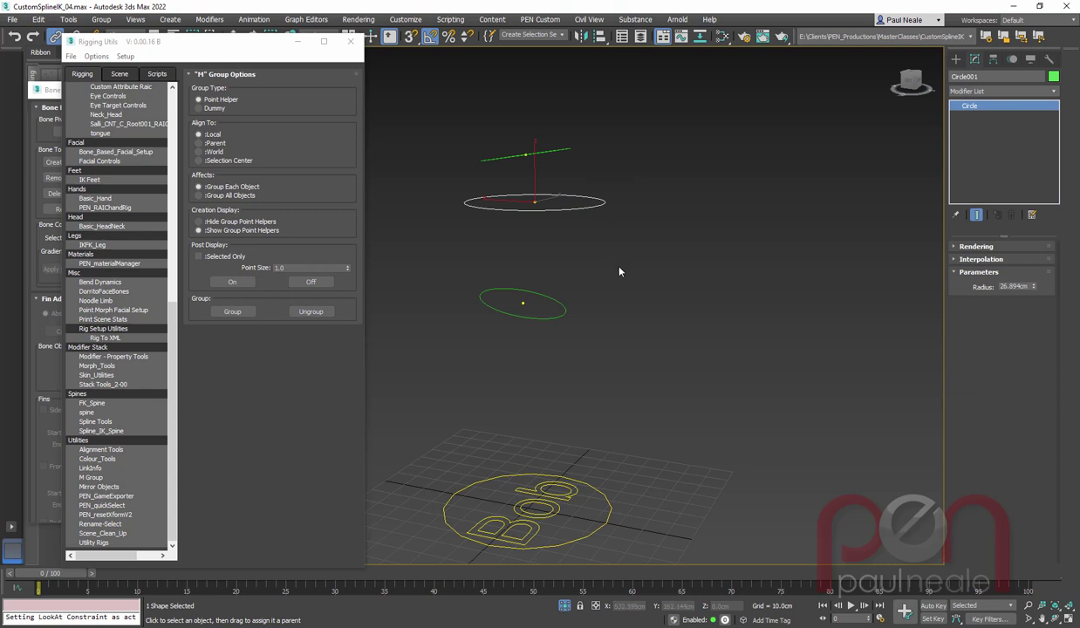
pyautogui.press('pageup')
pyautogui.press('pageup')
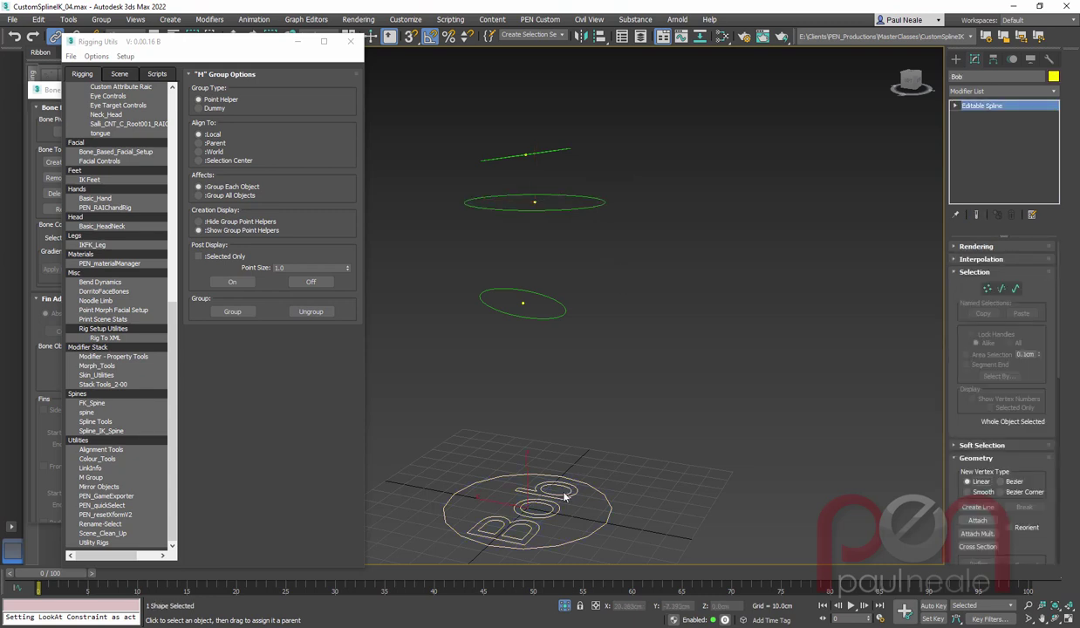
# Link the group point helpers of the top, upper-middle and lowest spine circles to the large circle as their parent.
pyautogui.moveTo(646, 246); pyautogui.dragTo(658, 357, button='middle')
pyautogui.moveTo(614, 170); pyautogui.dragTo(631, 246, button='middle')
pyautogui.click(563, 163)
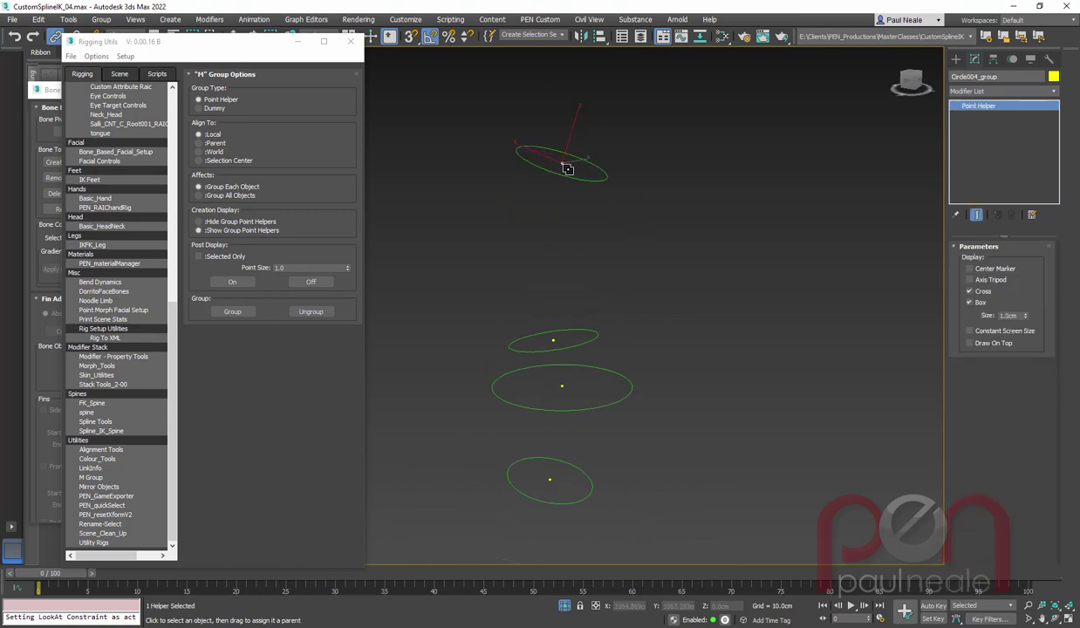
pyautogui.moveTo(565, 165); pyautogui.dragTo(553, 339)
pyautogui.keyDown('ctrl'); pyautogui.click(548, 480); pyautogui.keyUp('ctrl')
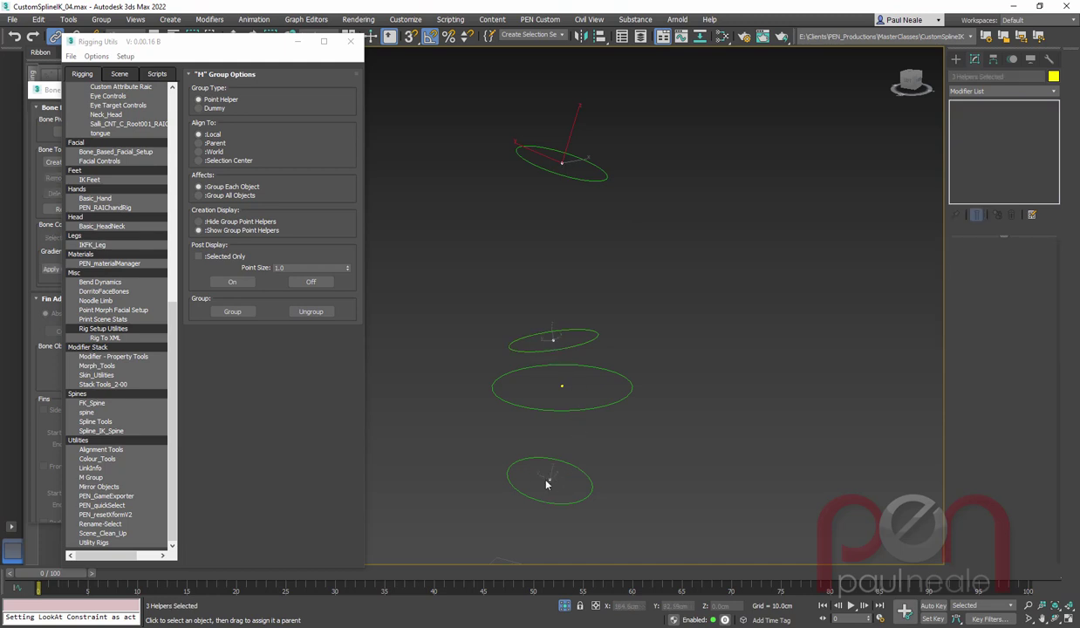
pyautogui.moveTo(548, 483); pyautogui.dragTo(602, 408)
# Test-move the large circle and the Bob control to check that the linked controls follow, cancelling each move.
pyautogui.click(608, 403)
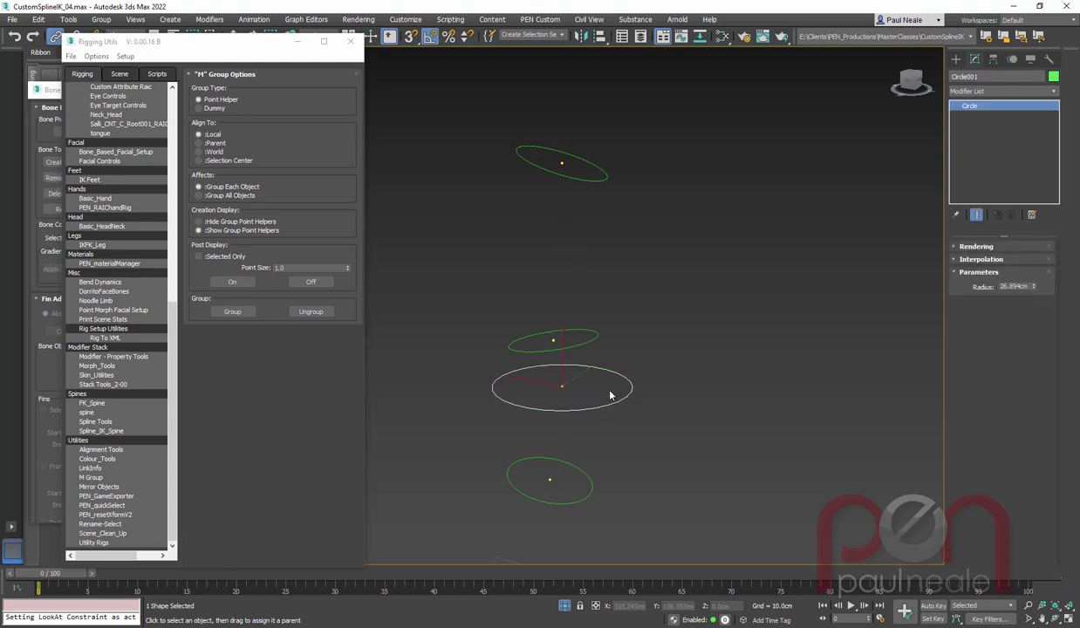
pyautogui.press('w')
pyautogui.moveTo(552, 375); pyautogui.dragTo(595, 356)
pyautogui.rightClick(594, 357)
pyautogui.moveTo(630, 344); pyautogui.dragTo(632, 229, button='middle')
pyautogui.scroll(-4, 632, 228)
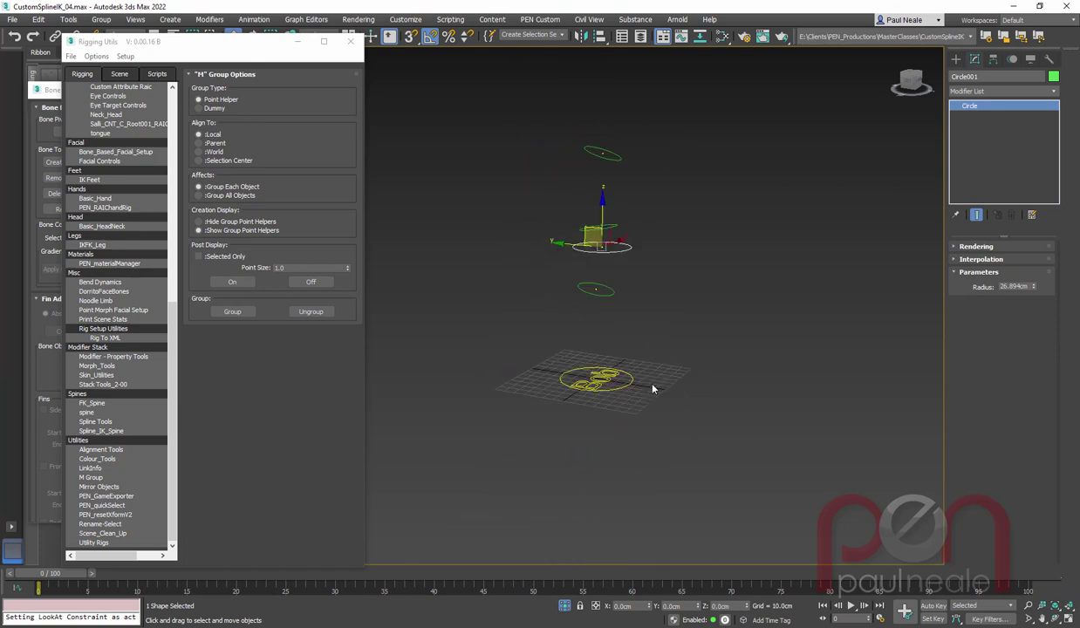
pyautogui.moveTo(612, 379); pyautogui.dragTo(643, 366)
pyautogui.rightClick(644, 367)
pyautogui.scroll(5, 625, 196)
# Clear the Rigging Utils window off the viewport and test-move the top spine circle, cancelling the move.
pyautogui.moveTo(218, 45); pyautogui.dragTo(1079, 130)
pyautogui.moveTo(724, 367); pyautogui.dragTo(705, 392, button='middle')
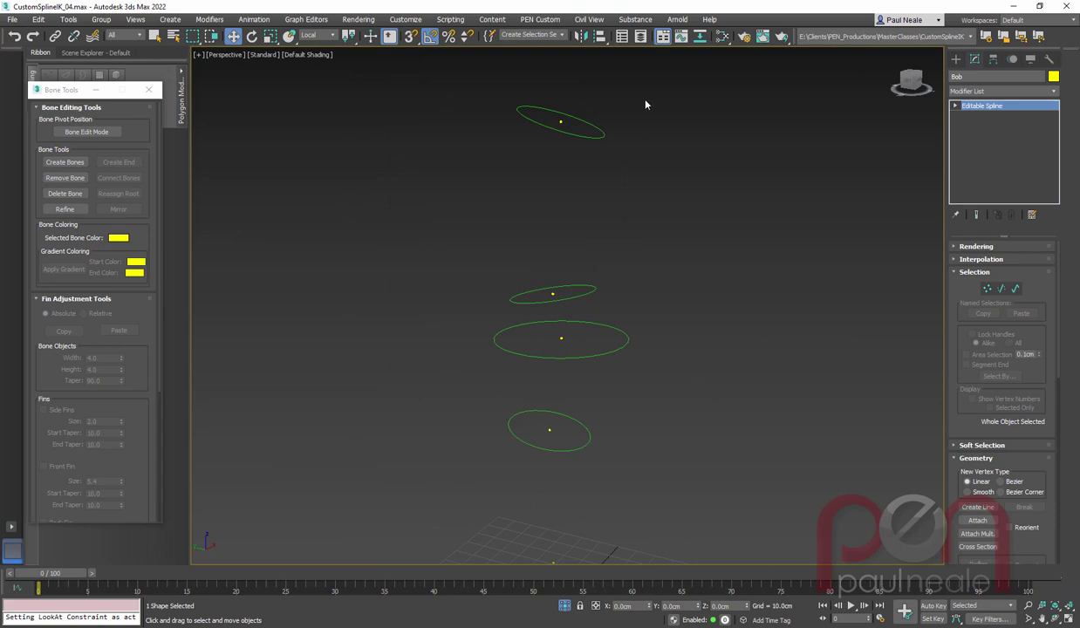
pyautogui.moveTo(583, 160); pyautogui.dragTo(579, 159)
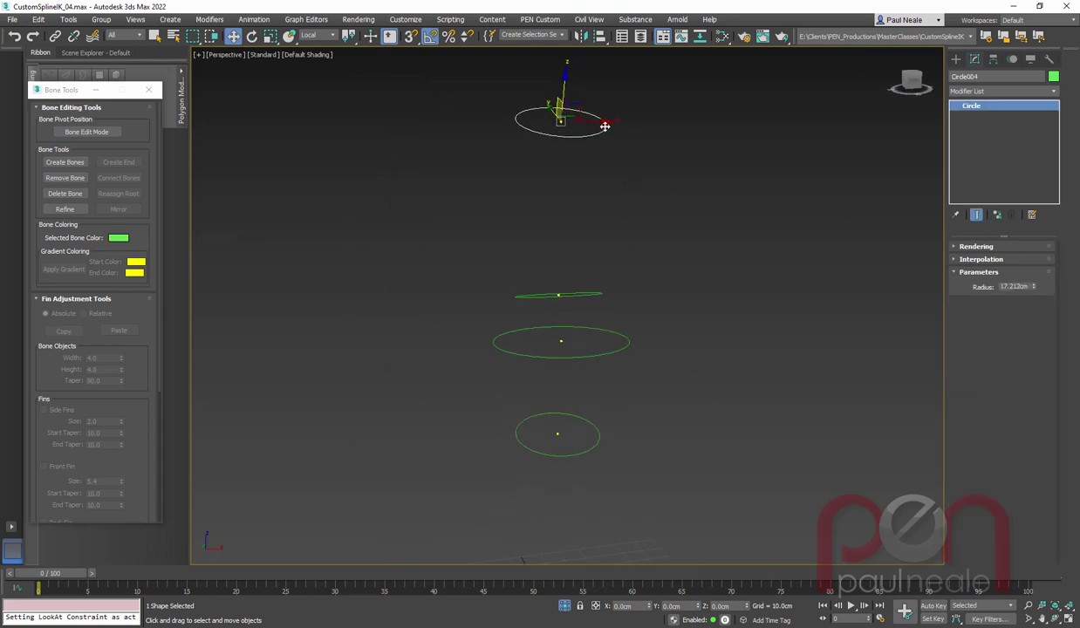
pyautogui.moveTo(581, 105); pyautogui.dragTo(606, 116)
pyautogui.rightClick(606, 116)
pyautogui.keyDown('alt'); pyautogui.moveTo(618, 276); pyautogui.dragTo(639, 259, button='middle'); pyautogui.keyUp('alt')
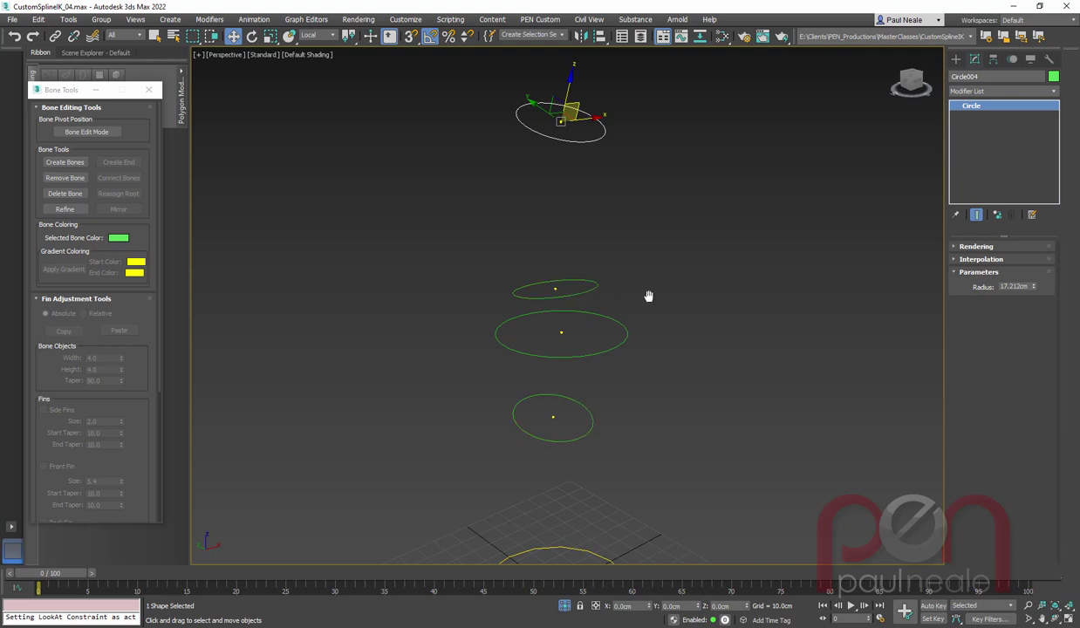
# Create a point helper in the Left view beside the upper spine circles and set its size to 16.58 cm.
pyautogui.press('l')
pyautogui.moveTo(641, 217); pyautogui.dragTo(631, 252, button='middle')
pyautogui.scroll(-1, 621, 264)
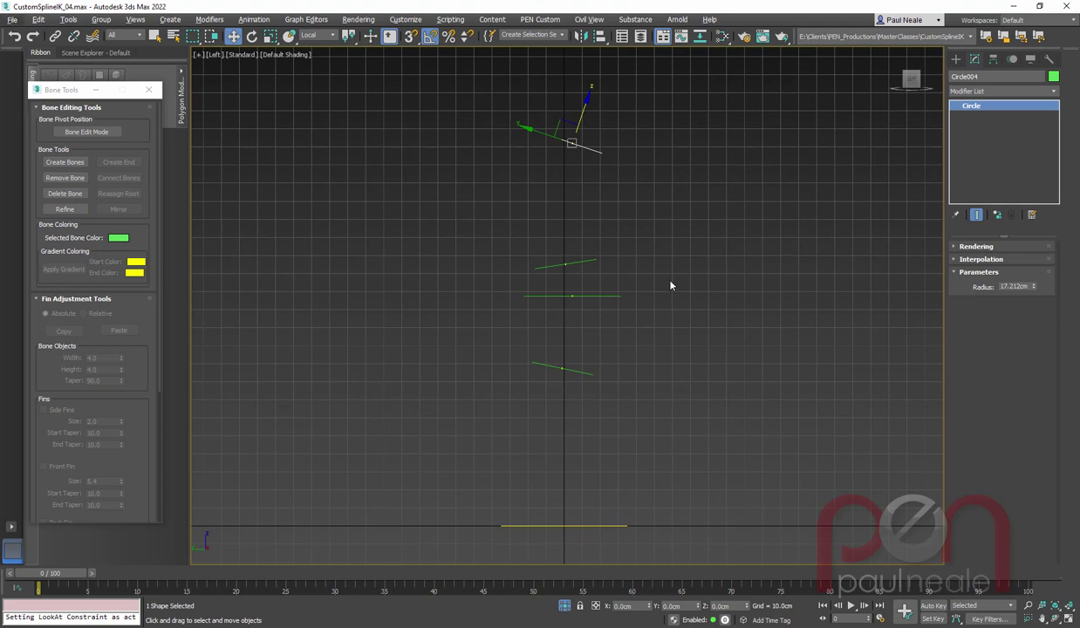
pyautogui.hotkey('alt', 't')
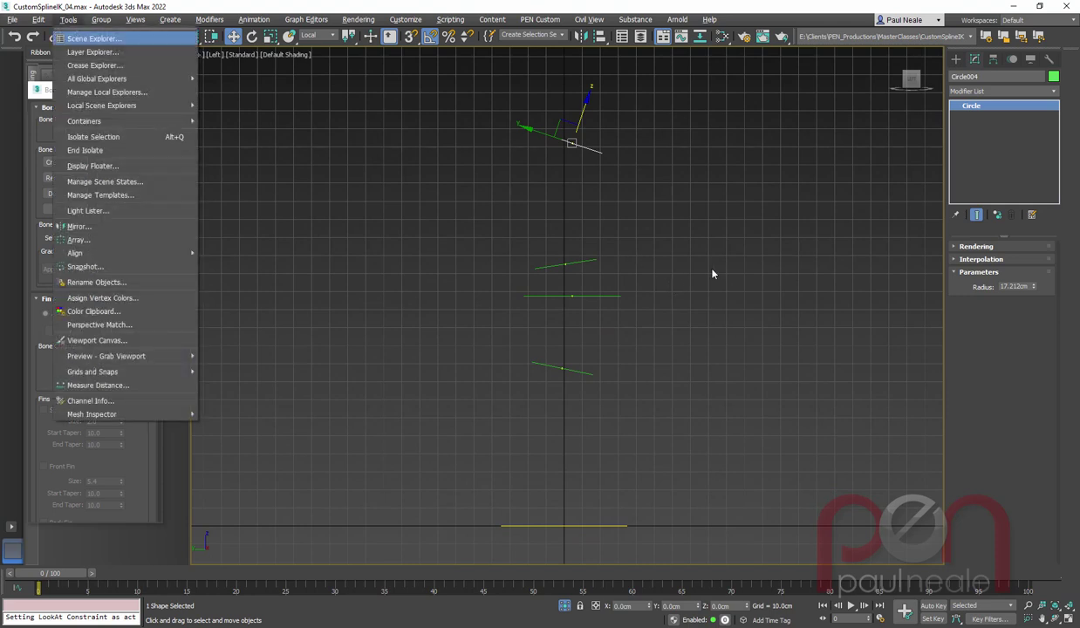
pyautogui.moveTo(713, 272); pyautogui.dragTo(730, 281, button='middle')
pyautogui.write('x')
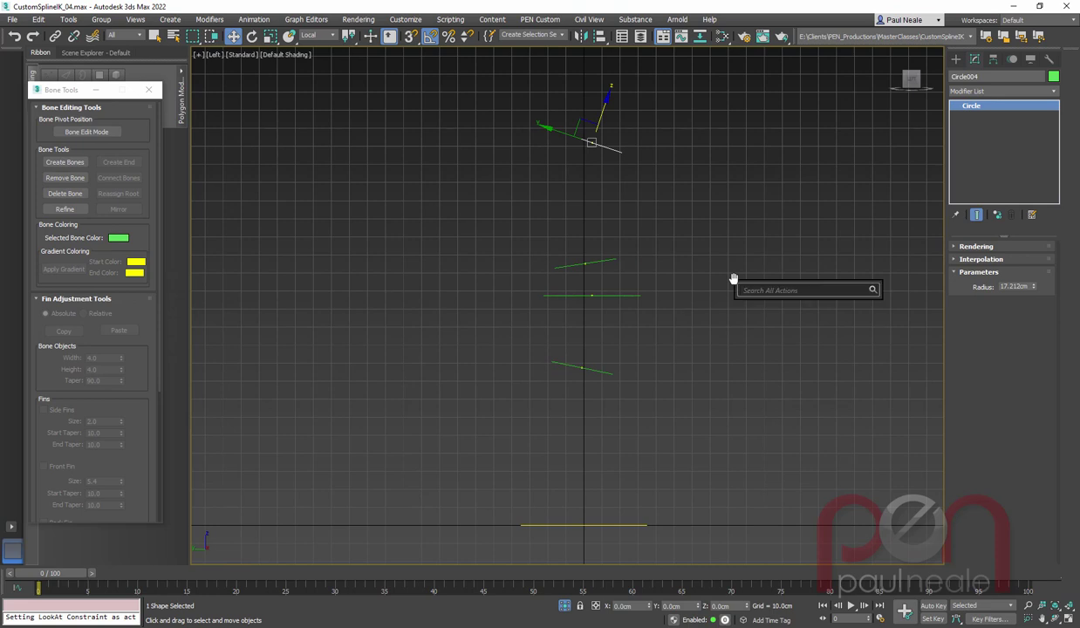
pyautogui.write('poin')
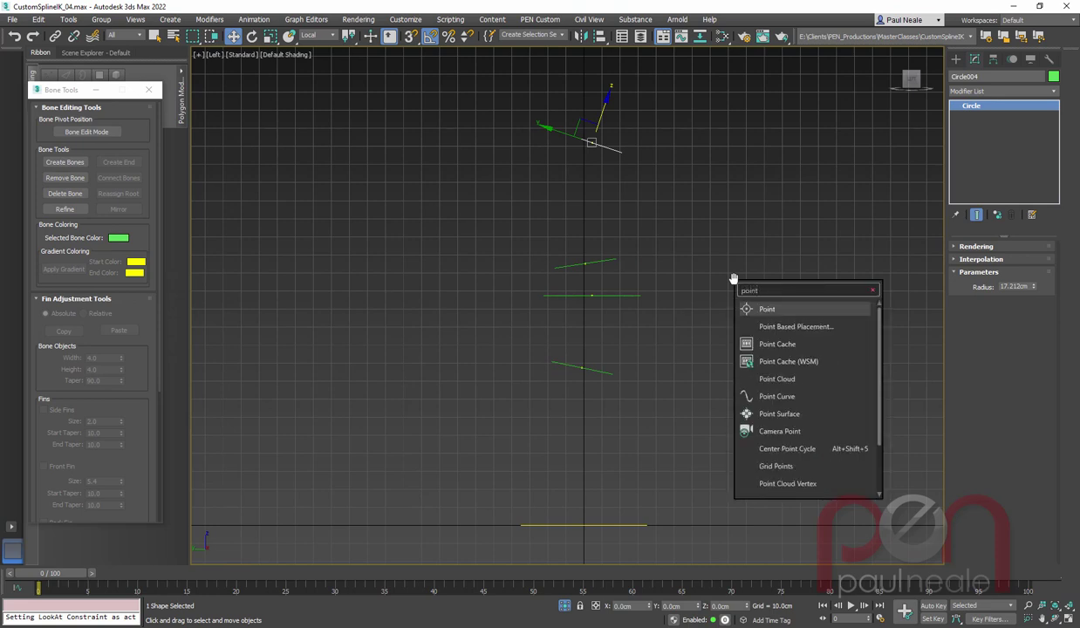
pyautogui.write('t')
pyautogui.press('Return')
pyautogui.click(689, 234)
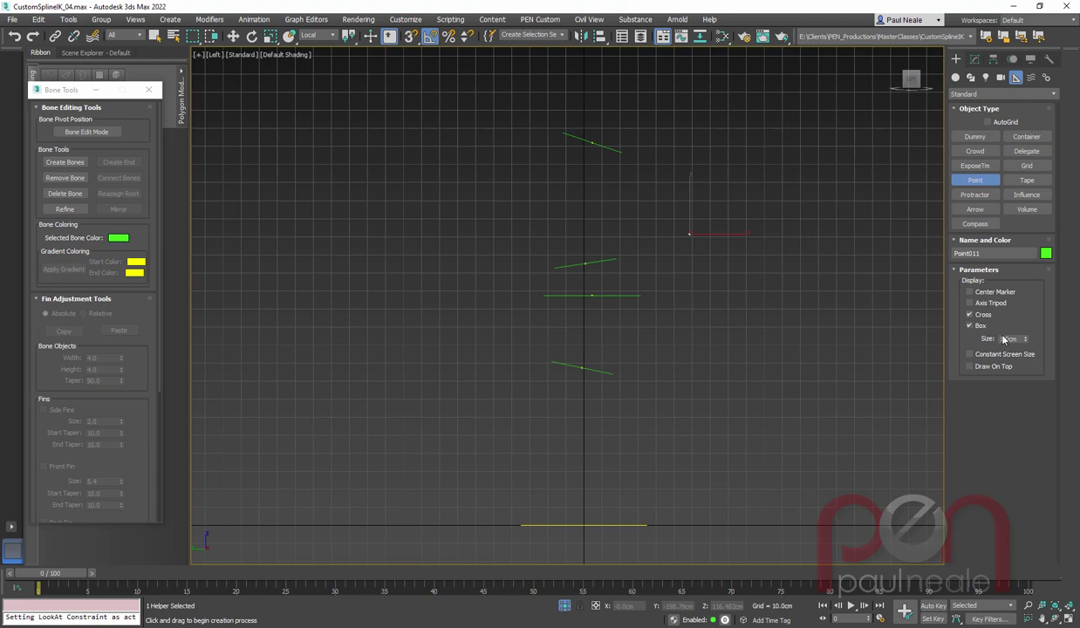
pyautogui.moveTo(1027, 341); pyautogui.dragTo(1029, 314)
pyautogui.moveTo(1029, 225); pyautogui.dragTo(1001, 48)
# Align the point helper to the tilted circle just above the large one, pivot to pivot with all orientation axes matched.
pyautogui.hotkey('alt', 'a')
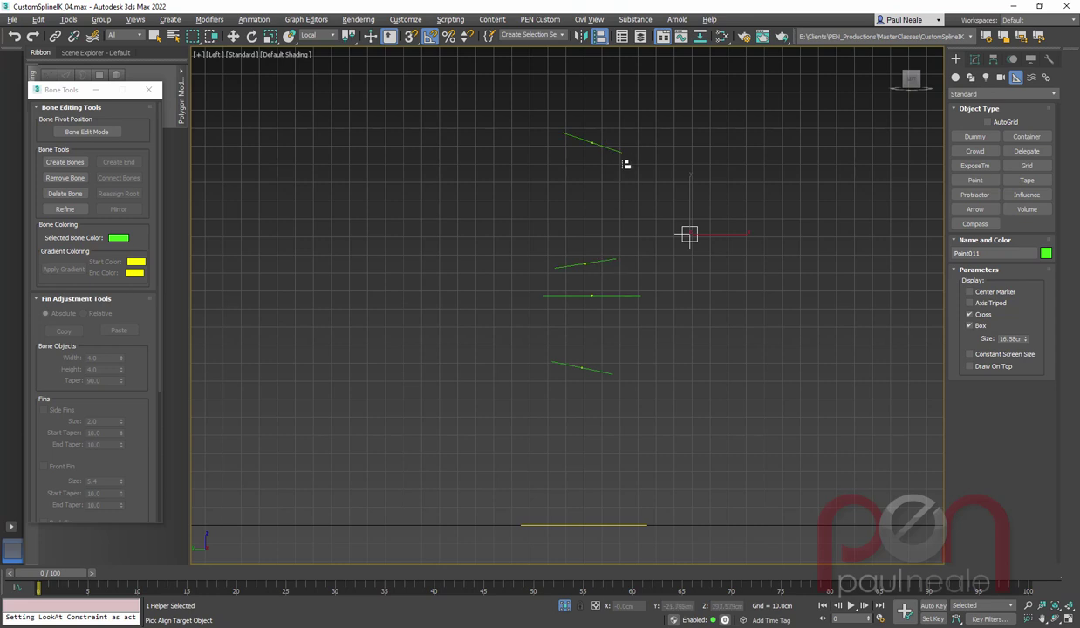
pyautogui.click(612, 268)
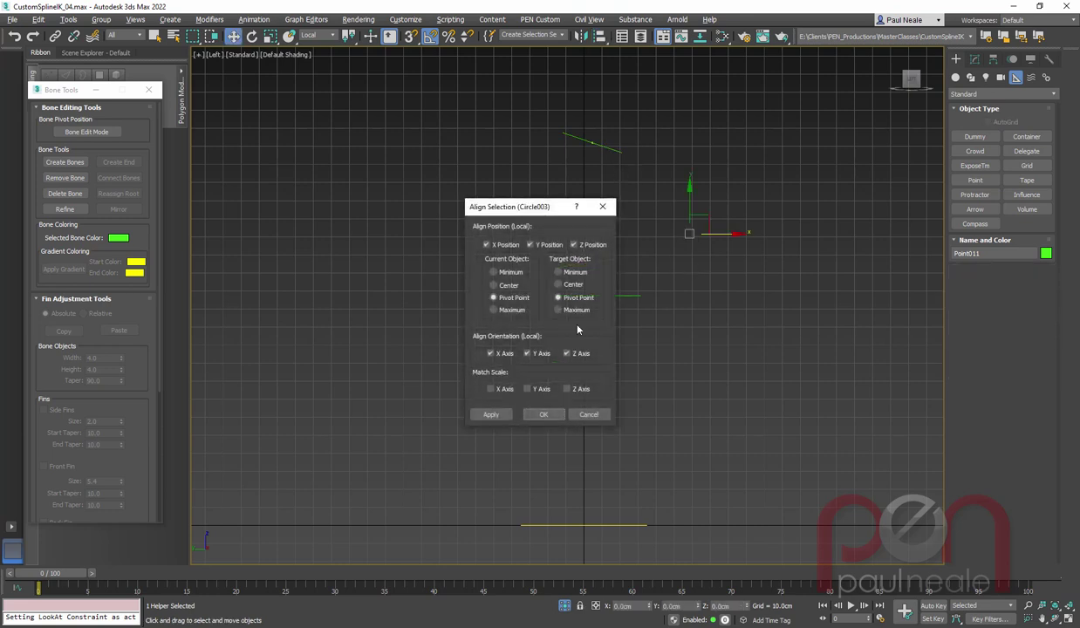
pyautogui.click(556, 416)
# Place the helper above the tilted circle along its local Z axis and a clone of it below the circle.
pyautogui.scroll(1, 645, 245)
pyautogui.moveTo(575, 239)
pyautogui.mouseDown()
pyautogui.moveTo(581, 187)
pyautogui.moveTo(571, 290)
pyautogui.moveTo(577, 273)
pyautogui.mouseUp()
pyautogui.click(540, 369)
# Clone the lower point helper upward along its local Z axis as an instance placed at the tilted circle.
pyautogui.scroll(4, 546, 295)
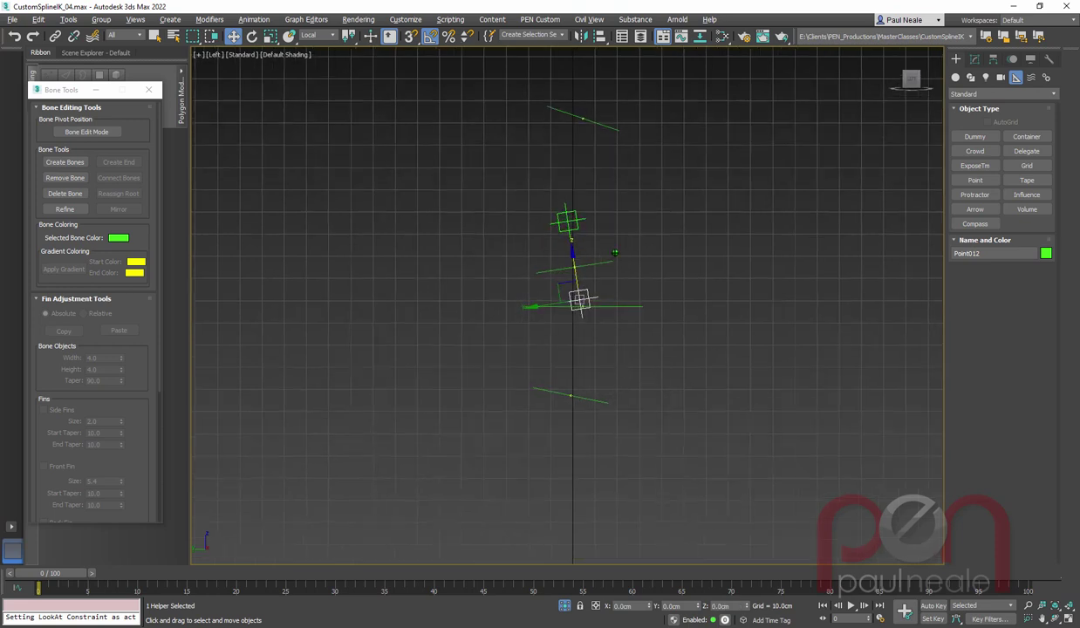
pyautogui.keyDown('shift'); pyautogui.moveTo(546, 295); pyautogui.dragTo(550, 230); pyautogui.keyUp('shift')
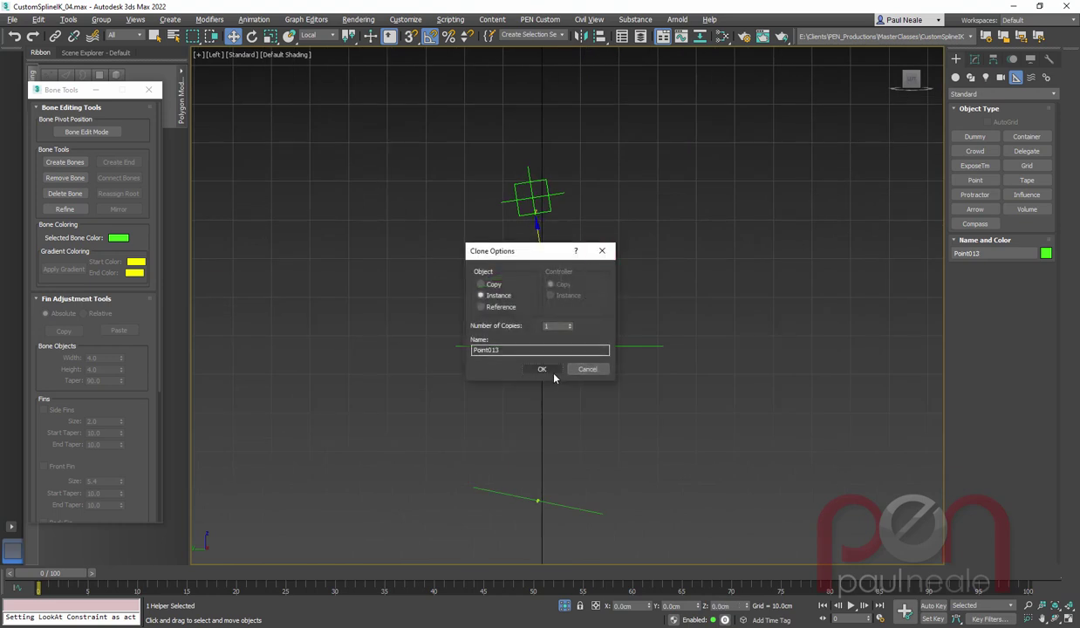
pyautogui.click(542, 368)
pyautogui.scroll(-2, 641, 316)
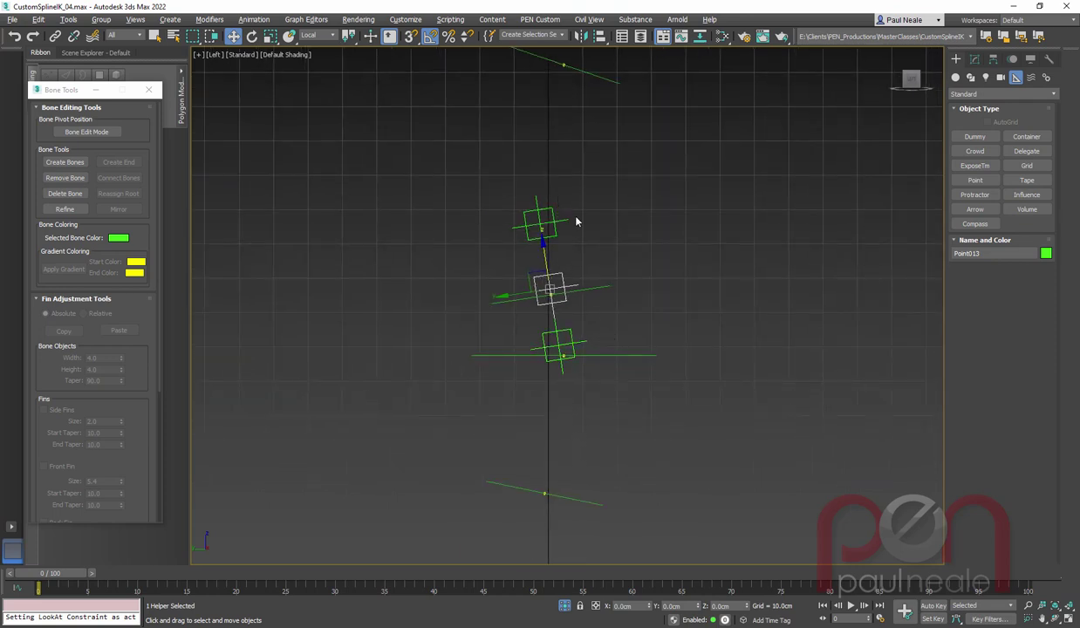
# Set the object color of all three point helpers to orange.
pyautogui.click(540, 225)
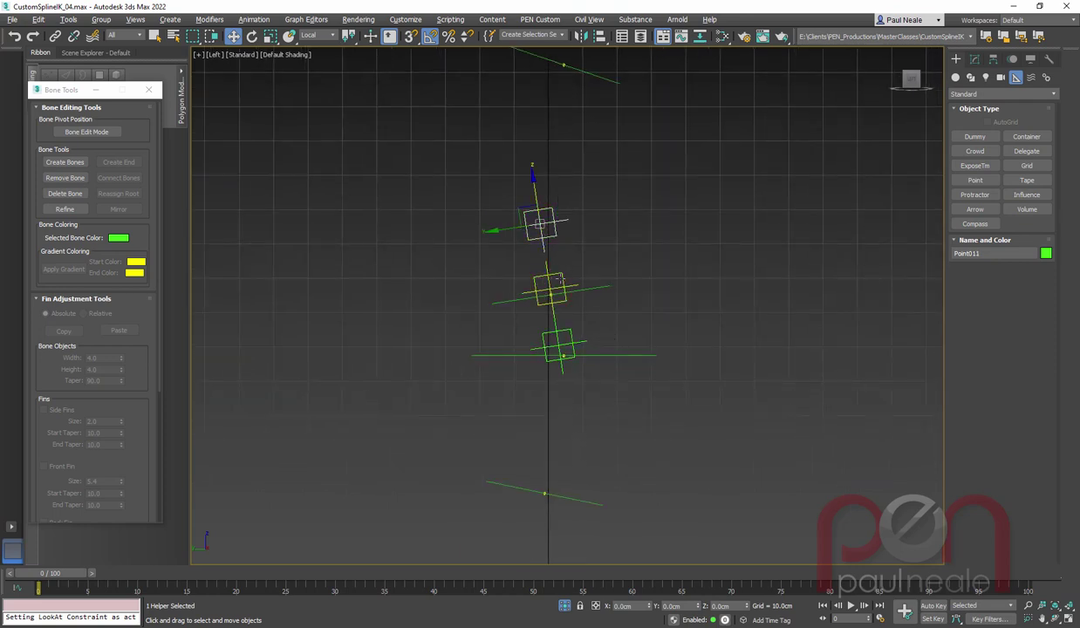
pyautogui.keyDown('ctrl'); pyautogui.click(550, 288); pyautogui.keyUp('ctrl')
pyautogui.keyDown('ctrl'); pyautogui.click(570, 329); pyautogui.keyUp('ctrl')
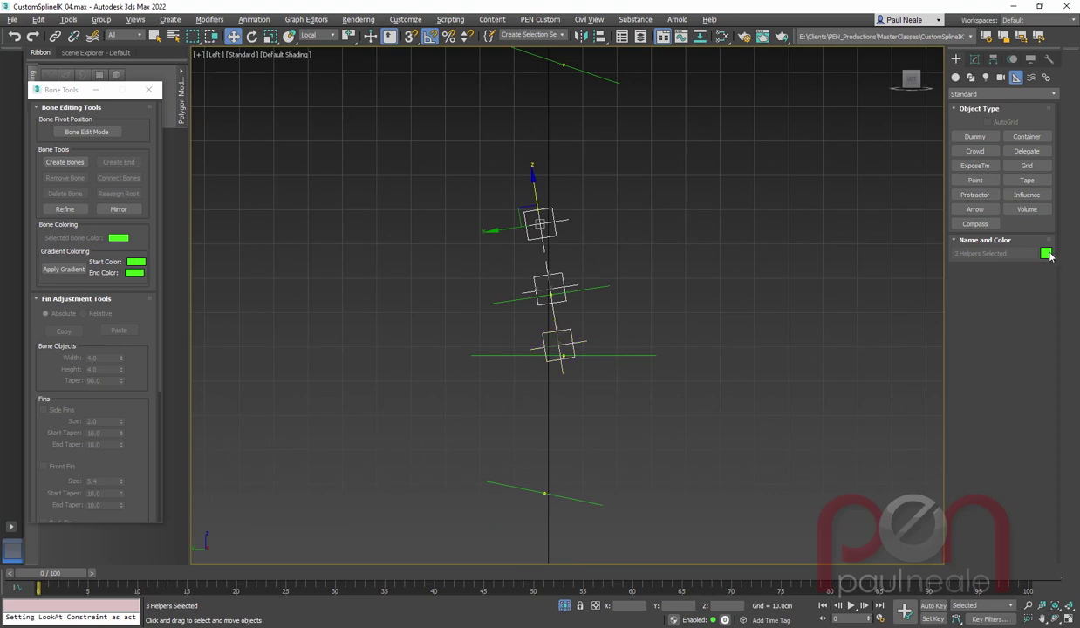
pyautogui.click(1046, 253)
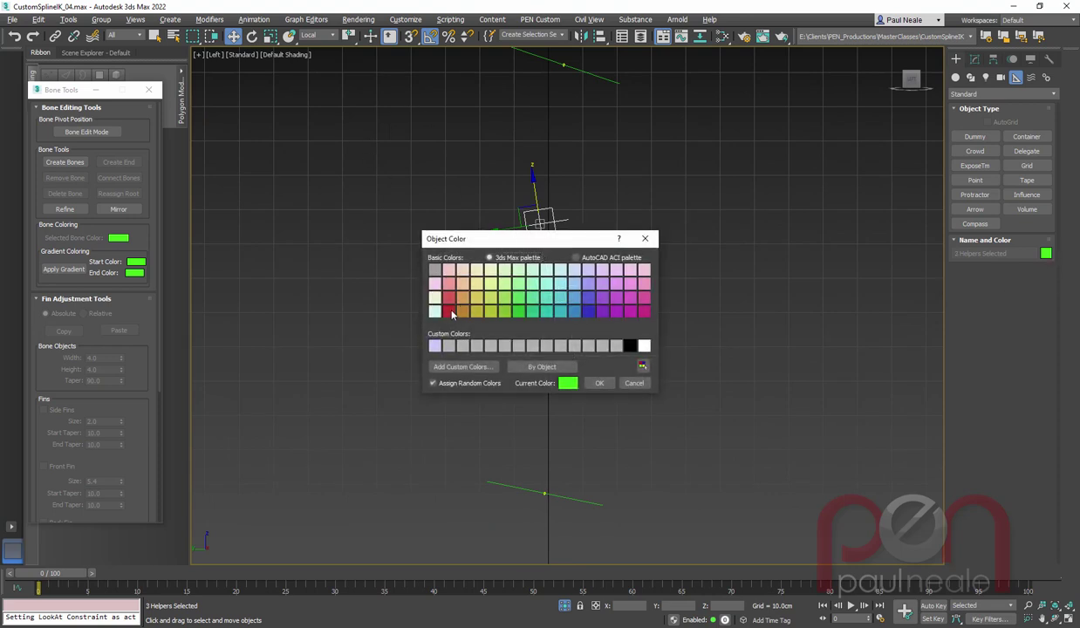
pyautogui.click(462, 312)
pyautogui.click(599, 383)
# Link the upper point helper to the top circle and the lower point helper to the tilted circle below the large one.
pyautogui.moveTo(574, 350); pyautogui.dragTo(553, 383, button='middle')
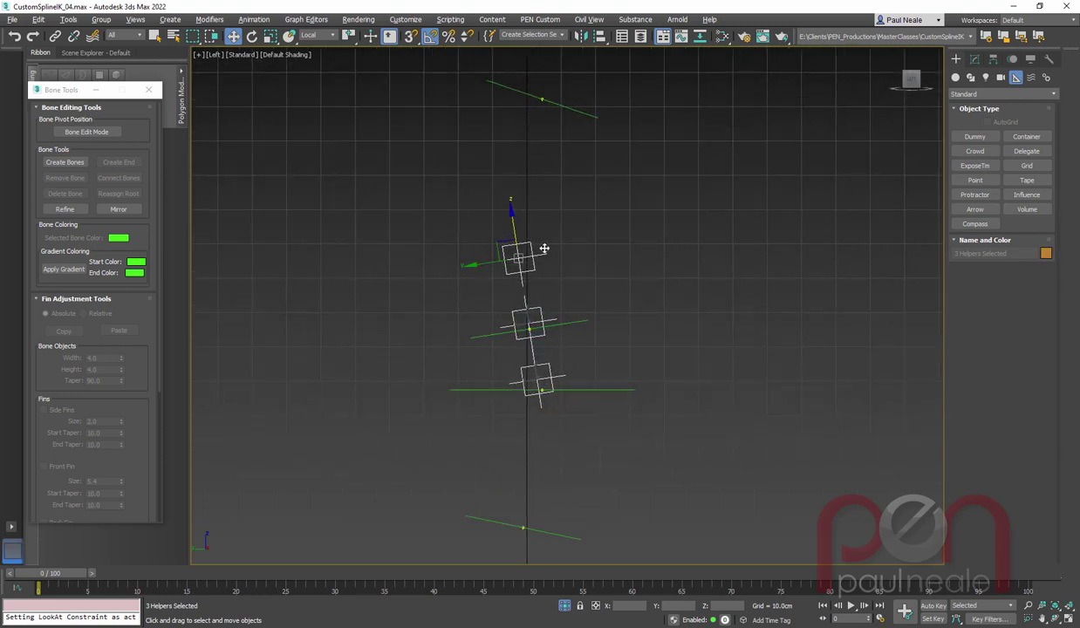
pyautogui.moveTo(618, 259); pyautogui.dragTo(598, 241, button='middle')
pyautogui.scroll(-3, 562, 286)
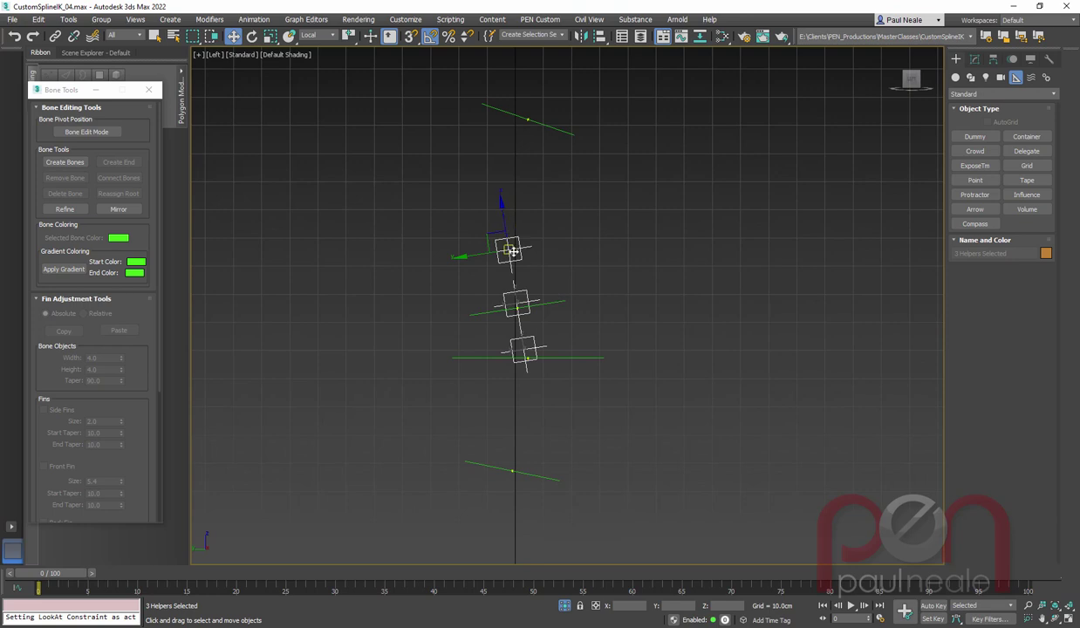
pyautogui.click(55, 36)
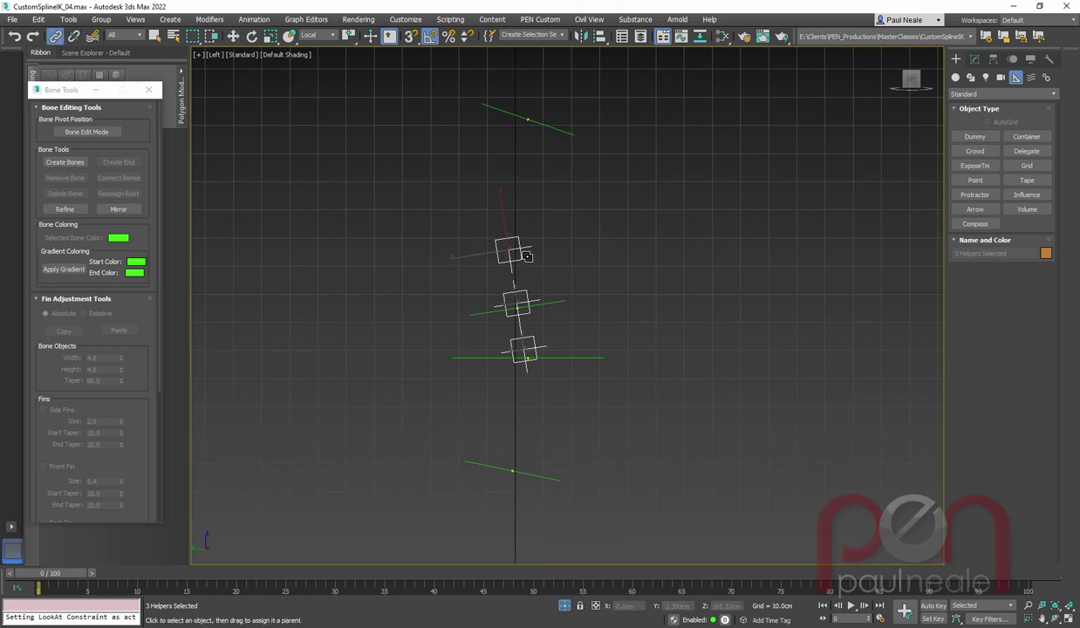
pyautogui.moveTo(527, 255); pyautogui.dragTo(570, 134)
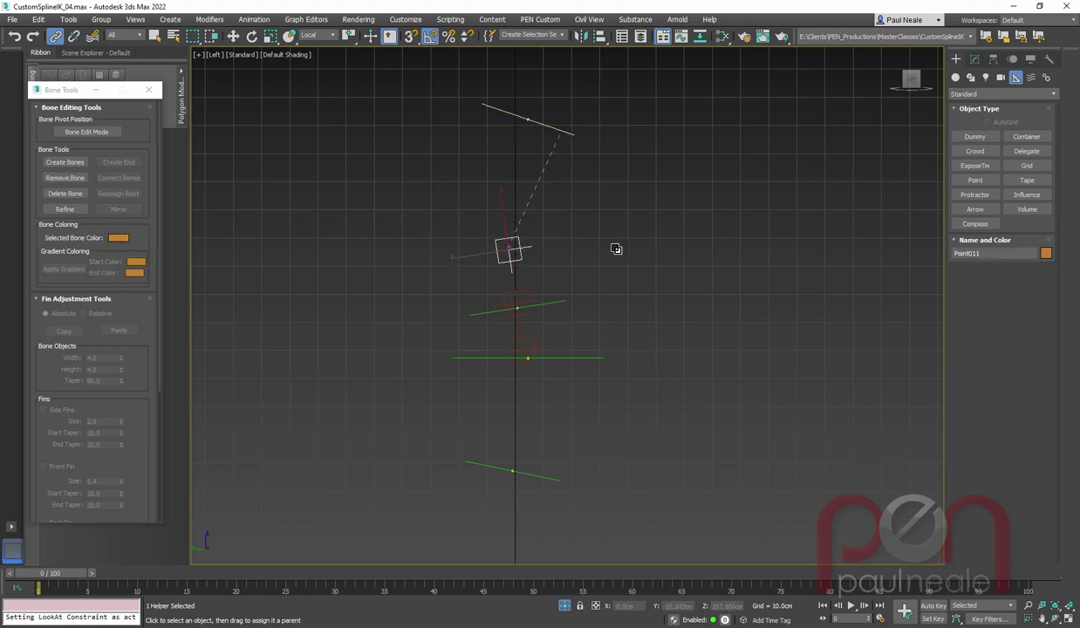
pyautogui.moveTo(523, 349); pyautogui.dragTo(548, 481)
# Try moving the upper point helper along its local axes.
pyautogui.click(518, 298)
pyautogui.click(521, 298)
pyautogui.scroll(1, 524, 276)
pyautogui.scroll(1, 518, 277)
pyautogui.click(513, 261)
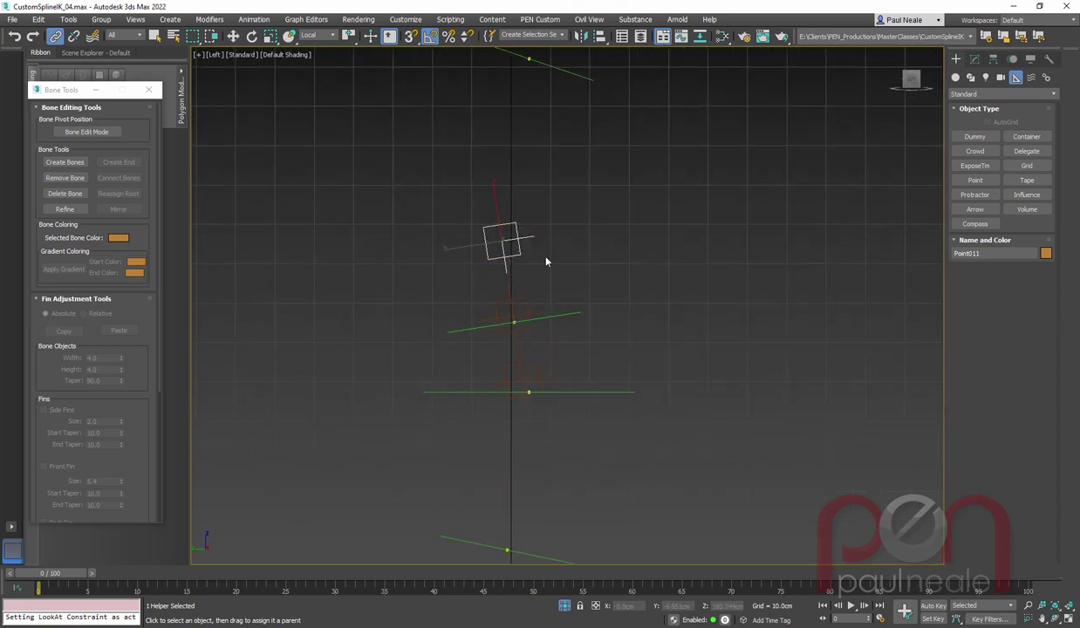
pyautogui.press('w')
pyautogui.moveTo(497, 206); pyautogui.dragTo(458, 140)
pyautogui.rightClick(458, 139)
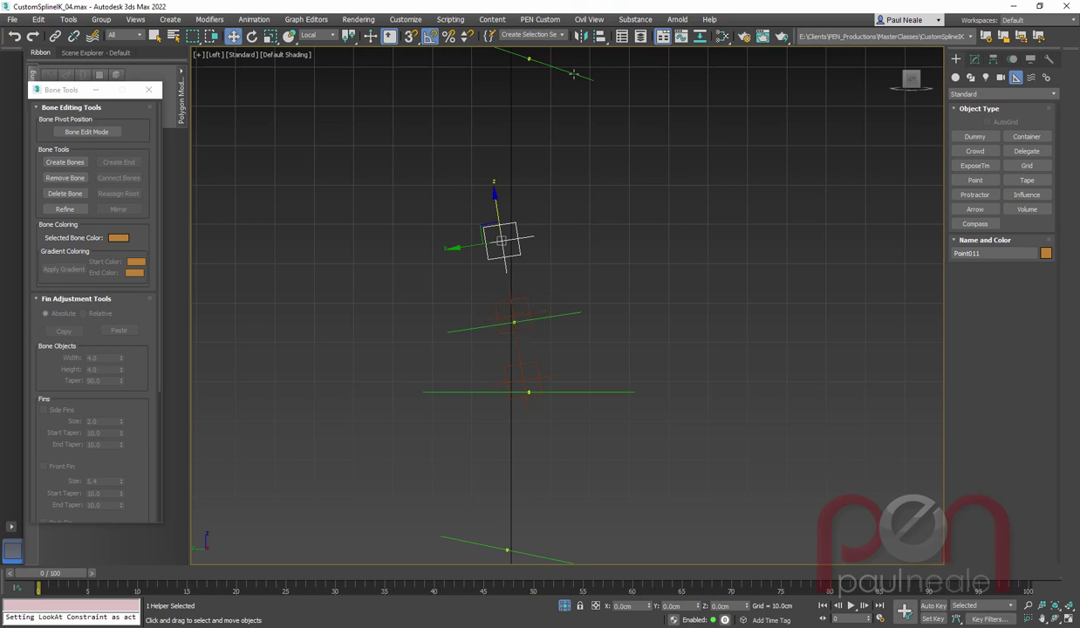
# Try rotating the top circle to test the helper linked to it.
pyautogui.moveTo(583, 101); pyautogui.dragTo(576, 108)
pyautogui.moveTo(610, 141); pyautogui.dragTo(606, 209, button='middle')
pyautogui.scroll(-1, 610, 202)
pyautogui.press('e')
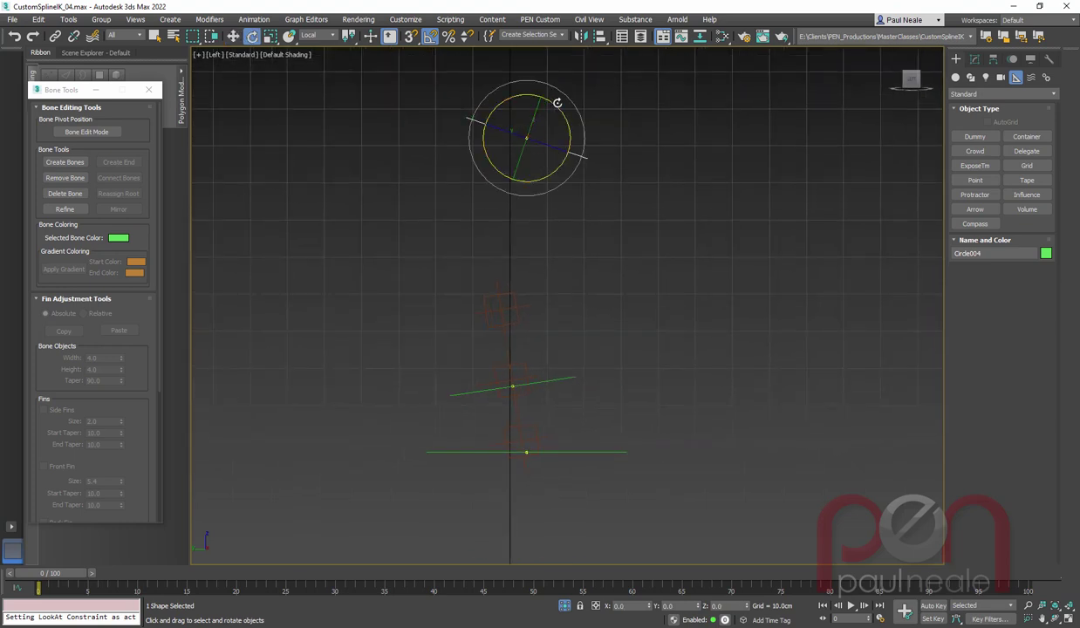
pyautogui.moveTo(560, 110); pyautogui.dragTo(560, 124)
pyautogui.rightClick(560, 124)
# Turn off Angle Snap and apply a Position Constraint to the middle point helper, targeting the lower point helper.
pyautogui.moveTo(545, 211); pyautogui.dragTo(537, 222, button='middle')
pyautogui.press('a')
pyautogui.moveTo(558, 351); pyautogui.dragTo(565, 312, button='middle')
pyautogui.scroll(2, 541, 324)
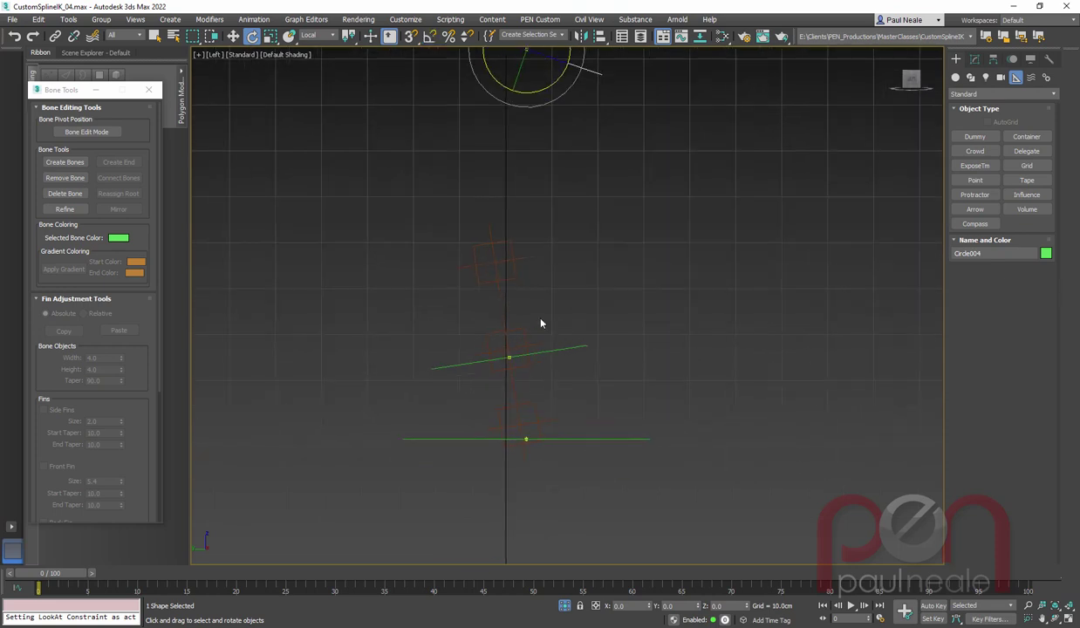
pyautogui.click(523, 334)
pyautogui.rightClick(597, 294)
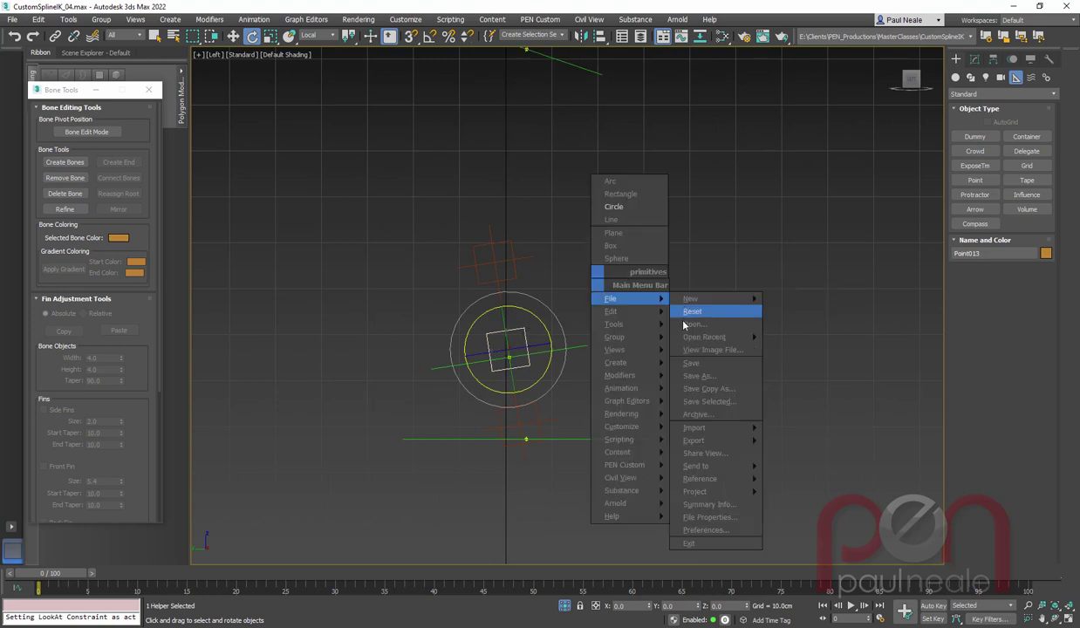
pyautogui.moveTo(656, 415)
pyautogui.moveTo(624, 388)
pyautogui.moveTo(752, 348)
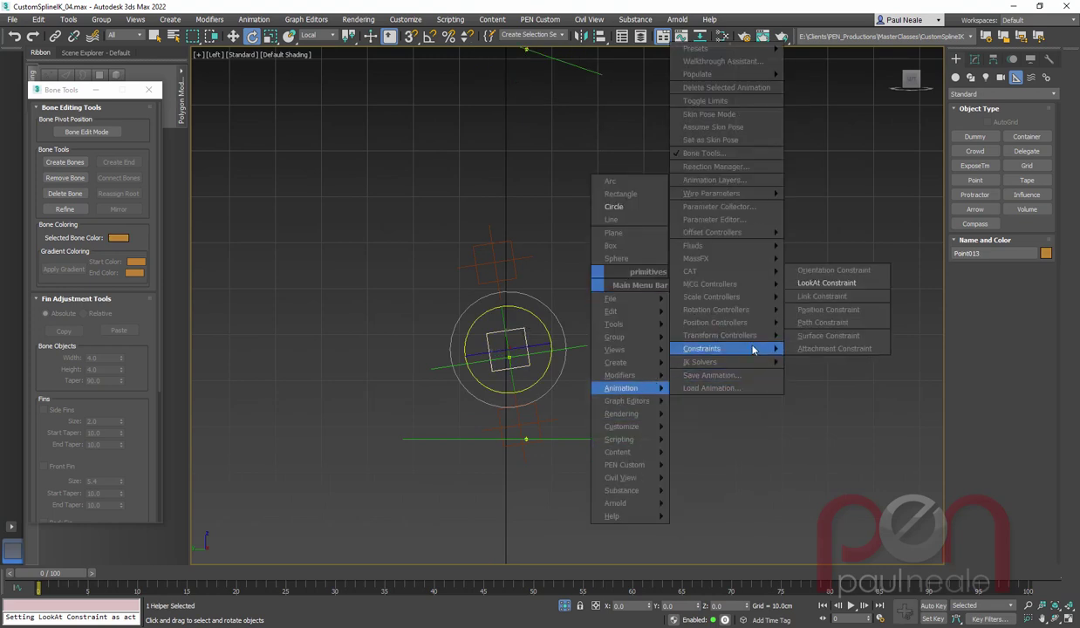
pyautogui.click(833, 309)
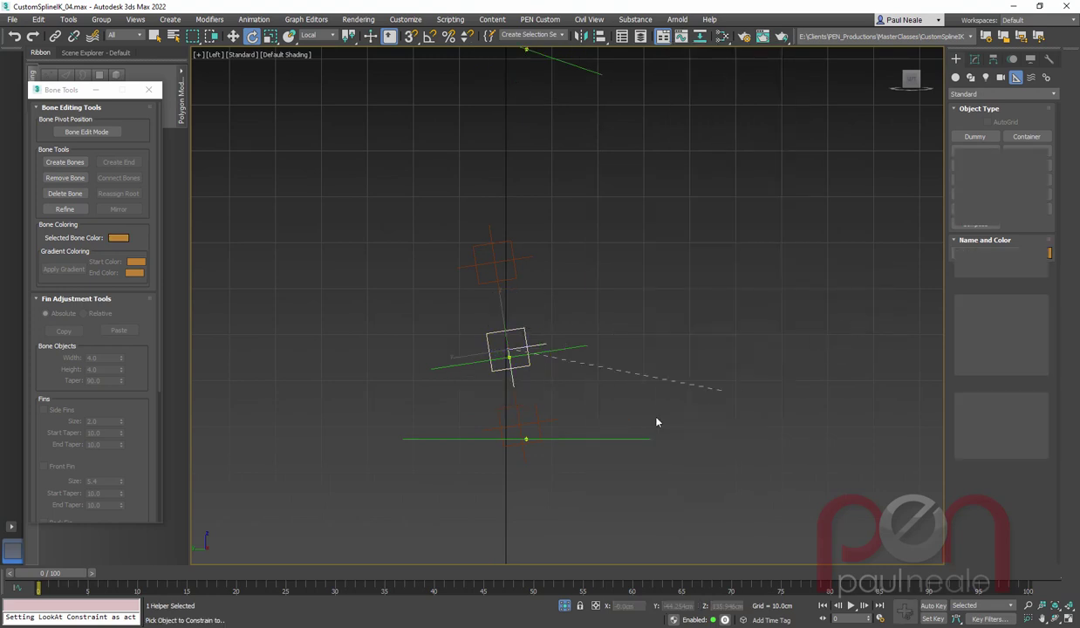
pyautogui.click(556, 419)
# Add the upper point helper as a second position target of the middle helper's constraint.
pyautogui.rightClick(596, 378)
pyautogui.click(621, 386)
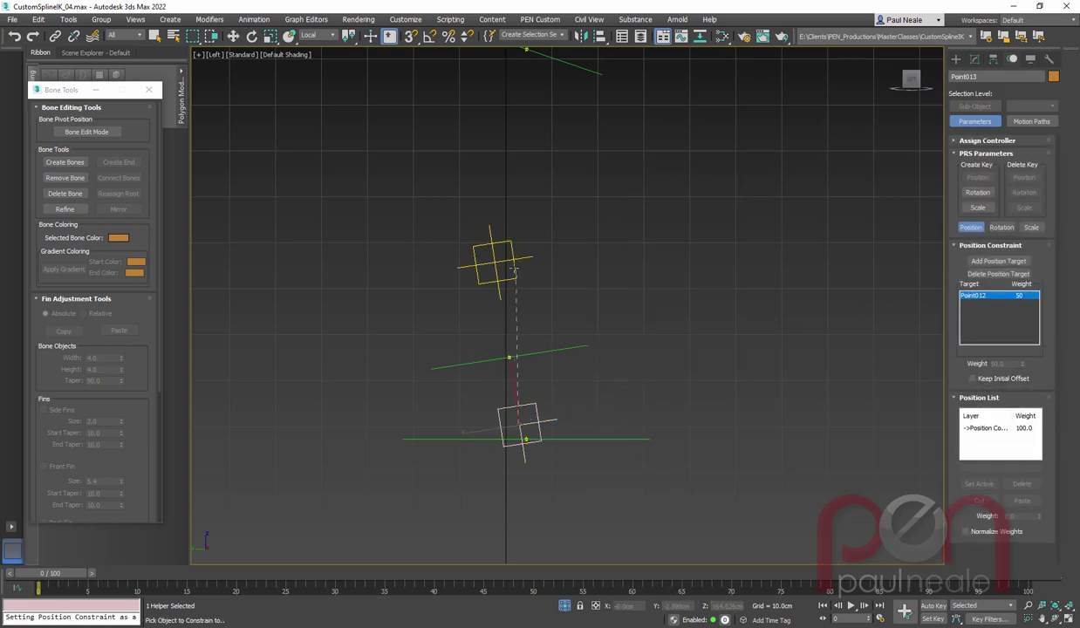
pyautogui.click(495, 261)
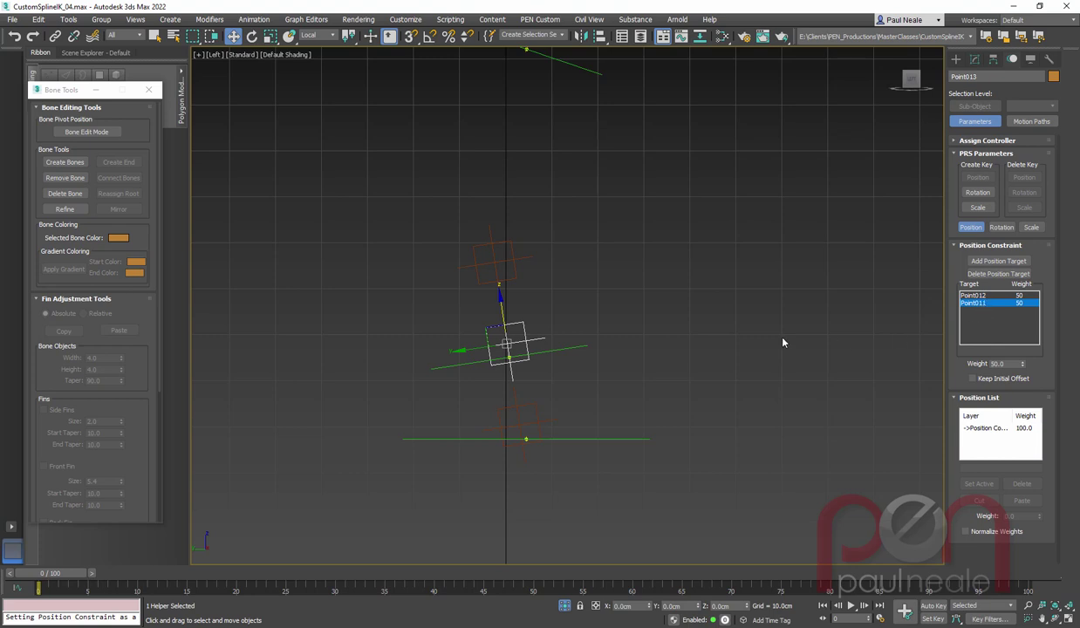
# Try raising the upper helper along its local Z axis near the top circle and rotating that circle.
pyautogui.moveTo(503, 264); pyautogui.dragTo(487, 266)
pyautogui.moveTo(591, 250); pyautogui.dragTo(600, 299, button='middle')
pyautogui.scroll(-1, 602, 304)
pyautogui.moveTo(513, 279); pyautogui.dragTo(502, 157)
pyautogui.moveTo(608, 117); pyautogui.dragTo(591, 163)
pyautogui.moveTo(615, 182); pyautogui.dragTo(598, 212, button='middle')
pyautogui.press('e')
pyautogui.moveTo(564, 129); pyautogui.dragTo(566, 139)
pyautogui.rightClick(566, 140)
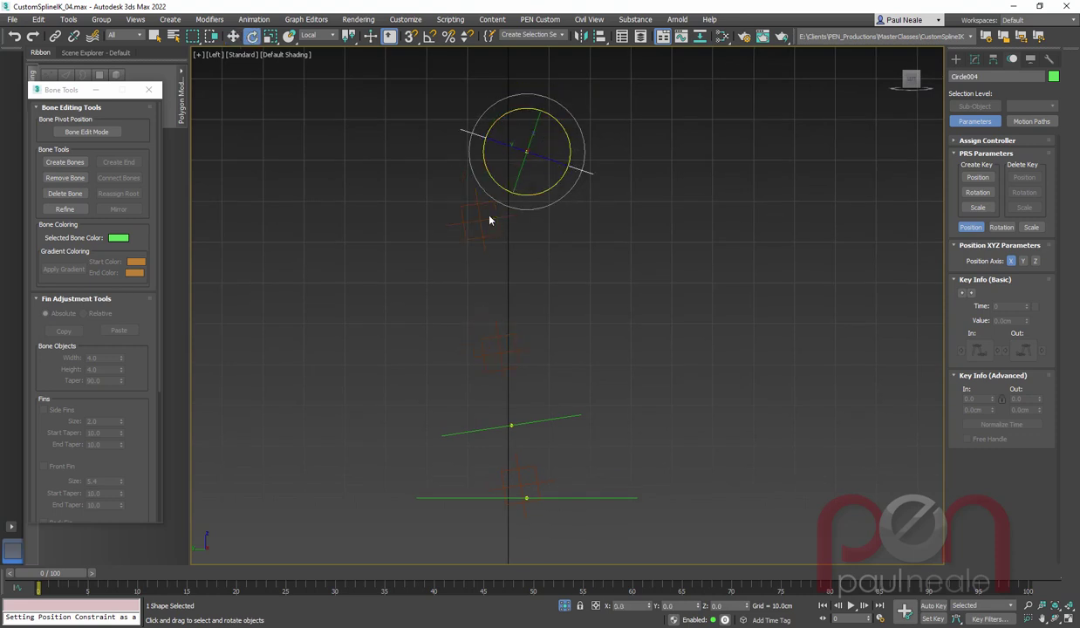
# Move the upper helper down along its local Z axis to just above the middle helper.
pyautogui.click(485, 221)
pyautogui.press('w')
pyautogui.moveTo(474, 188); pyautogui.dragTo(489, 341)
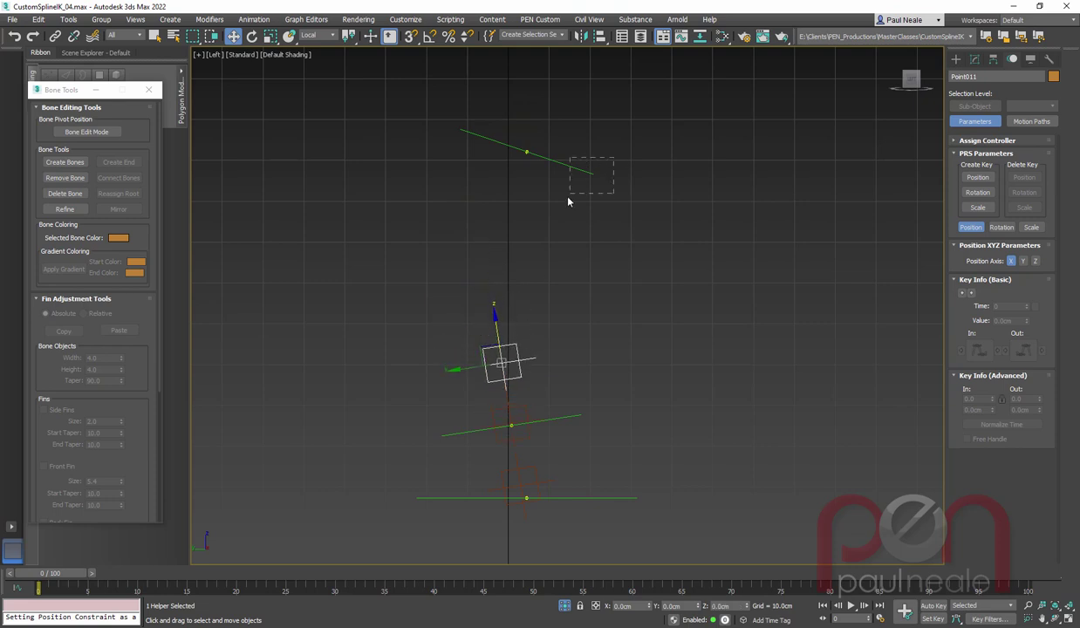
# Try rotating the top circle to test how the constrained middle helper follows.
pyautogui.moveTo(568, 201); pyautogui.dragTo(568, 196)
pyautogui.press('e')
pyautogui.moveTo(568, 146); pyautogui.dragTo(567, 171)
pyautogui.moveTo(589, 370); pyautogui.dragTo(579, 405, button='middle')
pyautogui.scroll(-1, 601, 287)
pyautogui.moveTo(542, 212); pyautogui.dragTo(546, 297)
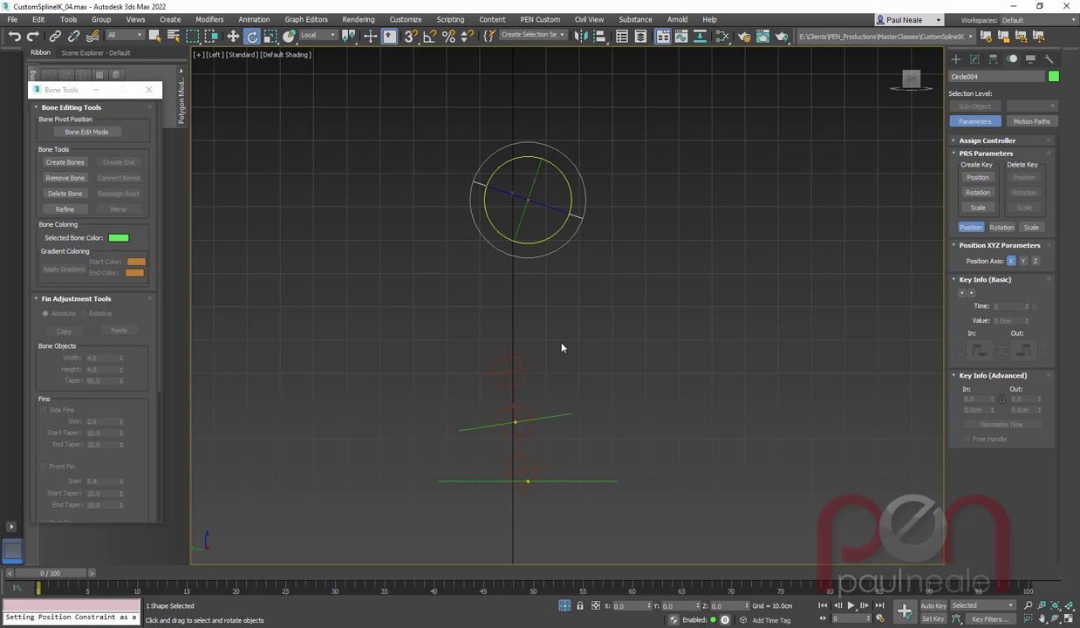
# Select all five circle controls and freeze their transforms.
pyautogui.moveTo(641, 300); pyautogui.dragTo(662, 236, button='middle')
pyautogui.keyDown('ctrl'); pyautogui.click(572, 351); pyautogui.keyUp('ctrl')
pyautogui.keyDown('ctrl'); pyautogui.moveTo(663, 407); pyautogui.dragTo(600, 447); pyautogui.keyUp('ctrl')
pyautogui.moveTo(675, 462); pyautogui.dragTo(678, 329, button='middle')
pyautogui.keyDown('ctrl'); pyautogui.moveTo(572, 435); pyautogui.dragTo(567, 437); pyautogui.keyUp('ctrl')
pyautogui.moveTo(636, 352); pyautogui.dragTo(640, 199, button='middle')
pyautogui.scroll(-3, 639, 199)
pyautogui.keyDown('ctrl'); pyautogui.click(639, 374); pyautogui.keyUp('ctrl')
pyautogui.moveTo(680, 286); pyautogui.dragTo(632, 443, button='middle')
pyautogui.scroll(2, 610, 401)
pyautogui.moveTo(631, 354); pyautogui.dragTo(664, 436, button='middle')
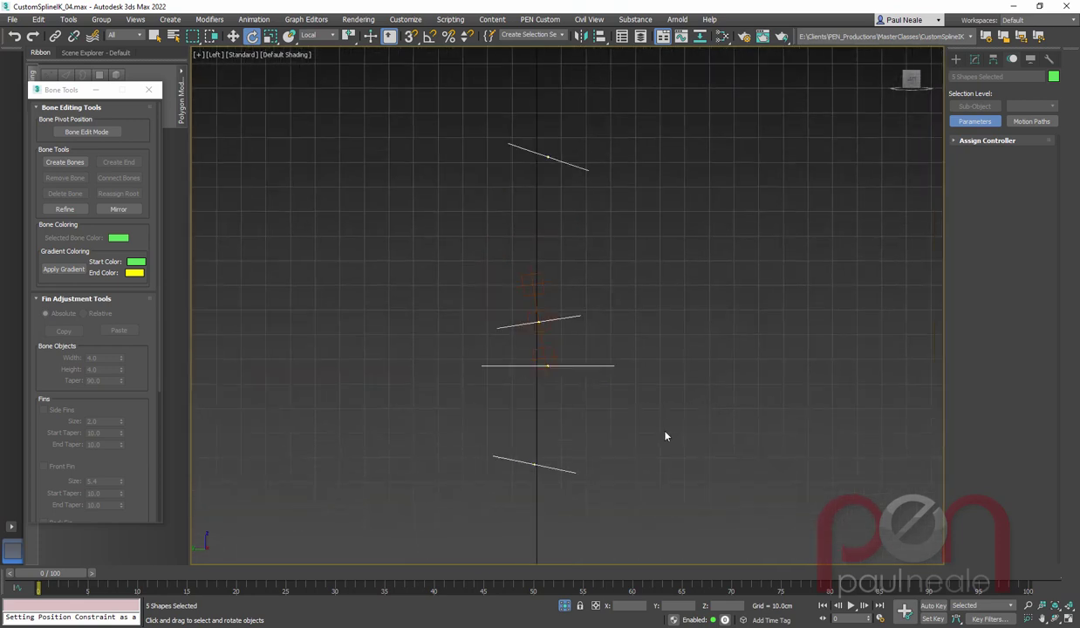
pyautogui.keyDown('alt'); pyautogui.rightClick(645, 332); pyautogui.keyUp('alt')
pyautogui.click(561, 265)
pyautogui.click(604, 350)
# Freeze the rotation of the middle point helper so it has a rotation list.
pyautogui.scroll(2, 583, 290)
pyautogui.click(515, 338)
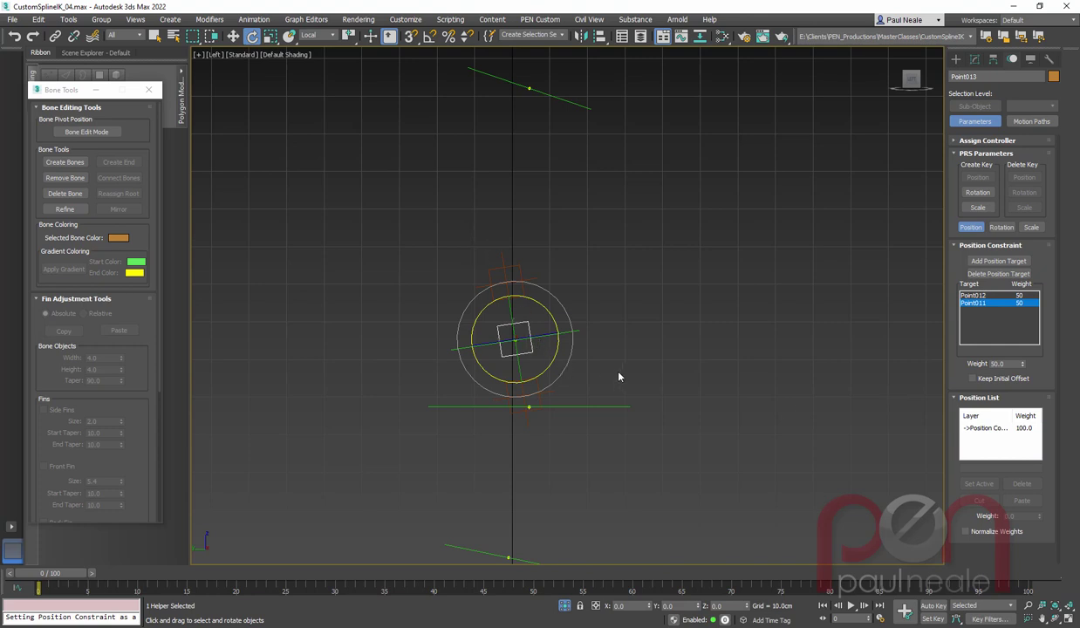
pyautogui.rightClick(591, 358)
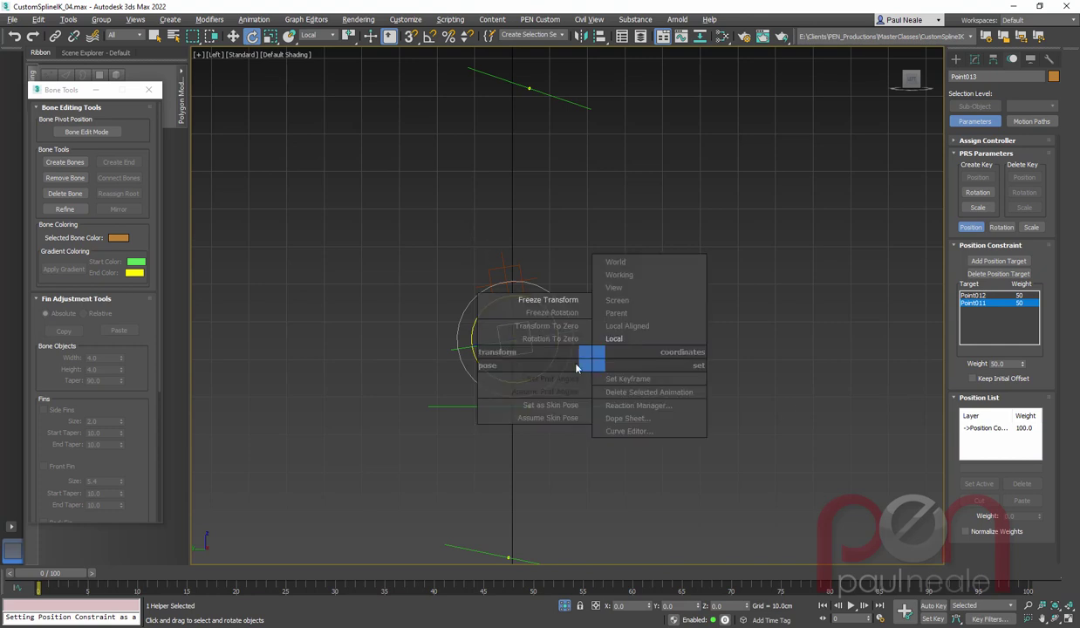
pyautogui.click(538, 313)
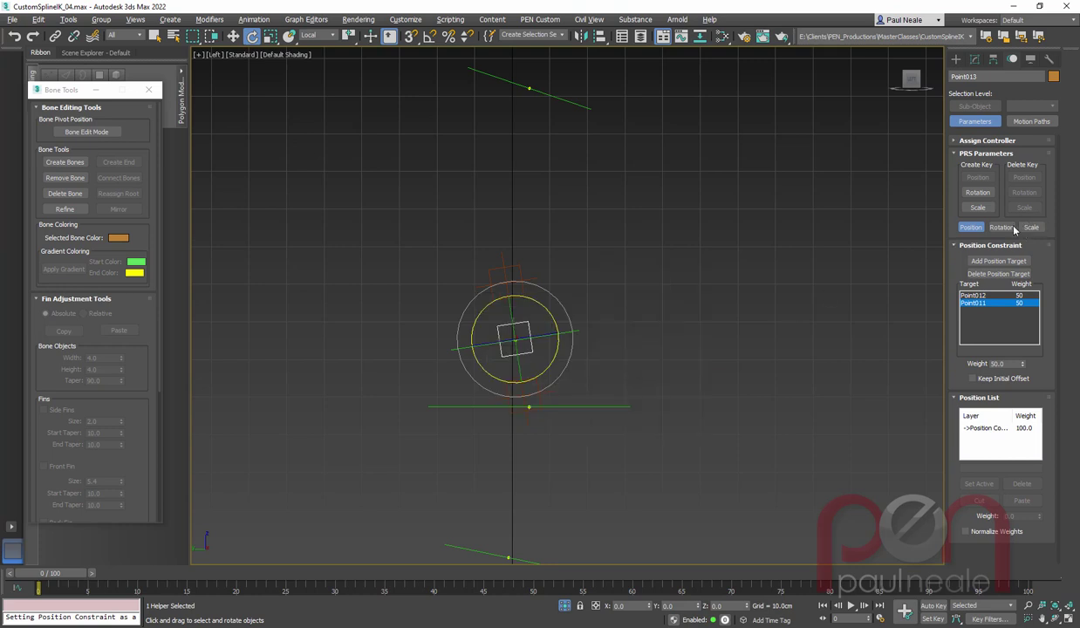
pyautogui.click(1001, 227)
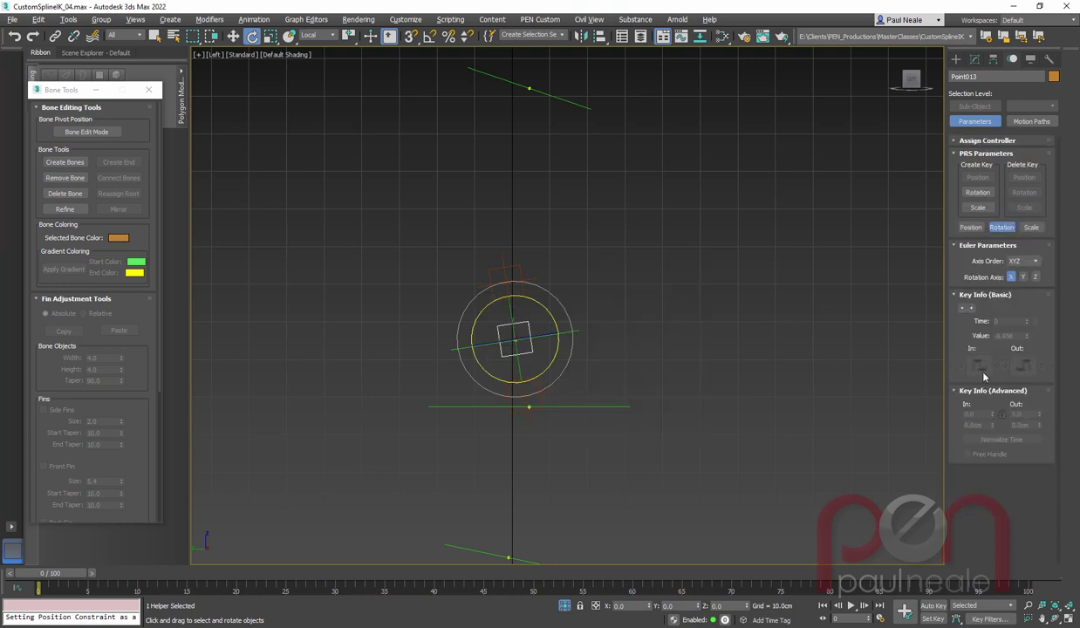
pyautogui.rightClick(640, 291)
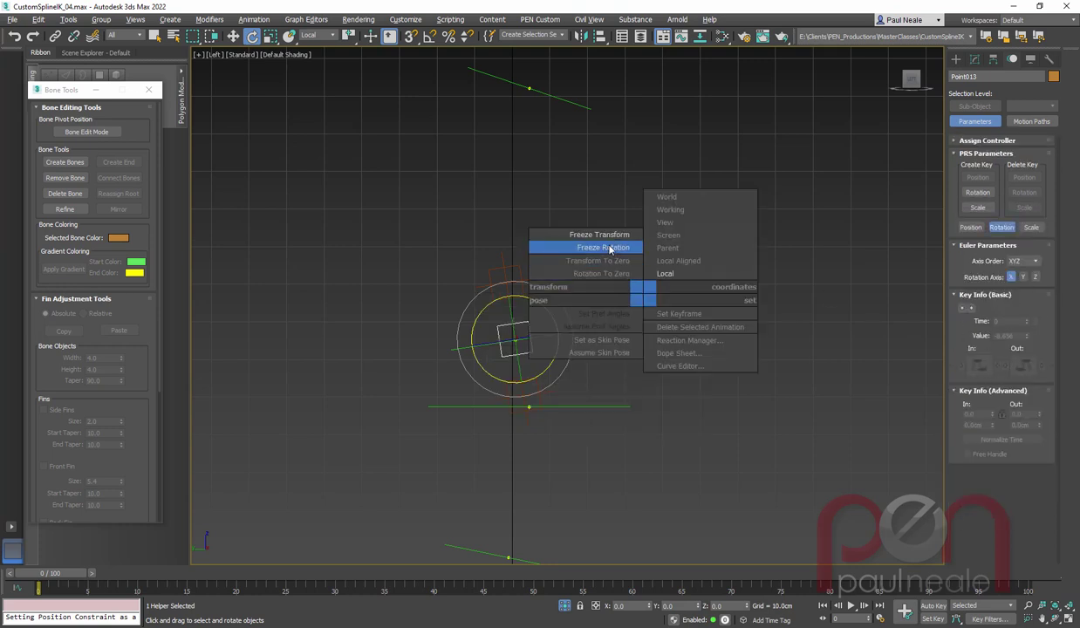
pyautogui.click(609, 251)
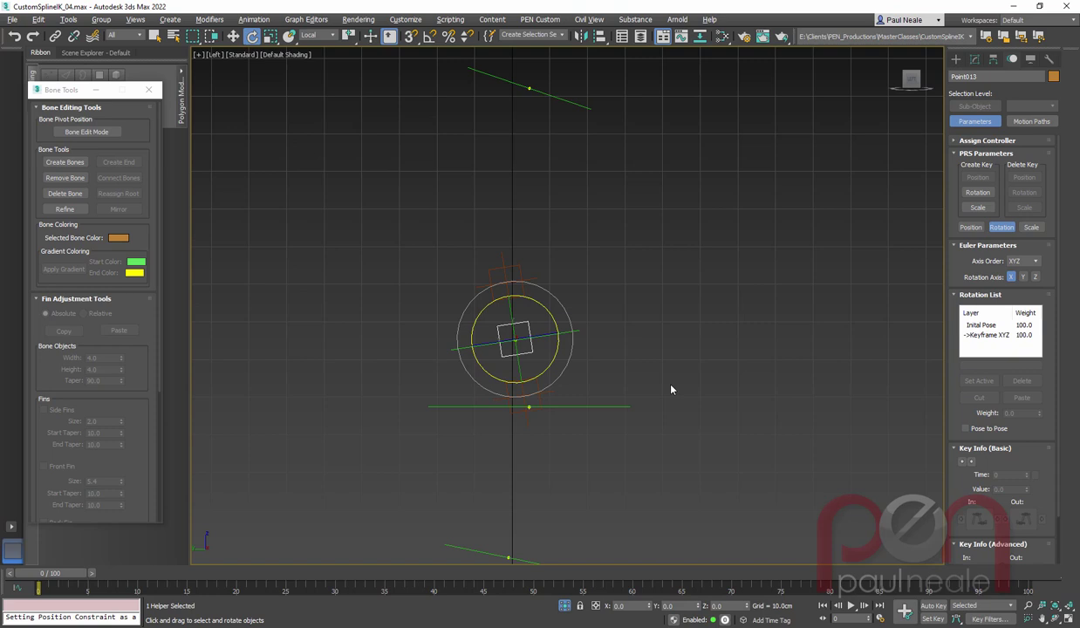
# Examine the ControllerTools script in Rigging Utils for its freeze transform and list controller options.
pyautogui.moveTo(1078, 26); pyautogui.dragTo(217, 44)
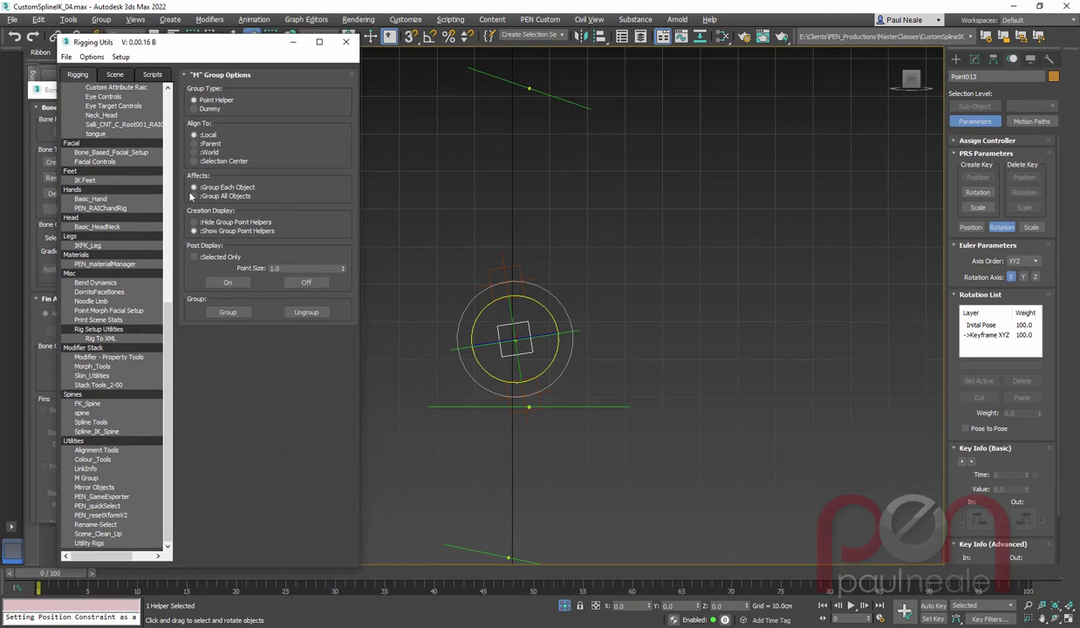
pyautogui.moveTo(168, 318); pyautogui.dragTo(183, 264)
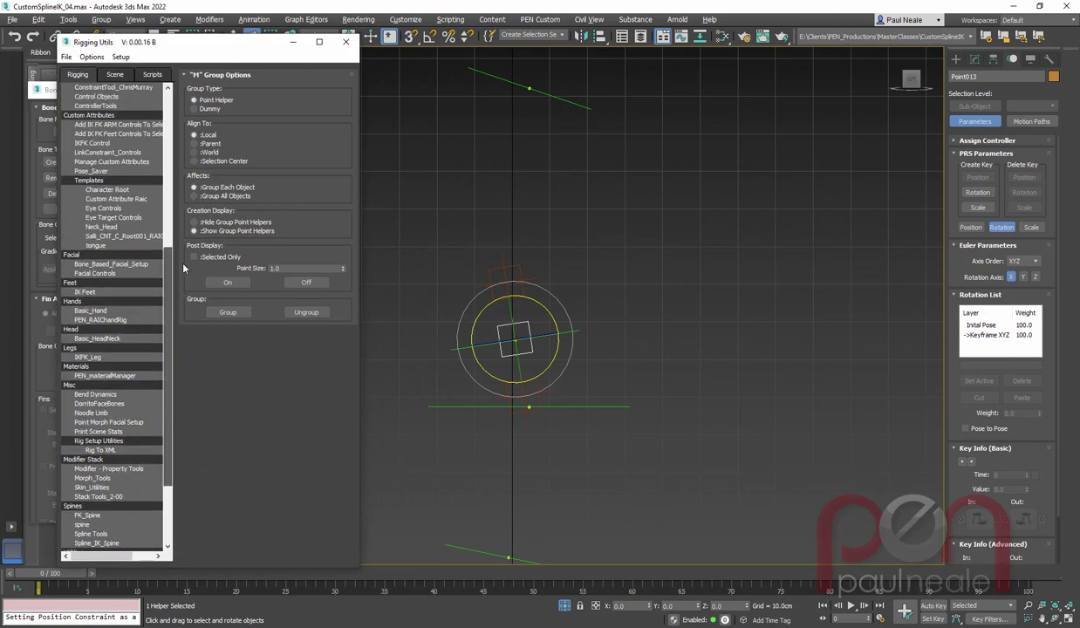
pyautogui.click(540, 20)
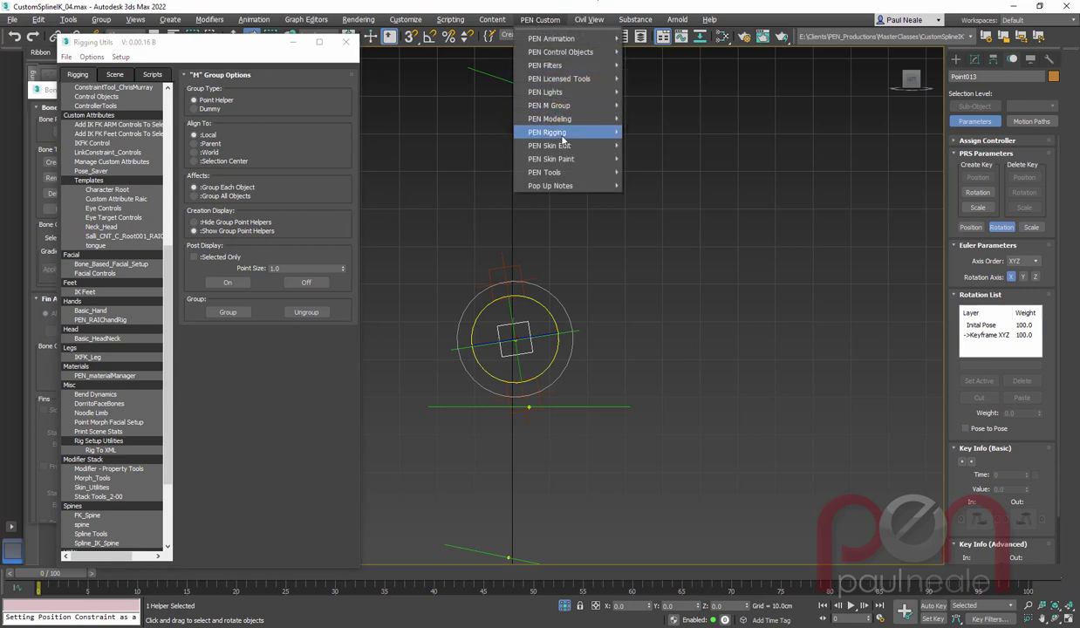
pyautogui.moveTo(545, 133)
pyautogui.click(704, 8)
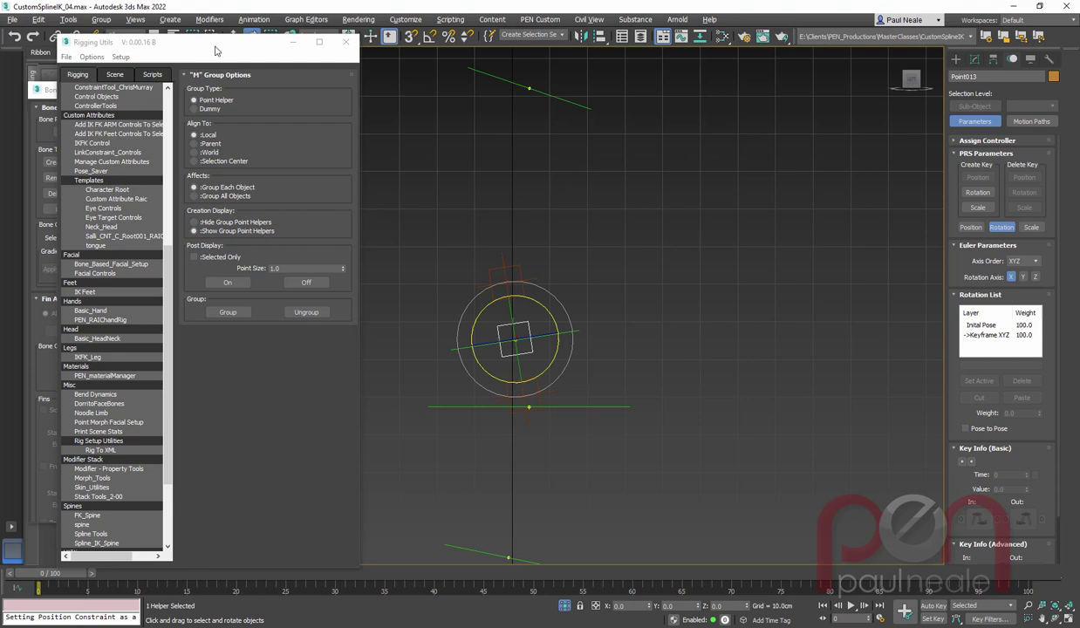
pyautogui.moveTo(170, 283); pyautogui.dragTo(178, 182)
pyautogui.click(95, 319)
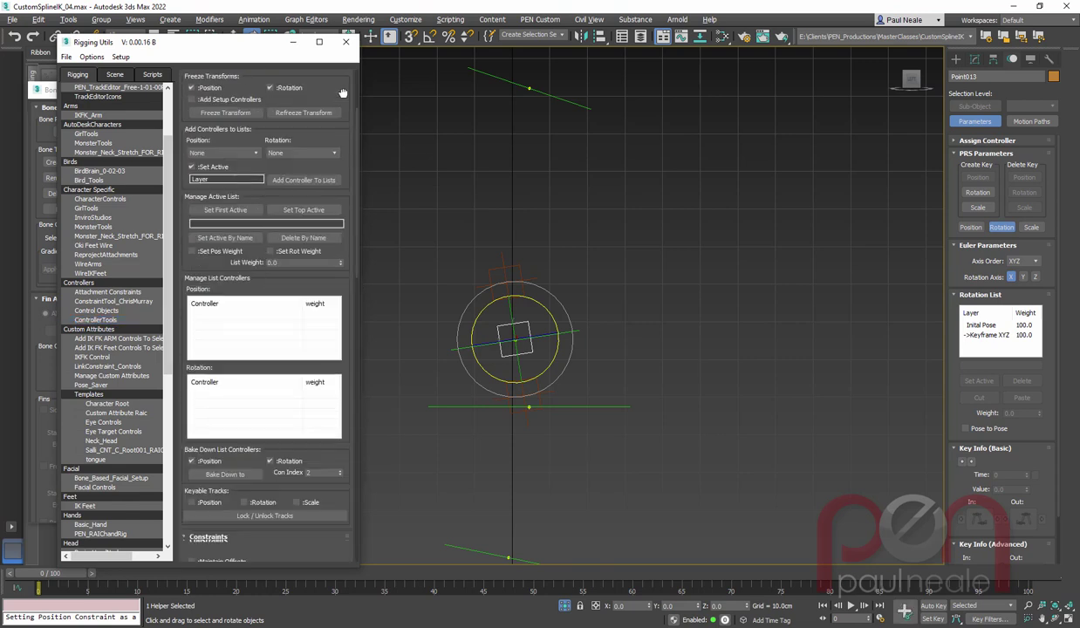
pyautogui.scroll(-10, 340, 262)
pyautogui.scroll(10, 332, 128)
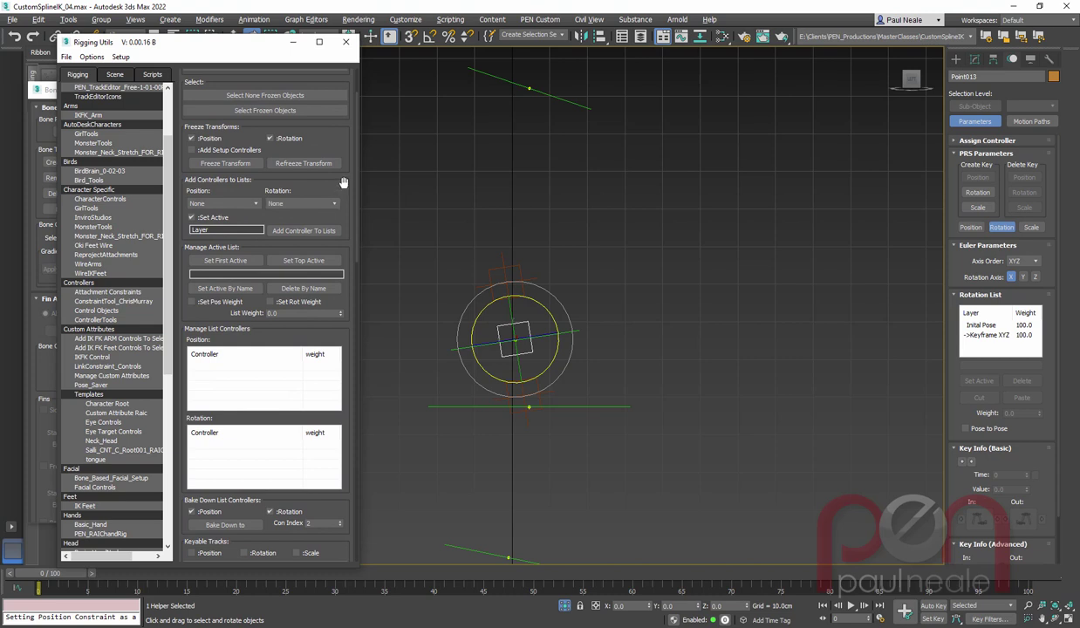
pyautogui.scroll(3, 330, 210)
pyautogui.moveTo(225, 47); pyautogui.dragTo(1078, 83)
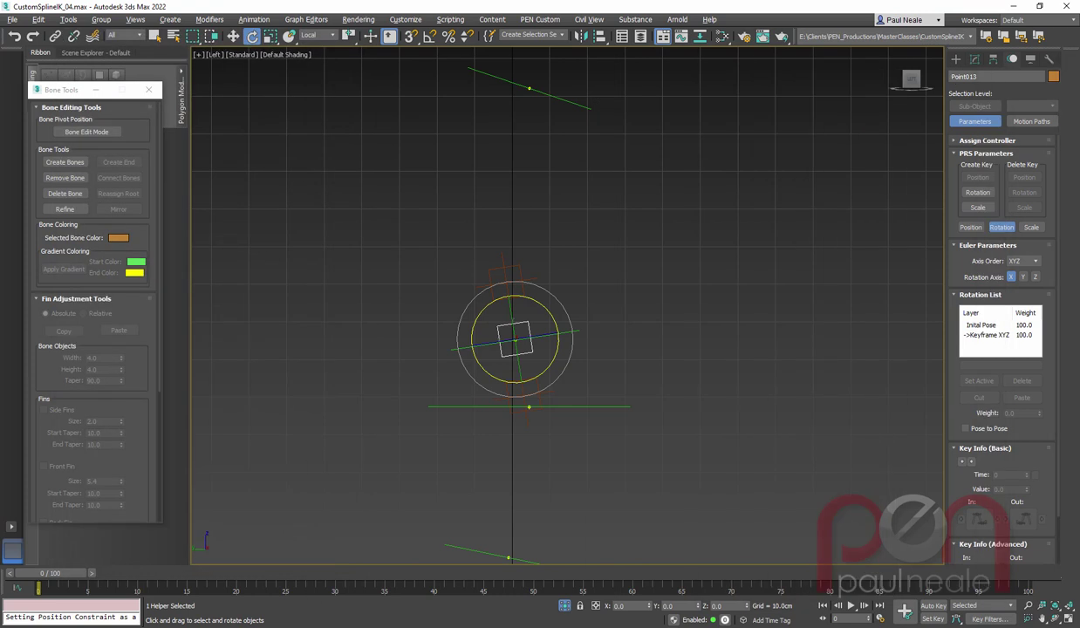
# Try rotating the top circle control to test how the middle point helper responds, then cancel the rotation.
pyautogui.moveTo(656, 367); pyautogui.dragTo(656, 397, button='middle')
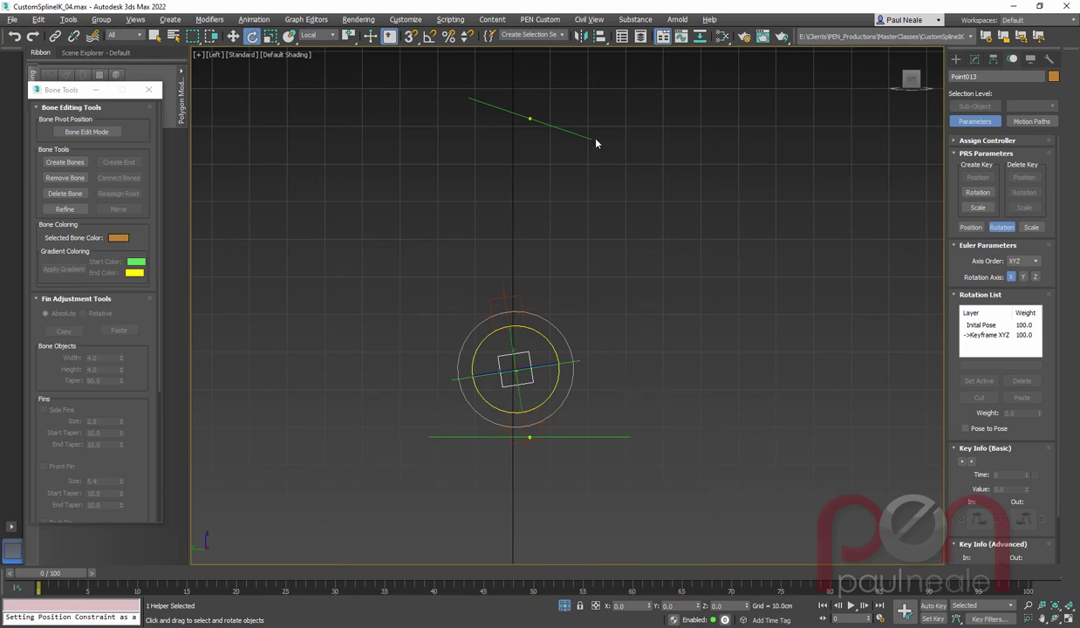
pyautogui.moveTo(598, 117); pyautogui.dragTo(569, 173)
pyautogui.moveTo(551, 150); pyautogui.dragTo(547, 178, button='middle')
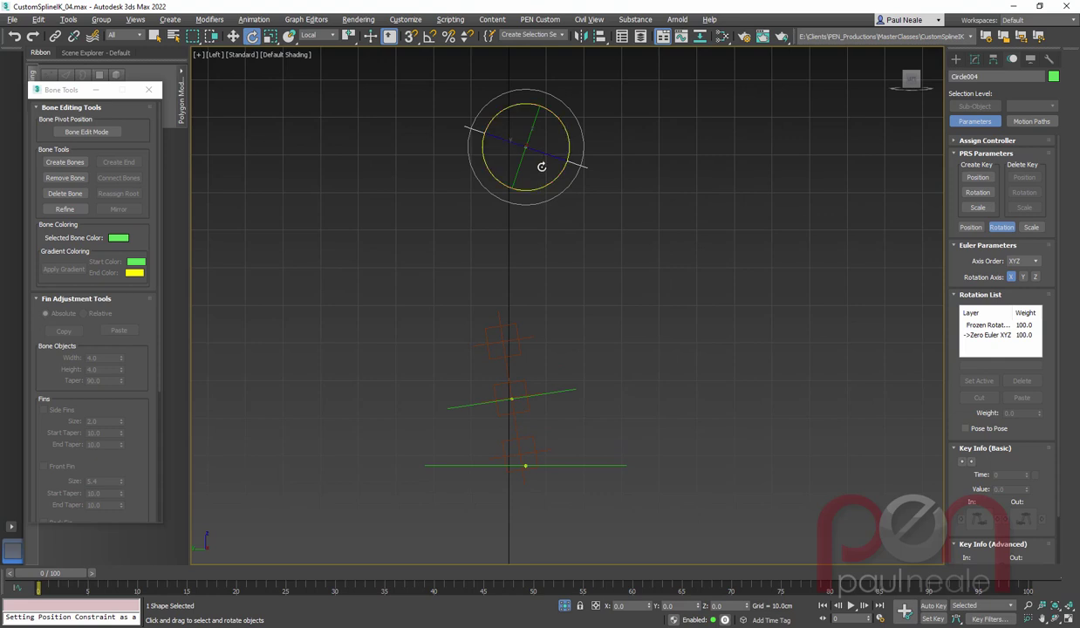
pyautogui.moveTo(541, 167); pyautogui.dragTo(559, 187)
pyautogui.rightClick(559, 188)
# Turn on the Axis Tripod display for the middle point helper.
pyautogui.click(510, 398)
pyautogui.keyDown('alt'); pyautogui.moveTo(567, 355); pyautogui.dragTo(554, 359, button='middle'); pyautogui.keyUp('alt')
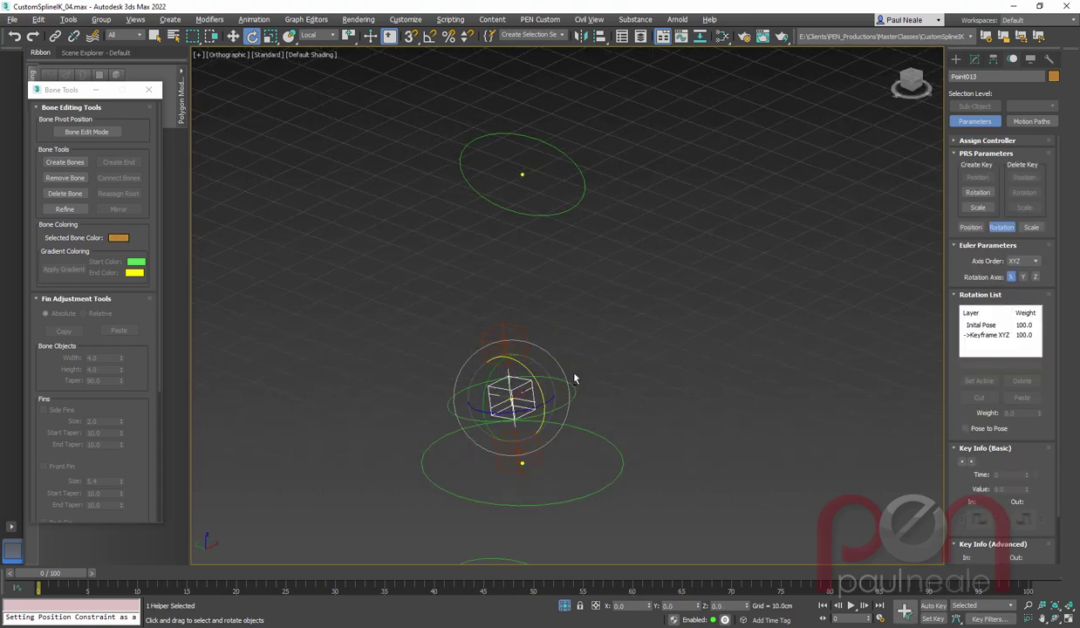
pyautogui.click(974, 58)
pyautogui.click(968, 279)
pyautogui.keyDown('alt'); pyautogui.moveTo(748, 343); pyautogui.dragTo(750, 339, button='middle'); pyautogui.keyUp('alt')
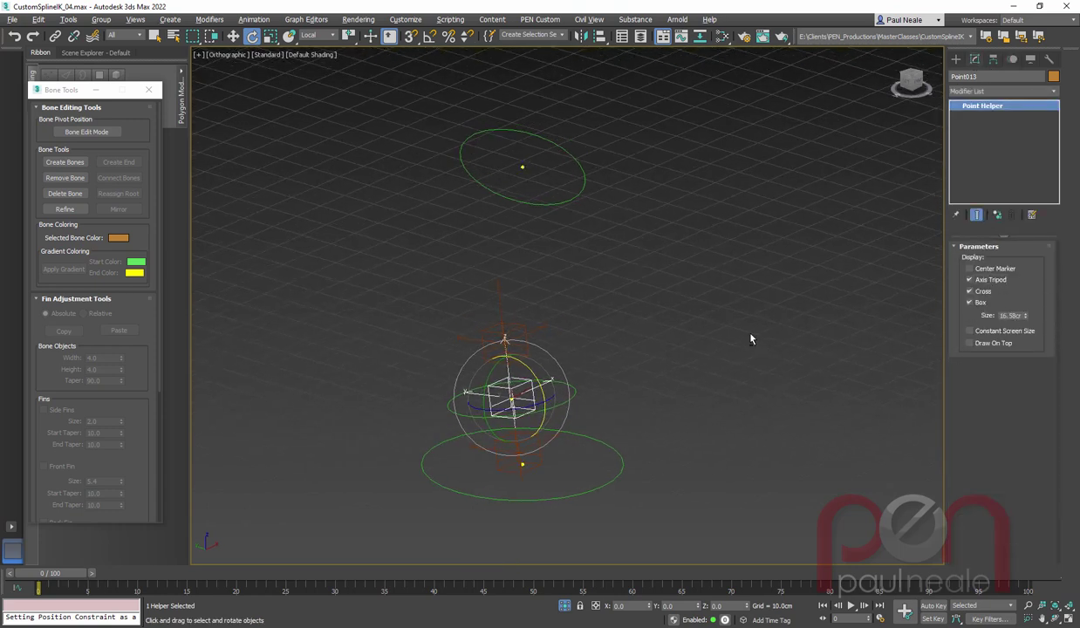
pyautogui.moveTo(614, 173); pyautogui.dragTo(552, 210)
pyautogui.moveTo(525, 171)
pyautogui.mouseDown()
pyautogui.moveTo(493, 168)
pyautogui.moveTo(486, 149)
pyautogui.moveTo(524, 166)
pyautogui.mouseUp()
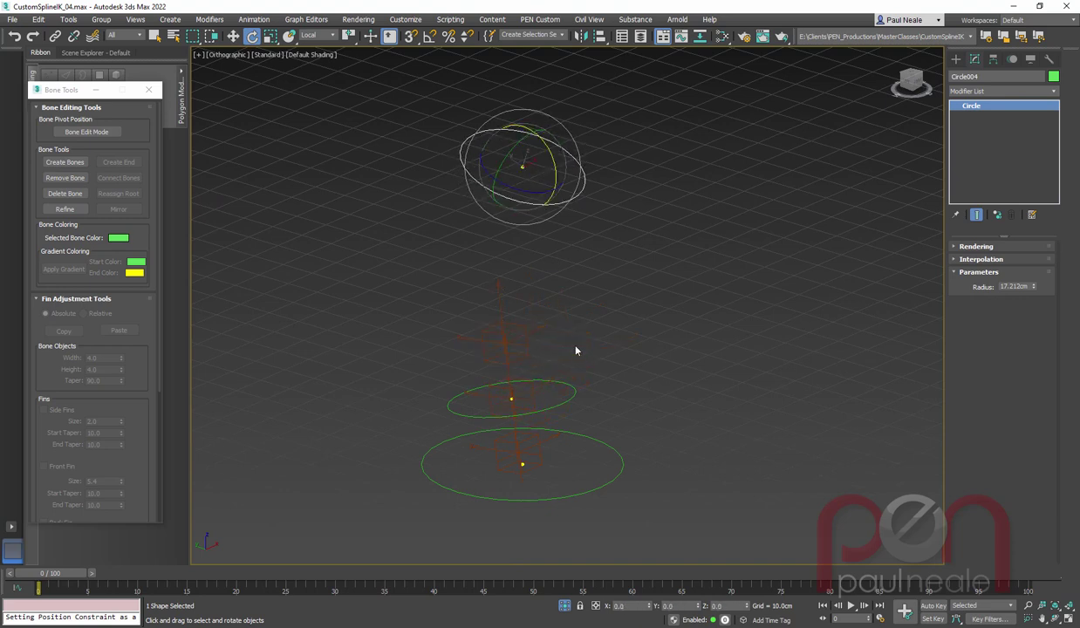
pyautogui.moveTo(575, 347); pyautogui.dragTo(583, 328, button='middle')
# Open the Dope Sheet for the middle point helper, highlight its Keyframe XYZ rotation track, and narrow the window.
pyautogui.click(537, 366)
pyautogui.rightClick(621, 258)
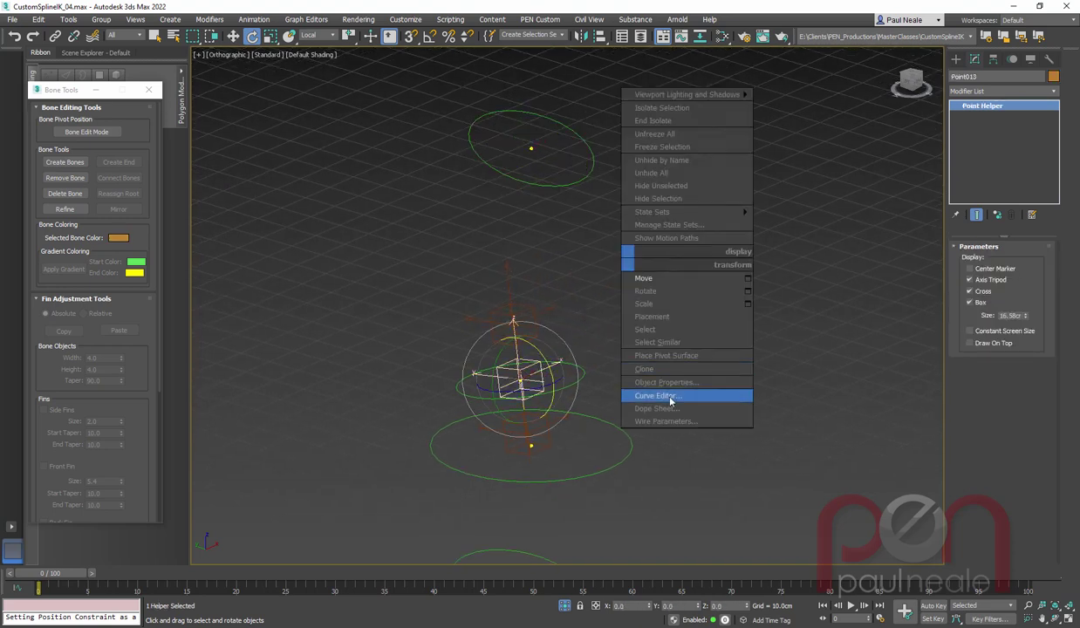
pyautogui.click(654, 408)
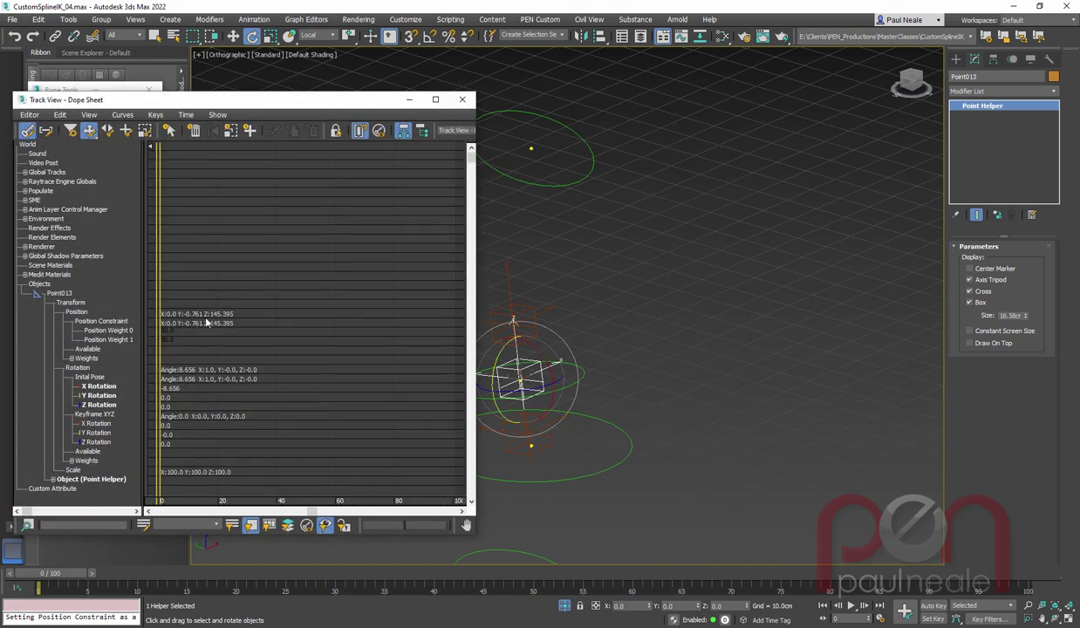
pyautogui.scroll(-1, 34, 398)
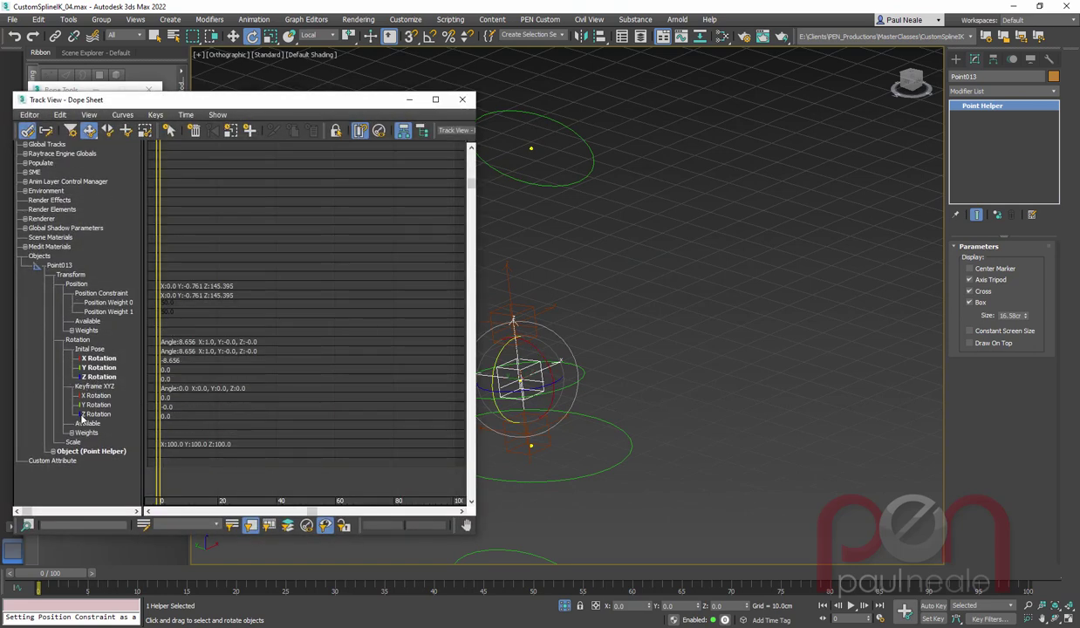
pyautogui.click(94, 386)
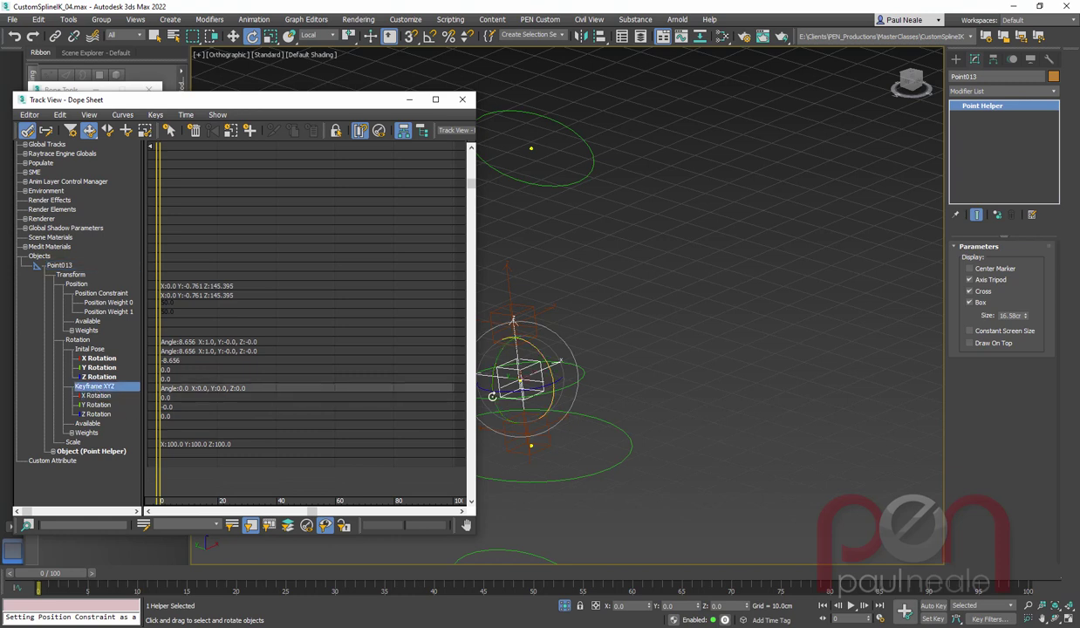
pyautogui.moveTo(474, 384); pyautogui.dragTo(267, 401)
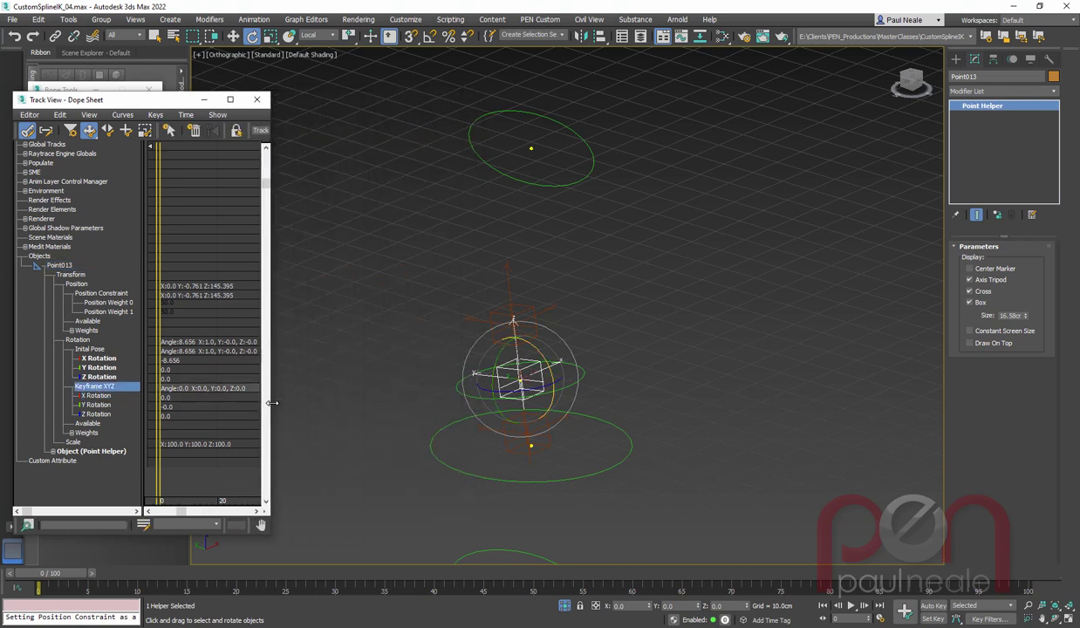
pyautogui.moveTo(125, 103); pyautogui.dragTo(123, 105)
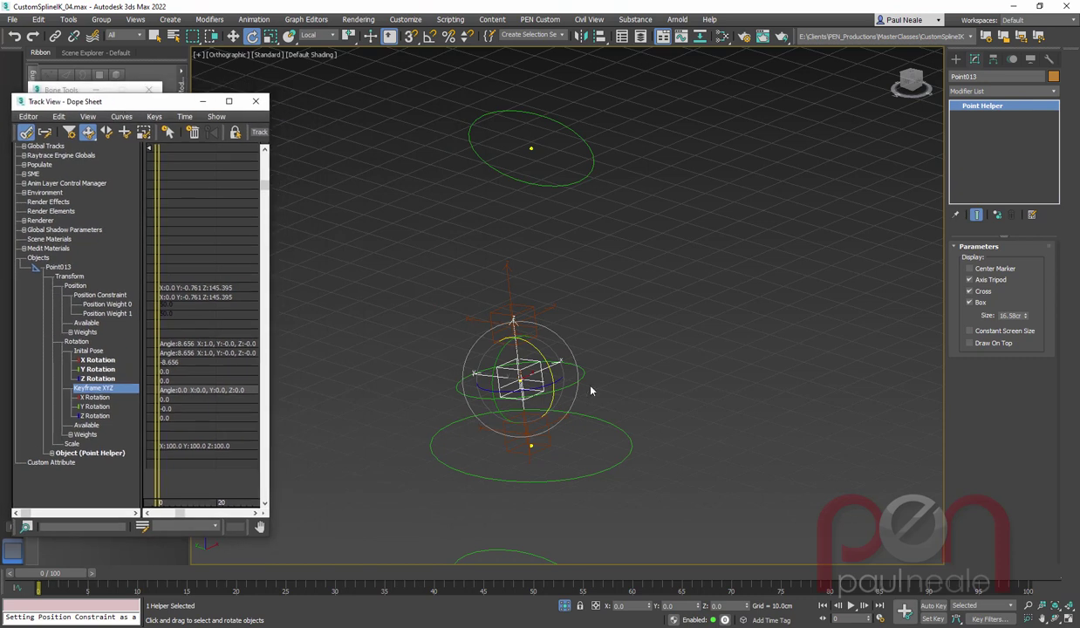
pyautogui.moveTo(591, 388); pyautogui.dragTo(622, 306, button='middle')
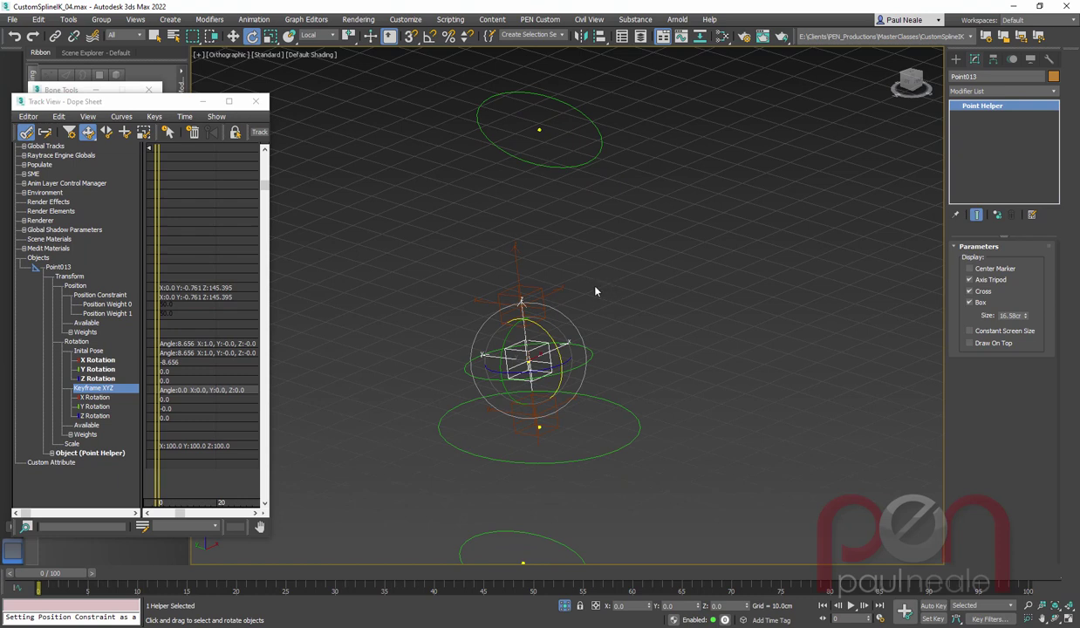
# Open the Parameter Wire Dialog, move it clear of the middle helper, and enlarge it.
pyautogui.keyDown('ctrl'); pyautogui.rightClick(593, 264); pyautogui.keyUp('ctrl')
pyautogui.moveTo(648, 364)
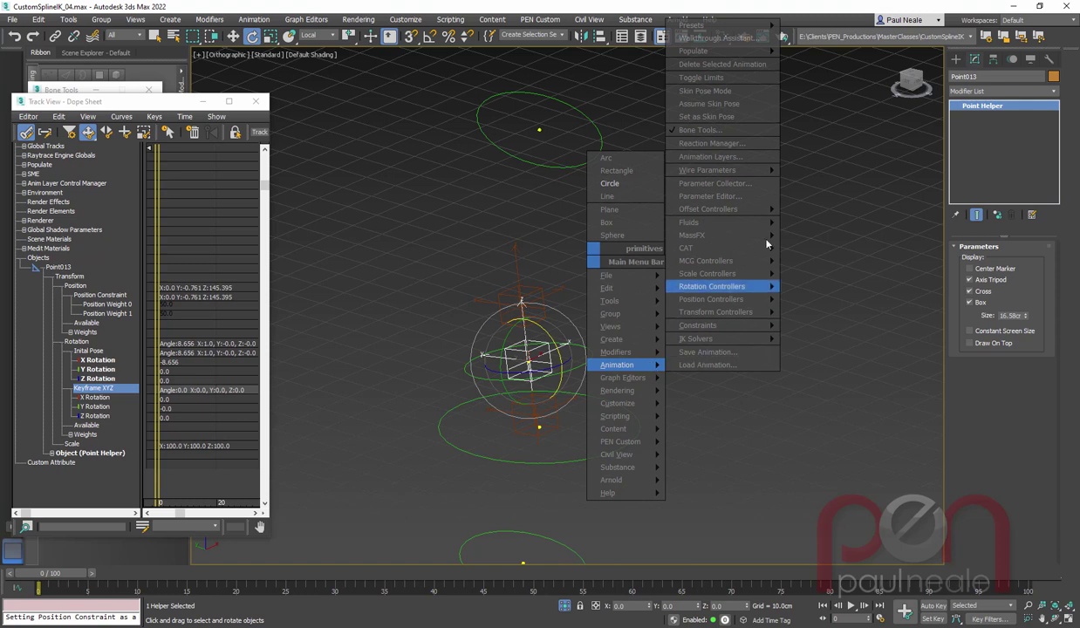
pyautogui.moveTo(747, 169)
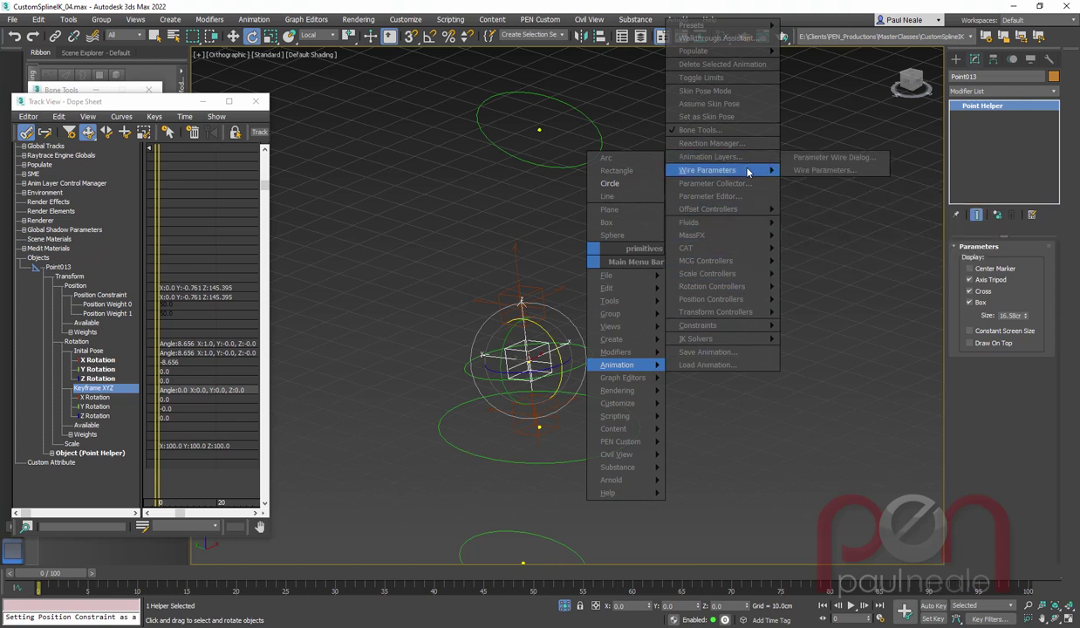
pyautogui.click(842, 162)
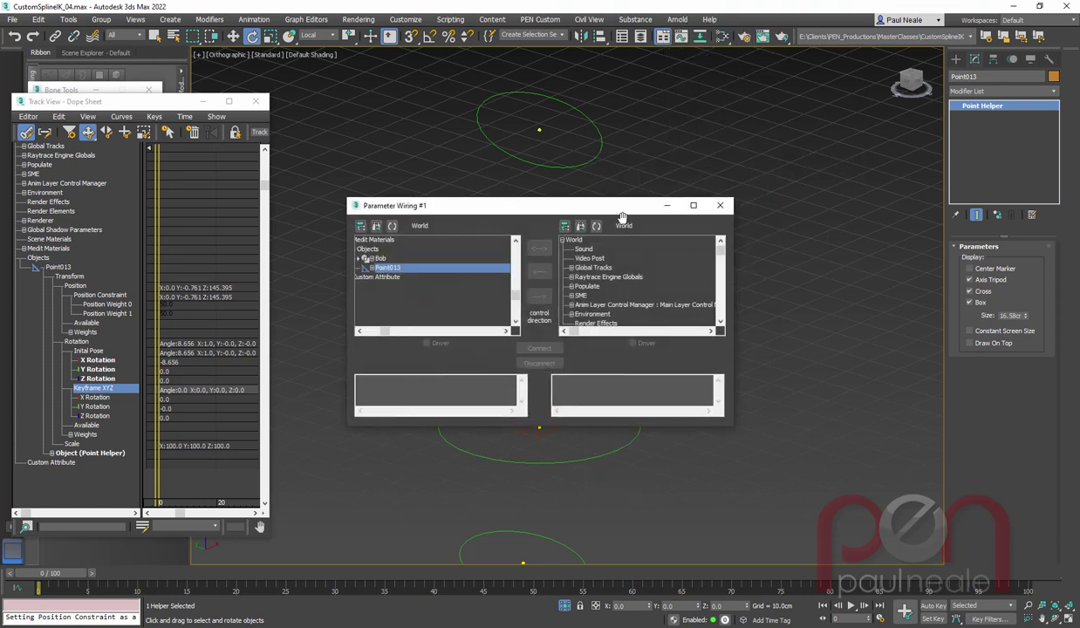
pyautogui.moveTo(595, 214); pyautogui.dragTo(953, 172)
pyautogui.rightClick(537, 334)
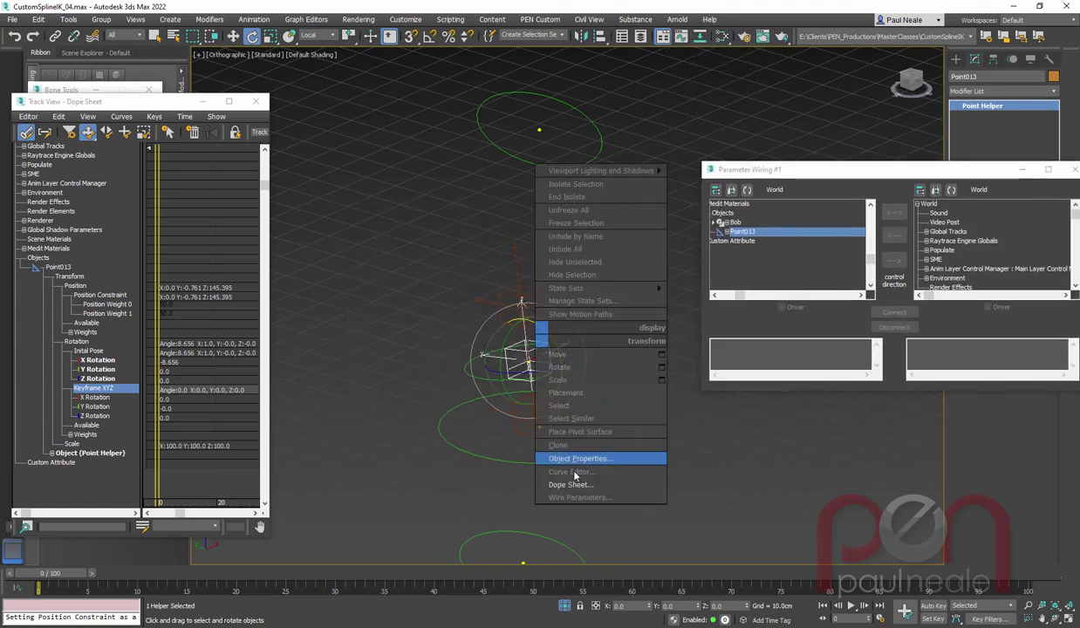
pyautogui.moveTo(801, 171); pyautogui.dragTo(751, 119)
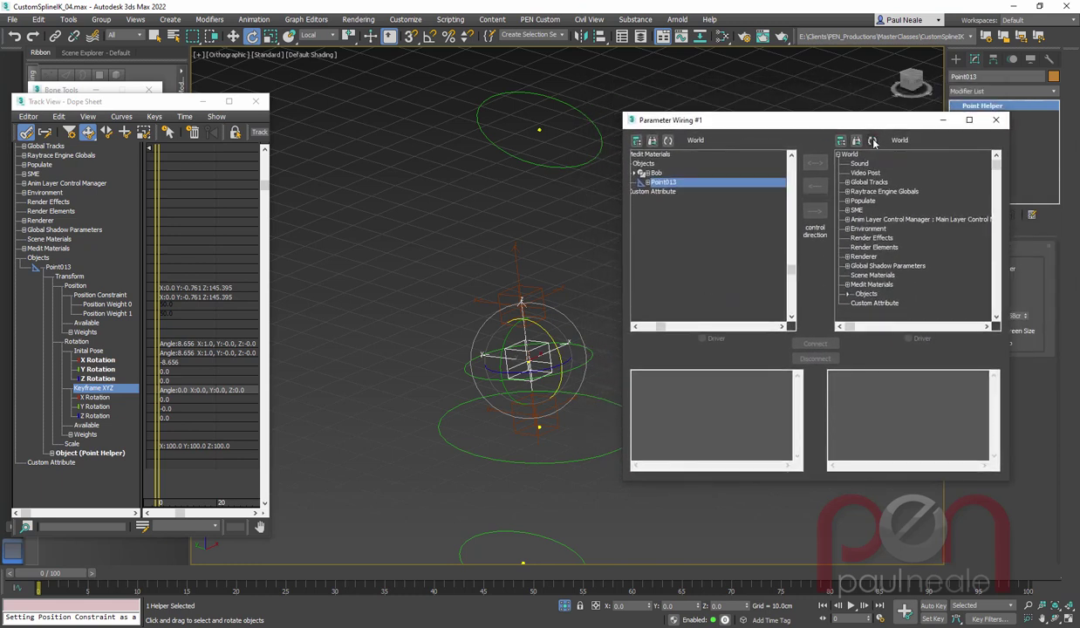
# Load the middle helper Point013 as the target in Parameter Wiring and expand its rotation list to the Keyframe XYZ axes.
pyautogui.click(841, 139)
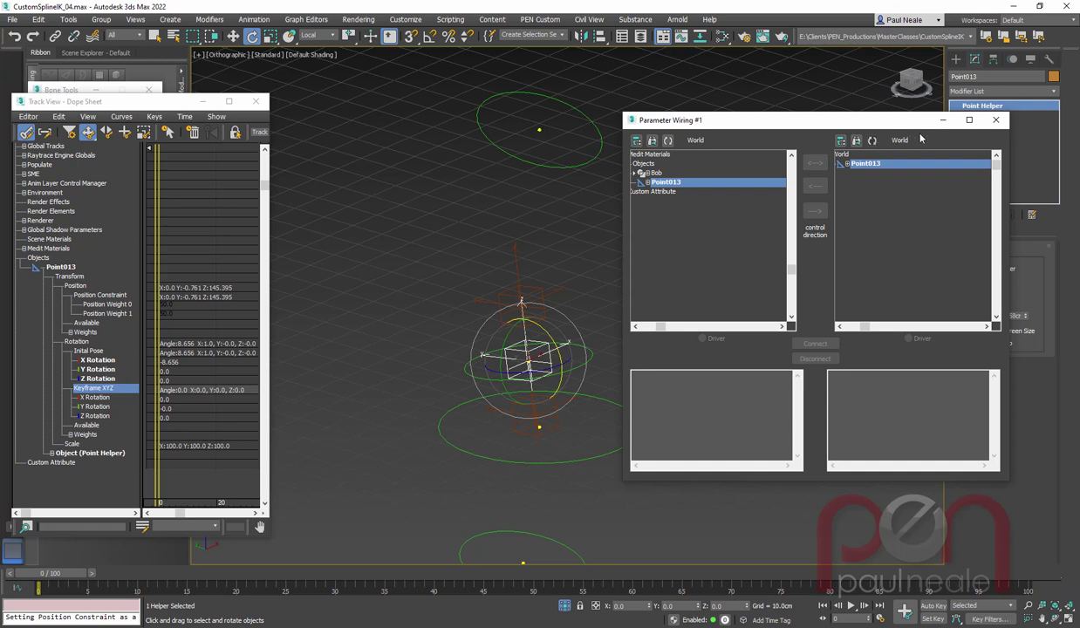
pyautogui.click(847, 164)
pyautogui.click(855, 173)
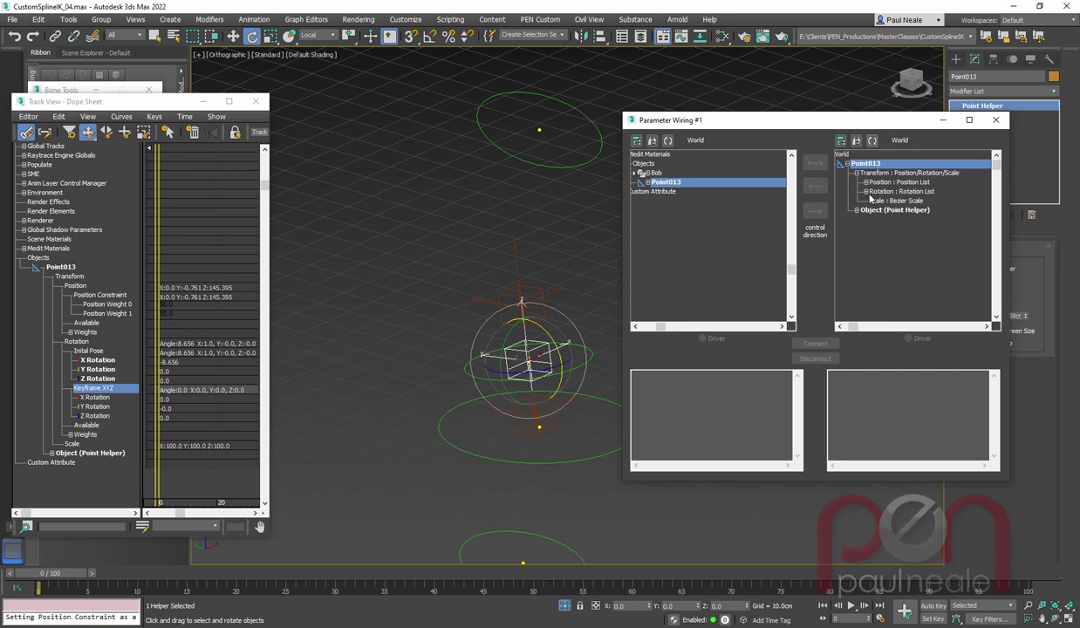
pyautogui.click(865, 191)
pyautogui.click(874, 210)
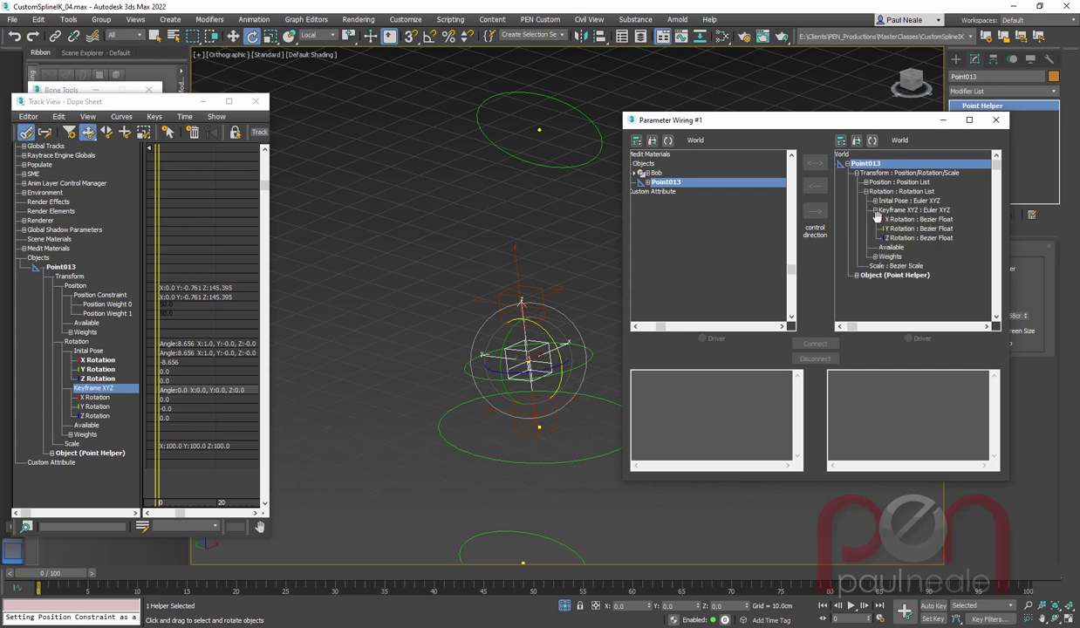
pyautogui.click(883, 212)
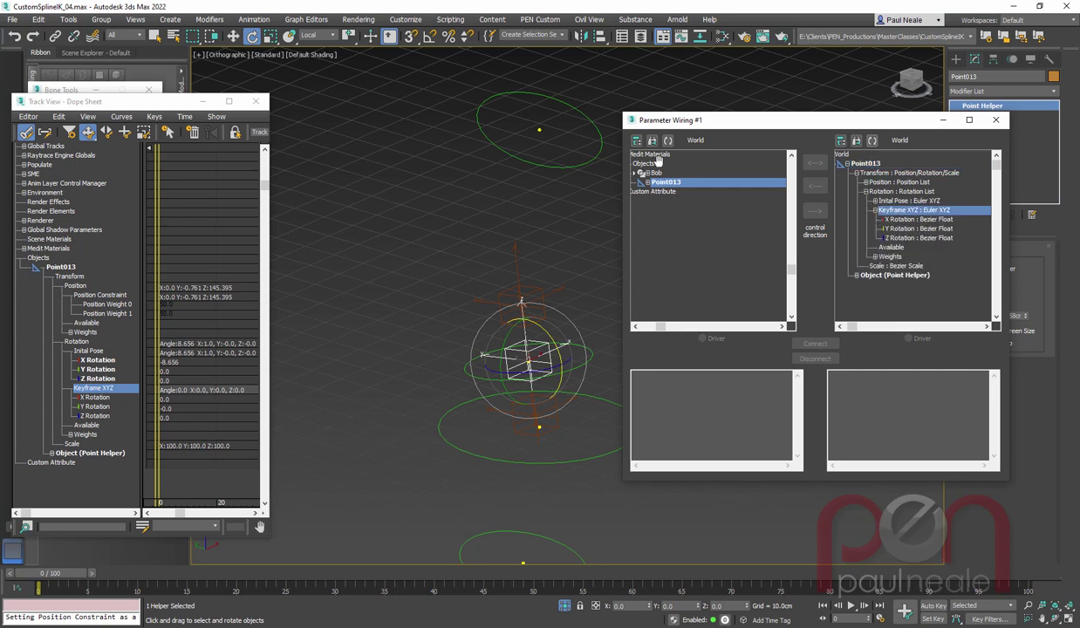
# Load the top circle Circle004 as the source in Parameter Wiring and expand its rotation list to the Zero Euler XYZ axes.
pyautogui.click(570, 160)
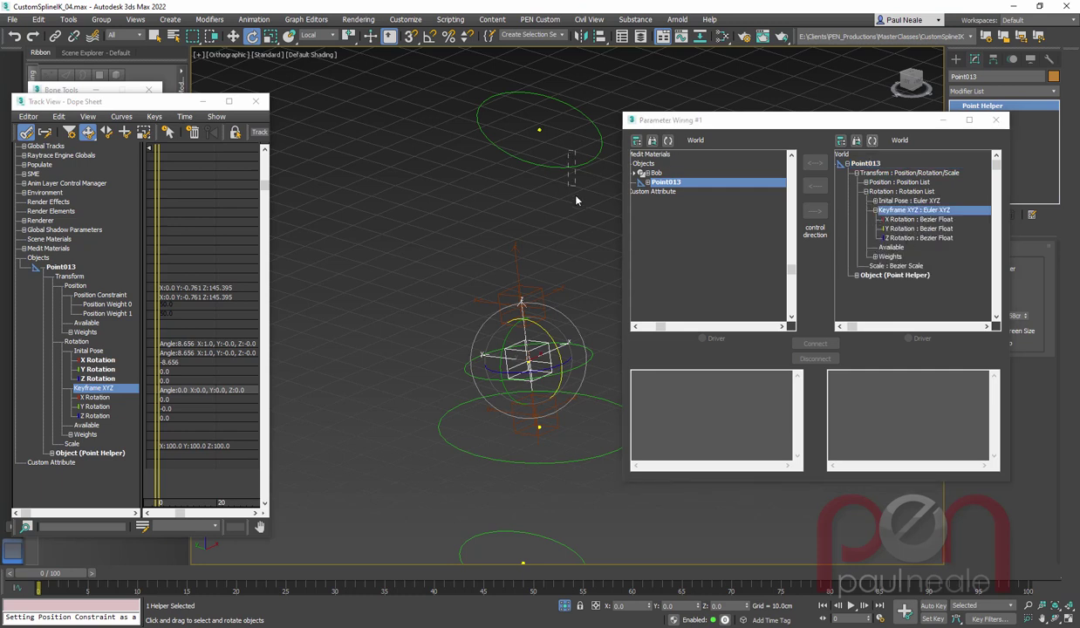
pyautogui.click(563, 504)
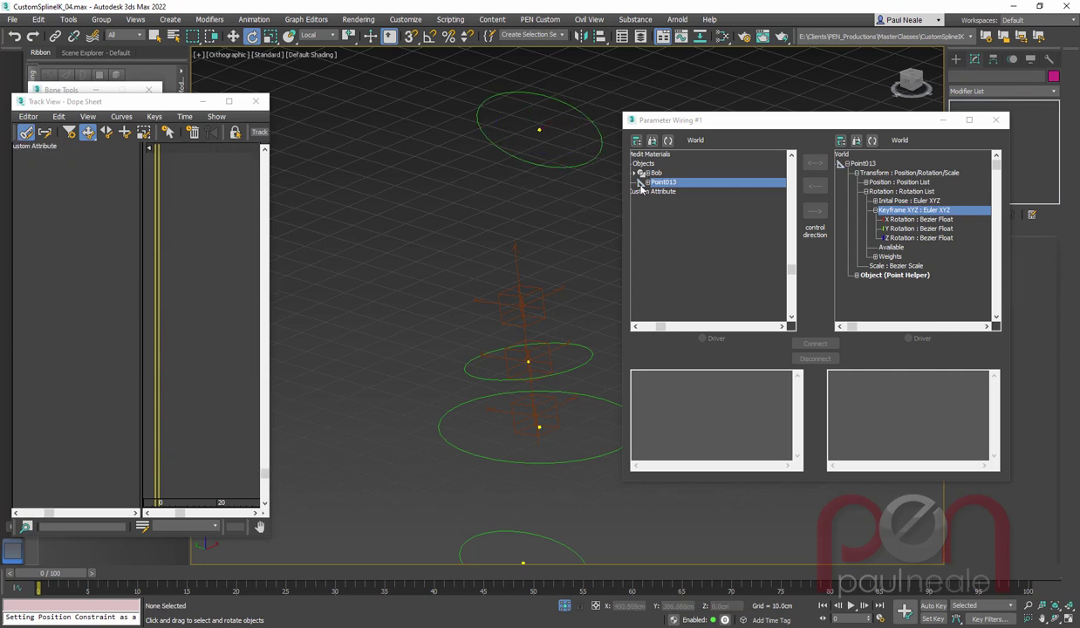
pyautogui.click(643, 141)
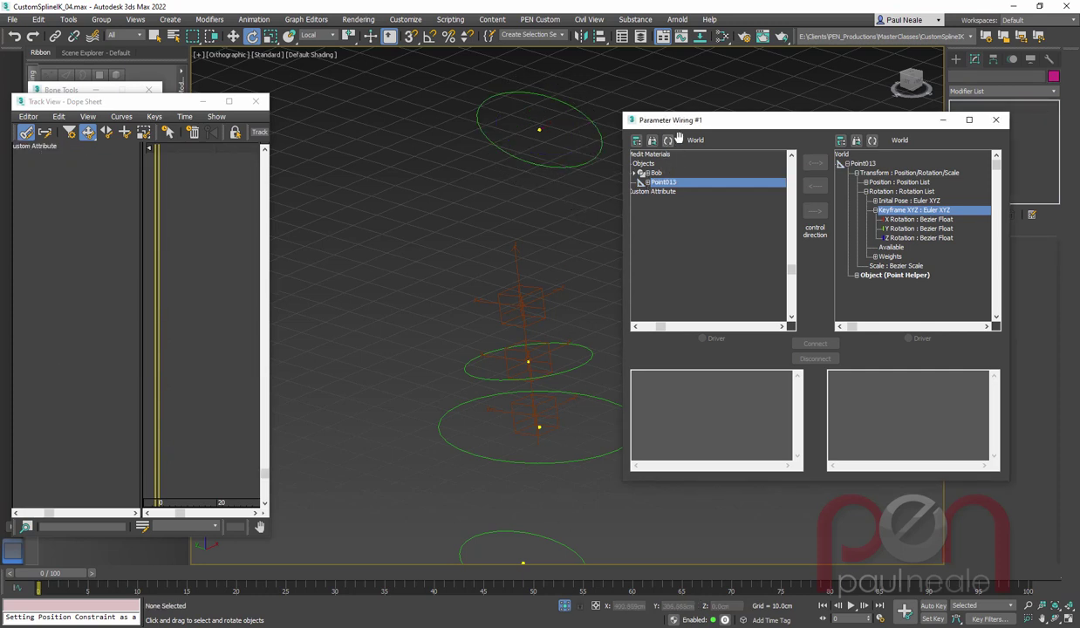
pyautogui.click(668, 140)
pyautogui.click(576, 160)
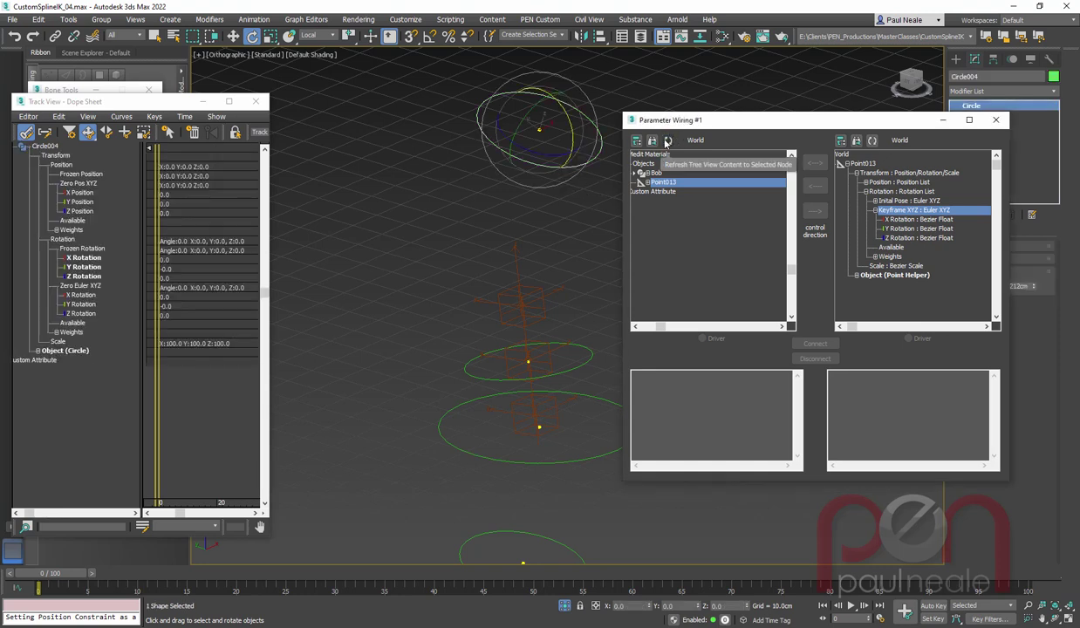
pyautogui.click(647, 165)
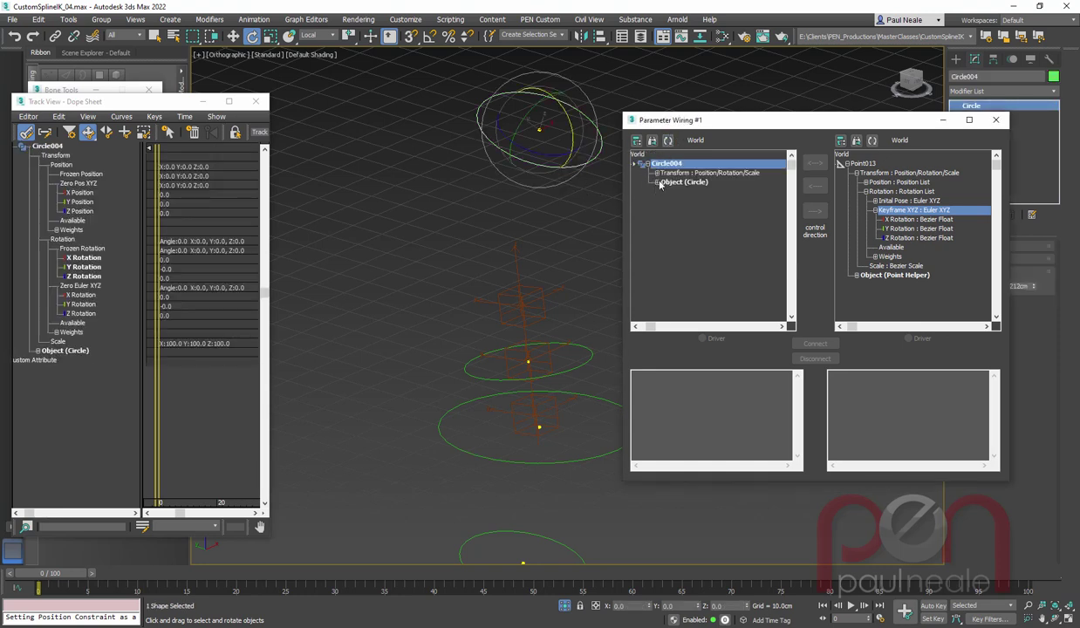
pyautogui.click(657, 173)
pyautogui.click(666, 191)
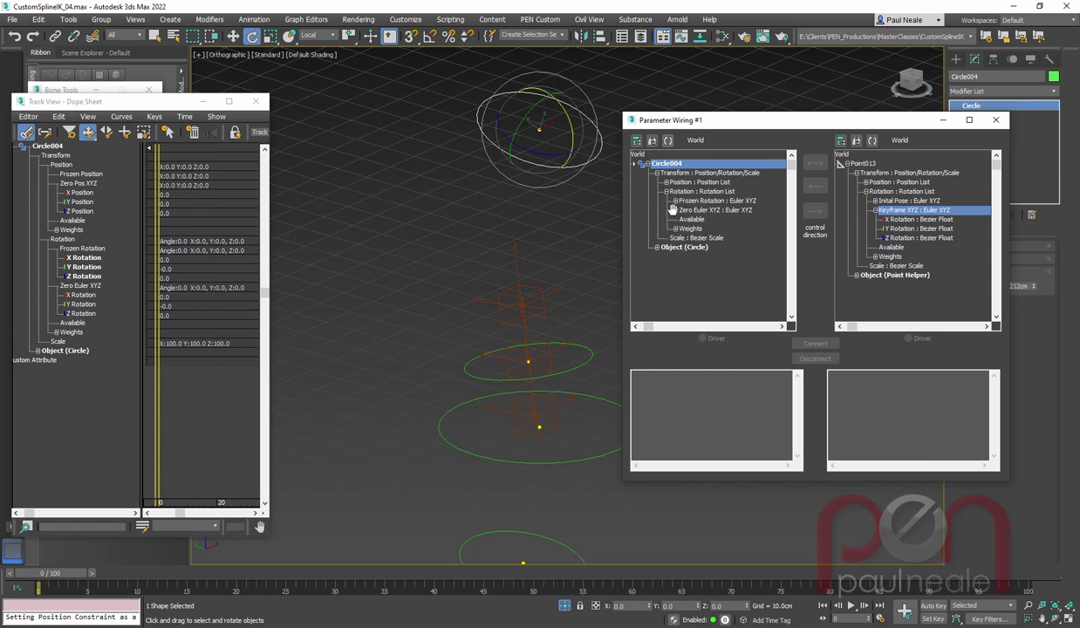
pyautogui.click(675, 210)
# Wire the top circle's Zero Euler X rotation one way to the middle helper's Keyframe X rotation with the expression X_Rotation*.5.
pyautogui.click(683, 219)
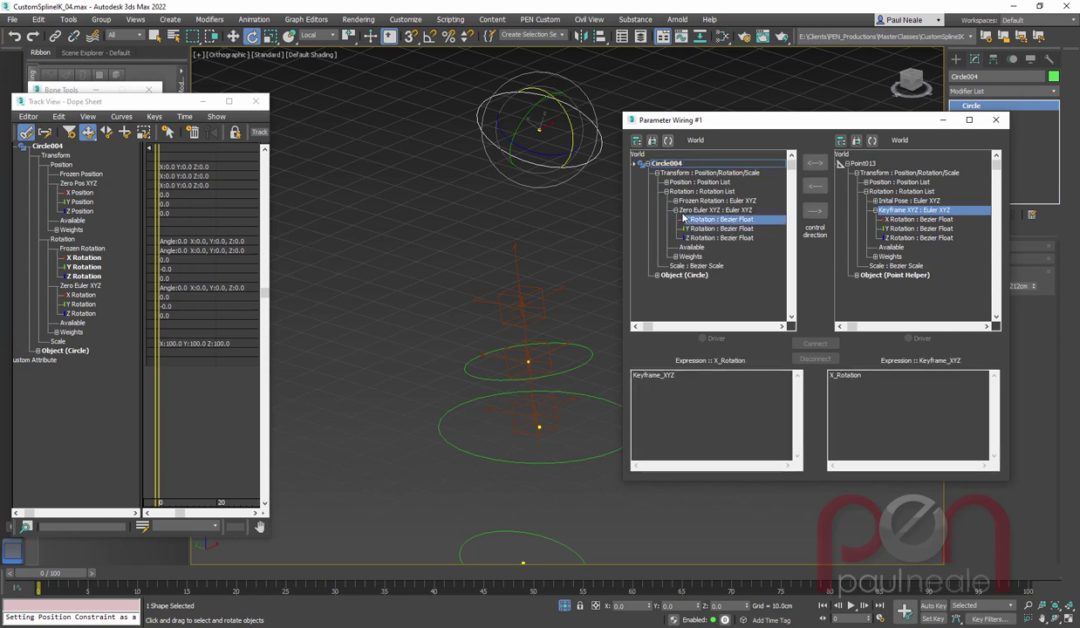
pyautogui.click(872, 219)
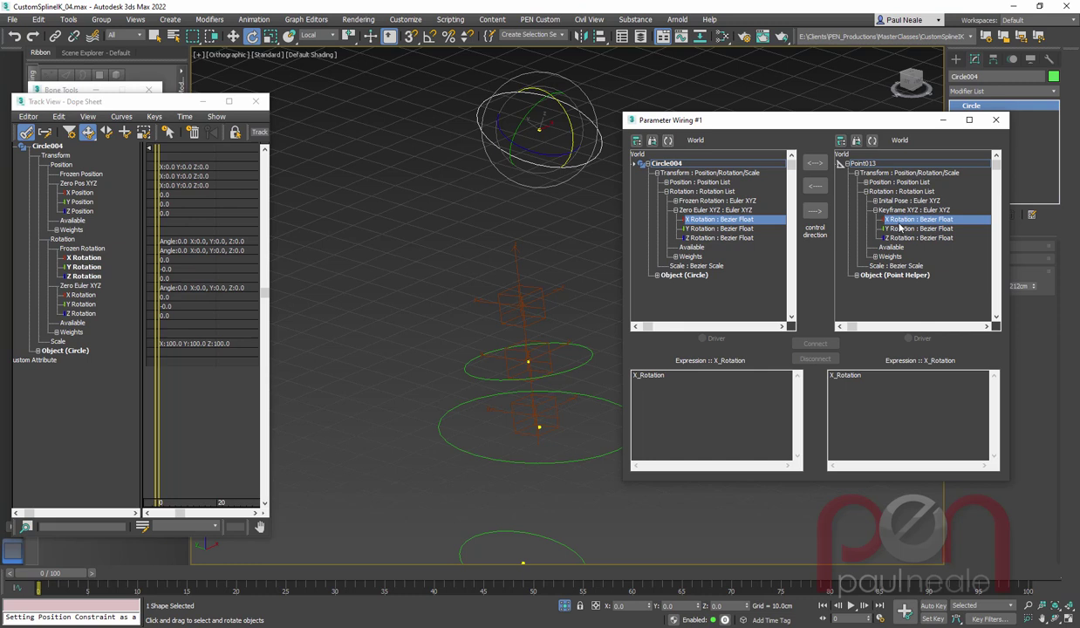
pyautogui.click(820, 213)
pyautogui.click(891, 379)
pyautogui.write('*')
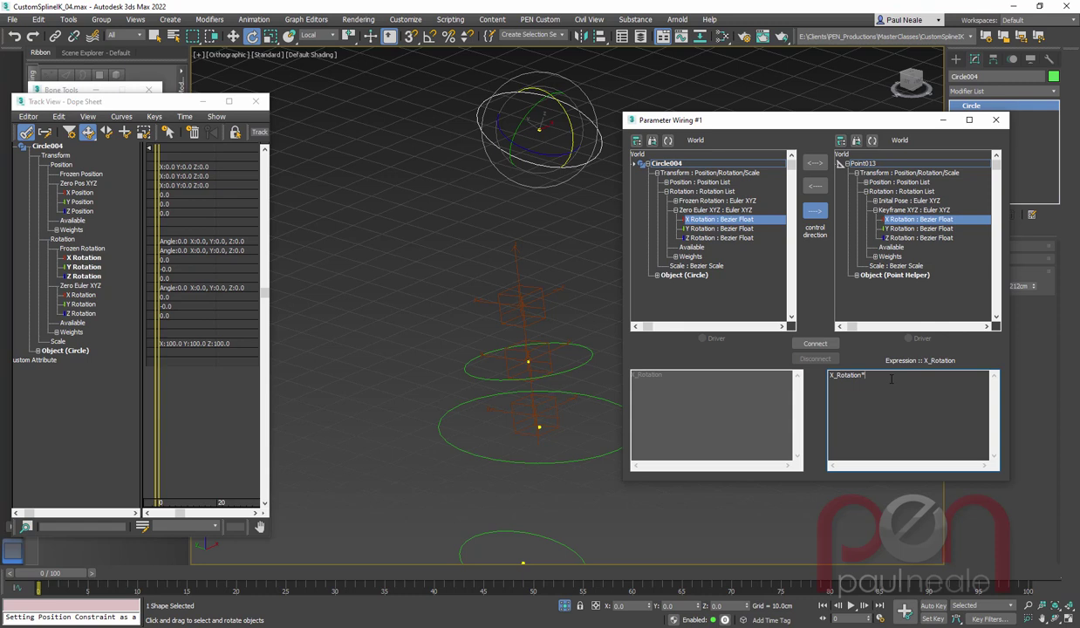
pyautogui.click(814, 343)
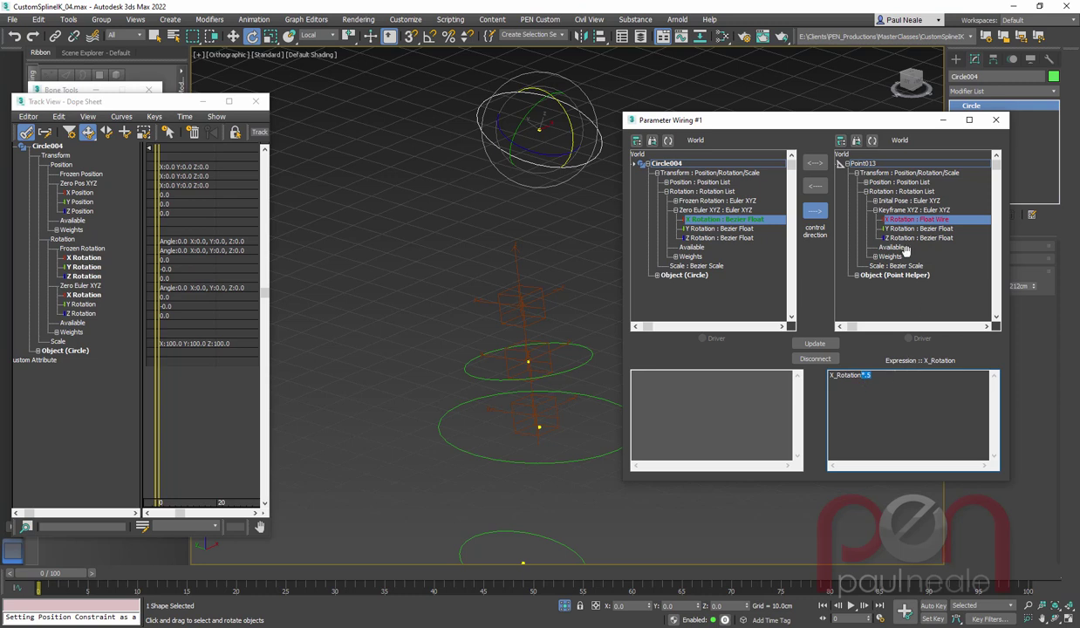
# Wire the top circle's Zero Euler Y rotation one way to the middle helper's Keyframe Y rotation with the expression Y_Rotation*.5.
pyautogui.click(724, 229)
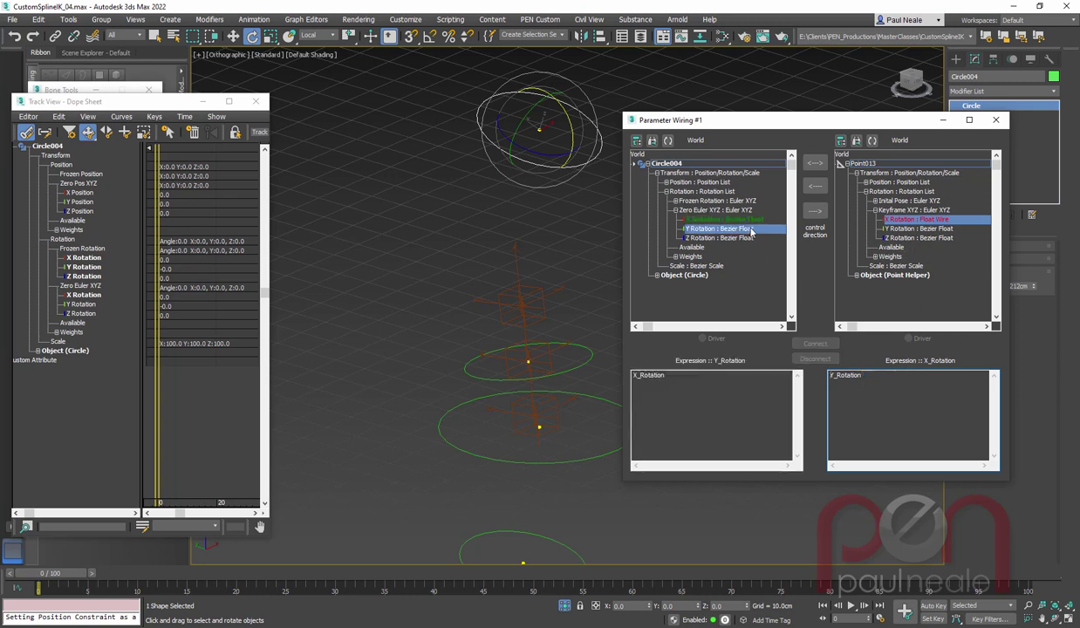
pyautogui.click(820, 216)
pyautogui.click(903, 230)
pyautogui.click(814, 212)
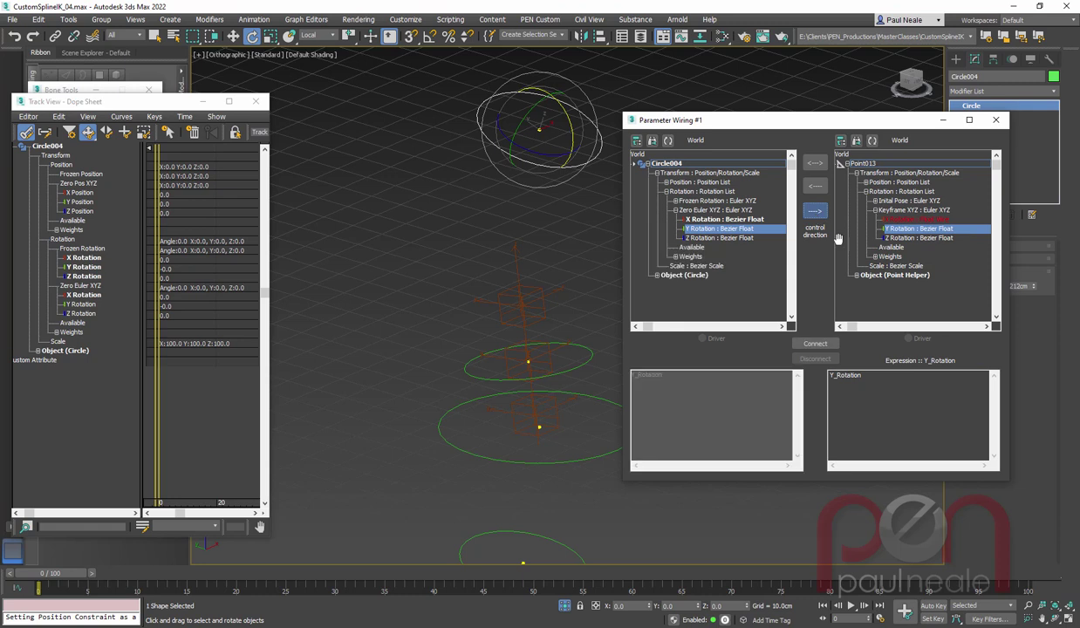
pyautogui.write('*.5')
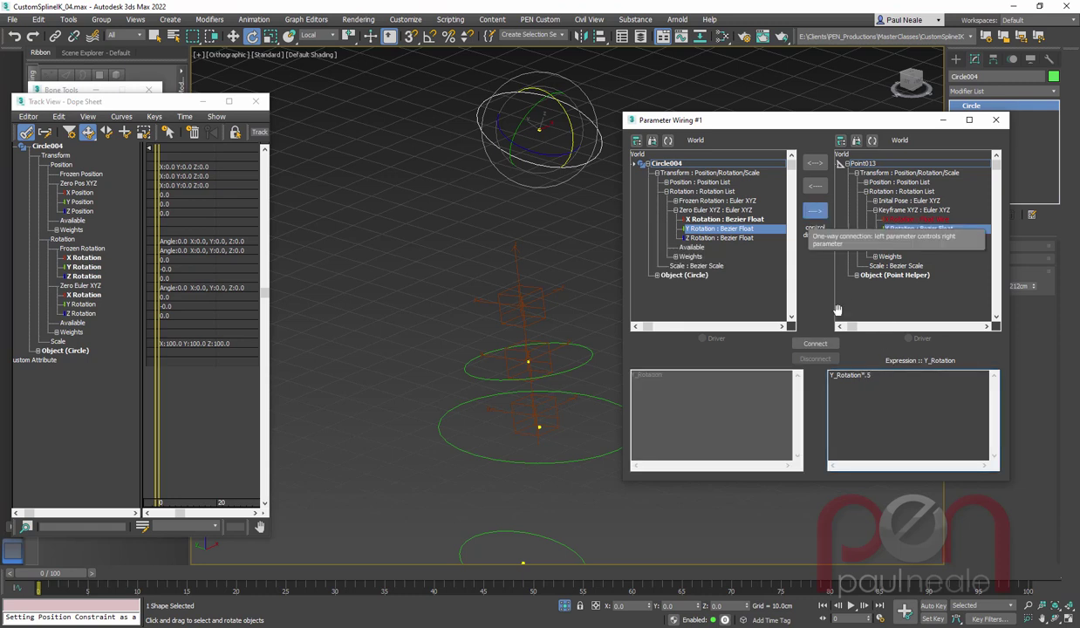
pyautogui.click(814, 342)
# Wire the top circle's Zero Euler Z rotation one way to the middle helper's Keyframe Z rotation with the expression Z_Rotation*.5.
pyautogui.click(749, 239)
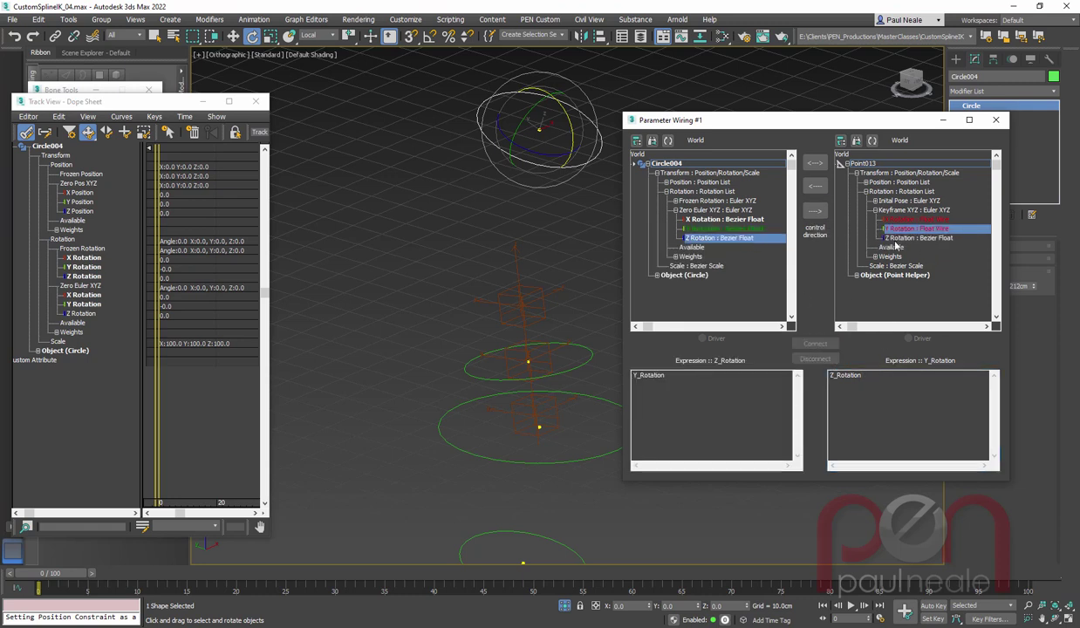
pyautogui.click(868, 237)
pyautogui.click(814, 212)
pyautogui.write('*.5')
pyautogui.click(814, 343)
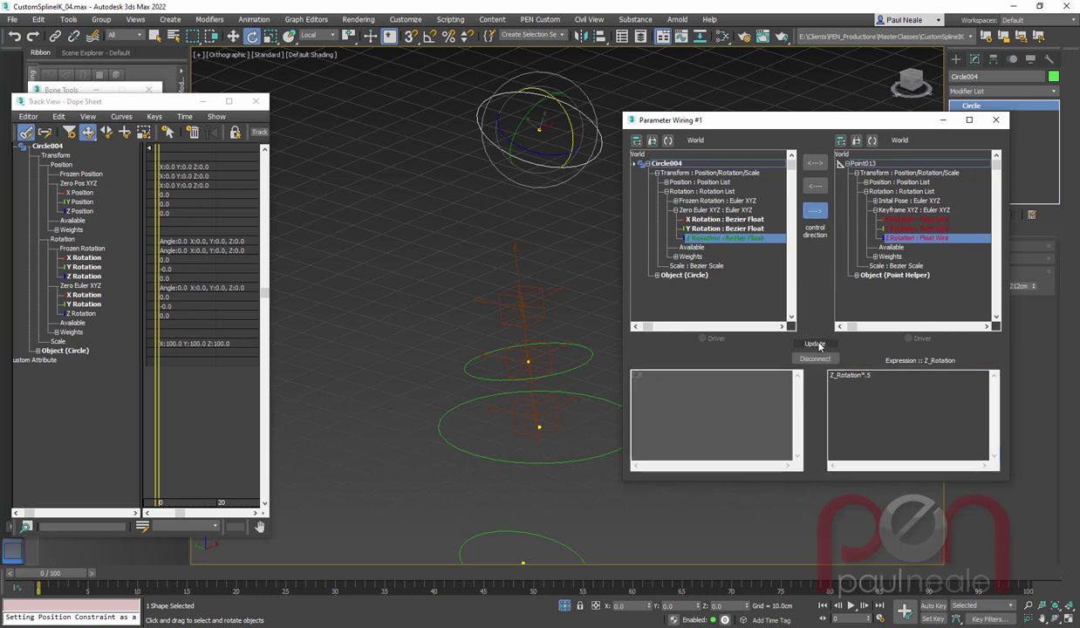
# Test-rotate the top circle to check how the wired middle helper responds, and cancel the rotation.
pyautogui.moveTo(530, 137); pyautogui.dragTo(147, 186)
pyautogui.hotkey('ctrl', 'z')
pyautogui.rightClick(582, 157)
pyautogui.rightClick(147, 186)
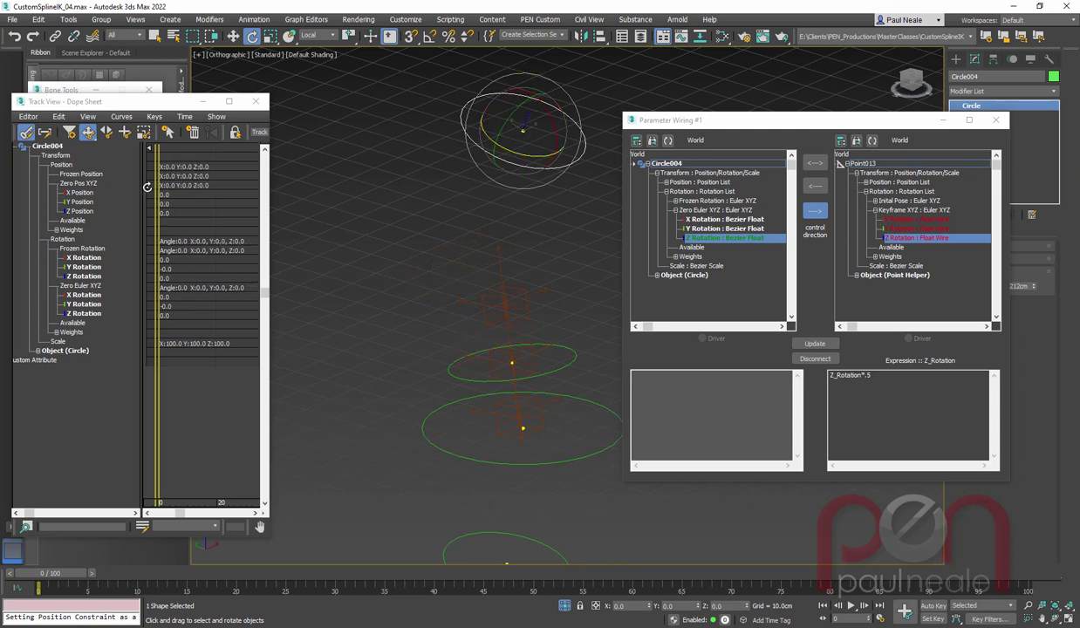
# Rename the Keyframe XYZ layer in the middle helper Point013's rotation list controller as Top.
pyautogui.moveTo(501, 370); pyautogui.dragTo(451, 314, button='middle')
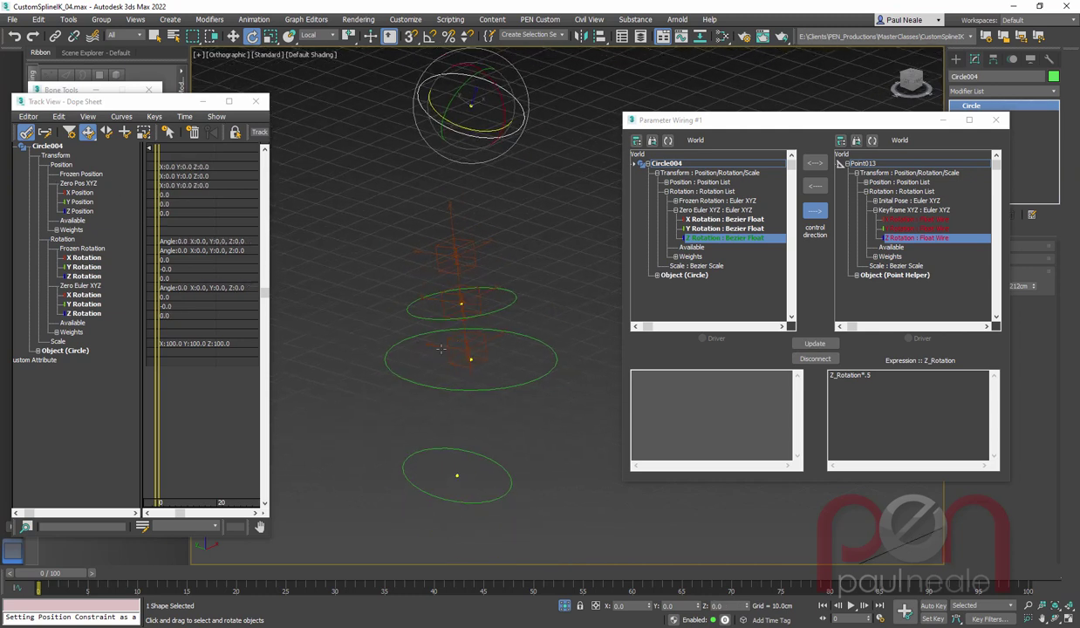
pyautogui.moveTo(547, 384)
pyautogui.keyDown('alt'); pyautogui.mouseDown(button='middle')
pyautogui.moveTo(597, 428)
pyautogui.moveTo(529, 382)
pyautogui.mouseUp(button='middle'); pyautogui.keyUp('alt')
pyautogui.keyDown('alt'); pyautogui.moveTo(501, 309); pyautogui.dragTo(489, 409, button='middle'); pyautogui.keyUp('alt')
pyautogui.click(455, 262)
pyautogui.moveTo(480, 261); pyautogui.dragTo(463, 258)
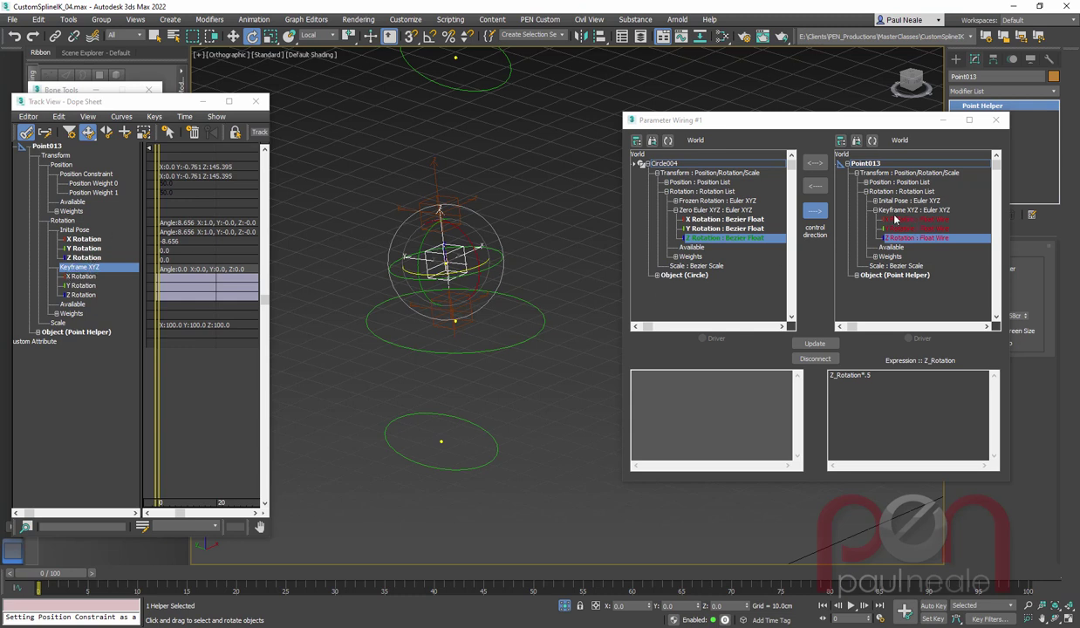
pyautogui.click(71, 306)
pyautogui.doubleClick(92, 219)
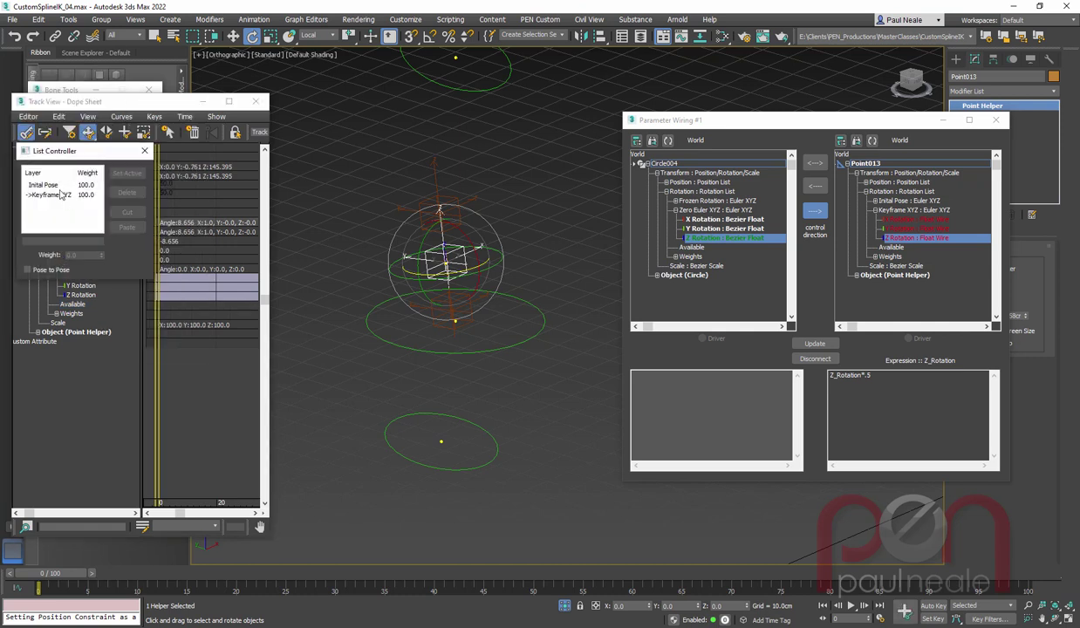
pyautogui.click(48, 186)
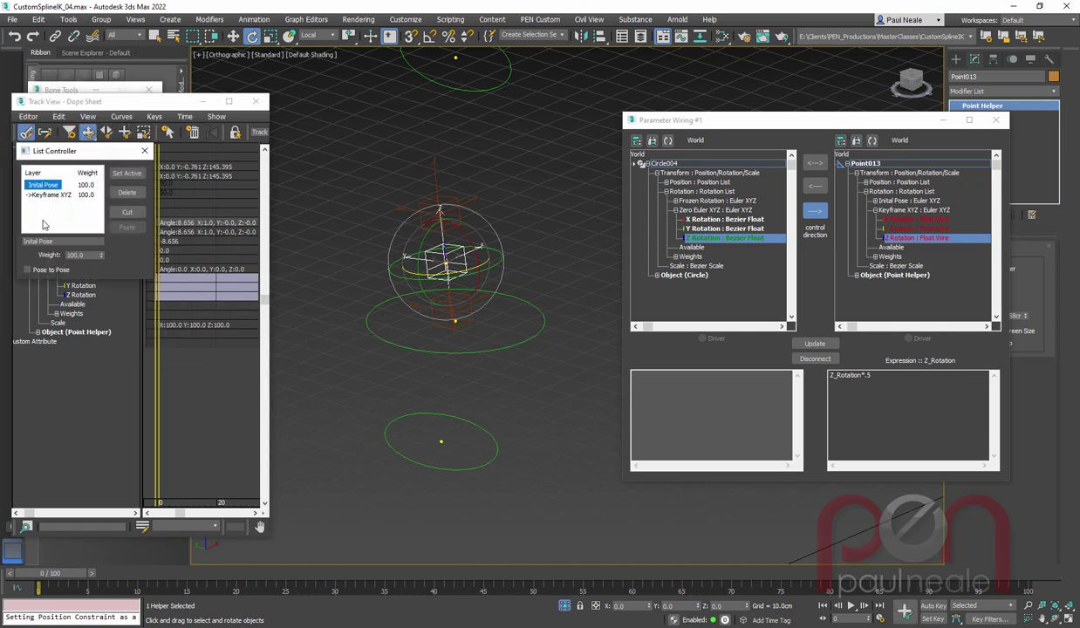
pyautogui.click(44, 194)
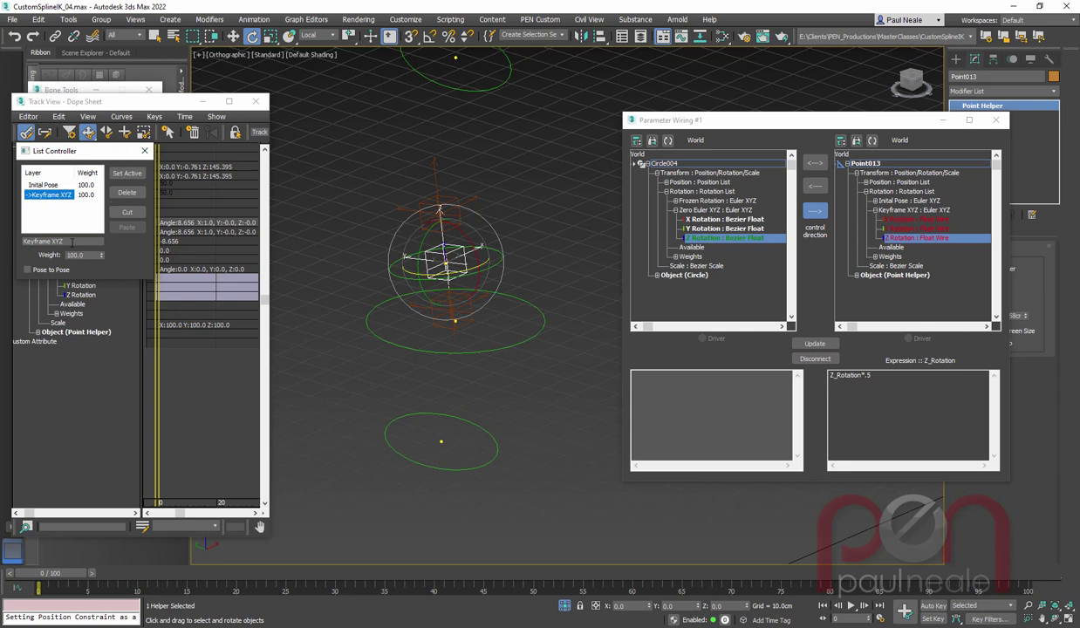
pyautogui.moveTo(72, 241); pyautogui.dragTo(4, 239)
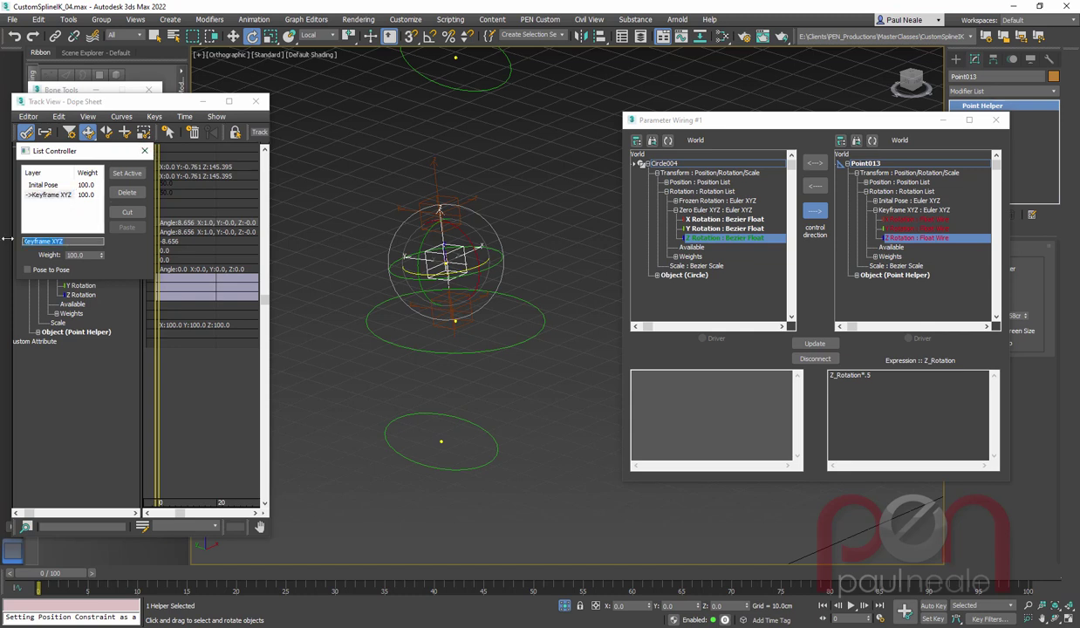
pyautogui.write('Top')
pyautogui.press('Return')
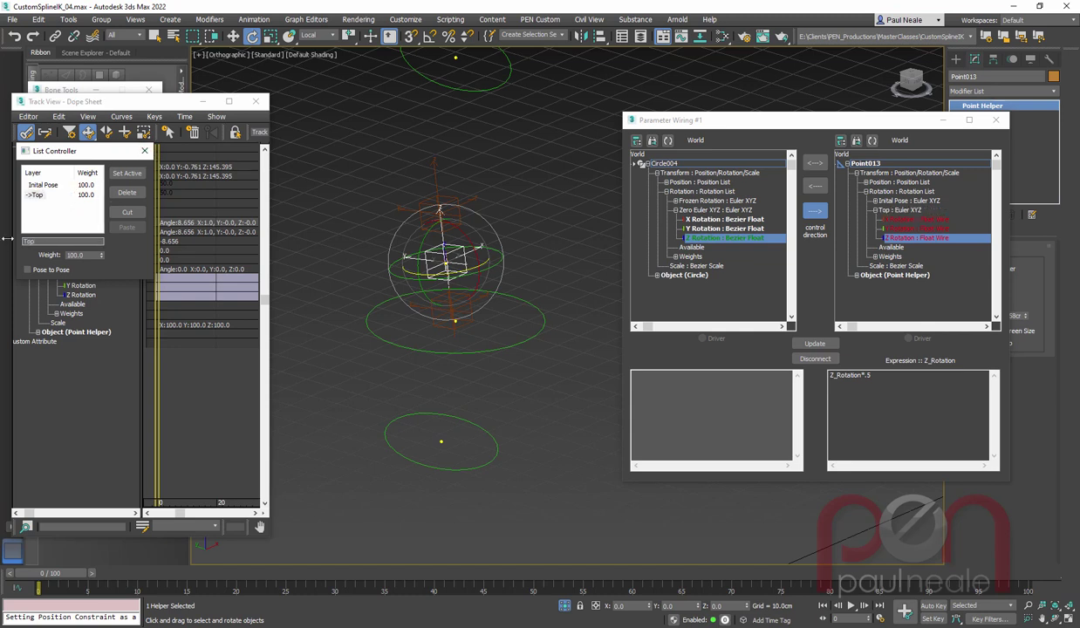
# Assign a Euler XYZ controller to the available slot of the middle helper's rotation list.
pyautogui.moveTo(94, 156); pyautogui.dragTo(268, 74)
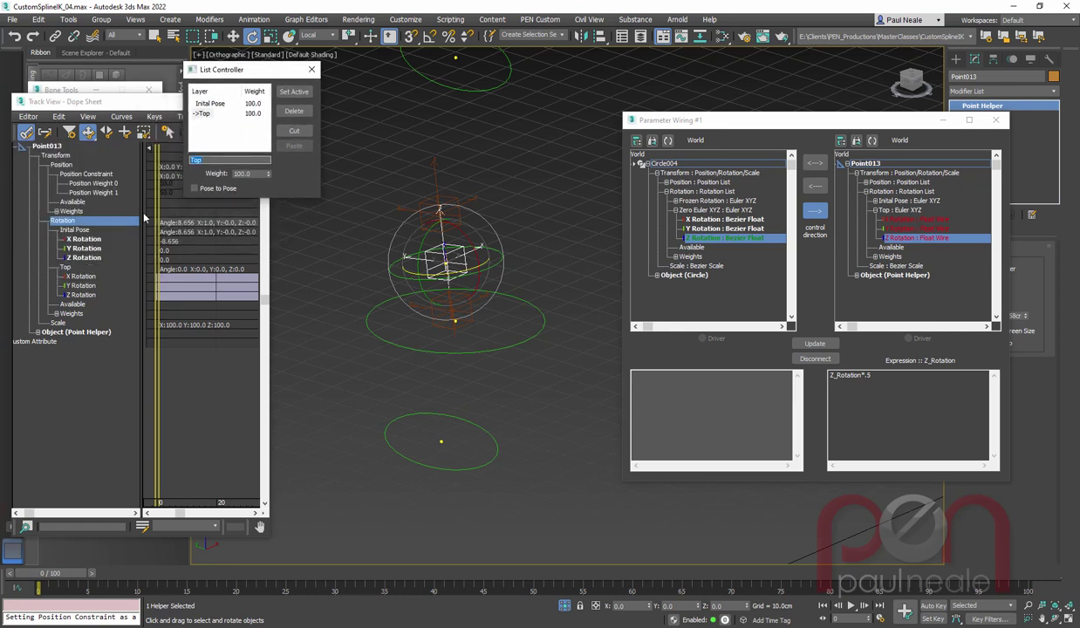
pyautogui.click(78, 303)
pyautogui.rightClick(106, 304)
pyautogui.click(100, 337)
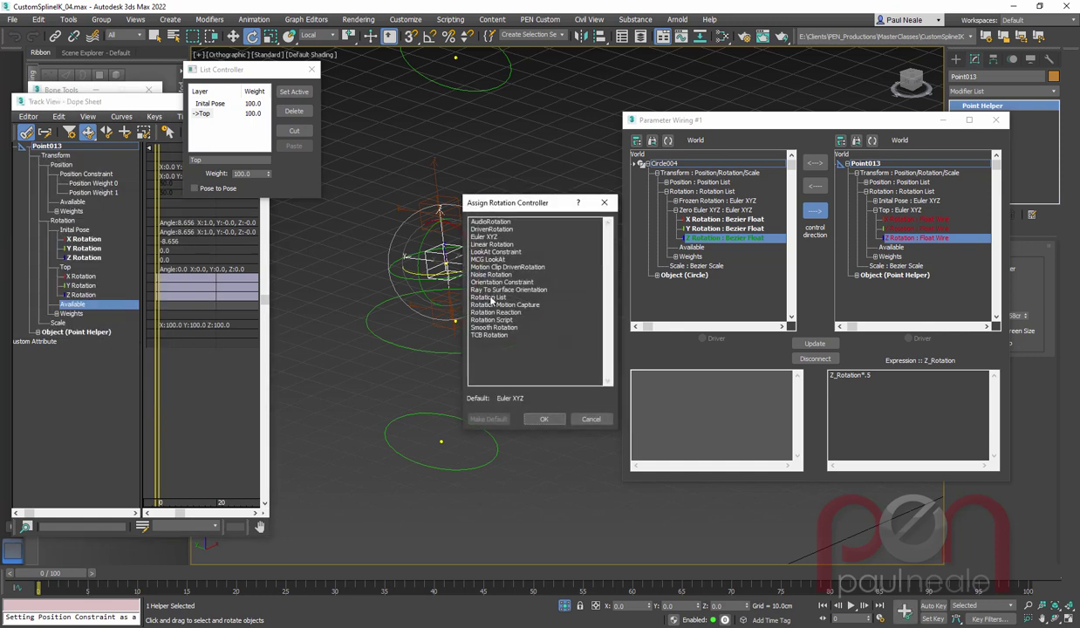
pyautogui.doubleClick(489, 236)
# Make the middle helper's new Euler XYZ layer active, rename it Bottom and close the list controller settings.
pyautogui.click(214, 122)
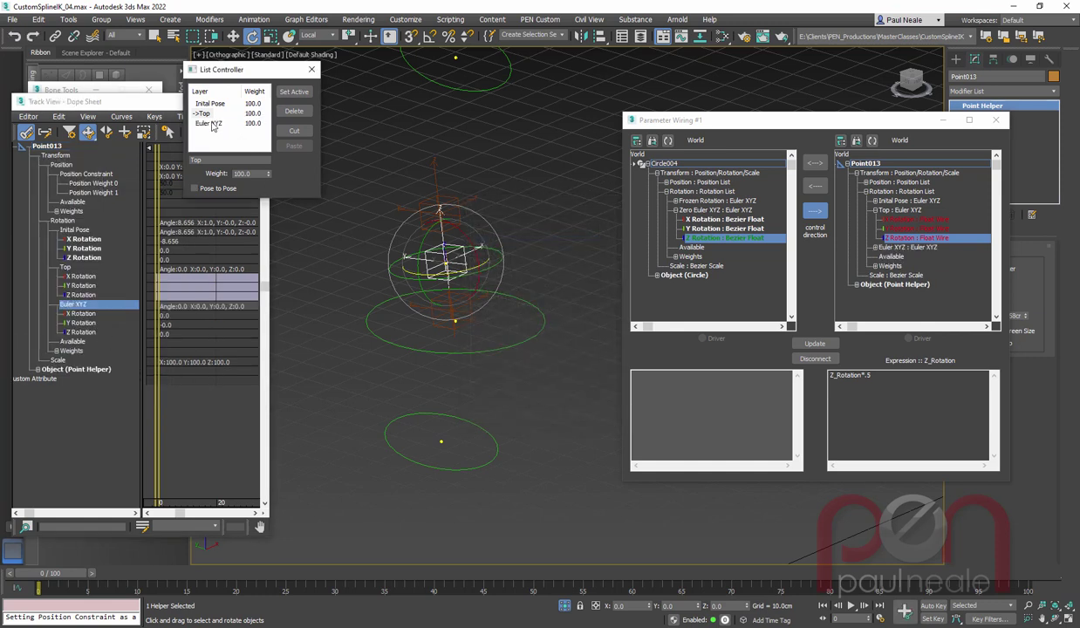
pyautogui.doubleClick(206, 124)
pyautogui.click(221, 159)
pyautogui.write('Bottom')
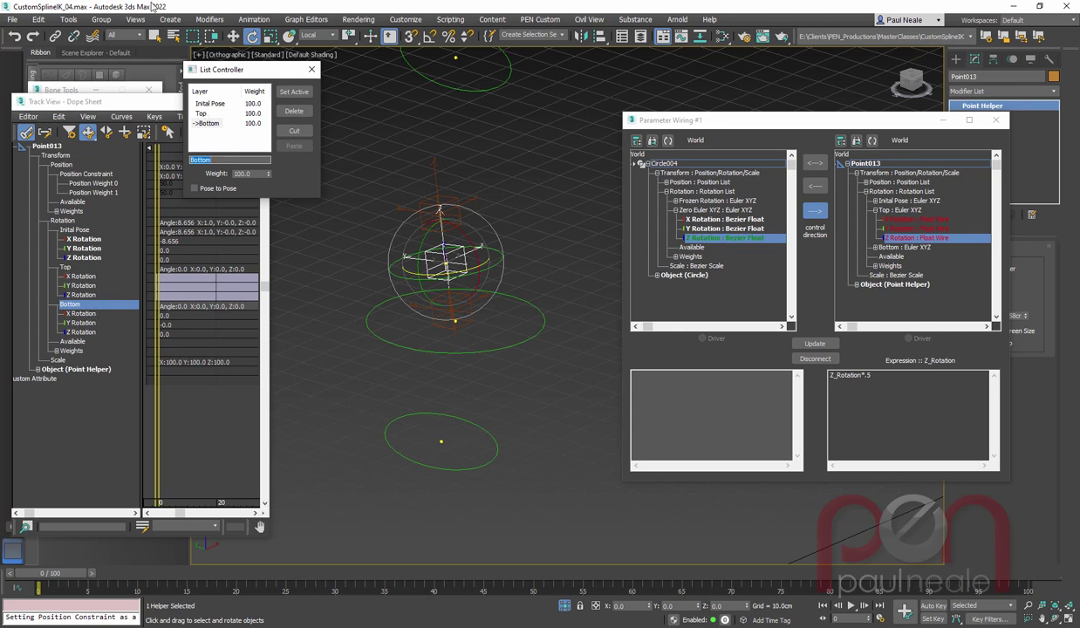
pyautogui.moveTo(218, 69); pyautogui.dragTo(157, 70)
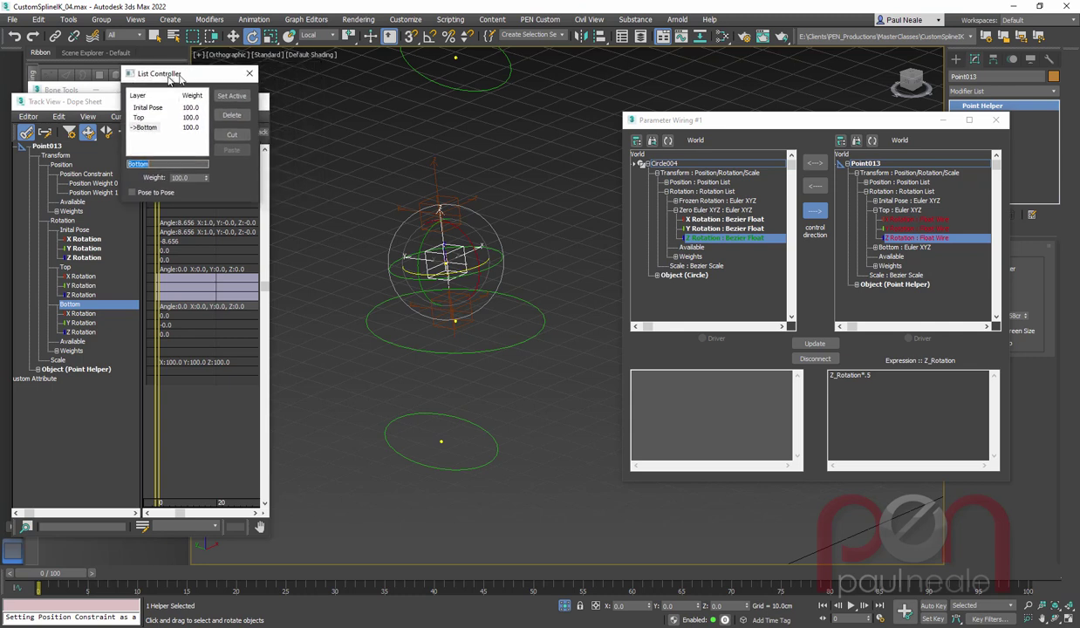
pyautogui.click(250, 70)
# Expand the middle helper's Bottom axes in Parameter Wiring and load the bottom circle Circle002 as the source, expanded to its Zero Euler XYZ axes.
pyautogui.moveTo(545, 273); pyautogui.dragTo(530, 311, button='middle')
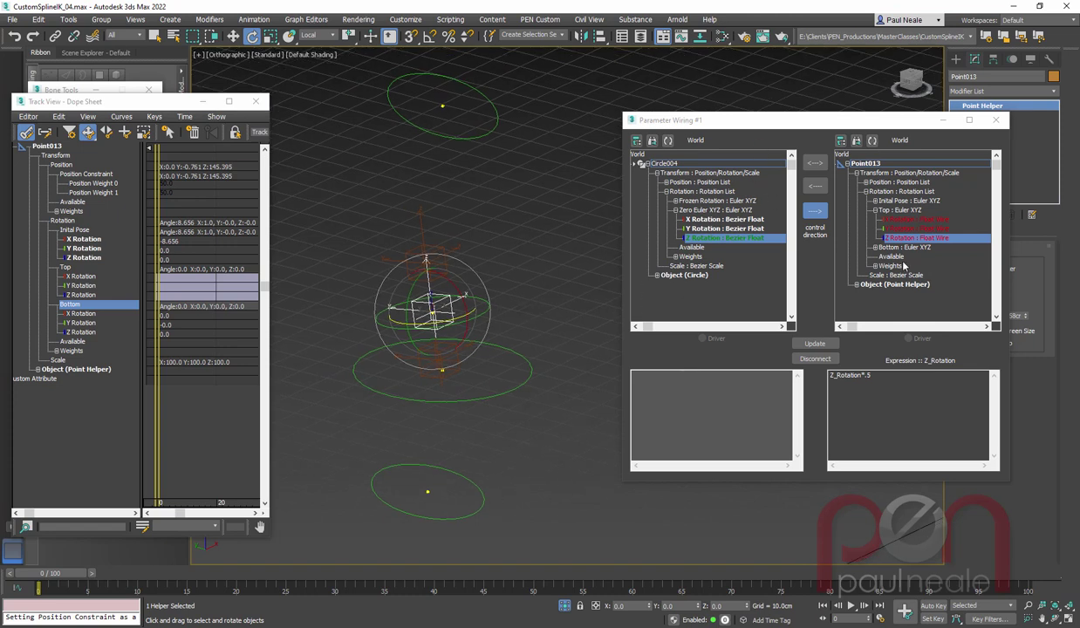
pyautogui.click(875, 247)
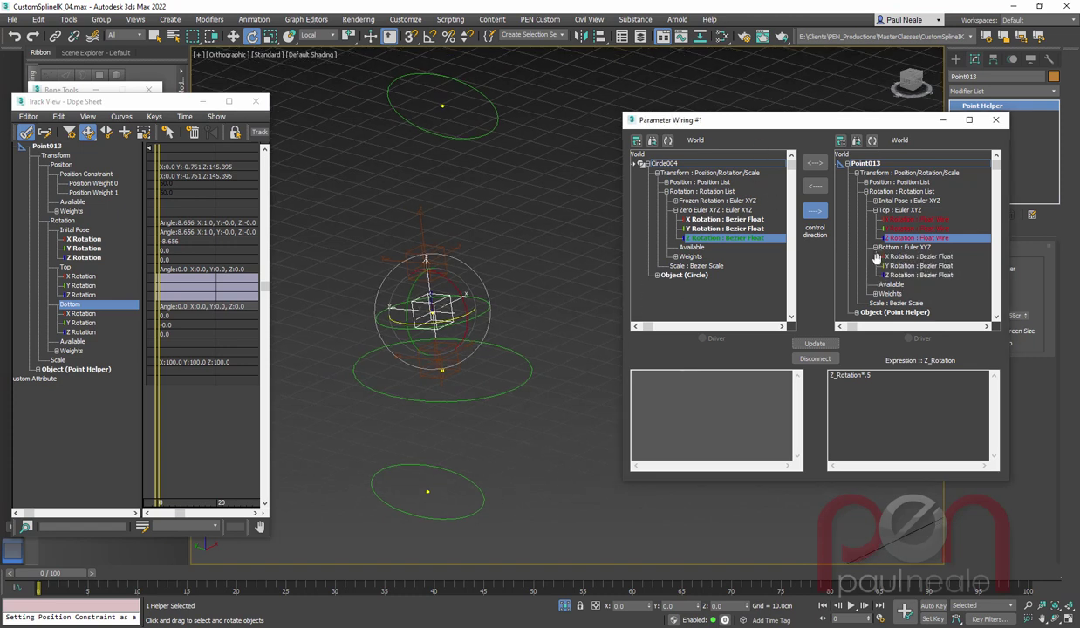
pyautogui.click(489, 477)
pyautogui.click(479, 489)
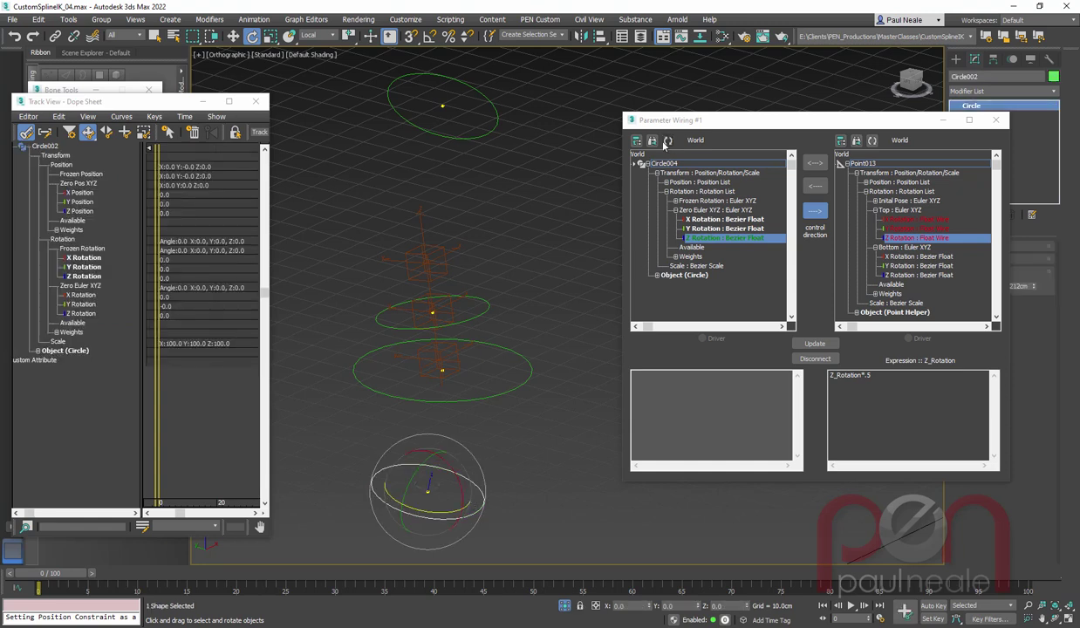
pyautogui.click(652, 140)
pyautogui.click(646, 164)
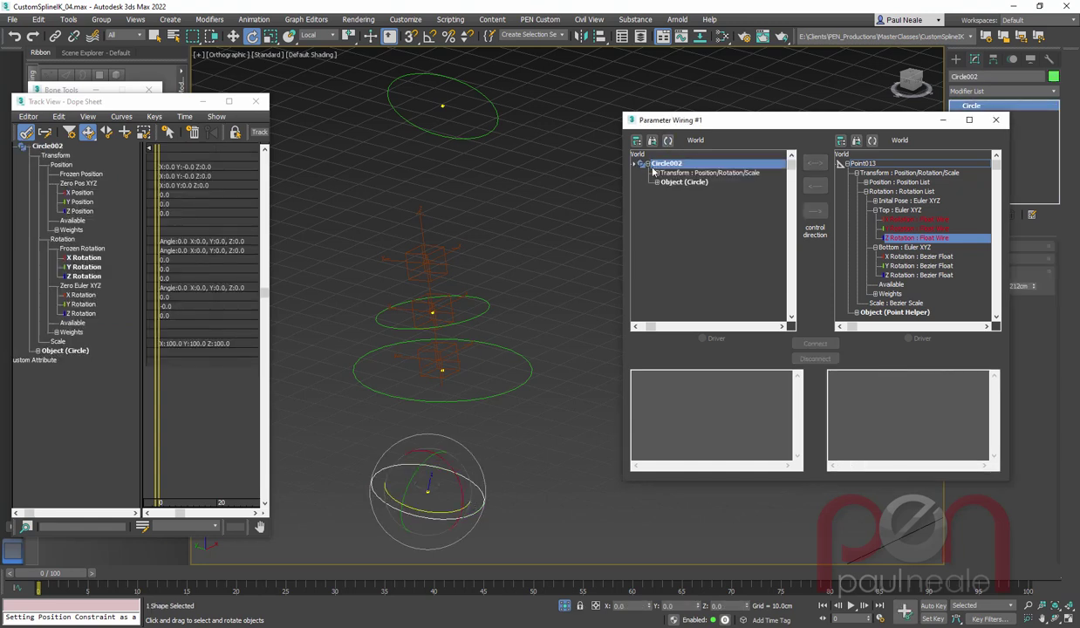
pyautogui.click(657, 174)
pyautogui.click(665, 192)
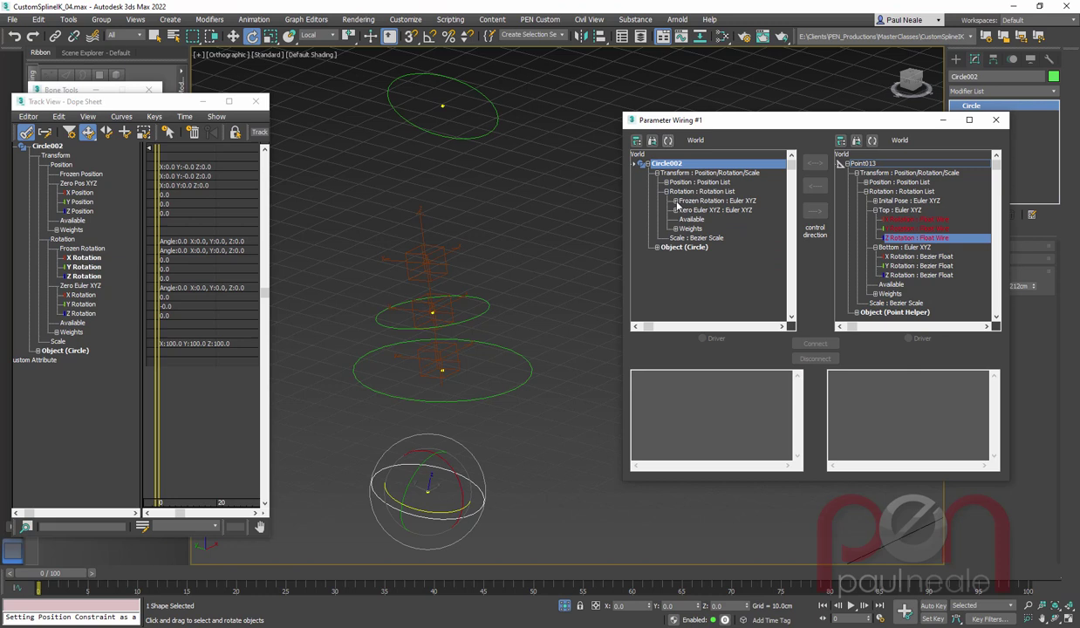
pyautogui.click(675, 210)
# Wire the bottom circle's Zero Euler X rotation one way to the middle helper's Bottom X rotation.
pyautogui.click(704, 220)
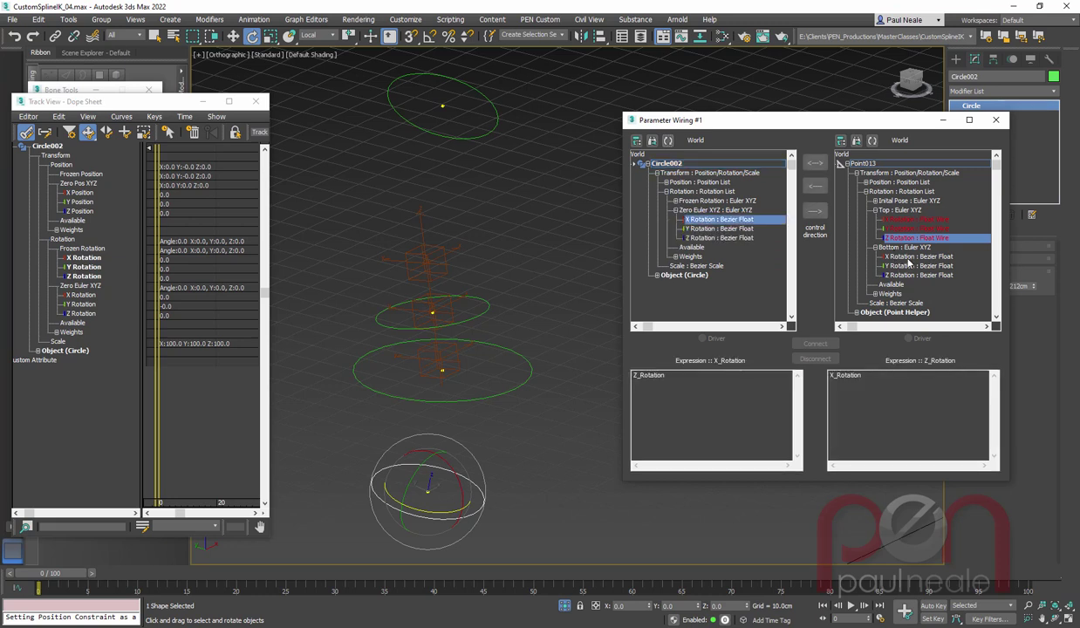
pyautogui.click(911, 256)
pyautogui.click(814, 211)
pyautogui.click(815, 343)
# Wire the bottom circle's Zero Euler Y rotation one way to the middle helper's Bottom Y rotation with the expression Y_Rotation*.5.
pyautogui.click(719, 228)
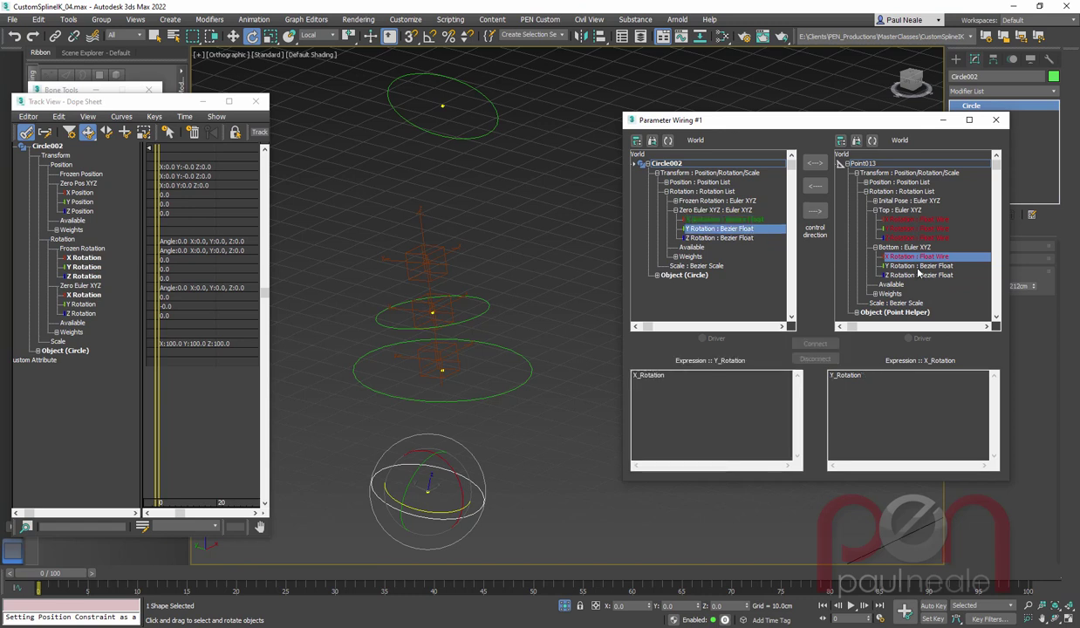
pyautogui.click(918, 265)
pyautogui.click(814, 211)
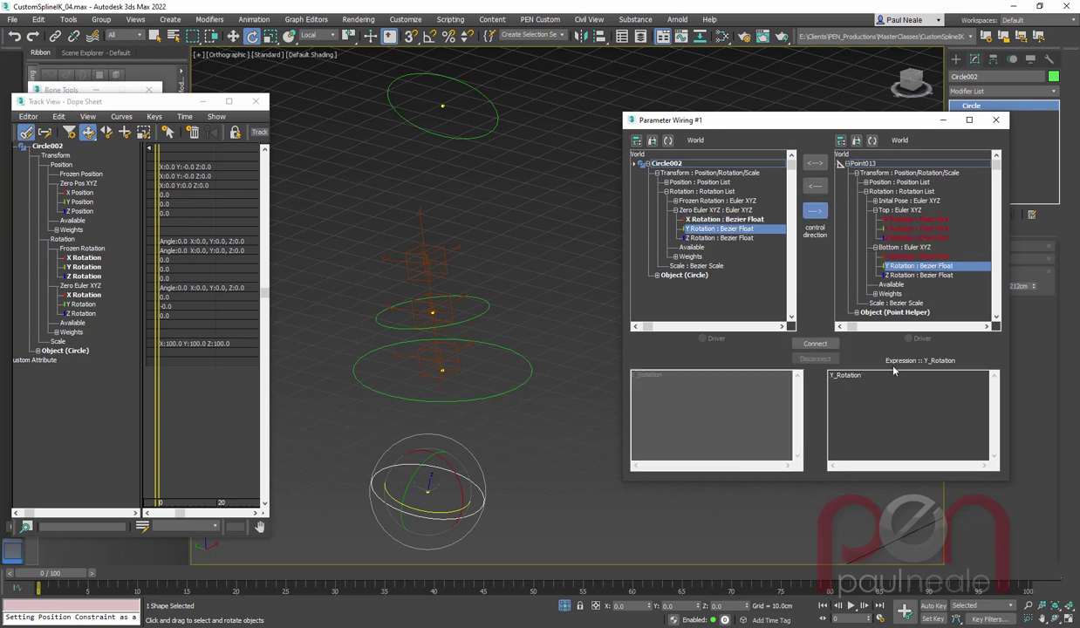
pyautogui.click(888, 374)
pyautogui.write('*.5')
pyautogui.click(815, 343)
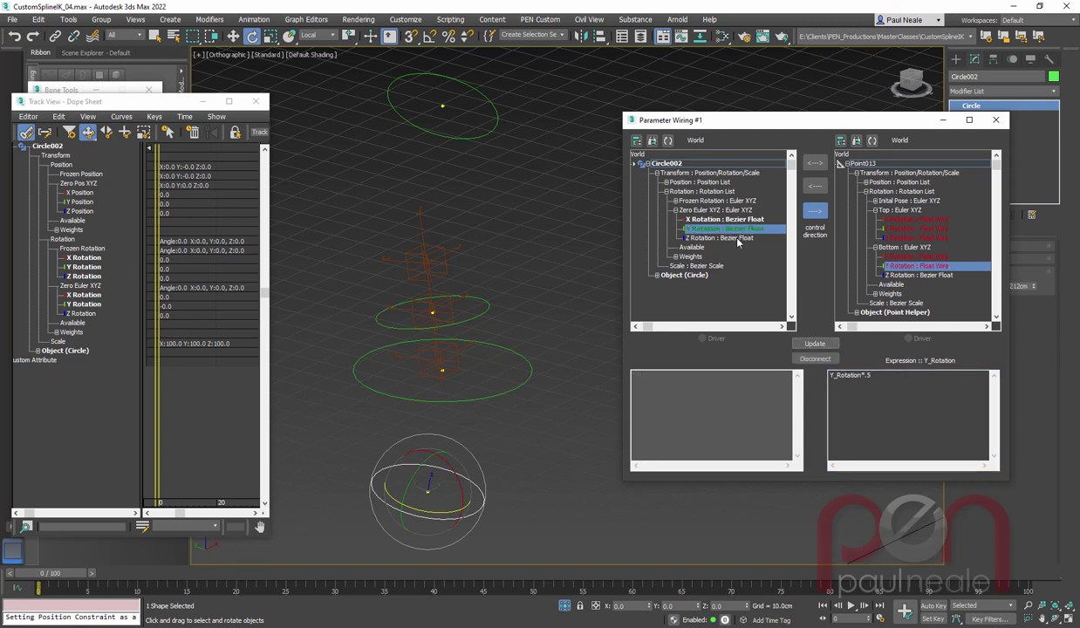
# Wire the bottom circle's Zero Euler Z rotation one way to the middle helper's Bottom Z rotation with the expression Z_Rotation*.5.
pyautogui.click(738, 240)
pyautogui.click(900, 275)
pyautogui.click(882, 374)
pyautogui.write('*.5')
pyautogui.click(815, 210)
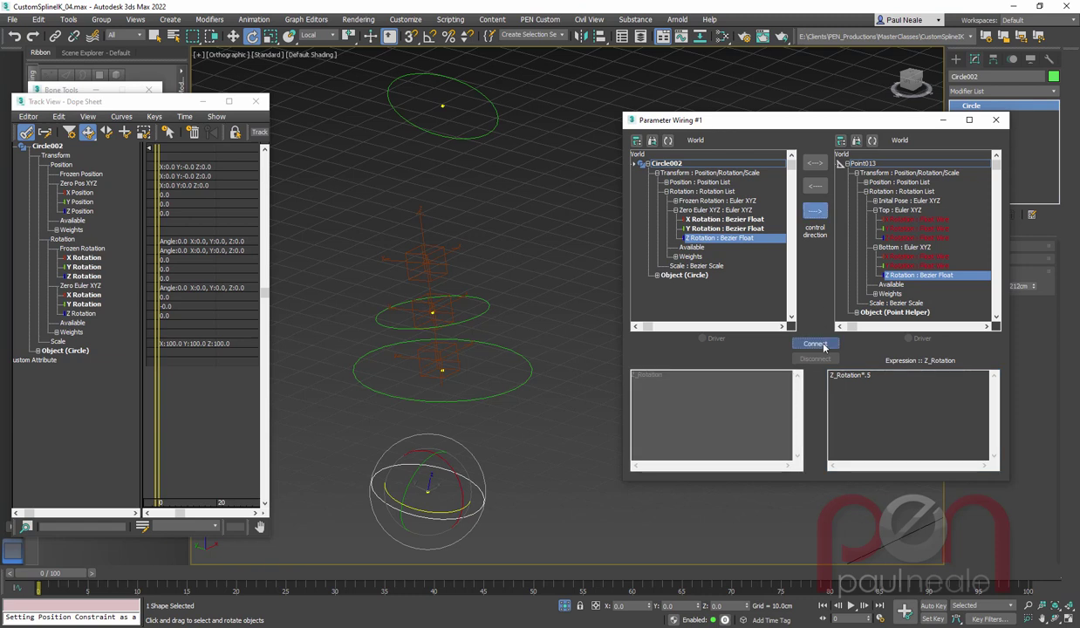
pyautogui.click(815, 343)
# Test-rotate the bottom and top circles in turn to check the middle helper's response, cancelling each rotation.
pyautogui.moveTo(462, 462); pyautogui.dragTo(255, 449)
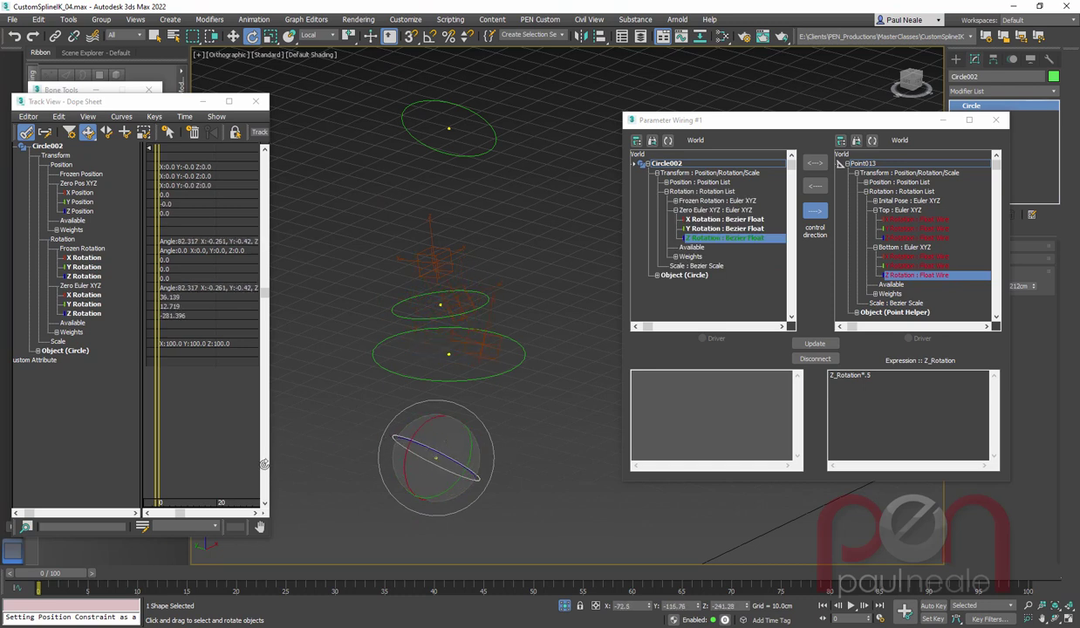
pyautogui.rightClick(255, 448)
pyautogui.click(495, 140)
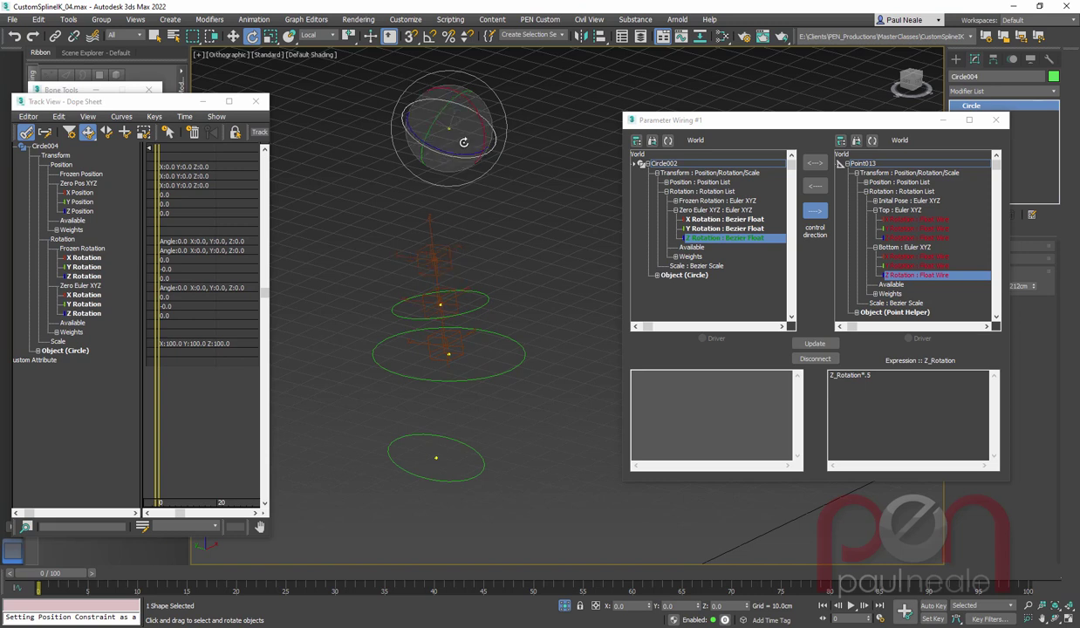
pyautogui.moveTo(534, 129); pyautogui.dragTo(467, 132)
pyautogui.rightClick(467, 135)
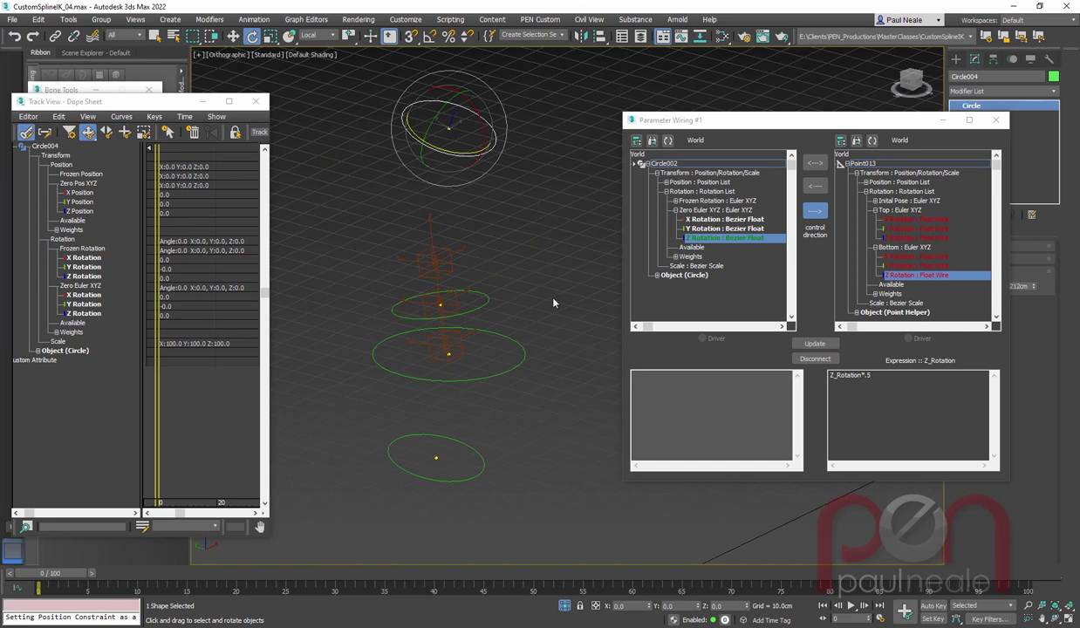
# Link the middle circle's group helper to the constrained middle point helper, Point013.
pyautogui.moveTo(528, 253); pyautogui.dragTo(529, 268, button='middle')
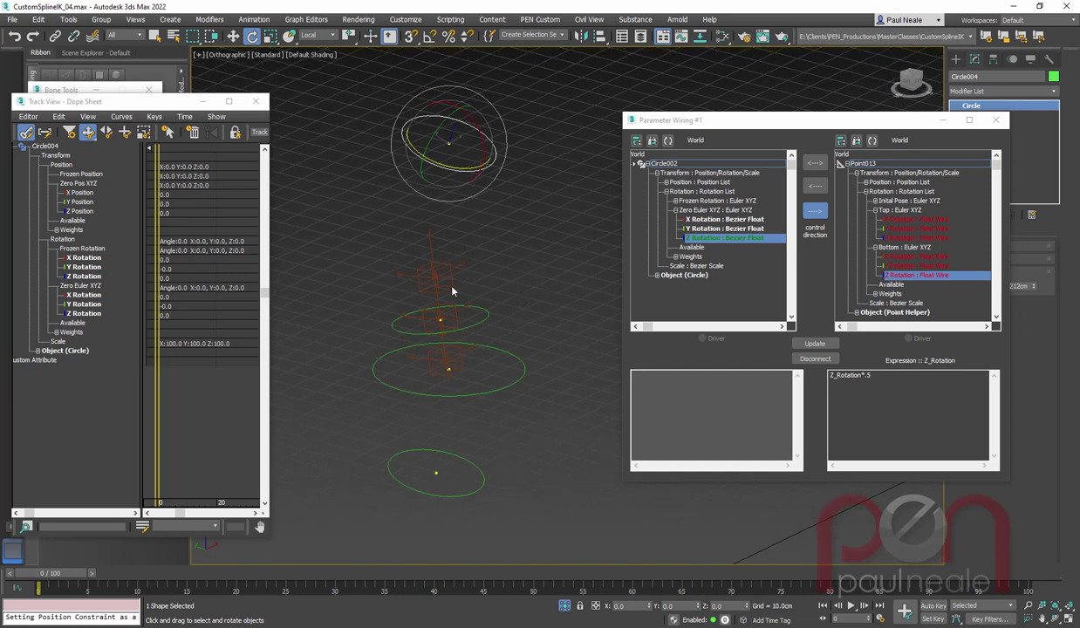
pyautogui.scroll(7, 456, 345)
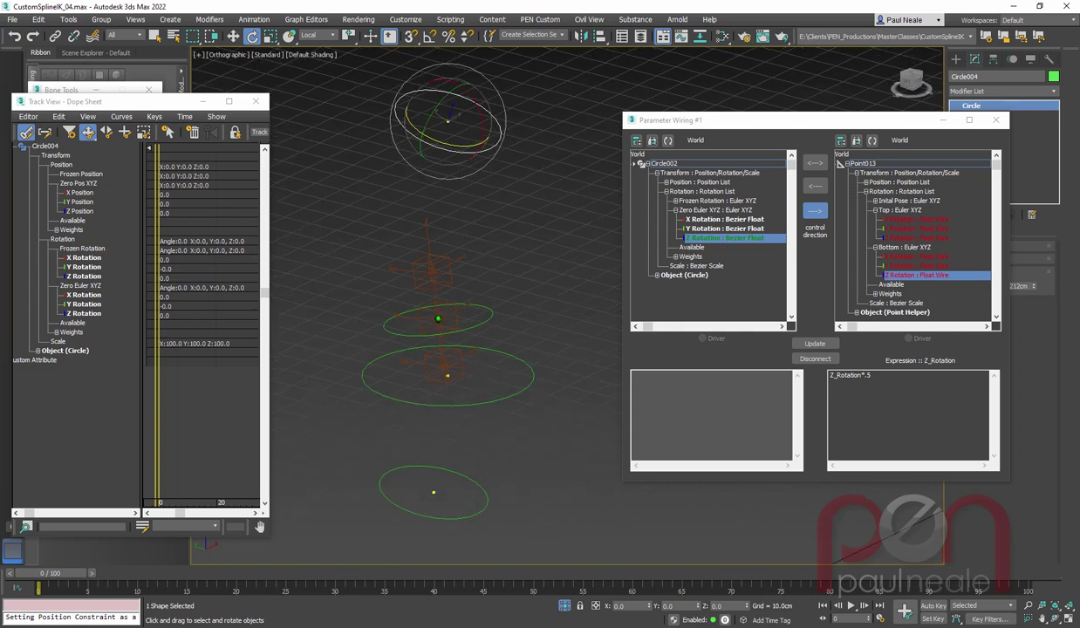
pyautogui.moveTo(476, 292); pyautogui.dragTo(519, 279, button='middle')
pyautogui.scroll(-3, 512, 266)
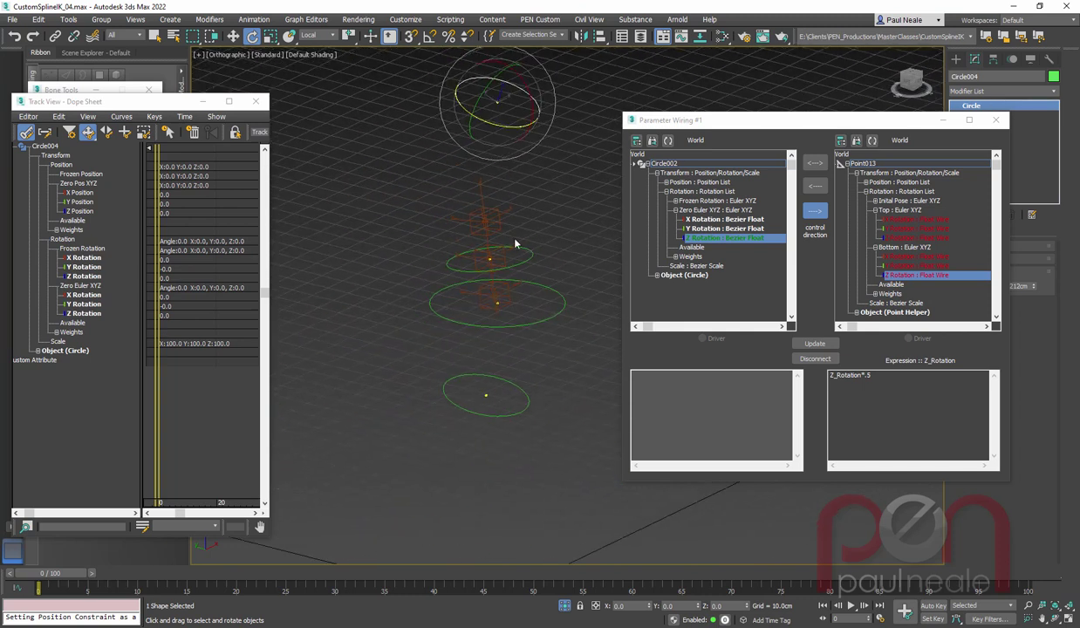
pyautogui.click(490, 242)
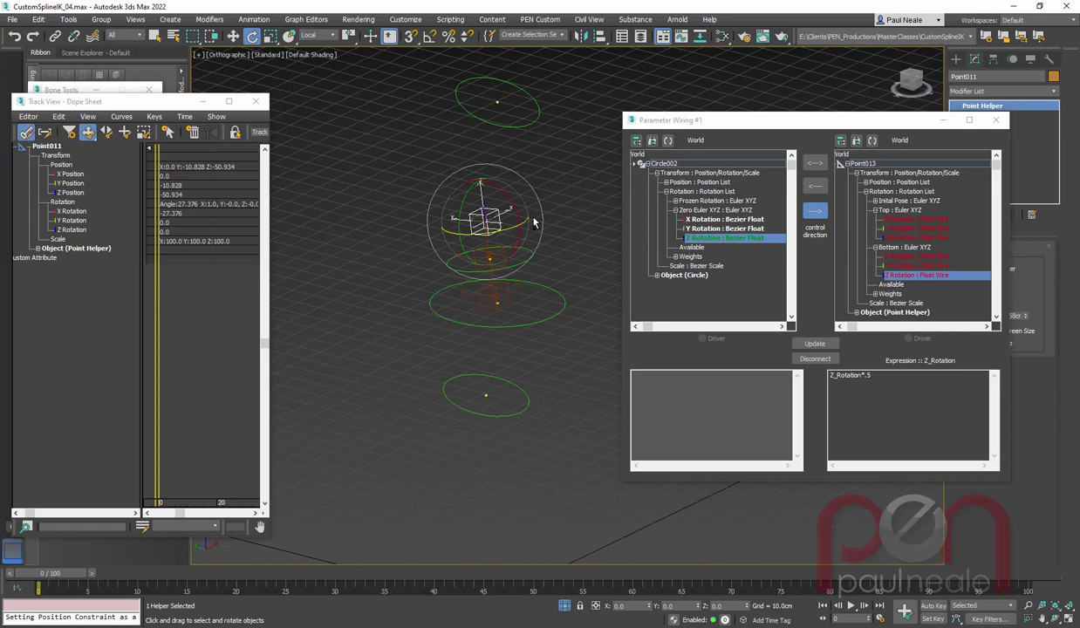
pyautogui.scroll(2, 514, 209)
pyautogui.click(445, 422)
pyautogui.click(422, 313)
pyautogui.scroll(2, 427, 312)
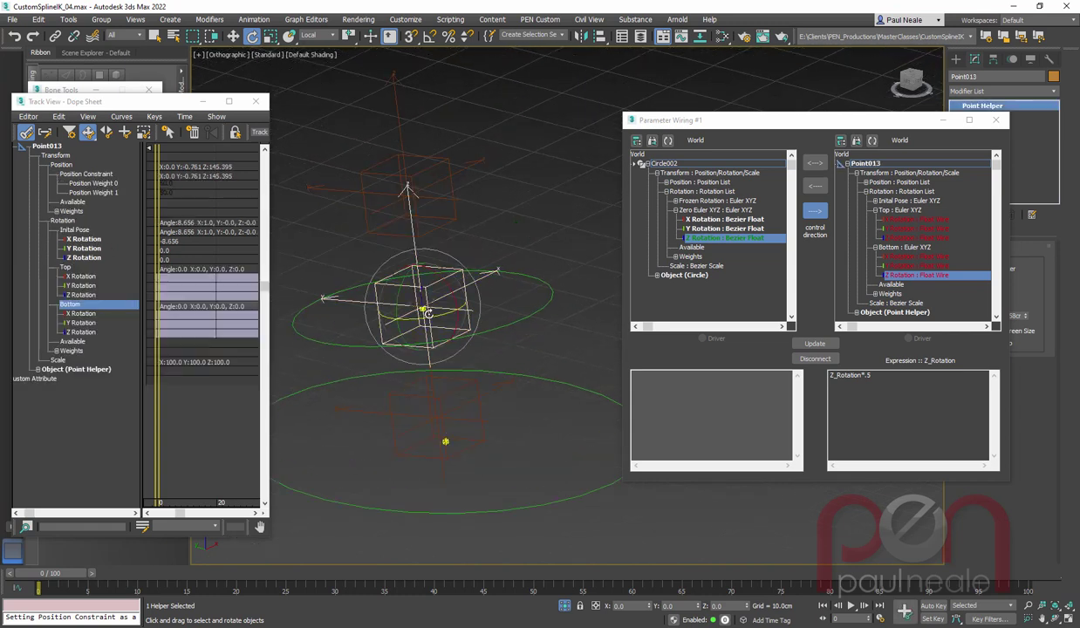
pyautogui.scroll(2, 427, 313)
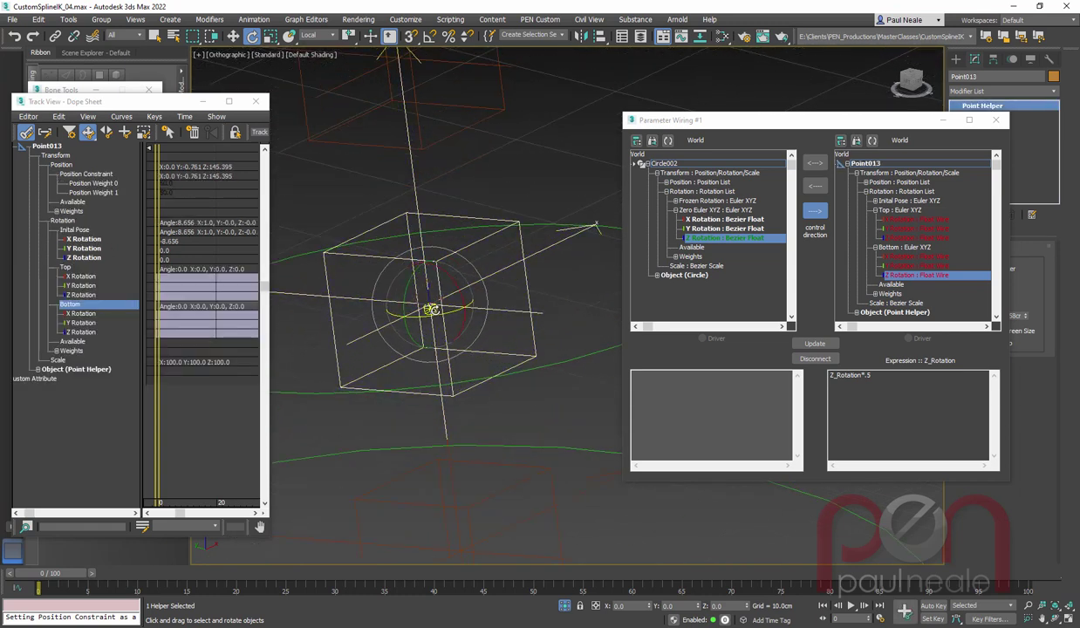
pyautogui.click(467, 202)
pyautogui.click(432, 310)
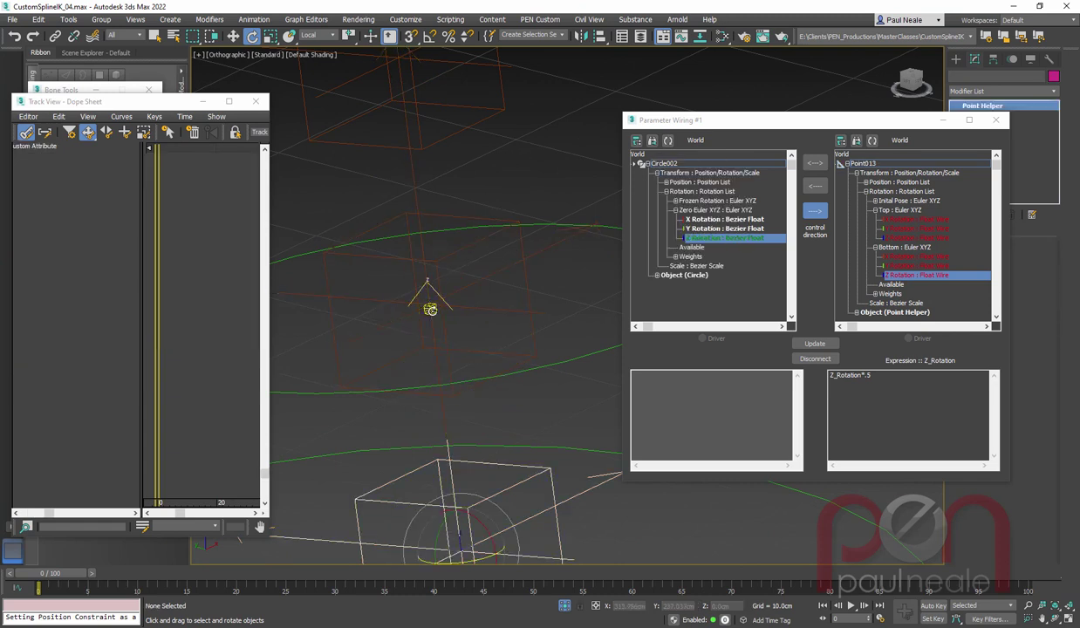
pyautogui.click(430, 309)
pyautogui.scroll(2, 432, 310)
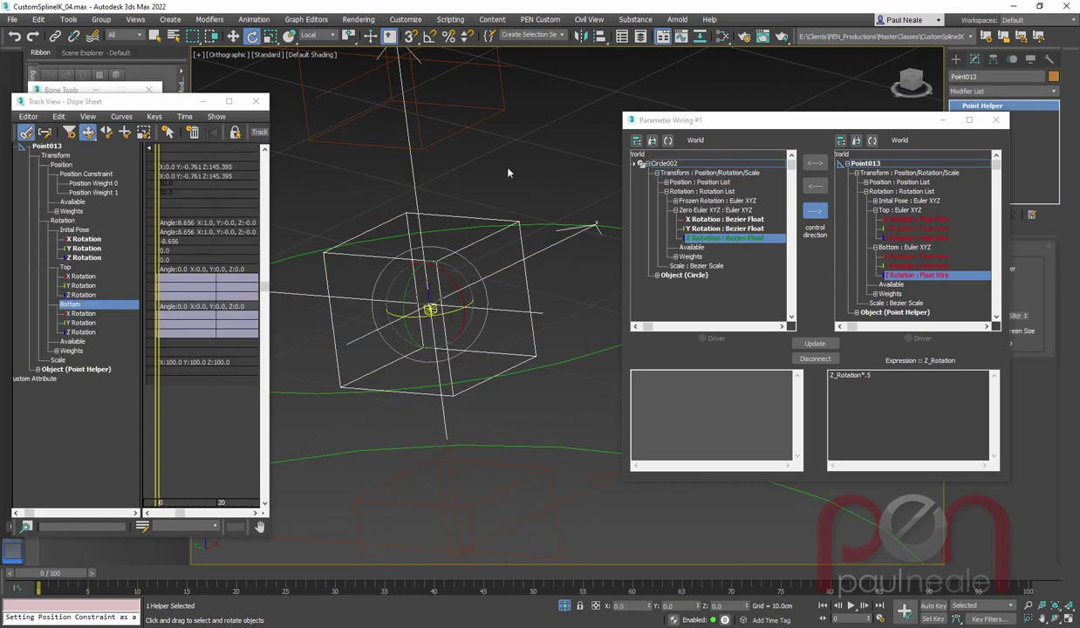
pyautogui.click(432, 310)
pyautogui.keyDown('alt'); pyautogui.moveTo(430, 308); pyautogui.dragTo(479, 320, button='middle'); pyautogui.keyUp('alt')
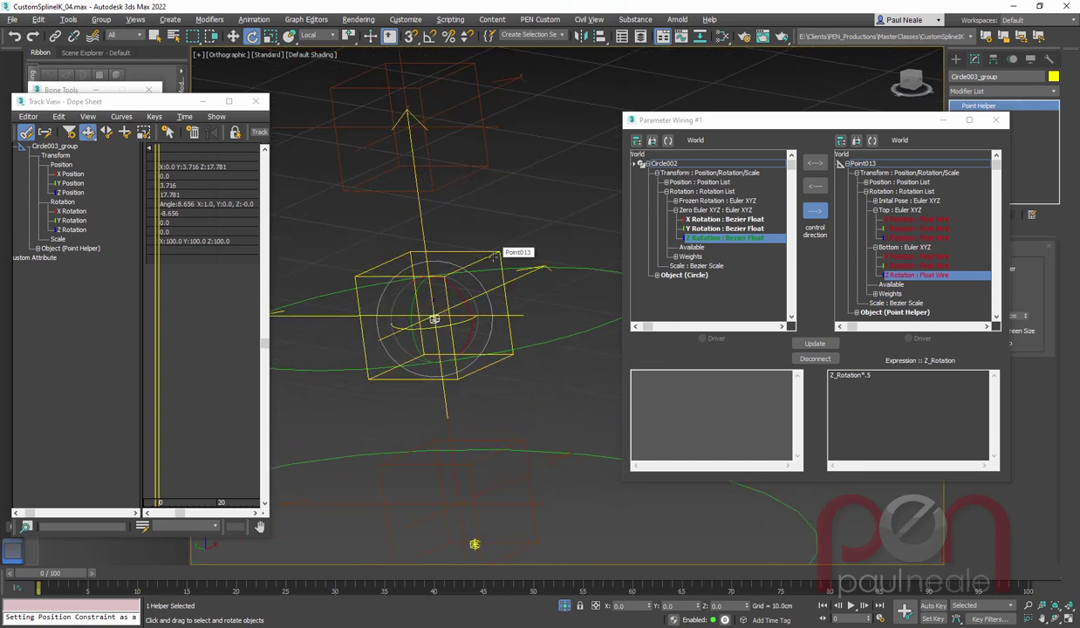
pyautogui.click(54, 36)
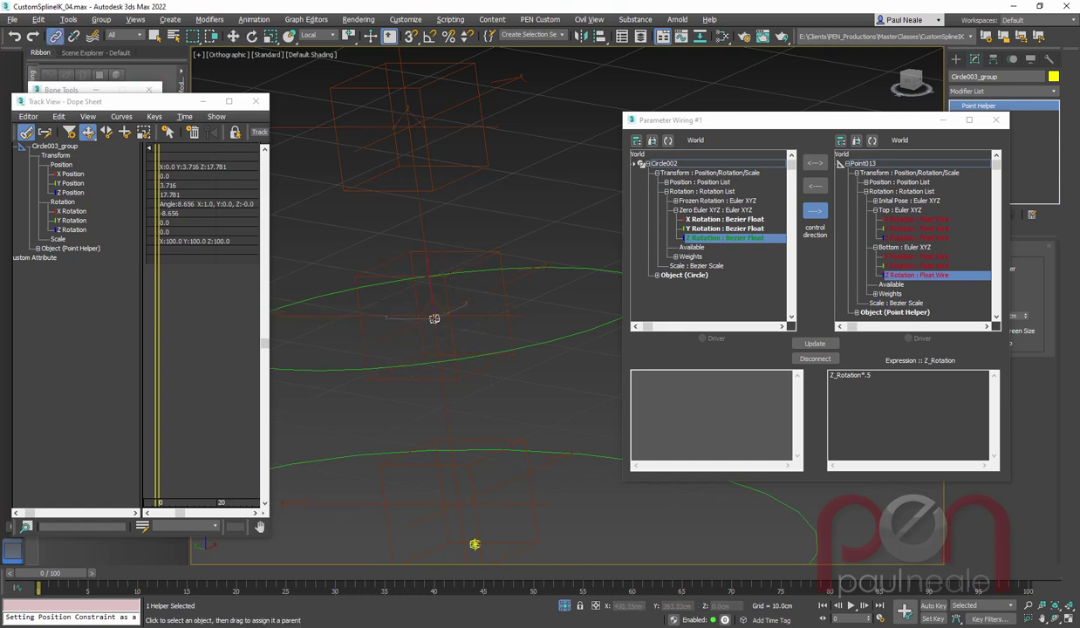
pyautogui.moveTo(434, 317); pyautogui.dragTo(466, 262)
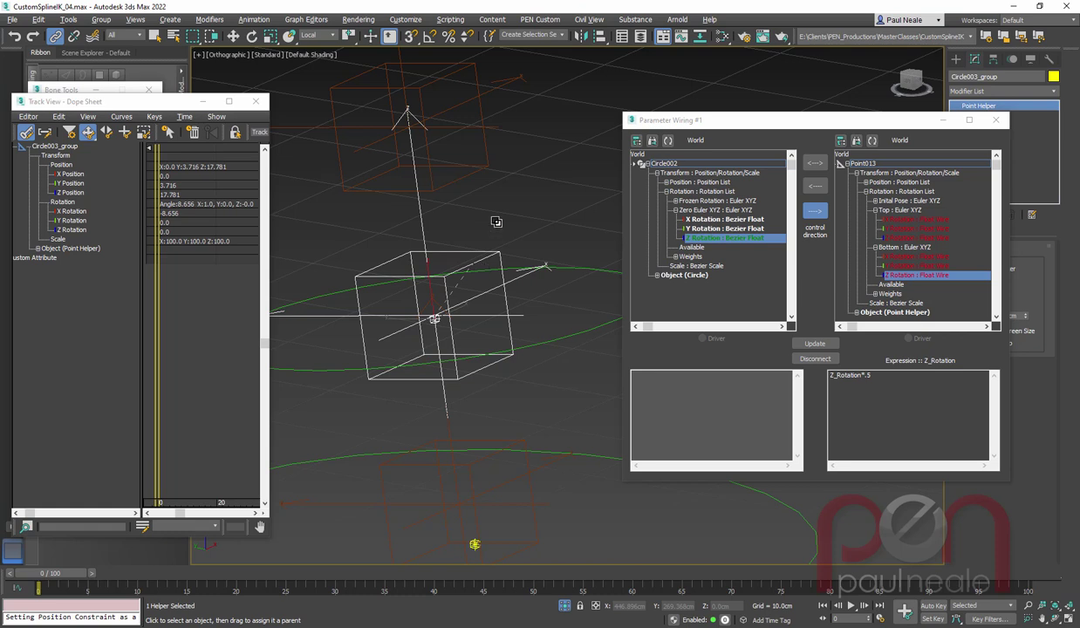
# Test-rotate the top circle to check that the linked middle circle responds, cancelling the rotation.
pyautogui.scroll(-5, 491, 215)
pyautogui.moveTo(489, 191); pyautogui.dragTo(458, 259, button='middle')
pyautogui.scroll(-2, 458, 260)
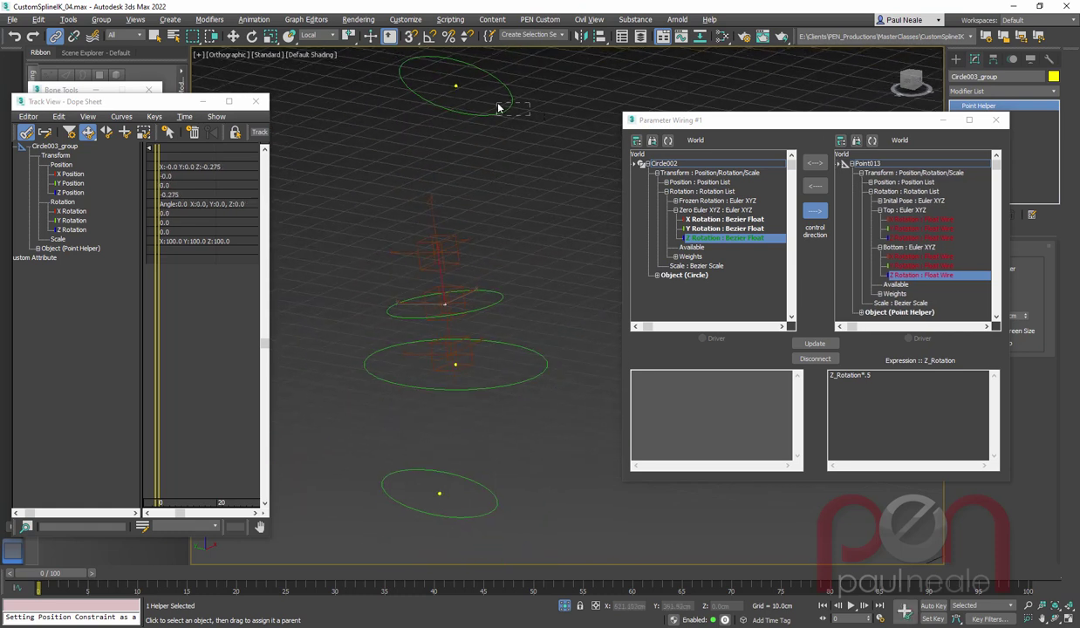
pyautogui.click(498, 108)
pyautogui.press('e')
pyautogui.moveTo(443, 143); pyautogui.dragTo(505, 124)
pyautogui.rightClick(505, 124)
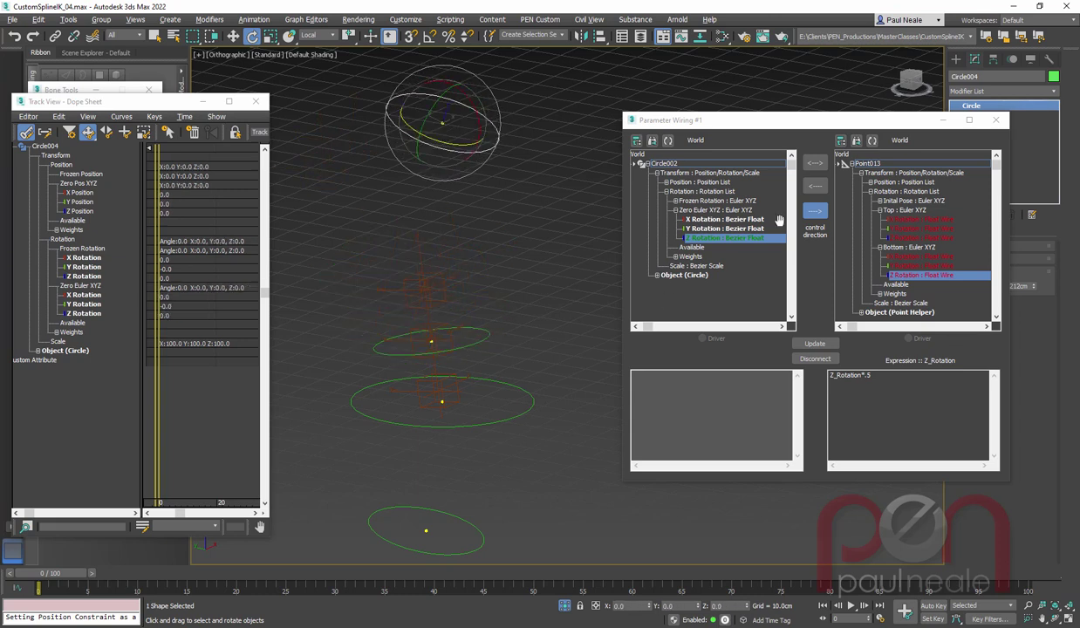
# Close the Parameter Wiring and Dope Sheet windows.
pyautogui.click(995, 120)
pyautogui.click(255, 101)
pyautogui.moveTo(571, 256); pyautogui.dragTo(609, 291, button='middle')
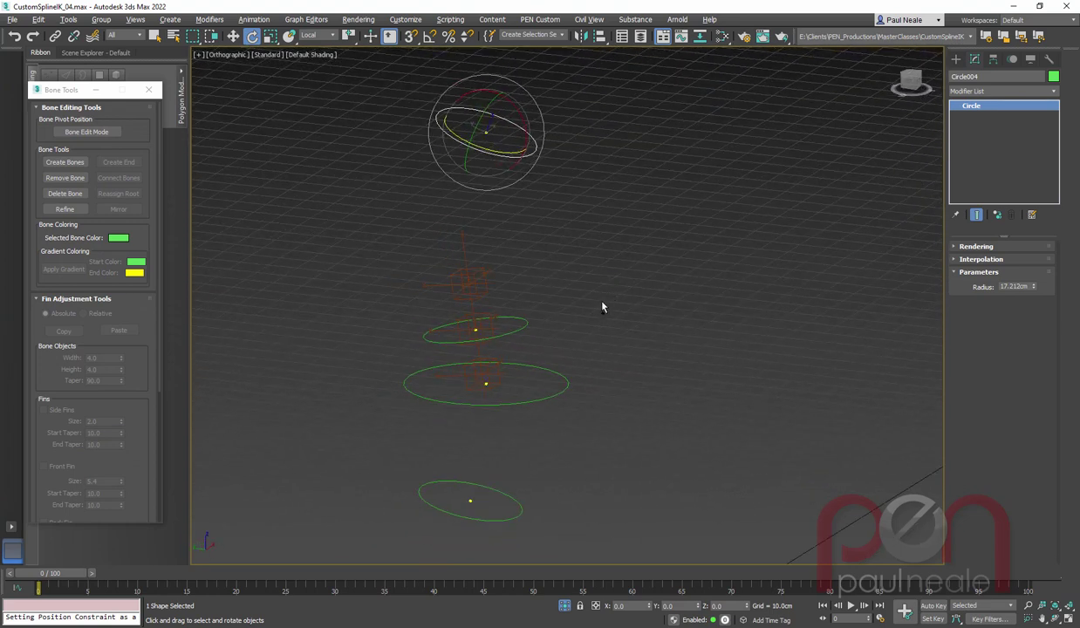
# Exit isolation mode to show the full spine rig and hide the viewport grid.
pyautogui.hotkey('alt', 'q')
pyautogui.keyDown('alt'); pyautogui.moveTo(599, 310); pyautogui.dragTo(665, 304, button='middle'); pyautogui.keyUp('alt')
pyautogui.press('g')
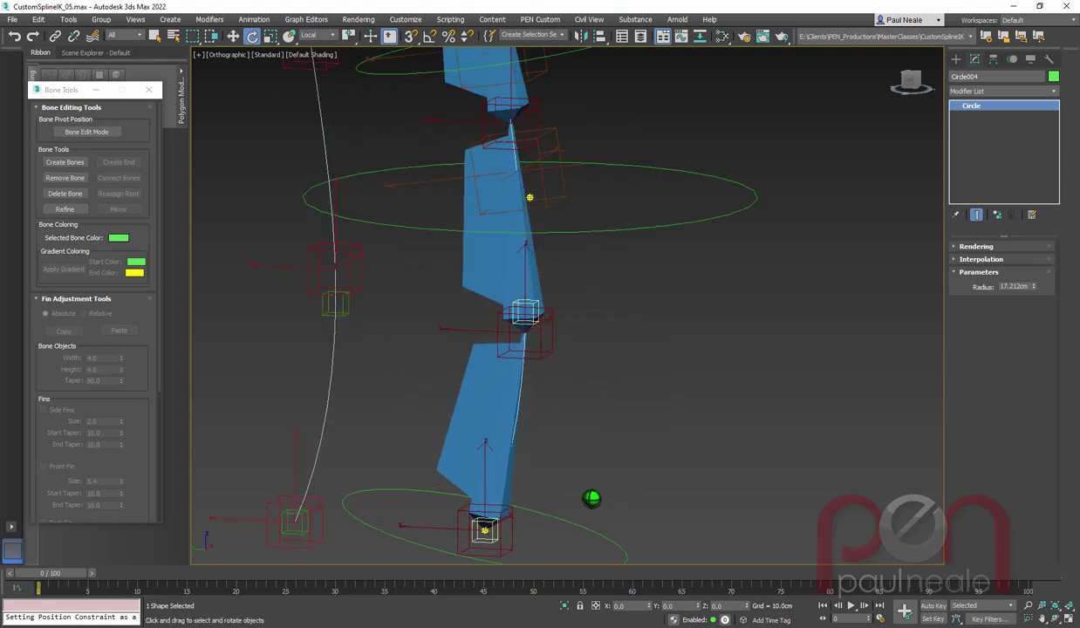
# Link the two lowest box helpers on the bone chain's spline to the bottom circle control.
pyautogui.moveTo(590, 499); pyautogui.dragTo(592, 406, button='middle')
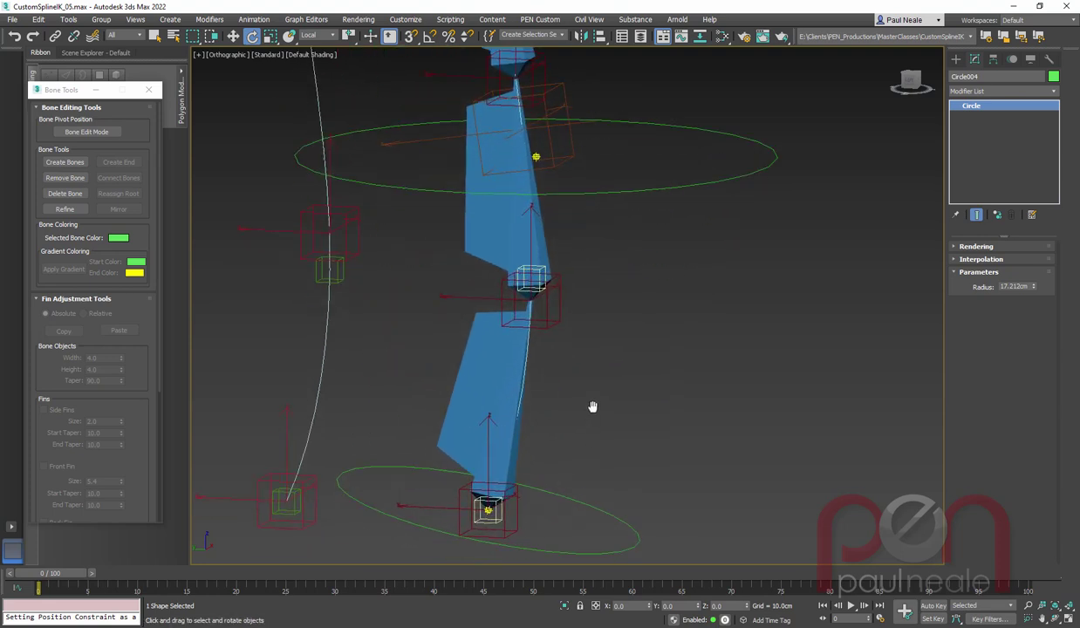
pyautogui.click(488, 510)
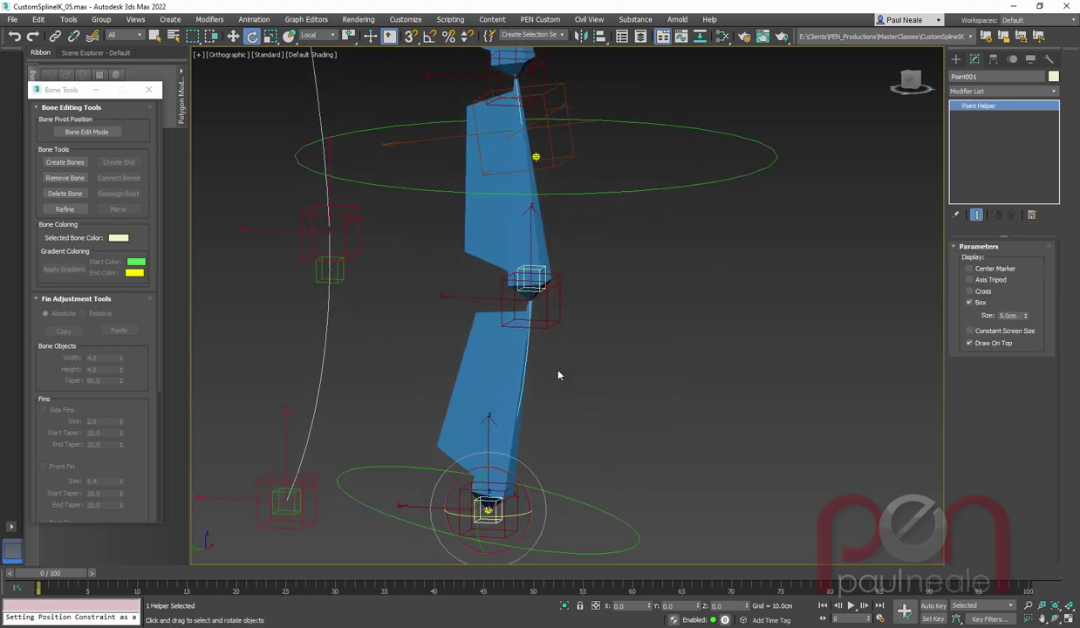
pyautogui.keyDown('ctrl'); pyautogui.click(540, 269); pyautogui.keyUp('ctrl')
pyautogui.scroll(-3, 590, 314)
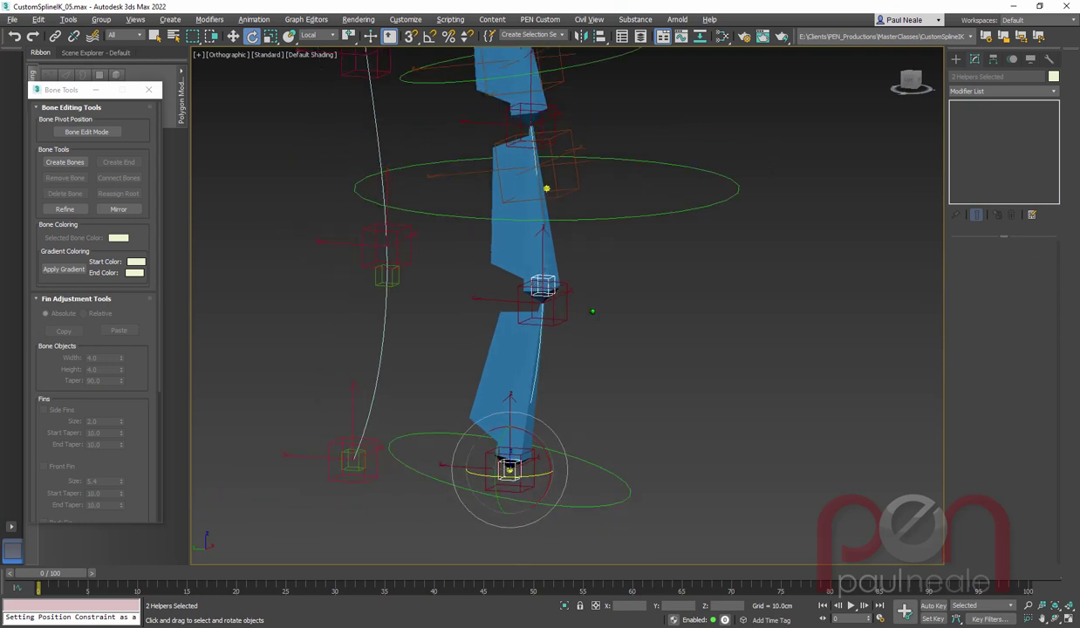
pyautogui.rightClick(591, 322)
pyautogui.click(614, 346)
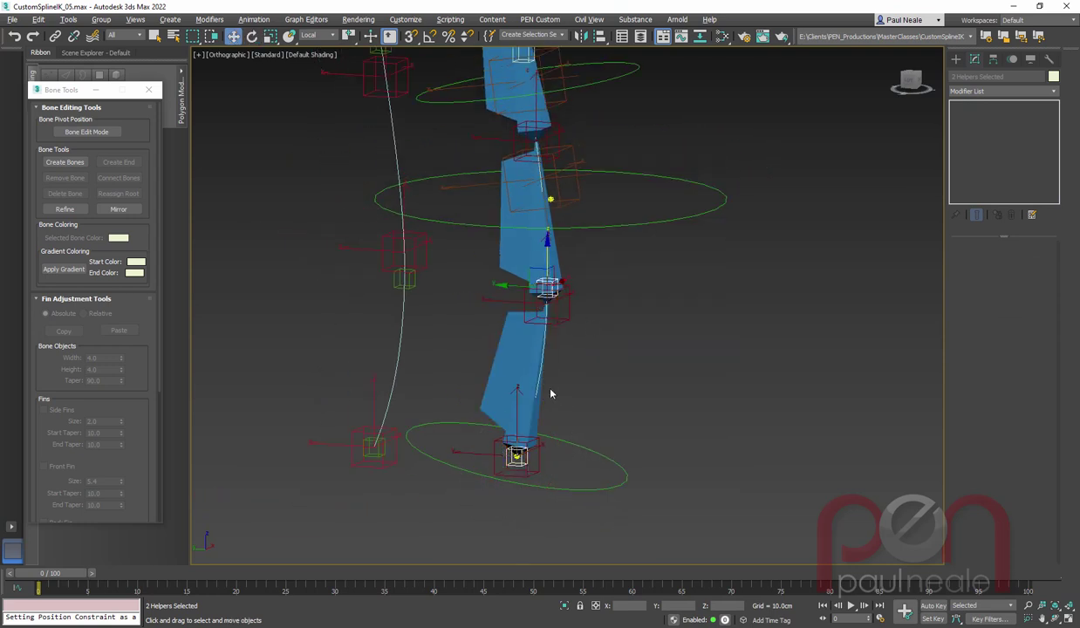
pyautogui.moveTo(530, 268); pyautogui.dragTo(506, 330)
pyautogui.moveTo(612, 289); pyautogui.dragTo(578, 255)
pyautogui.click(55, 36)
pyautogui.moveTo(560, 285); pyautogui.dragTo(599, 452)
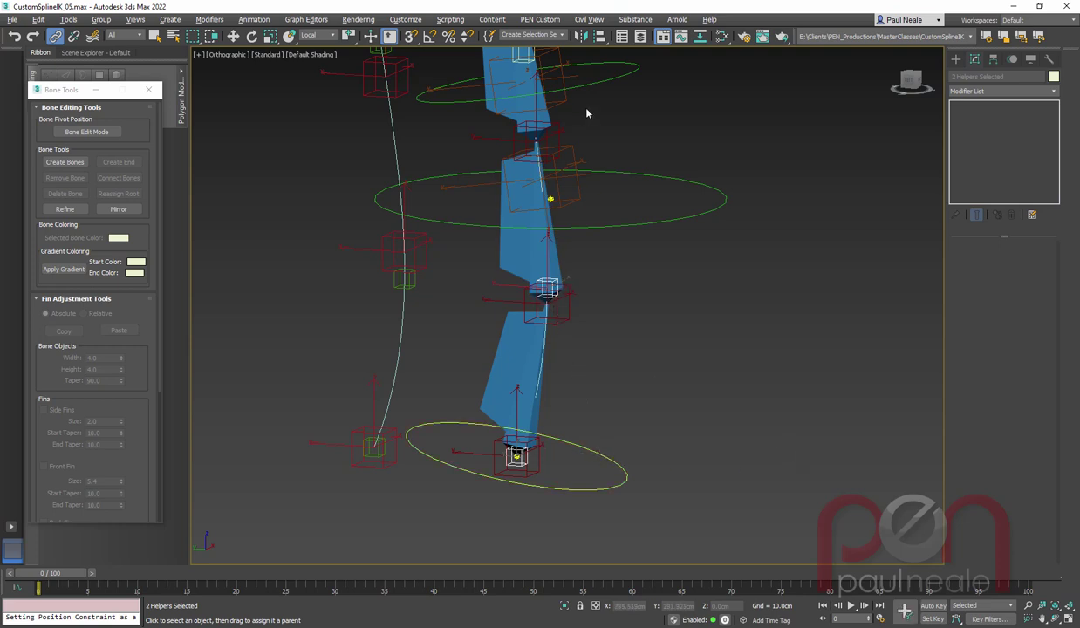
# Link the two uppermost box helpers on the bone chain's spline to the top circle control.
pyautogui.moveTo(617, 223); pyautogui.dragTo(539, 384, button='middle')
pyautogui.moveTo(515, 206); pyautogui.dragTo(523, 381, button='middle')
pyautogui.click(462, 387)
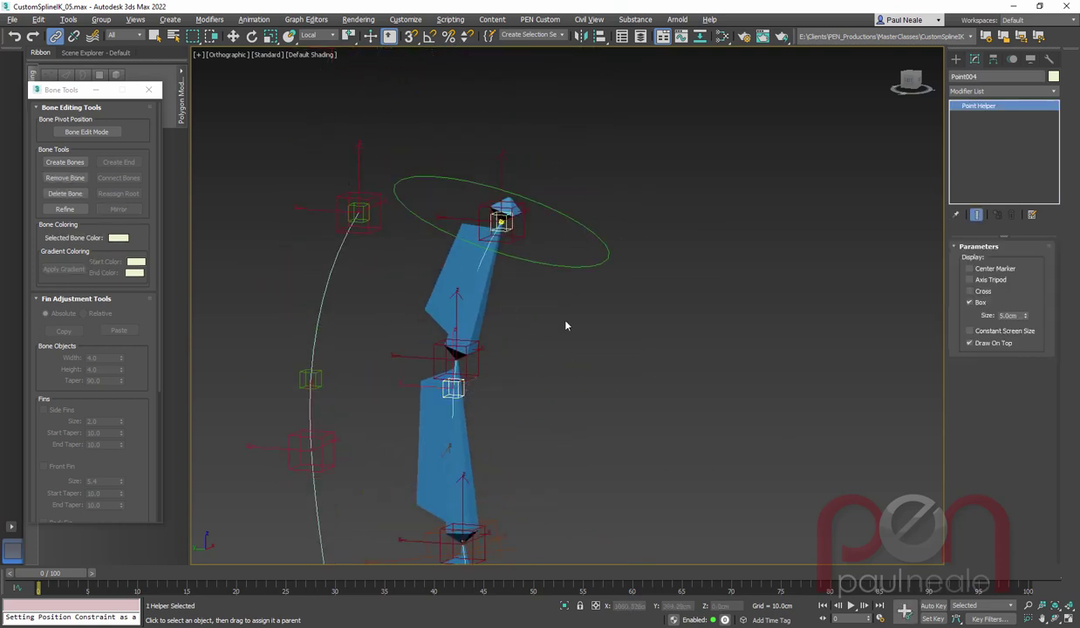
pyautogui.keyDown('ctrl'); pyautogui.click(504, 225); pyautogui.keyUp('ctrl')
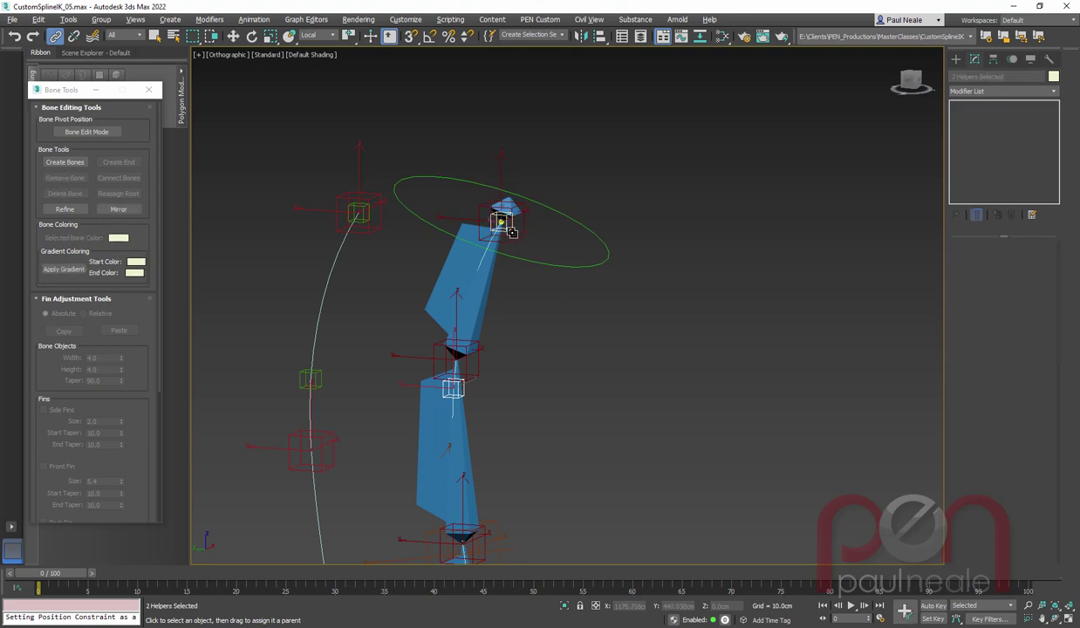
# Link the middle box helper on the bone chain's spline, Point003, to the middle circle control.
pyautogui.moveTo(579, 457); pyautogui.dragTo(578, 164, button='middle')
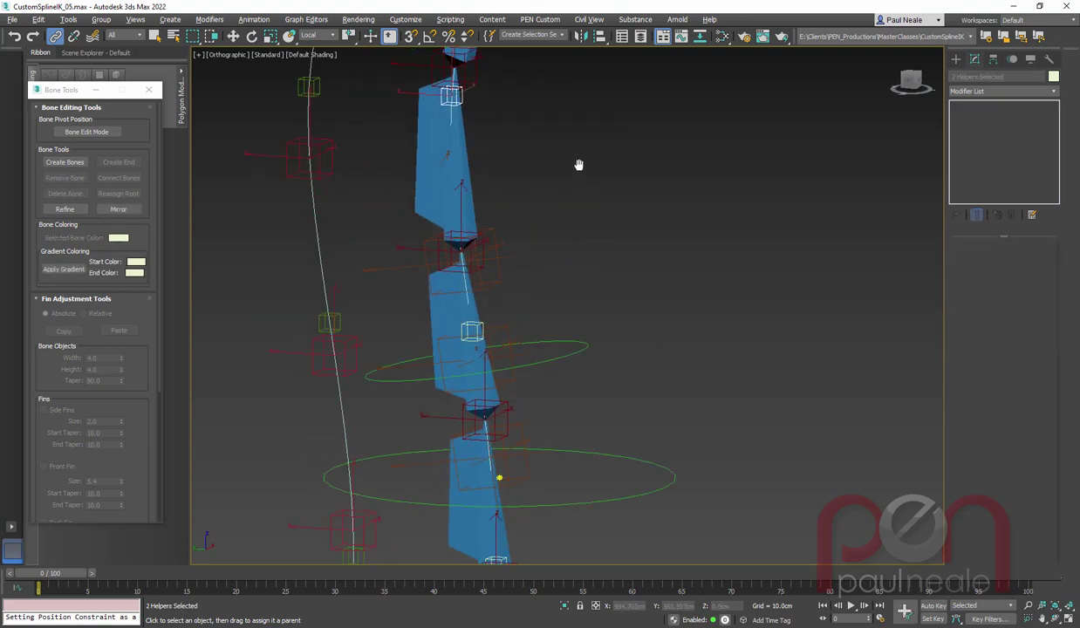
pyautogui.click(468, 315)
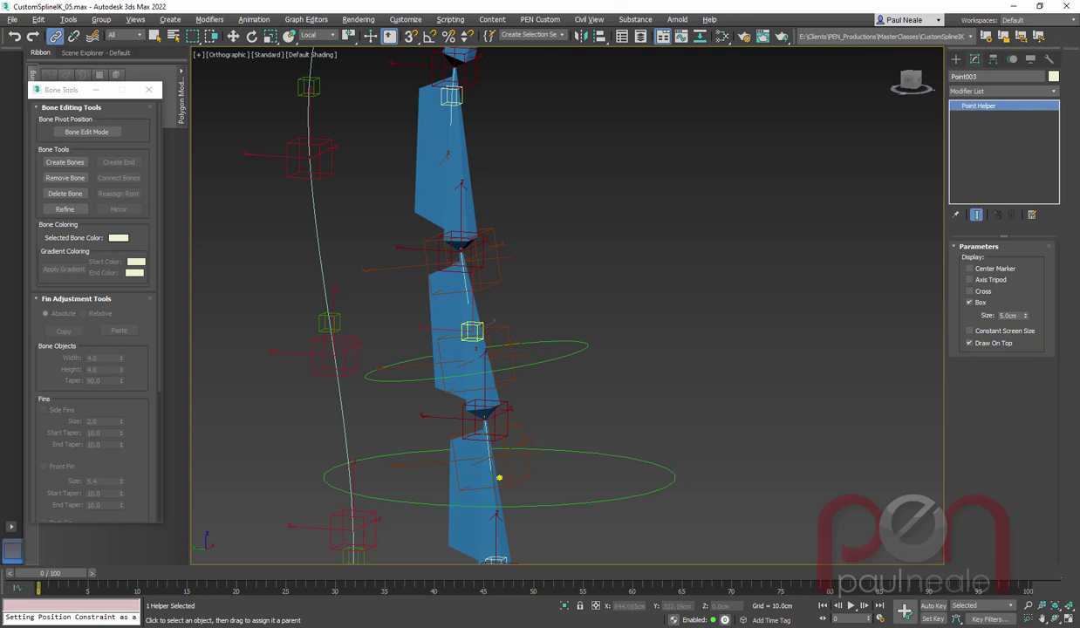
pyautogui.scroll(2, 472, 331)
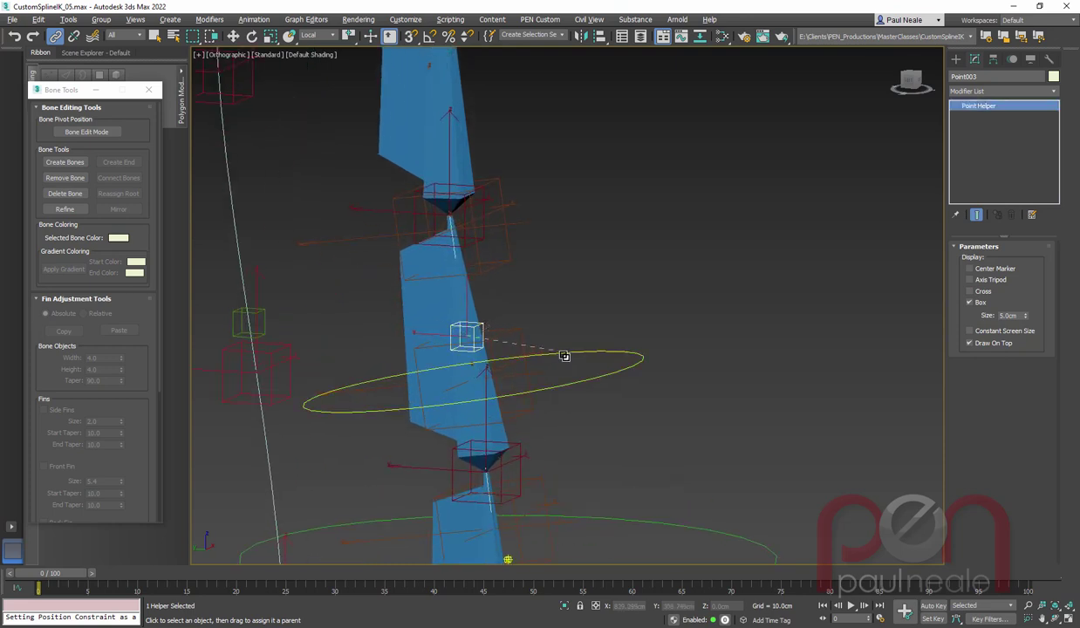
# Test-move the top circle from two view angles to check how the bone chain follows, cancelling each move.
pyautogui.scroll(-5, 628, 175)
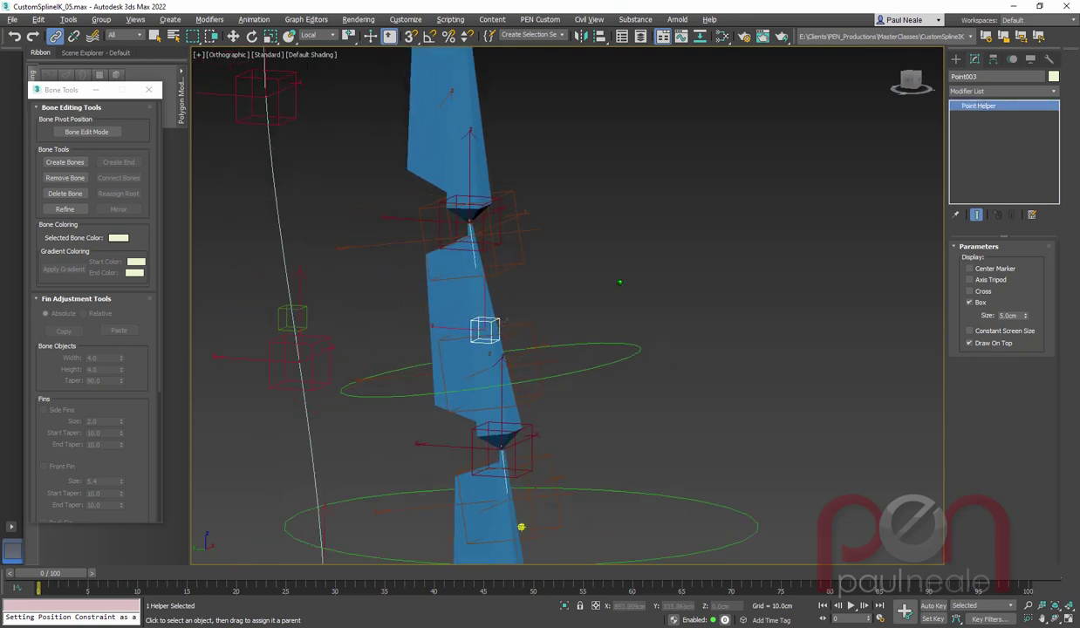
pyautogui.click(608, 149)
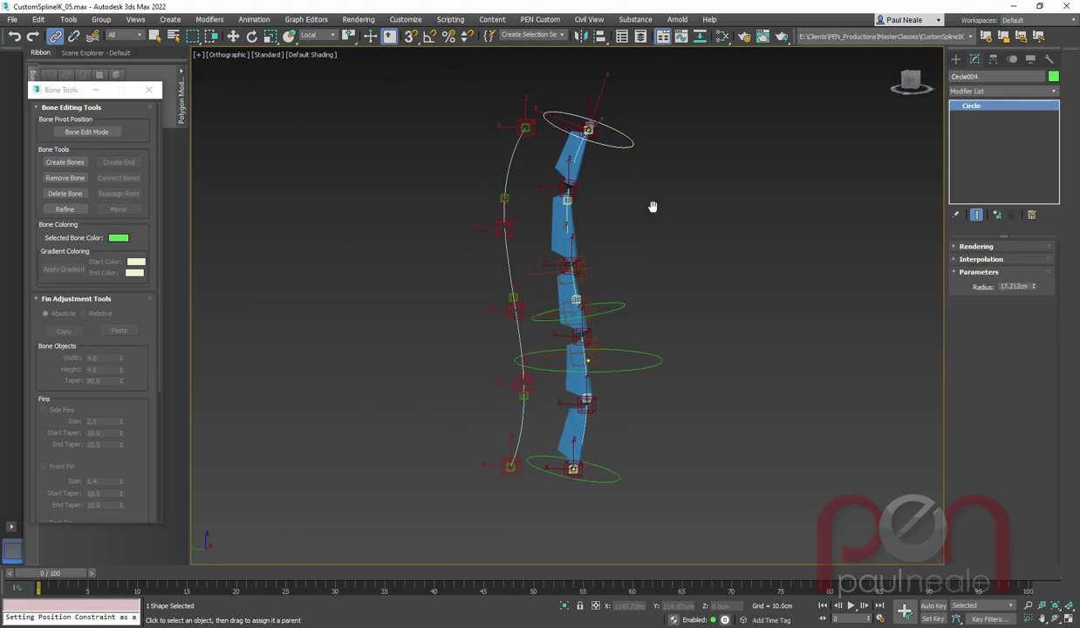
pyautogui.moveTo(585, 117); pyautogui.dragTo(645, 193)
pyautogui.rightClick(645, 194)
pyautogui.keyDown('alt'); pyautogui.moveTo(665, 209); pyautogui.dragTo(586, 218, button='middle'); pyautogui.keyUp('alt')
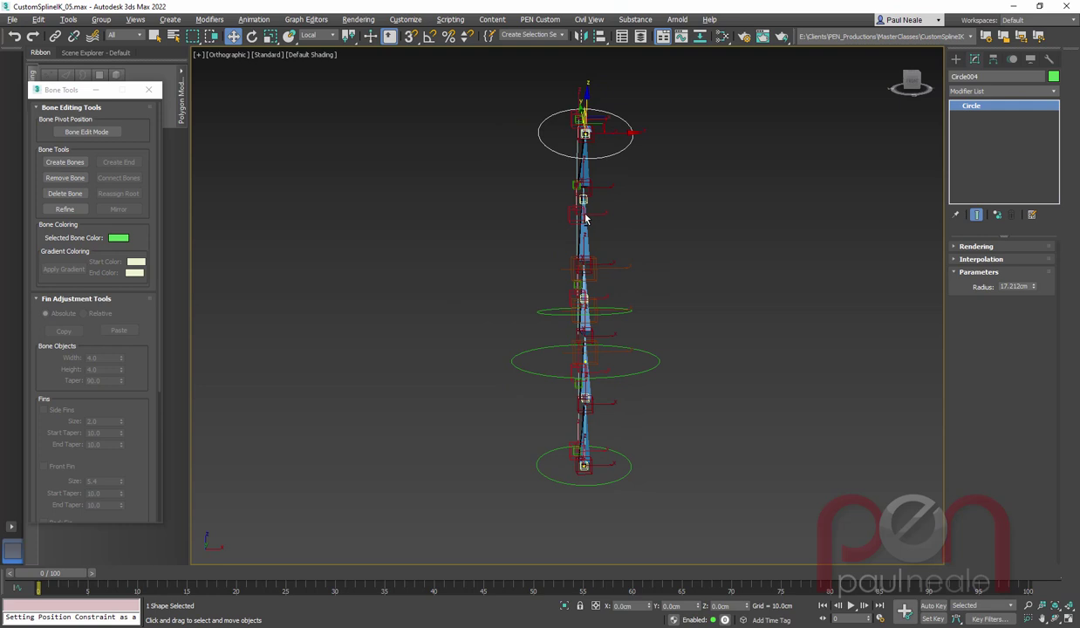
pyautogui.moveTo(602, 120); pyautogui.dragTo(687, 146)
pyautogui.rightClick(686, 146)
# Test-rotate the top circle in the shaded Front view to check the spine's bend, cancelling the rotation.
pyautogui.press('r')
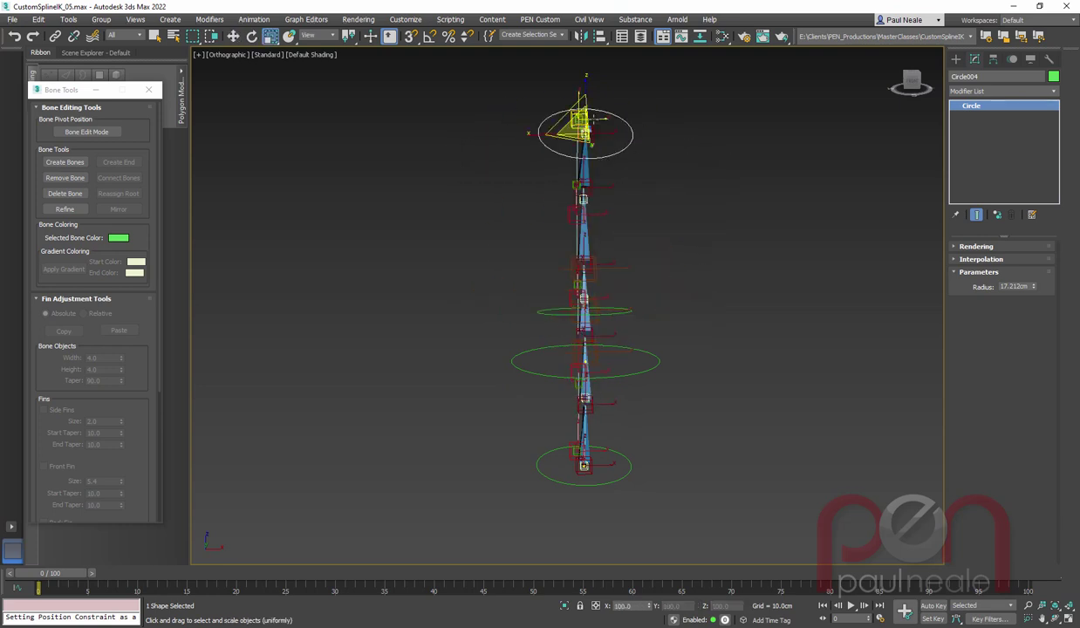
pyautogui.press('t')
pyautogui.moveTo(640, 259); pyautogui.dragTo(564, 611, button='middle')
pyautogui.press('f')
pyautogui.scroll(4, 532, 151)
pyautogui.press('e')
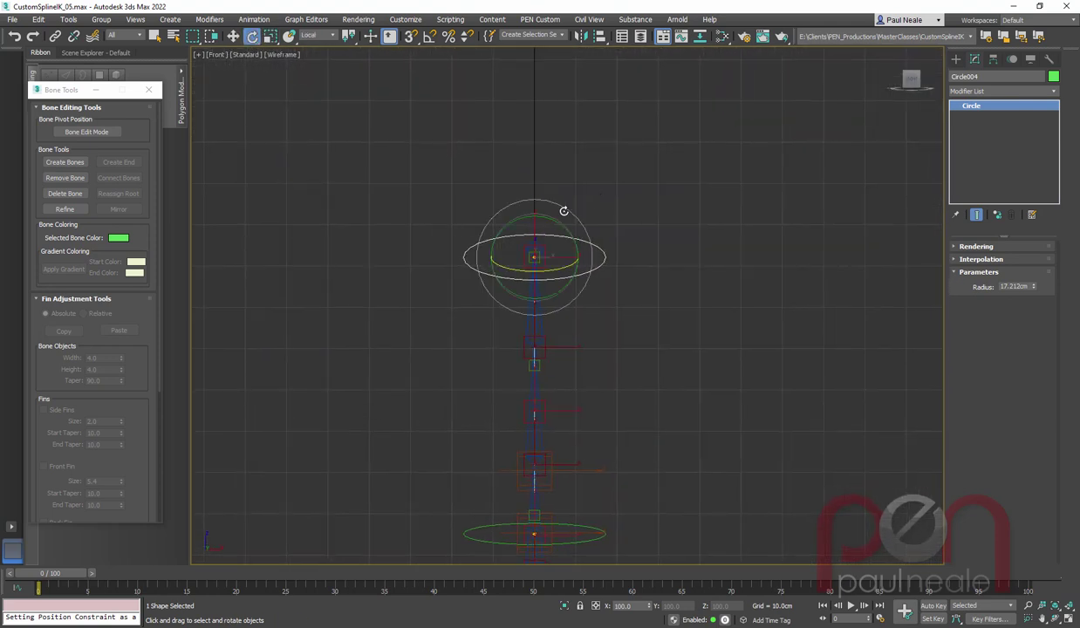
pyautogui.moveTo(554, 218)
pyautogui.mouseDown()
pyautogui.moveTo(545, 211)
pyautogui.moveTo(603, 236)
pyautogui.moveTo(505, 236)
pyautogui.moveTo(598, 248)
pyautogui.mouseUp()
pyautogui.press('F3')
pyautogui.rightClick(597, 249)
# Link the lowest box helper on the second spline, Point006, to the matching box helper at the base of the bone chain's spline.
pyautogui.keyDown('alt'); pyautogui.moveTo(634, 395); pyautogui.dragTo(652, 304, button='middle'); pyautogui.keyUp('alt')
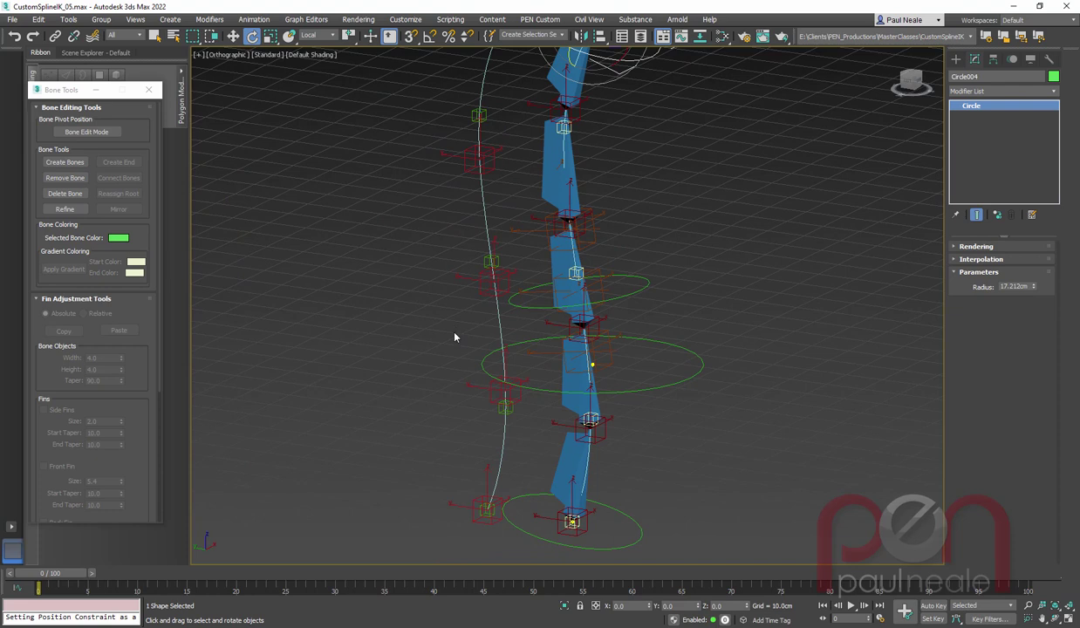
pyautogui.moveTo(454, 337); pyautogui.dragTo(451, 344, button='middle')
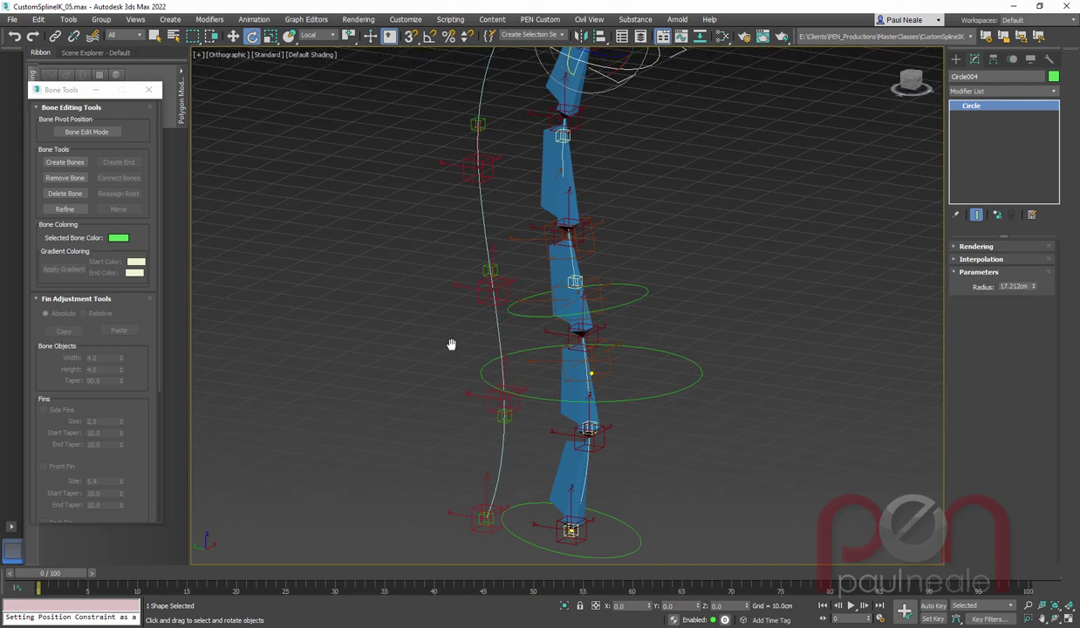
pyautogui.scroll(2, 457, 443)
pyautogui.moveTo(525, 425); pyautogui.dragTo(538, 330, button='middle')
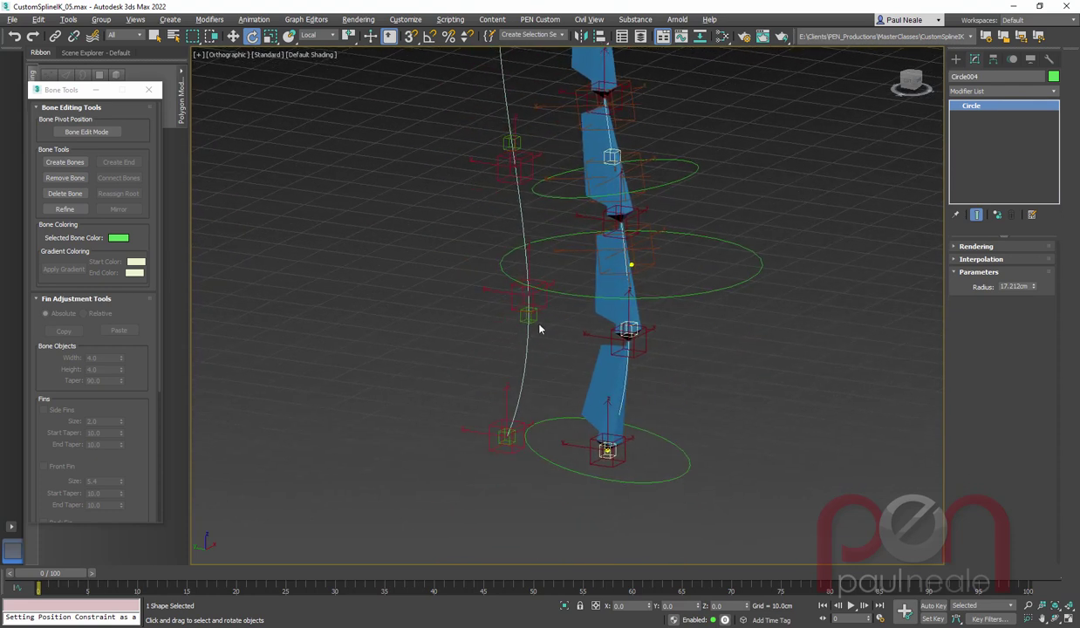
pyautogui.click(528, 314)
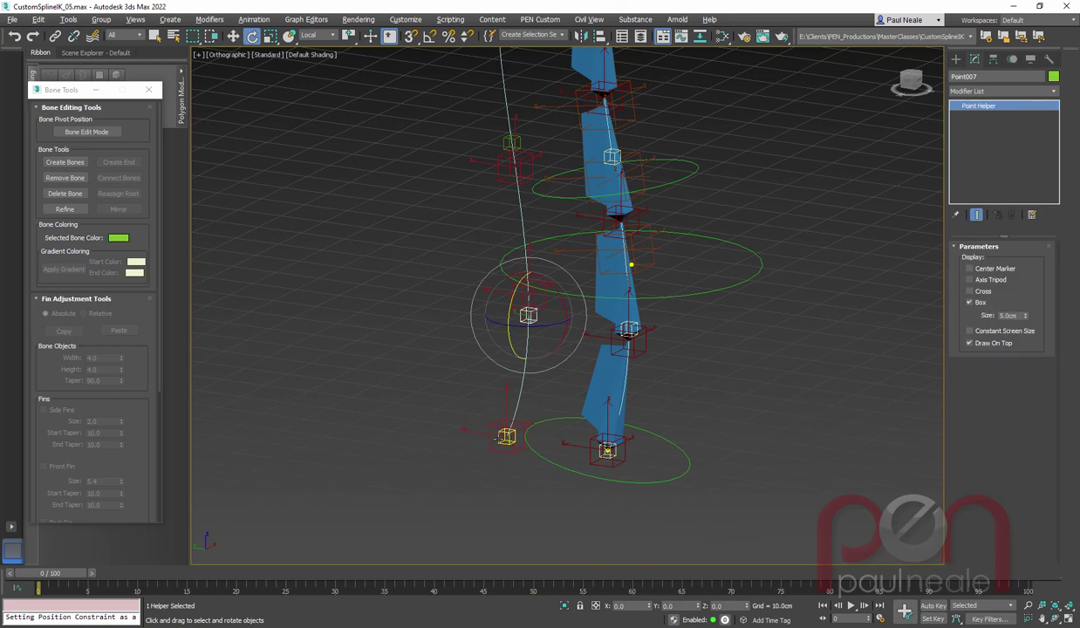
pyautogui.keyDown('ctrl'); pyautogui.click(505, 437); pyautogui.keyUp('ctrl')
pyautogui.moveTo(553, 399); pyautogui.dragTo(495, 387, button='middle')
pyautogui.scroll(3, 537, 404)
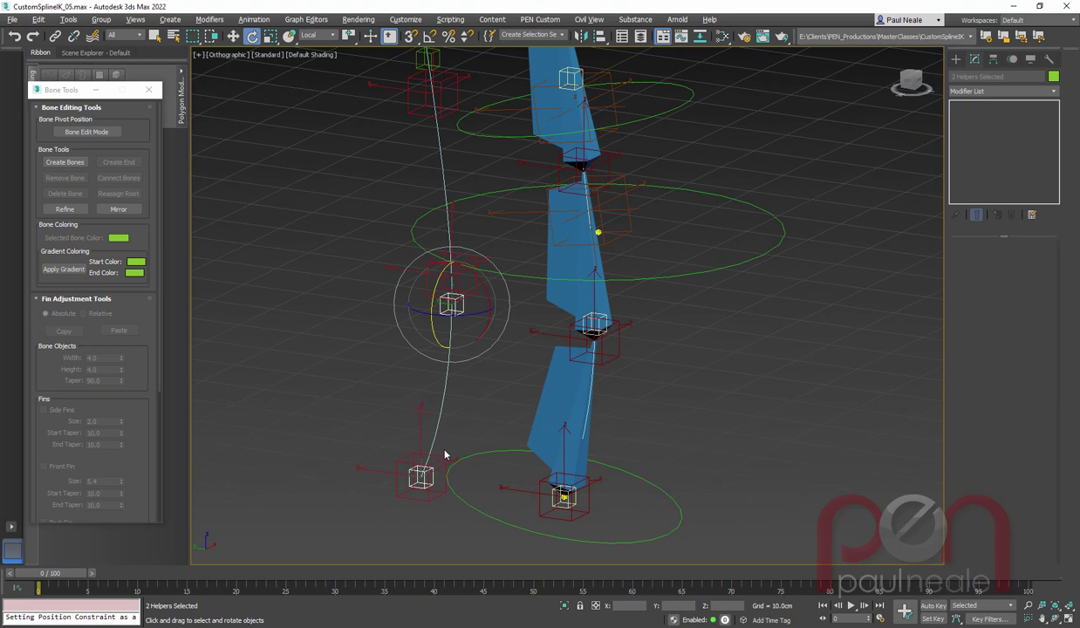
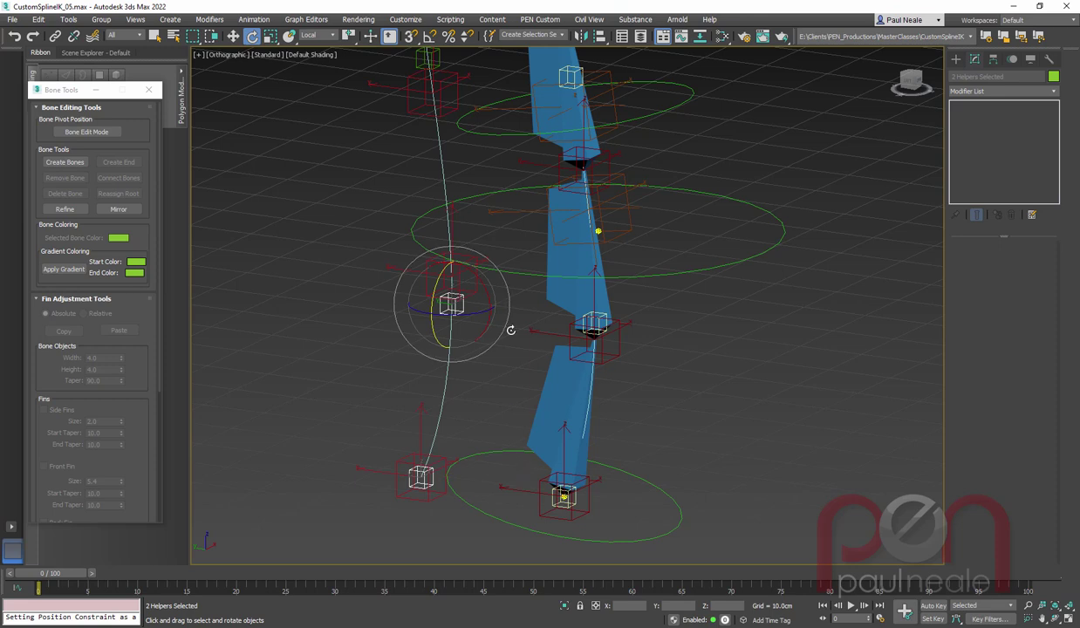
pyautogui.scroll(3, 483, 415)
pyautogui.click(397, 513)
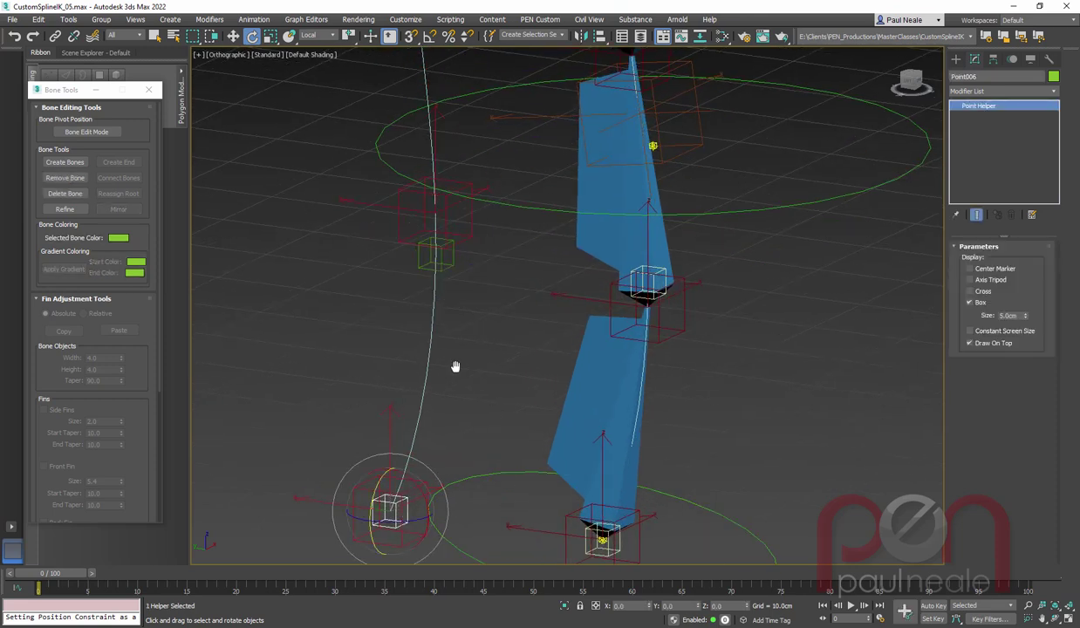
pyautogui.moveTo(451, 367); pyautogui.dragTo(388, 300, button='middle')
pyautogui.click(56, 37)
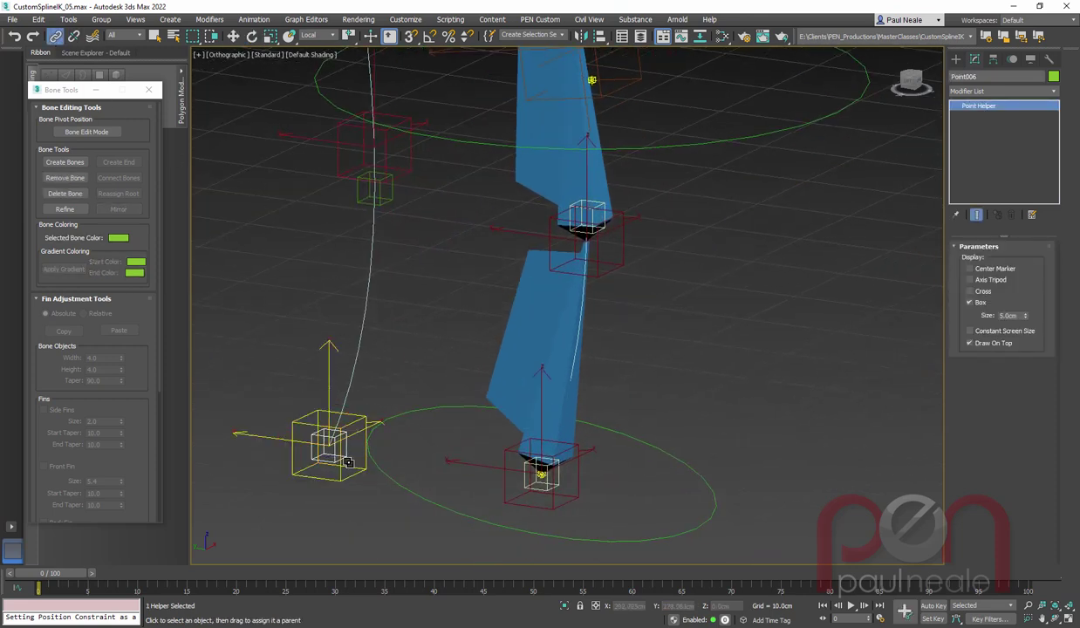
pyautogui.moveTo(545, 470)
pyautogui.mouseDown()
pyautogui.moveTo(524, 481)
pyautogui.moveTo(541, 475)
pyautogui.mouseUp()
# Link the second spline's remaining box helpers, Point007 to Point010, to their matching helpers on the bone chain's spline.
pyautogui.moveTo(562, 267); pyautogui.dragTo(542, 378, button='middle')
pyautogui.moveTo(564, 318); pyautogui.dragTo(589, 320)
pyautogui.moveTo(605, 294); pyautogui.dragTo(492, 396, button='middle')
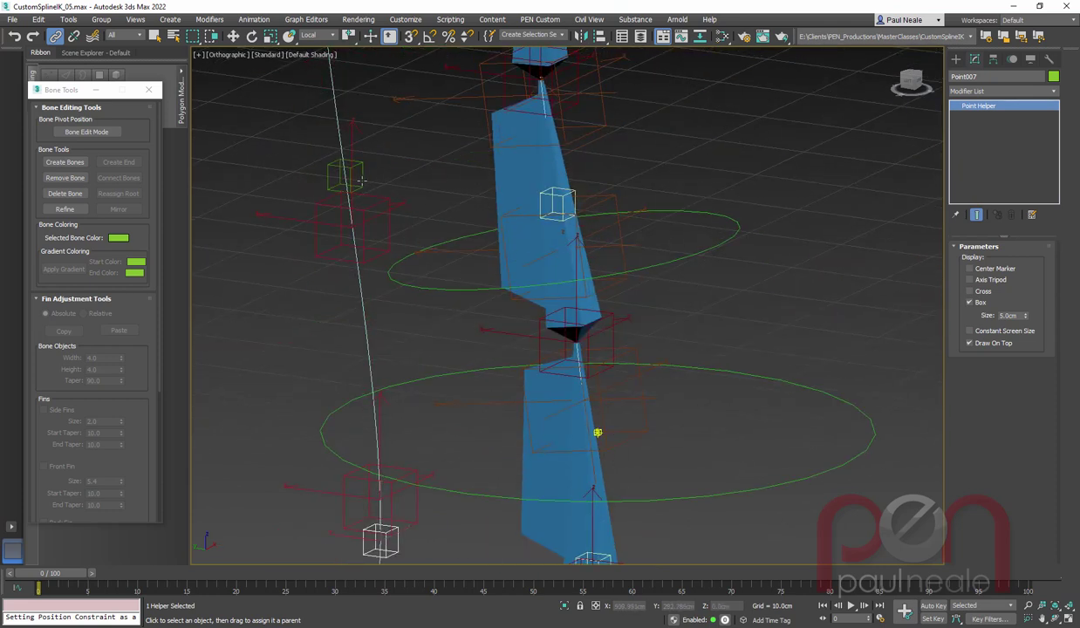
pyautogui.keyDown('alt'); pyautogui.moveTo(613, 152); pyautogui.dragTo(341, 108, button='middle'); pyautogui.keyUp('alt')
pyautogui.moveTo(519, 127); pyautogui.dragTo(544, 133)
pyautogui.keyDown('alt'); pyautogui.moveTo(550, 143); pyautogui.dragTo(417, 347, button='middle'); pyautogui.keyUp('alt')
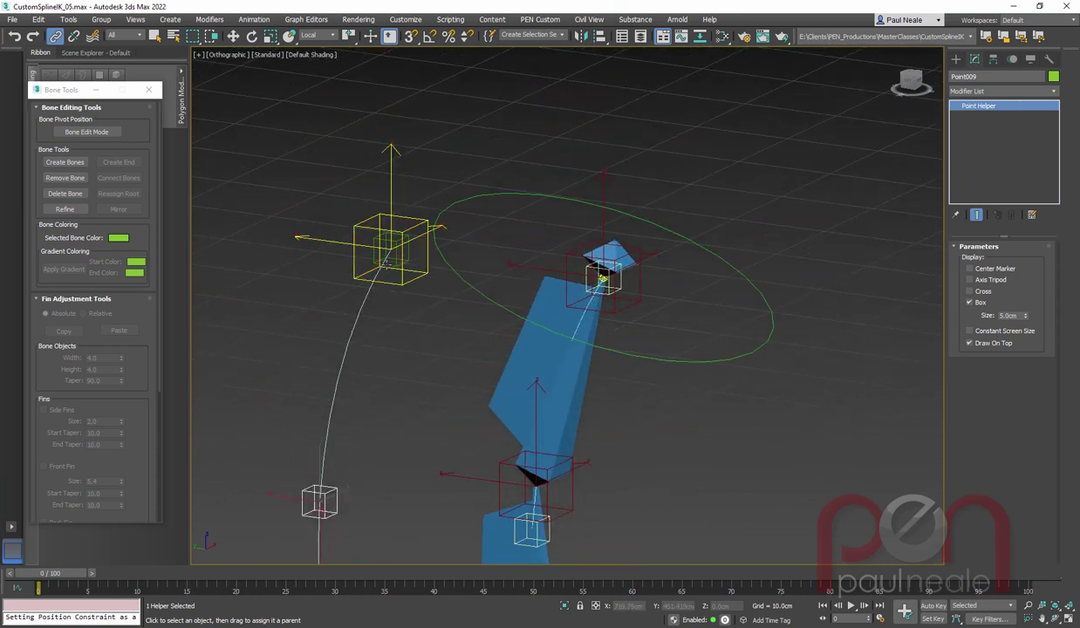
pyautogui.moveTo(393, 251); pyautogui.dragTo(580, 282)
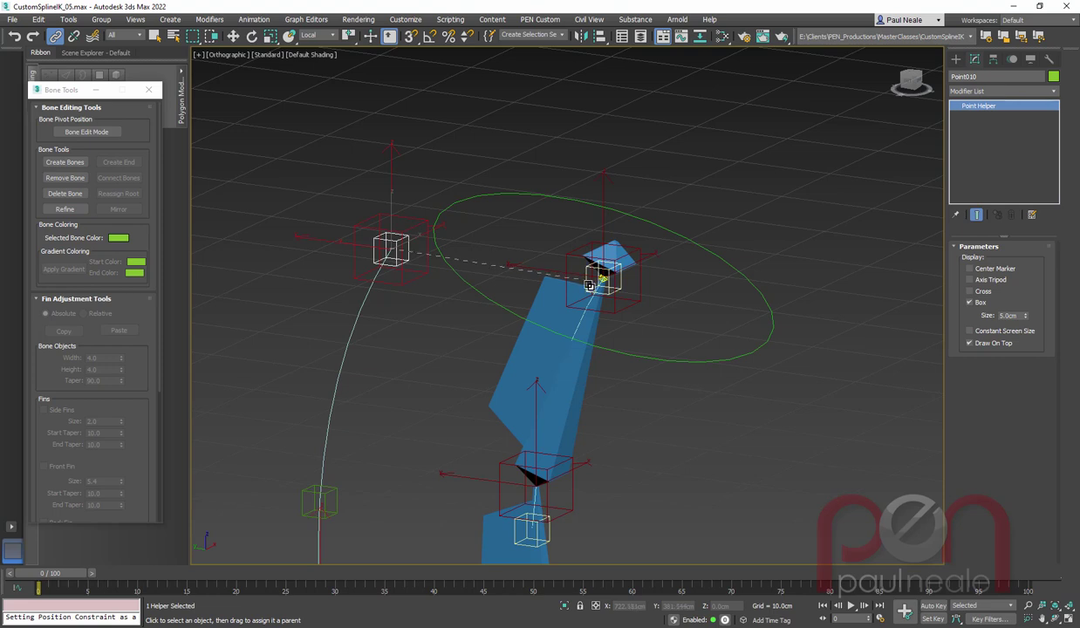
# Test-rotate the top circle from two view angles to check that the second spline follows, cancelling each rotation.
pyautogui.moveTo(655, 385); pyautogui.dragTo(595, 200, button='middle')
pyautogui.scroll(-5, 593, 225)
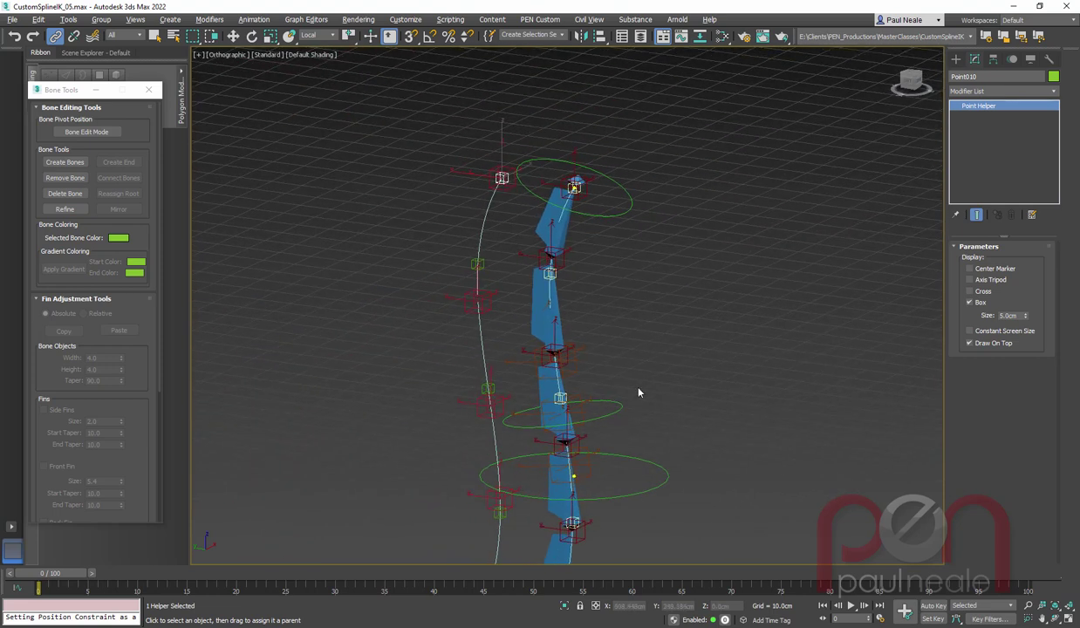
pyautogui.click(634, 208)
pyautogui.moveTo(638, 255)
pyautogui.keyDown('alt'); pyautogui.mouseDown(button='middle')
pyautogui.moveTo(640, 275)
pyautogui.moveTo(625, 272)
pyautogui.mouseUp(button='middle'); pyautogui.keyUp('alt')
pyautogui.press('e')
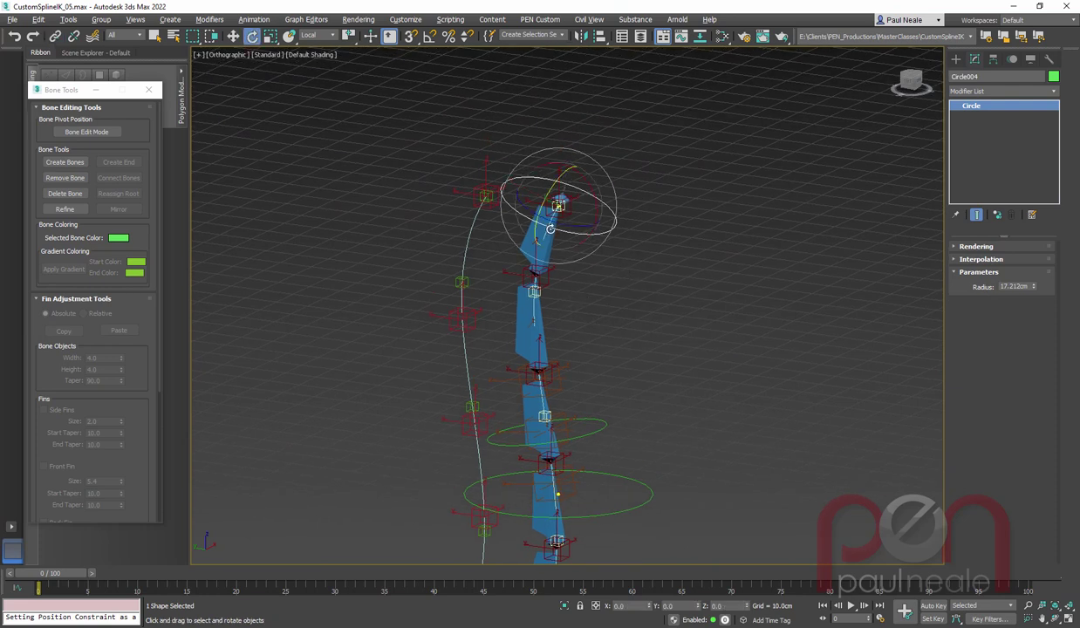
pyautogui.moveTo(561, 228); pyautogui.dragTo(453, 234)
pyautogui.rightClick(453, 234)
pyautogui.keyDown('alt'); pyautogui.moveTo(476, 260); pyautogui.dragTo(568, 135, button='middle'); pyautogui.keyUp('alt')
pyautogui.moveTo(567, 134)
pyautogui.mouseDown()
pyautogui.moveTo(571, 149)
pyautogui.moveTo(581, 137)
pyautogui.moveTo(550, 132)
pyautogui.moveTo(537, 150)
pyautogui.moveTo(572, 137)
pyautogui.moveTo(558, 124)
pyautogui.moveTo(545, 161)
pyautogui.moveTo(592, 143)
pyautogui.moveTo(555, 130)
pyautogui.mouseUp()
pyautogui.rightClick(555, 130)
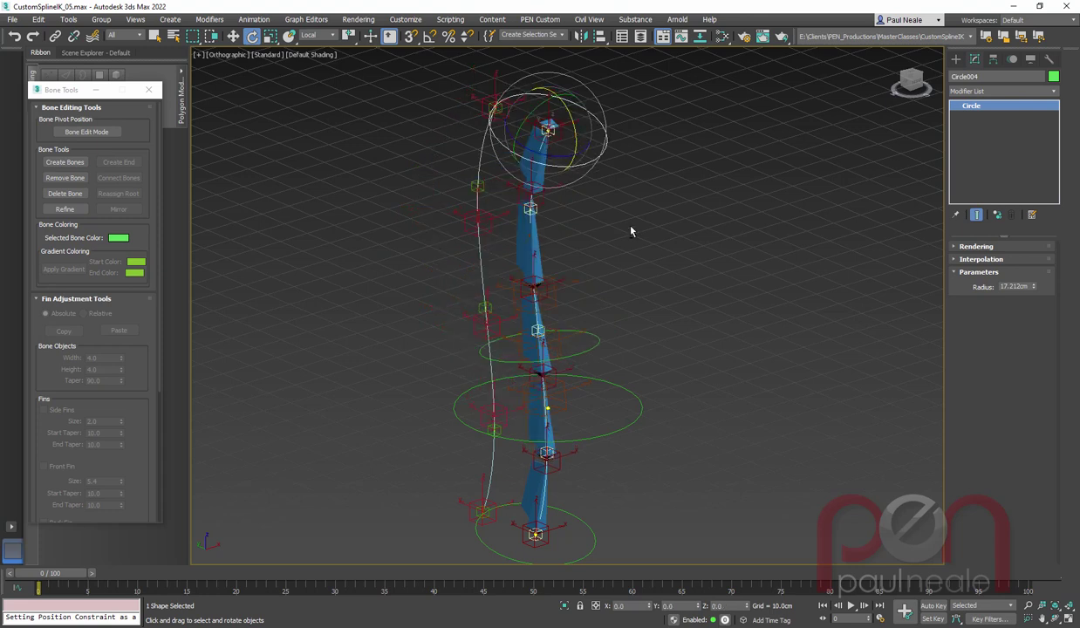
# Keyframe a rotation of the top circle, Circle004, at frame 10 using Auto Key.
pyautogui.keyDown('alt'); pyautogui.moveTo(632, 229); pyautogui.dragTo(610, 224, button='middle'); pyautogui.keyUp('alt')
pyautogui.moveTo(69, 579); pyautogui.dragTo(159, 582)
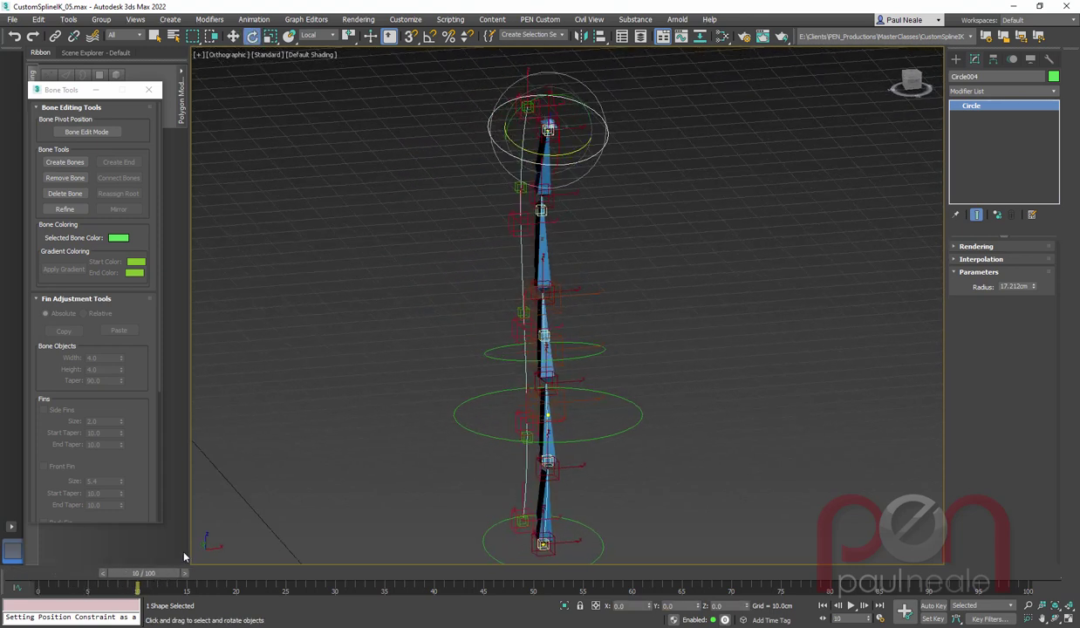
pyautogui.press('e')
pyautogui.press('n')
pyautogui.moveTo(528, 103); pyautogui.dragTo(550, 129)
# Examine how both splines bend around the middle circle in the frame 10 pose and return to frame 0.
pyautogui.keyDown('alt'); pyautogui.moveTo(603, 324); pyautogui.dragTo(597, 290, button='middle'); pyautogui.keyUp('alt')
pyautogui.click(542, 421)
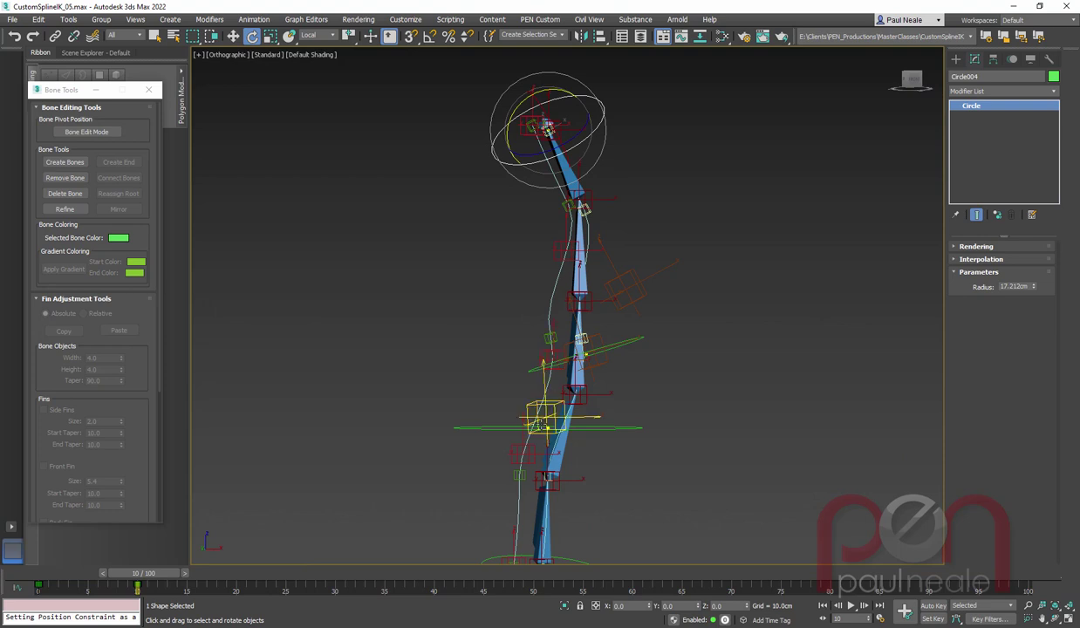
pyautogui.click(597, 407)
pyautogui.scroll(2, 595, 377)
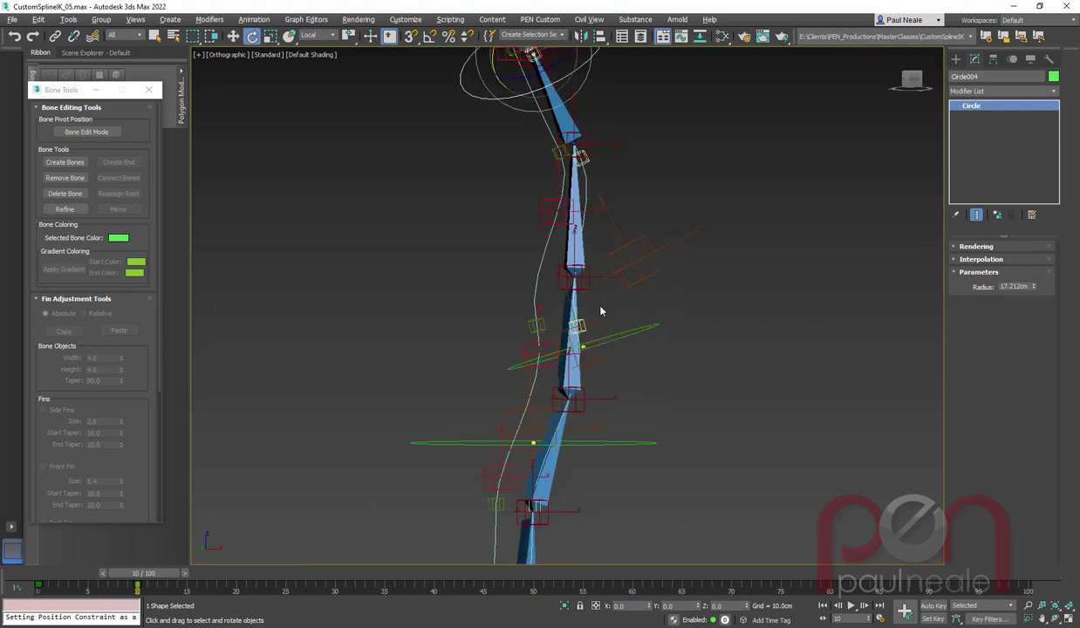
pyautogui.click(584, 288)
pyautogui.keyDown('alt'); pyautogui.moveTo(585, 287); pyautogui.dragTo(561, 290, button='middle'); pyautogui.keyUp('alt')
pyautogui.scroll(-3, 572, 313)
pyautogui.keyDown('alt'); pyautogui.moveTo(575, 350); pyautogui.dragTo(642, 356, button='middle'); pyautogui.keyUp('alt')
pyautogui.moveTo(168, 572); pyautogui.dragTo(65, 572)
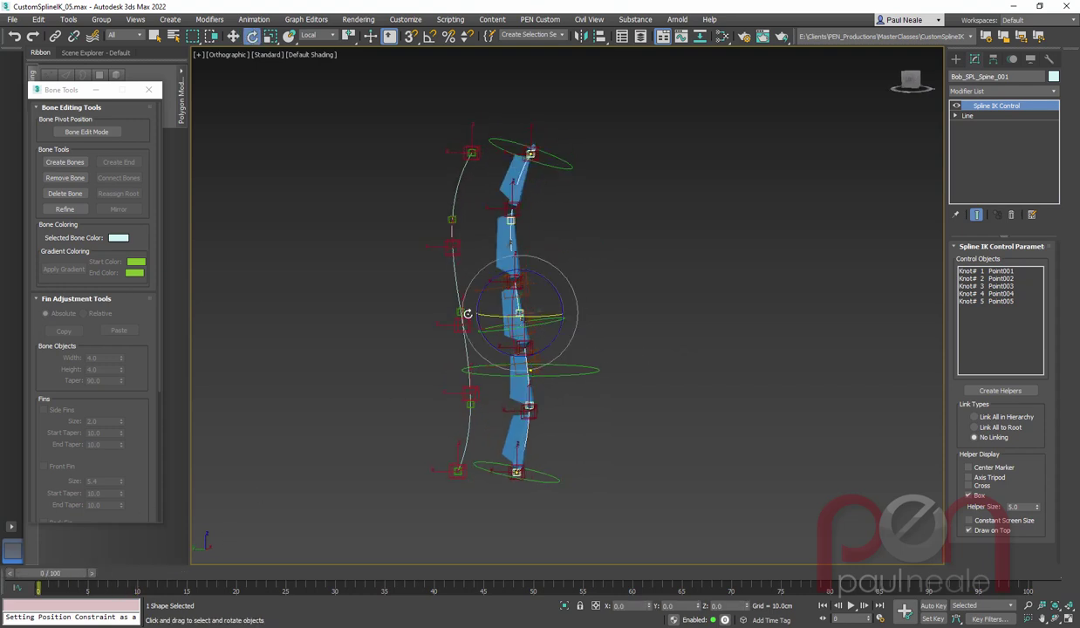
# Change the middle vertex of the second spline, Bob_SPL_Spine_002, to Smooth and leave vertex editing.
pyautogui.scroll(3, 461, 266)
pyautogui.moveTo(427, 298); pyautogui.dragTo(426, 297)
pyautogui.scroll(2, 436, 301)
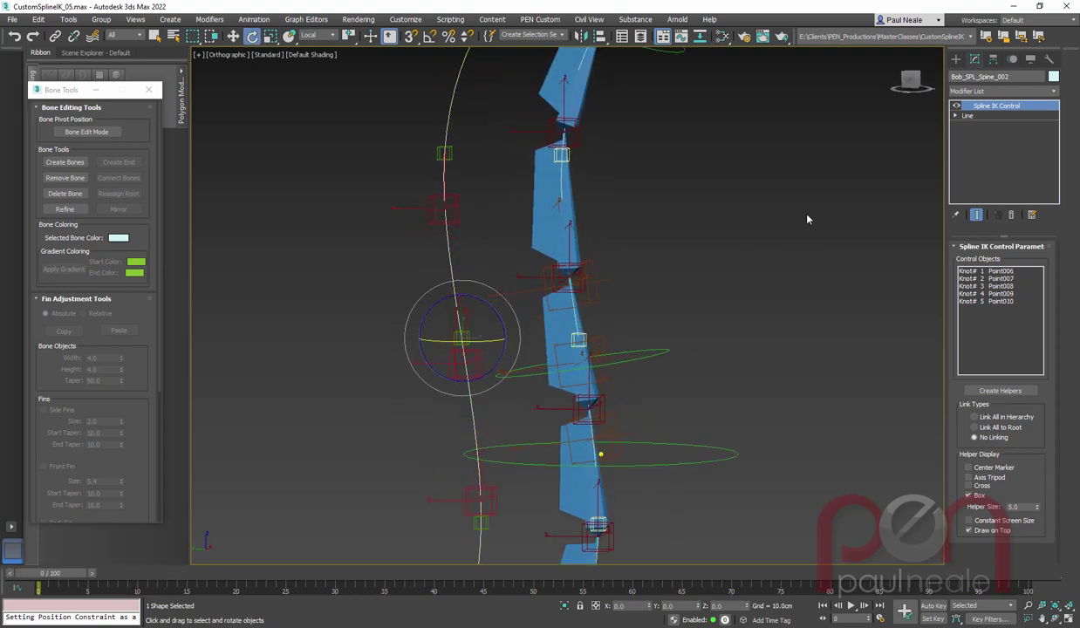
pyautogui.click(970, 117)
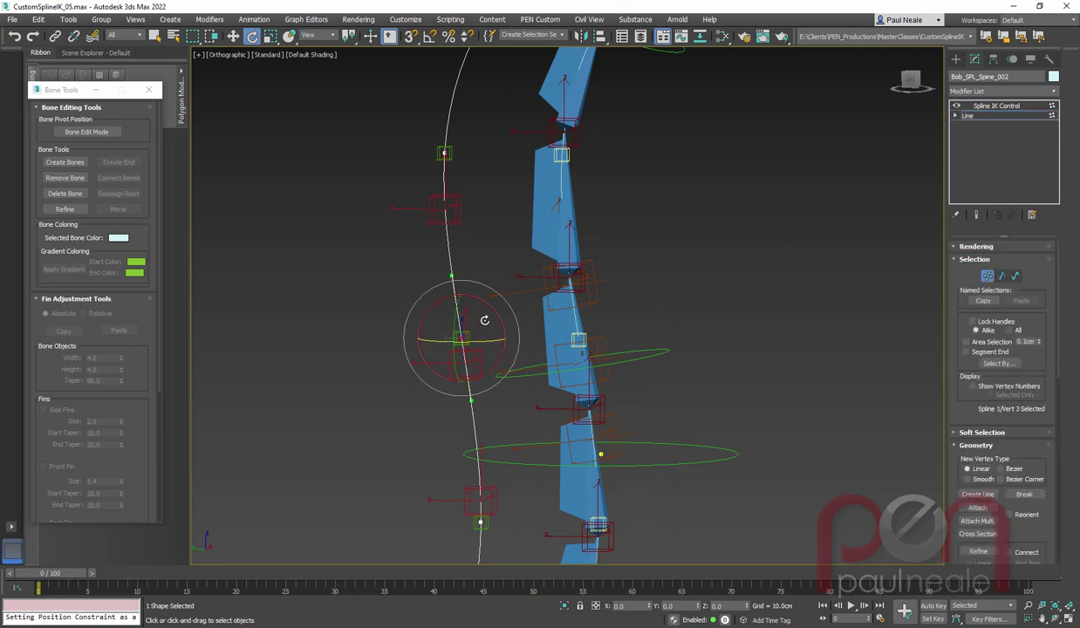
pyautogui.rightClick(457, 330)
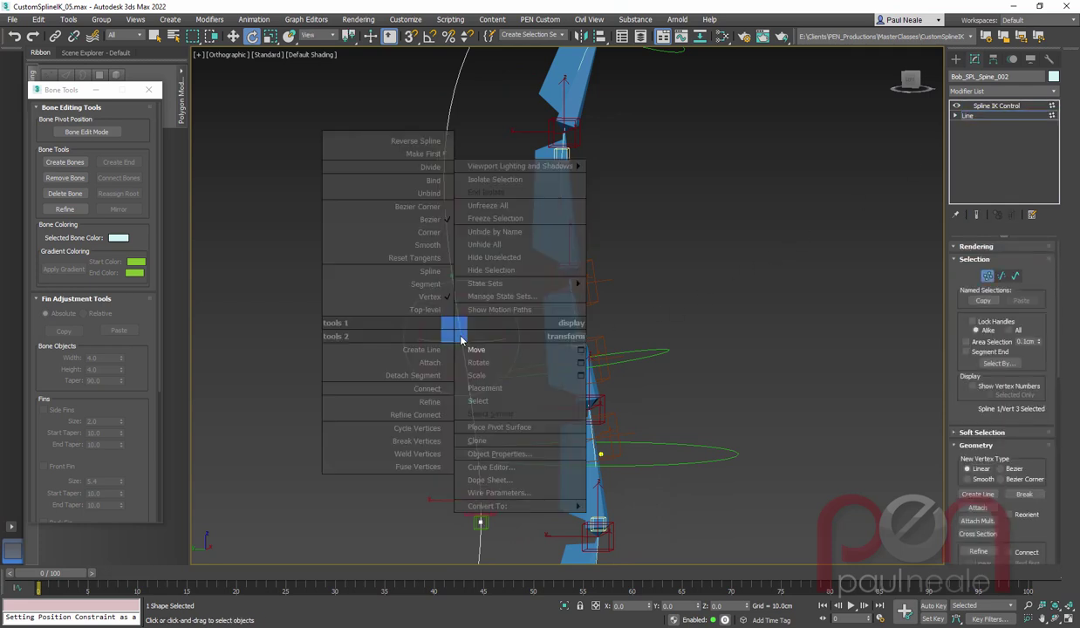
pyautogui.click(417, 239)
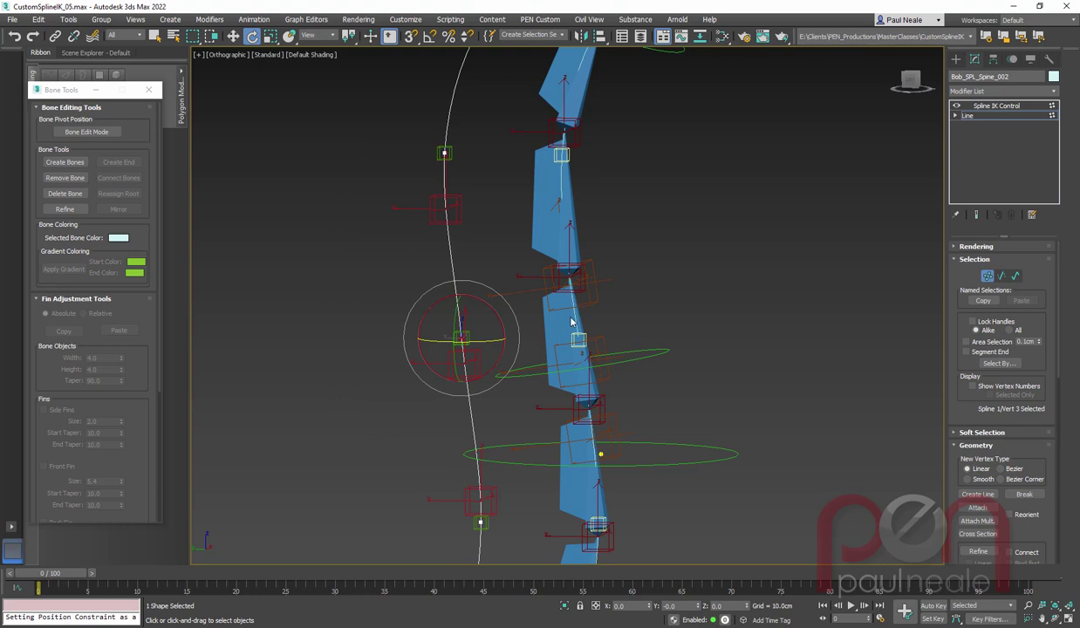
pyautogui.press('1')
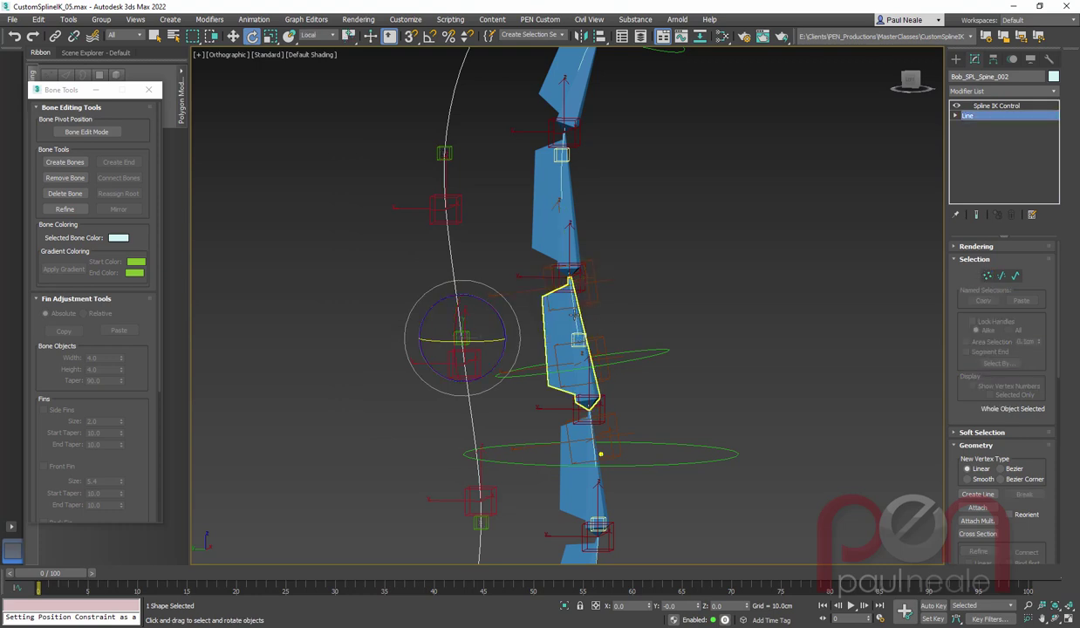
pyautogui.click(573, 314)
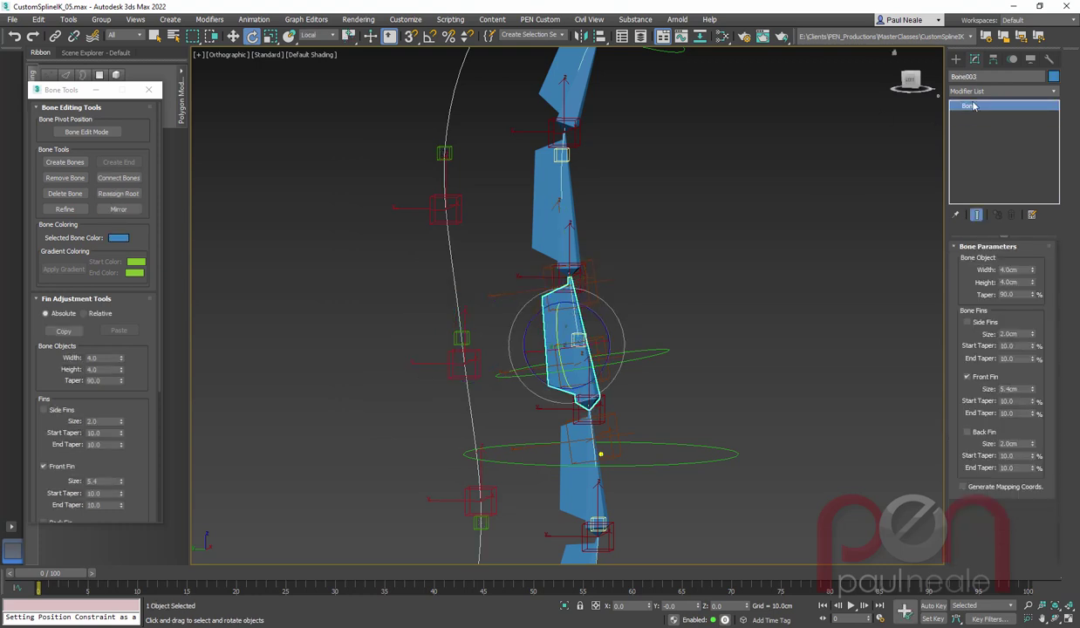
pyautogui.click(669, 278)
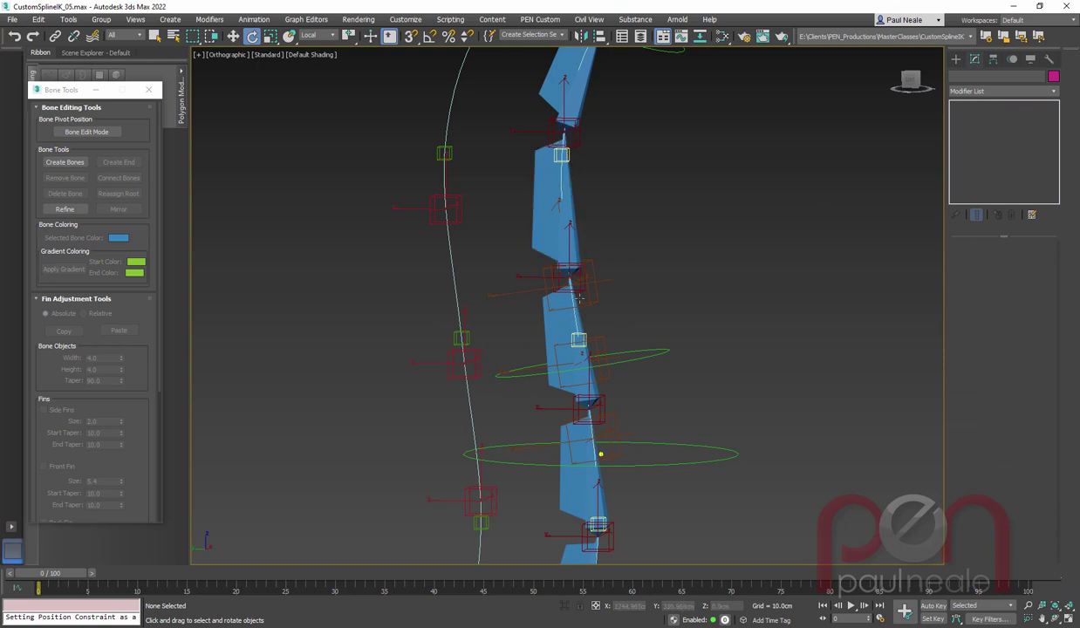
# Change the middle vertex of the bone chain's spline, Bob_SPL_Spine_001, to Smooth and leave vertex editing.
pyautogui.scroll(3, 567, 185)
pyautogui.press('F3')
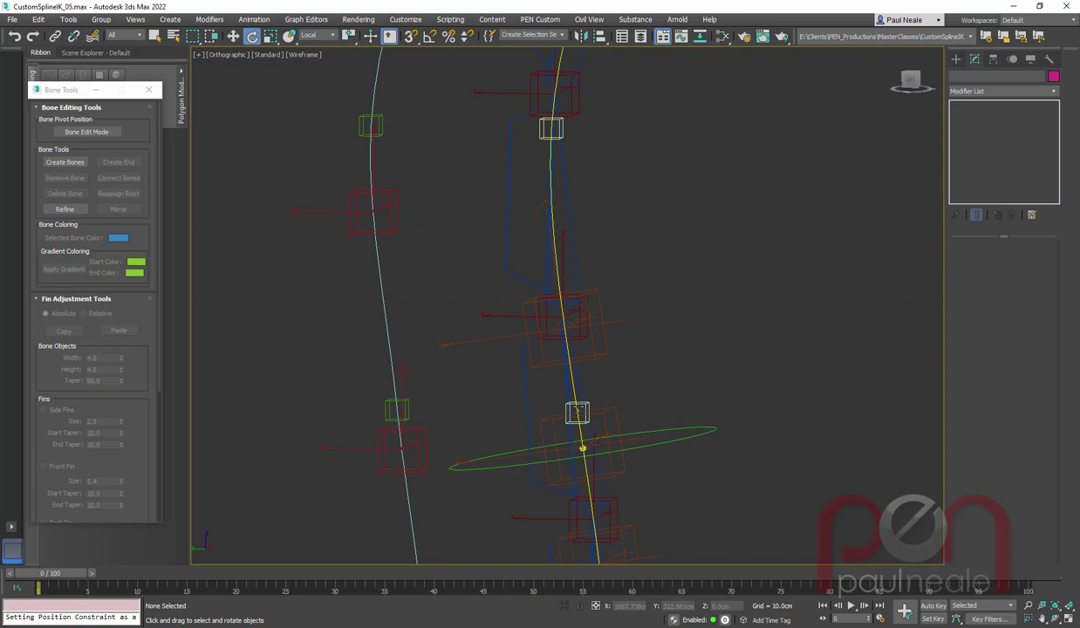
pyautogui.scroll(6, 580, 403)
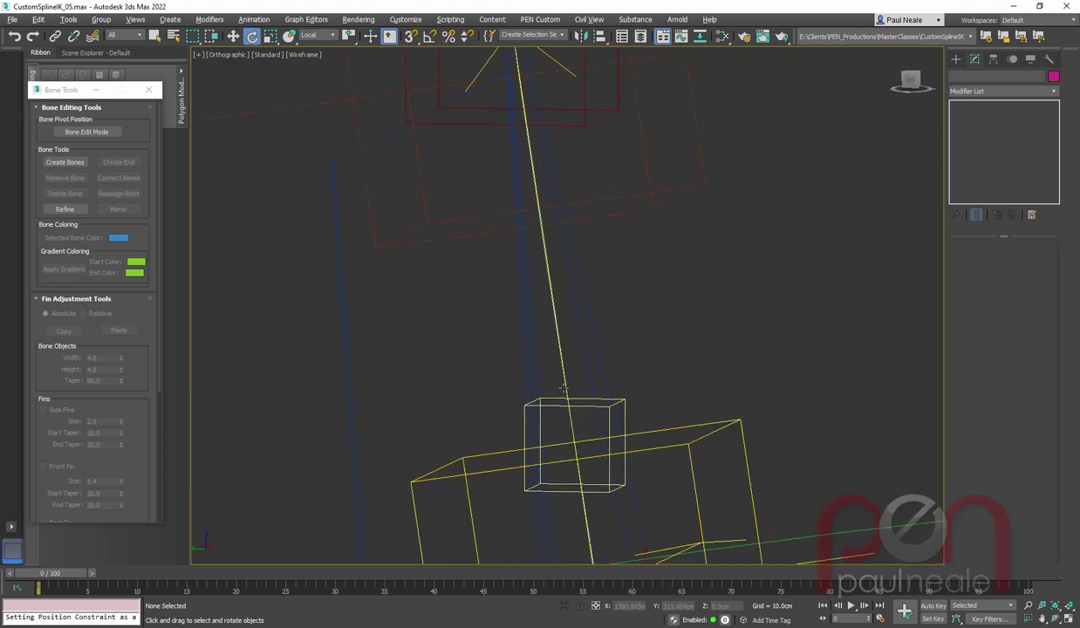
pyautogui.click(564, 381)
pyautogui.keyDown('ctrl'); pyautogui.click(562, 383); pyautogui.keyUp('ctrl')
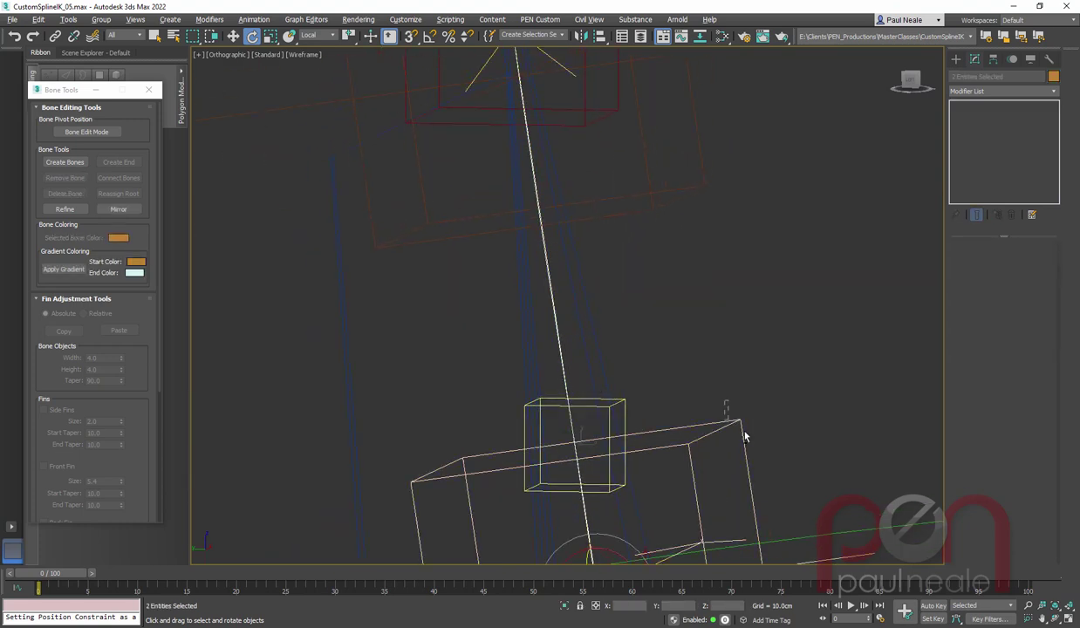
pyautogui.keyDown('alt'); pyautogui.moveTo(725, 400); pyautogui.dragTo(745, 436); pyautogui.keyUp('alt')
pyautogui.moveTo(730, 414); pyautogui.dragTo(716, 347, button='middle')
pyautogui.scroll(-3, 696, 346)
pyautogui.click(968, 115)
pyautogui.moveTo(729, 286); pyautogui.dragTo(683, 252, button='middle')
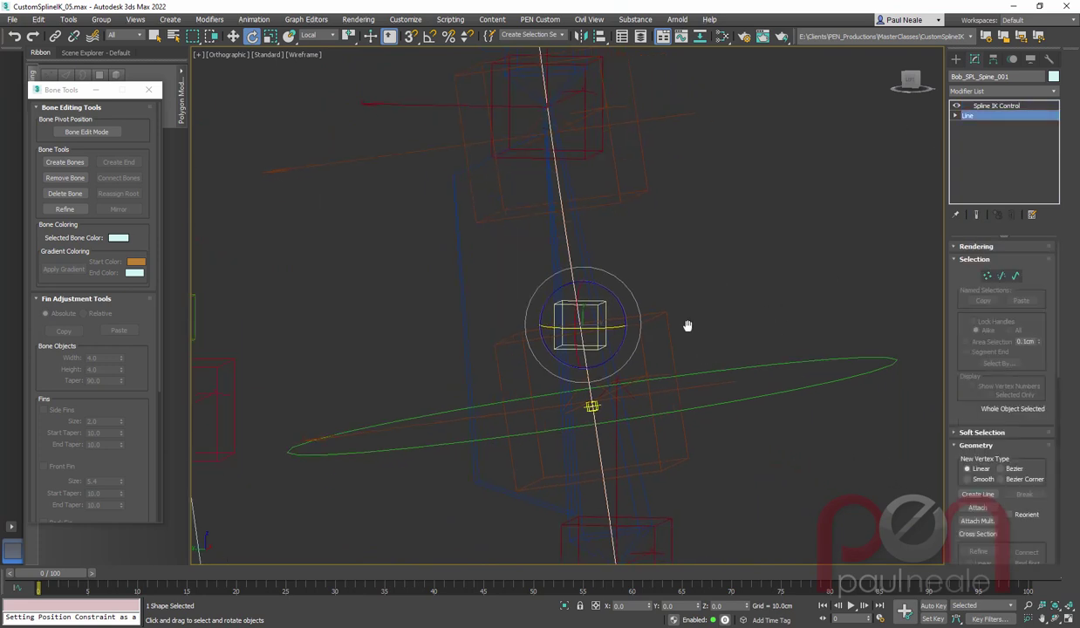
pyautogui.moveTo(687, 326); pyautogui.dragTo(666, 266, button='middle')
pyautogui.press('1')
pyautogui.scroll(-2, 656, 277)
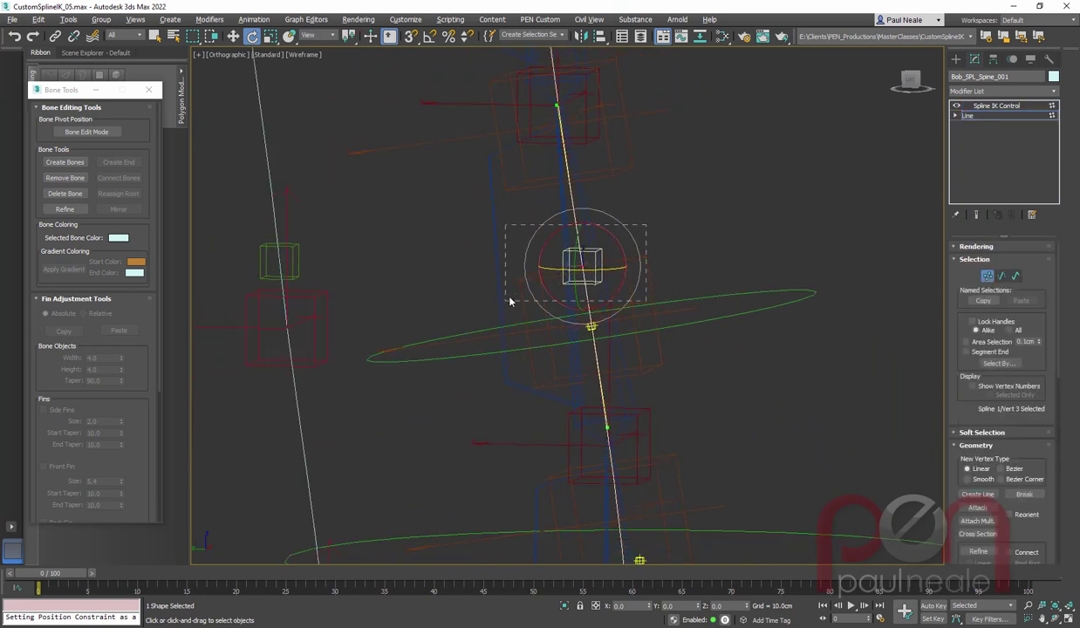
pyautogui.rightClick(579, 263)
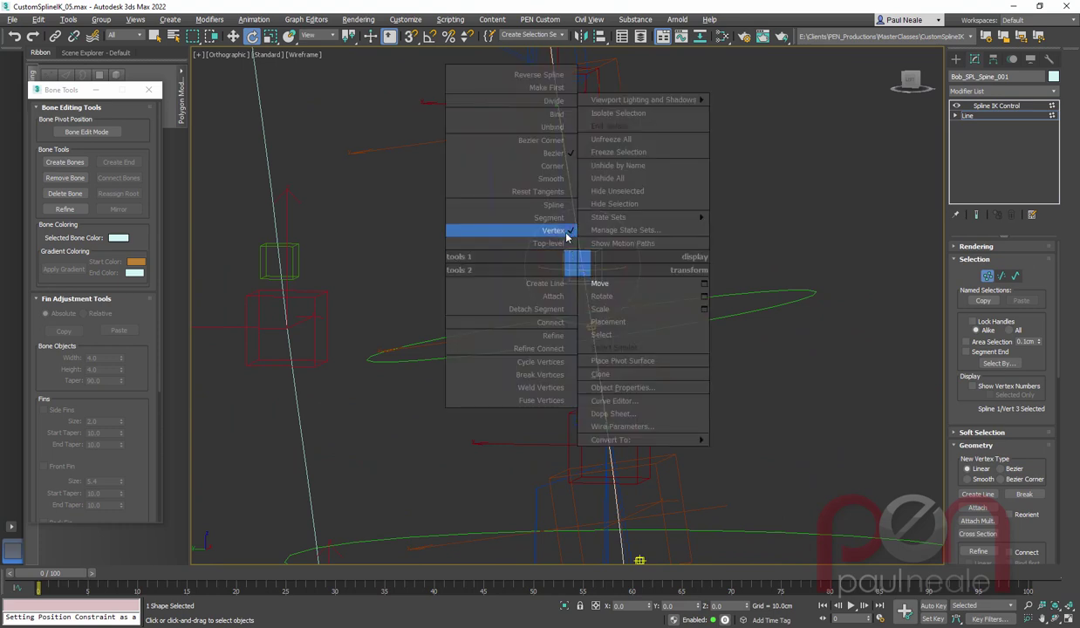
pyautogui.click(552, 179)
pyautogui.keyDown('alt'); pyautogui.moveTo(696, 240); pyautogui.dragTo(718, 274, button='middle'); pyautogui.keyUp('alt')
pyautogui.hotkey('ctrl', 'b')
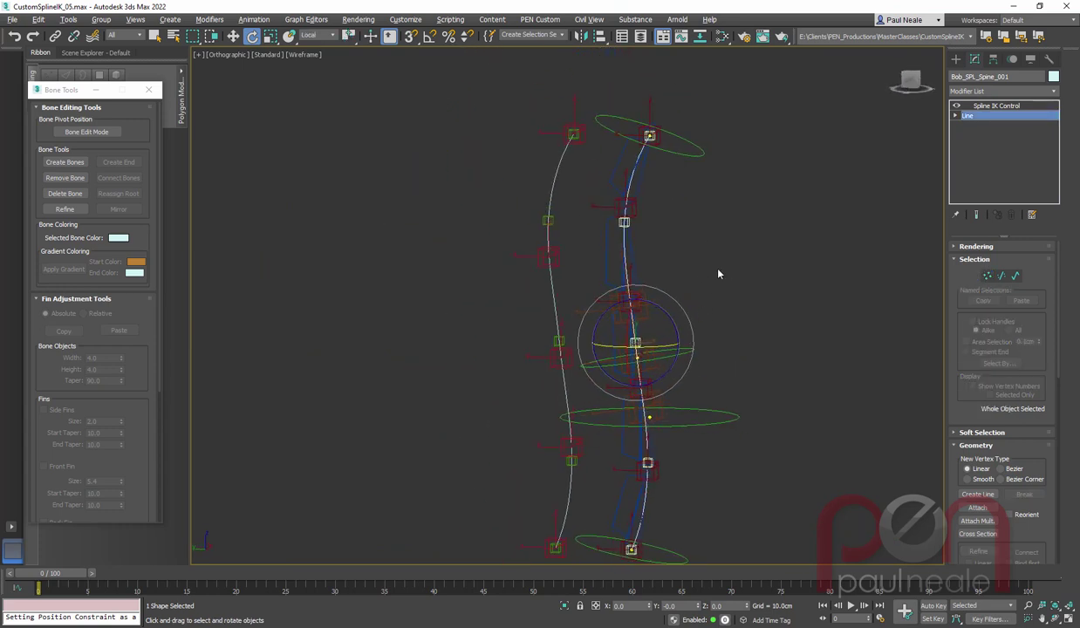
# Test-rotate the top circle in shaded display to check the bend with the smoothed vertices, cancelling the rotation.
pyautogui.click(671, 132)
pyautogui.moveTo(693, 228)
pyautogui.mouseDown(button='middle')
pyautogui.moveTo(621, 270)
pyautogui.moveTo(629, 258)
pyautogui.mouseUp(button='middle')
pyautogui.press('F3')
pyautogui.moveTo(557, 152); pyautogui.dragTo(626, 180)
pyautogui.rightClick(626, 181)
pyautogui.keyDown('alt'); pyautogui.moveTo(711, 242); pyautogui.dragTo(757, 228, button='middle'); pyautogui.keyUp('alt')
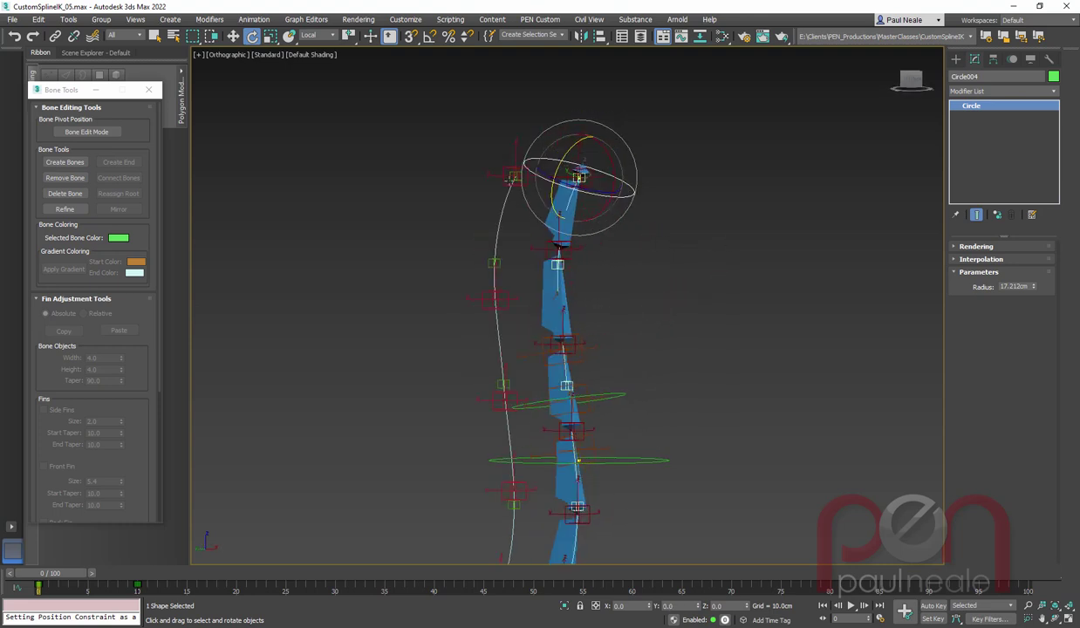
# Test-rotate the bottom circle, Circle002, to check how the lower spine and both splines respond.
pyautogui.moveTo(660, 268); pyautogui.dragTo(637, 181, button='middle')
pyautogui.click(591, 505)
pyautogui.moveTo(524, 469); pyautogui.dragTo(523, 445)
pyautogui.keyDown('alt'); pyautogui.moveTo(691, 418); pyautogui.dragTo(683, 435, button='middle'); pyautogui.keyUp('alt')
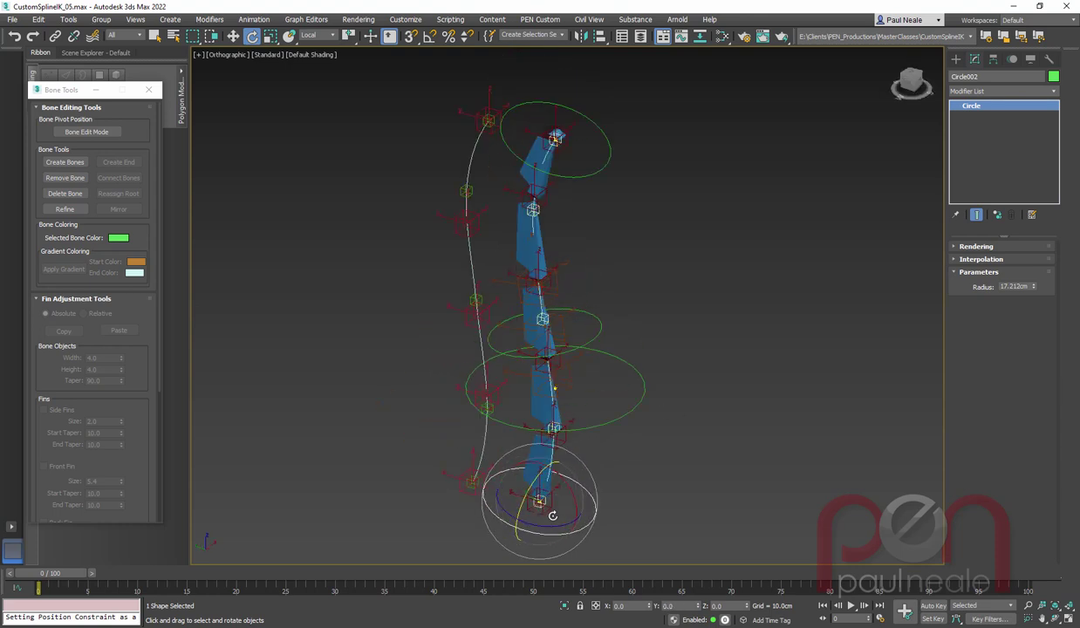
pyautogui.moveTo(549, 526); pyautogui.dragTo(605, 492)
# Go to frame 10, select the top circle, Circle004, and turn on Auto Key.
pyautogui.moveTo(87, 572); pyautogui.dragTo(166, 570)
pyautogui.press('e')
pyautogui.click(614, 157)
pyautogui.rightClick(648, 224)
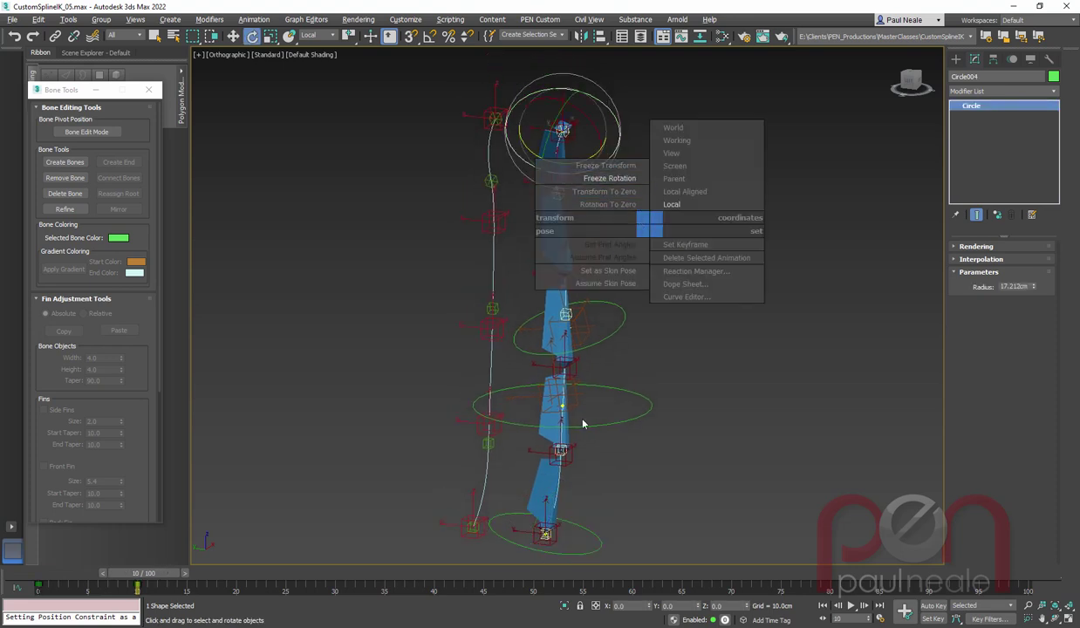
pyautogui.click(404, 380)
pyautogui.moveTo(415, 372); pyautogui.dragTo(451, 354, button='middle')
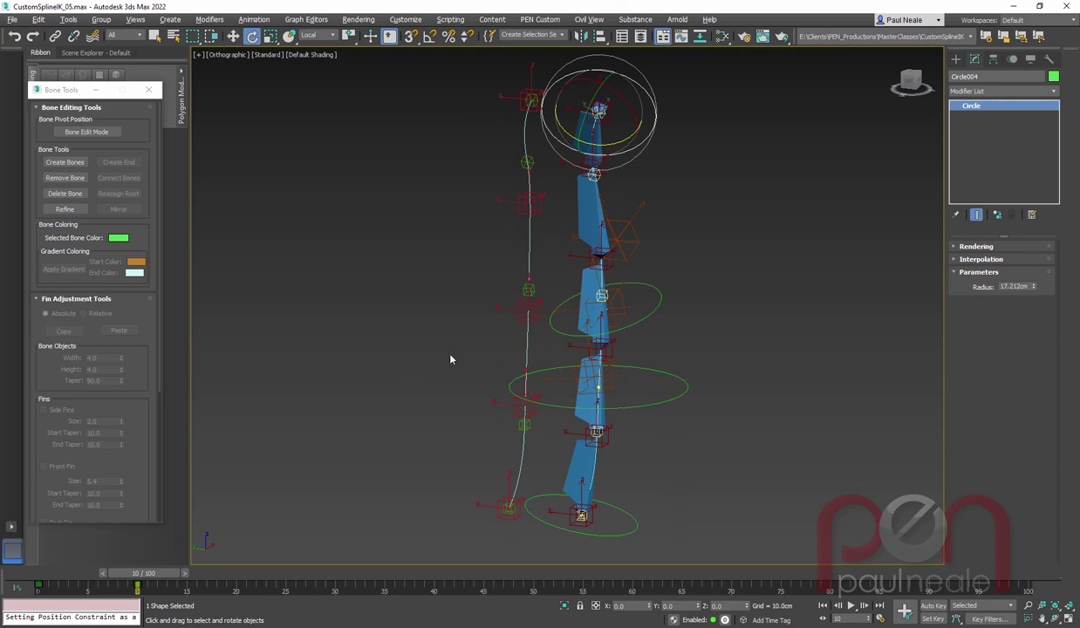
pyautogui.press('n')
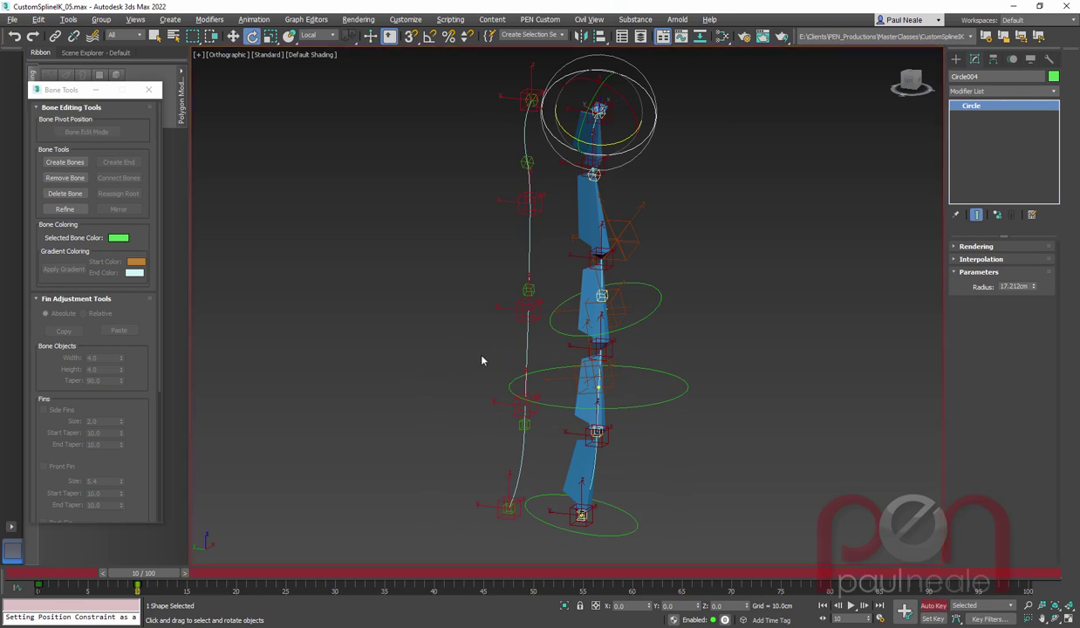
pyautogui.rightClick(462, 305)
pyautogui.click(436, 268)
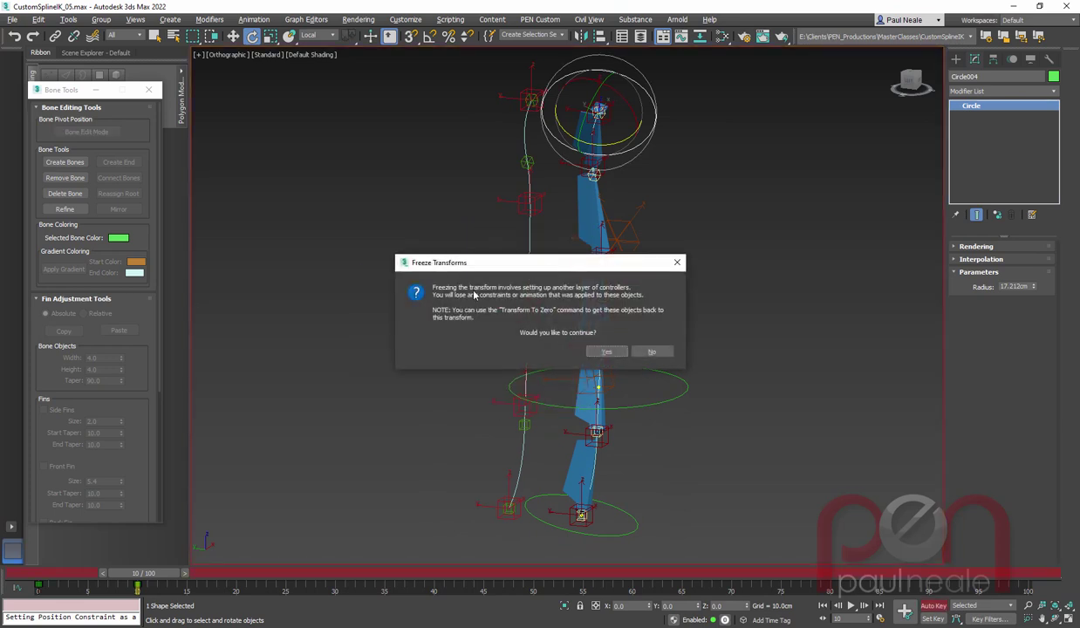
pyautogui.click(635, 352)
# Reset the top circle's rotation to zero at frame 10, key a local Z twist of about 97 degrees and turn off Auto Key.
pyautogui.rightClick(395, 312)
pyautogui.click(384, 294)
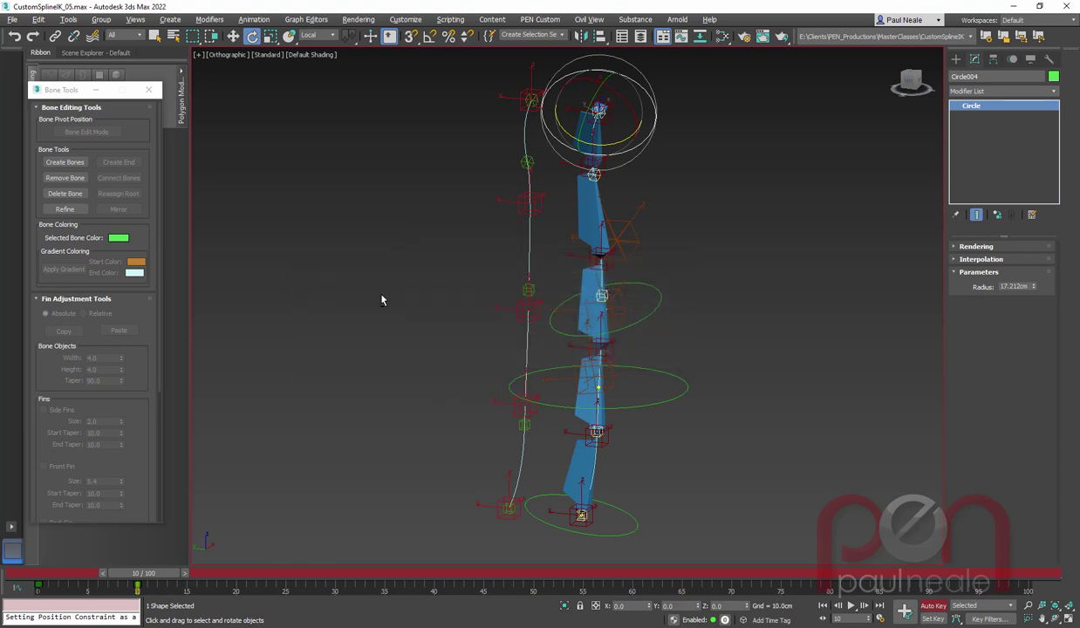
pyautogui.click(560, 332)
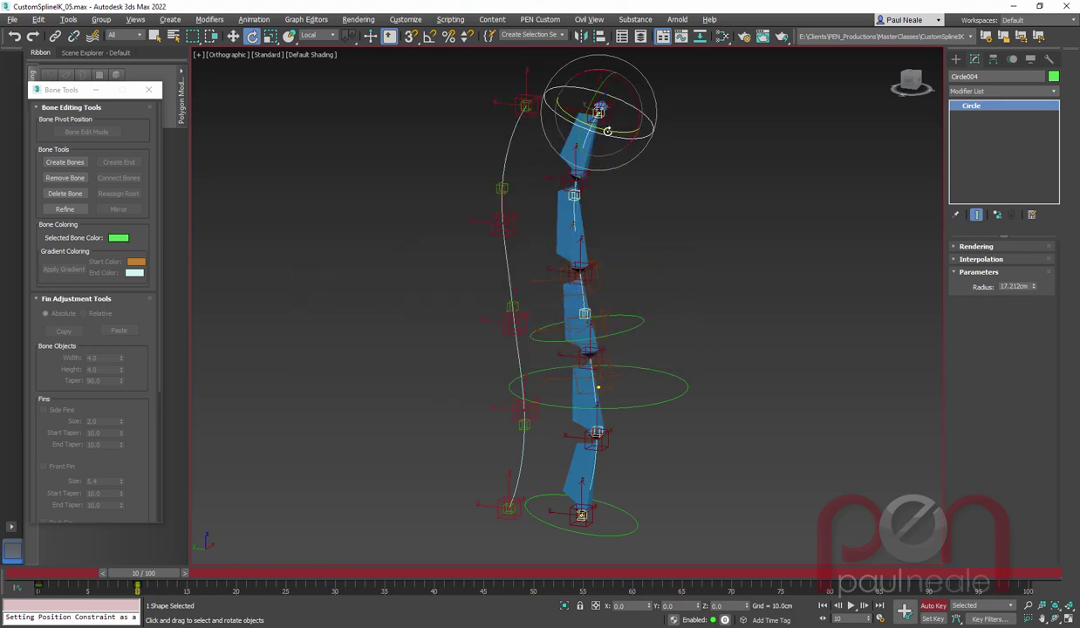
pyautogui.moveTo(602, 131); pyautogui.dragTo(715, 147)
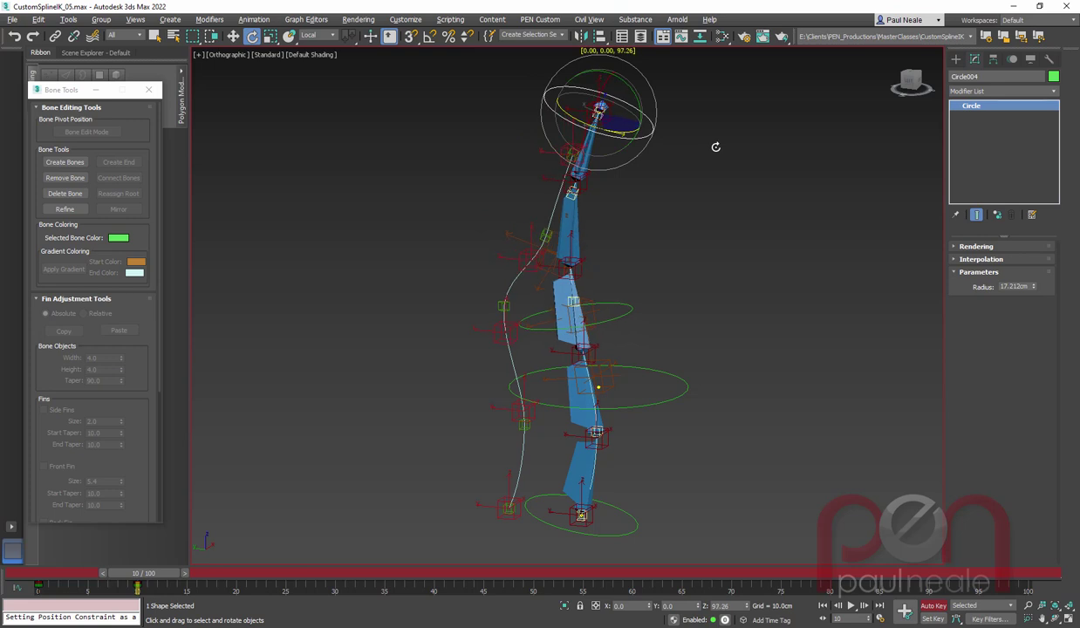
pyautogui.keyDown('alt'); pyautogui.moveTo(699, 242); pyautogui.dragTo(574, 268, button='middle'); pyautogui.keyUp('alt')
pyautogui.press('n')
# Test-move the second spline's up node helper Bob_PT_C_BoneUpNode004 and cancel the move.
pyautogui.click(504, 276)
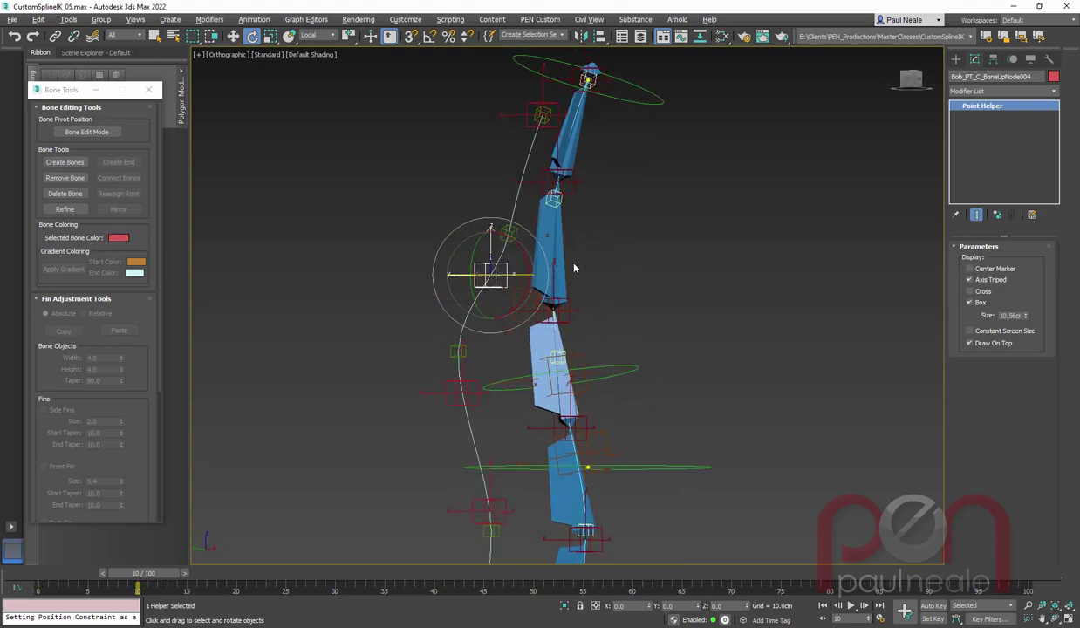
pyautogui.press('w')
pyautogui.moveTo(477, 259)
pyautogui.mouseDown()
pyautogui.moveTo(479, 269)
pyautogui.moveTo(506, 201)
pyautogui.moveTo(488, 275)
pyautogui.moveTo(451, 321)
pyautogui.moveTo(493, 251)
pyautogui.moveTo(489, 274)
pyautogui.mouseUp()
pyautogui.moveTo(483, 261); pyautogui.dragTo(476, 234)
pyautogui.rightClick(476, 234)
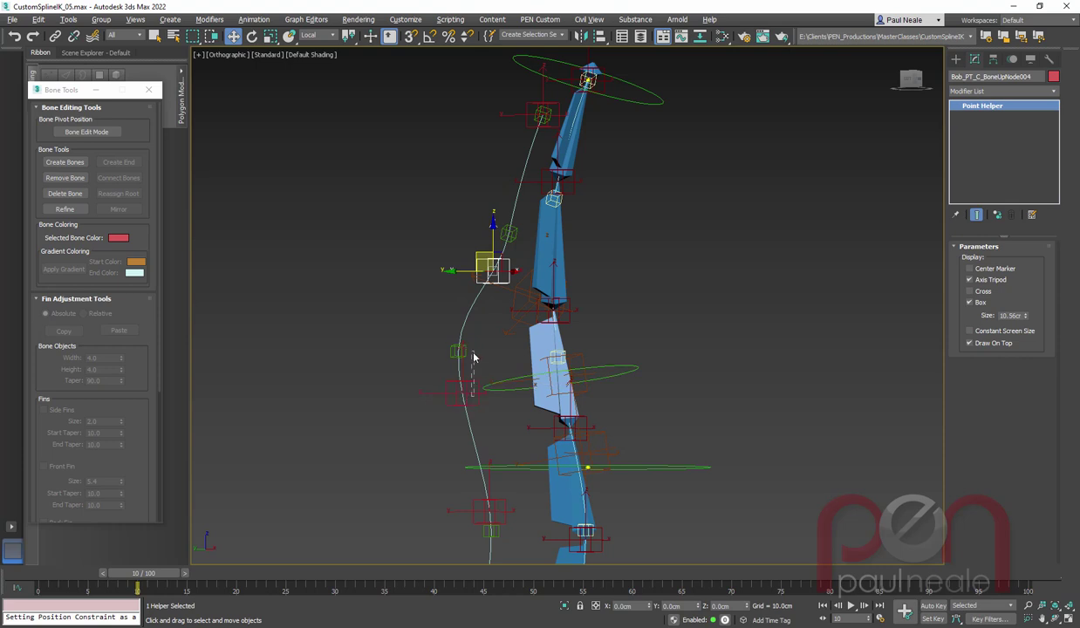
# Test-move the next lower up node helper, Bob_PT_C_BoneUpNode003, and check how the twisted bones follow the second spline.
pyautogui.click(461, 392)
pyautogui.keyDown('alt'); pyautogui.moveTo(462, 392); pyautogui.dragTo(552, 411, button='middle'); pyautogui.keyUp('alt')
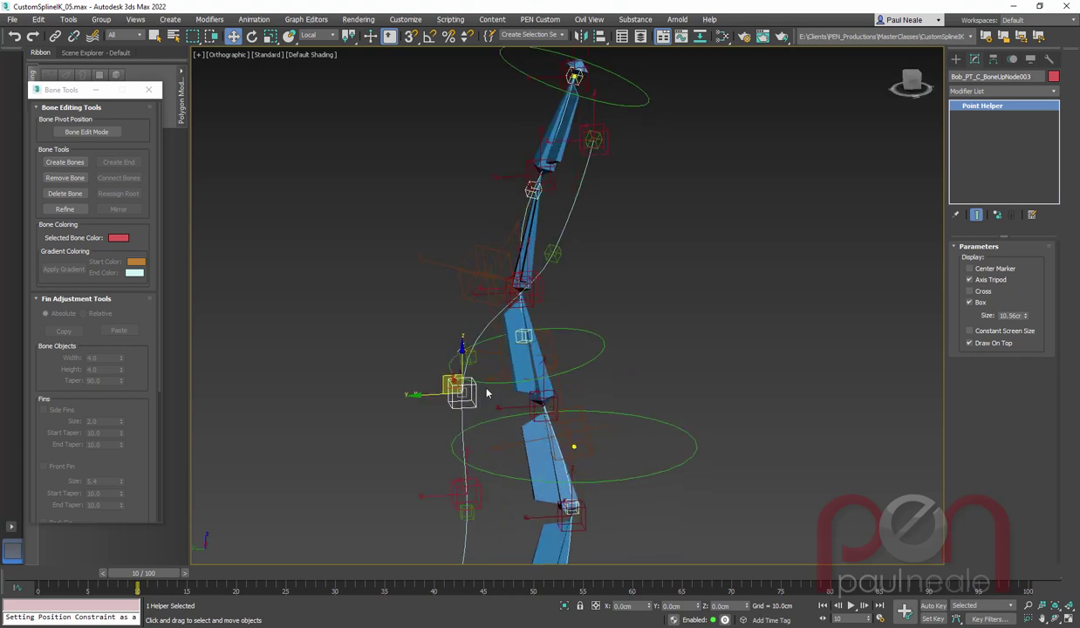
pyautogui.moveTo(446, 379); pyautogui.dragTo(467, 351)
pyautogui.moveTo(598, 389); pyautogui.dragTo(602, 246, button='middle')
pyautogui.moveTo(466, 334); pyautogui.dragTo(465, 313)
pyautogui.keyDown('alt'); pyautogui.moveTo(465, 316); pyautogui.dragTo(646, 354, button='middle'); pyautogui.keyUp('alt')
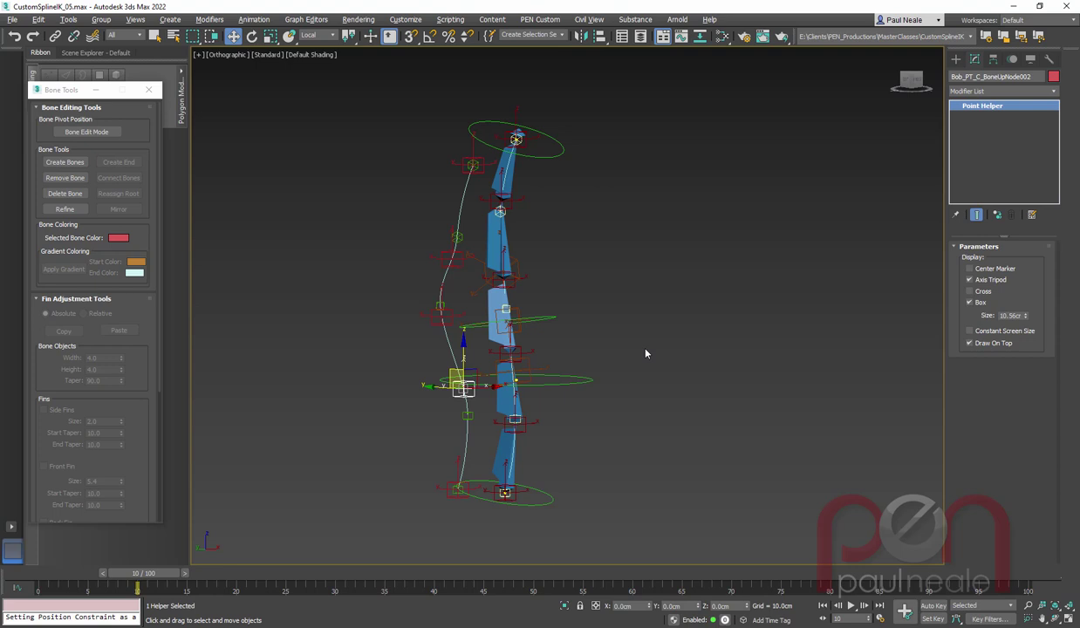
# Return to frame 0 and select the top circle, Circle004.
pyautogui.keyDown('alt'); pyautogui.moveTo(578, 228); pyautogui.dragTo(558, 288, button='middle'); pyautogui.keyUp('alt')
pyautogui.moveTo(139, 573); pyautogui.dragTo(36, 578)
pyautogui.keyDown('alt'); pyautogui.moveTo(221, 508); pyautogui.dragTo(621, 153, button='middle'); pyautogui.keyUp('alt')
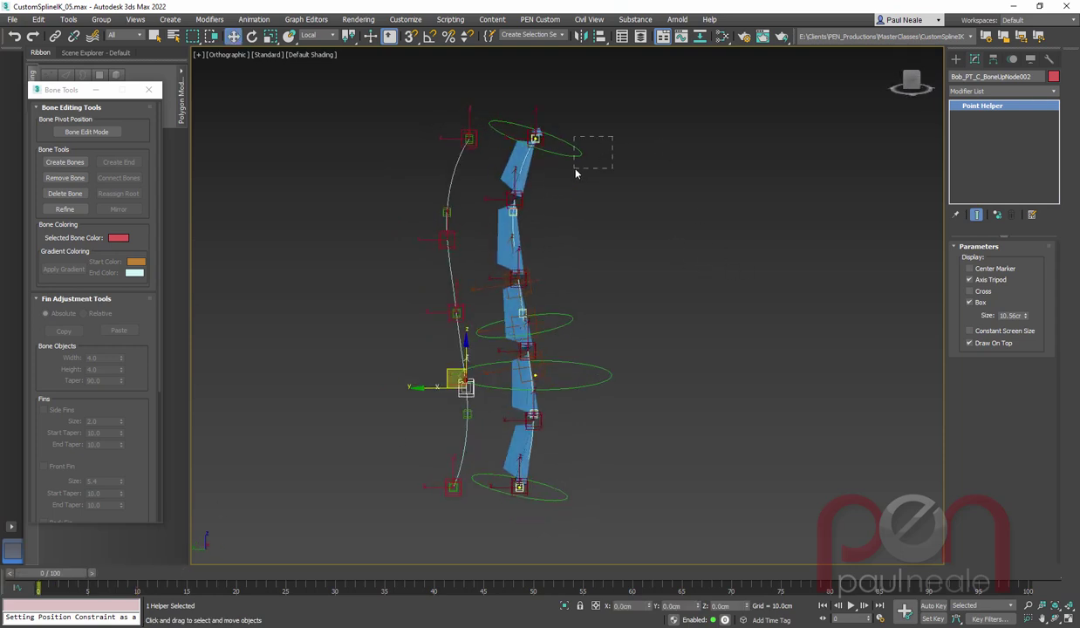
pyautogui.moveTo(575, 169); pyautogui.dragTo(568, 179)
pyautogui.scroll(2, 546, 274)
pyautogui.moveTo(626, 294)
pyautogui.keyDown('alt'); pyautogui.mouseDown(button='middle')
pyautogui.moveTo(600, 291)
pyautogui.moveTo(623, 293)
pyautogui.mouseUp(button='middle'); pyautogui.keyUp('alt')
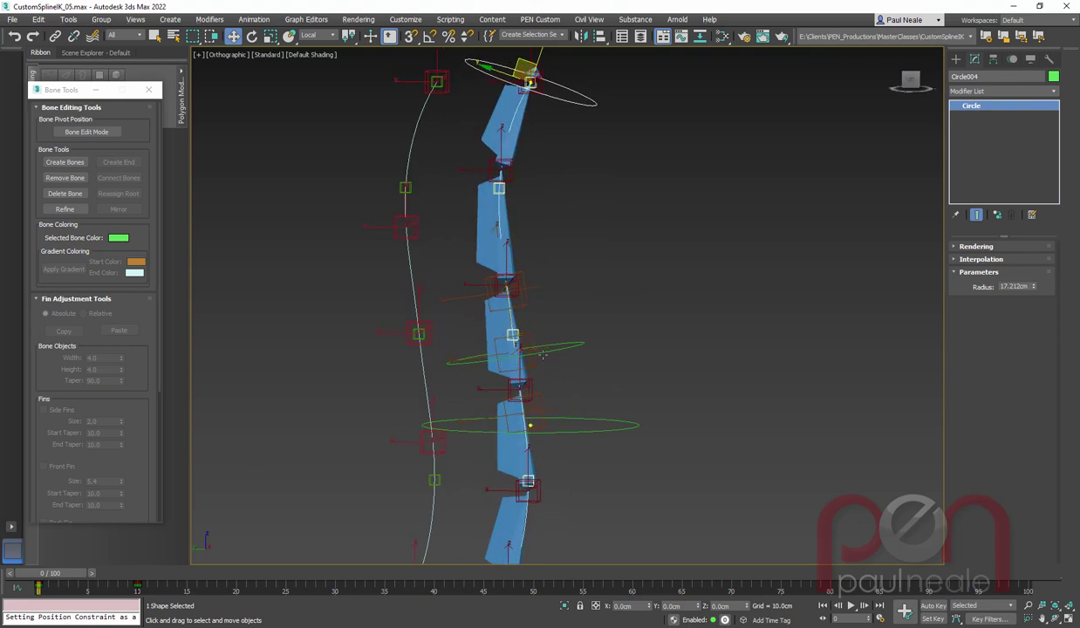
# Select the orange point helper Point011 above the middle circle and examine its placement on the spine.
pyautogui.click(517, 290)
pyautogui.rightClick(565, 305)
pyautogui.click(579, 303)
pyautogui.moveTo(485, 244); pyautogui.dragTo(501, 284)
pyautogui.scroll(4, 545, 332)
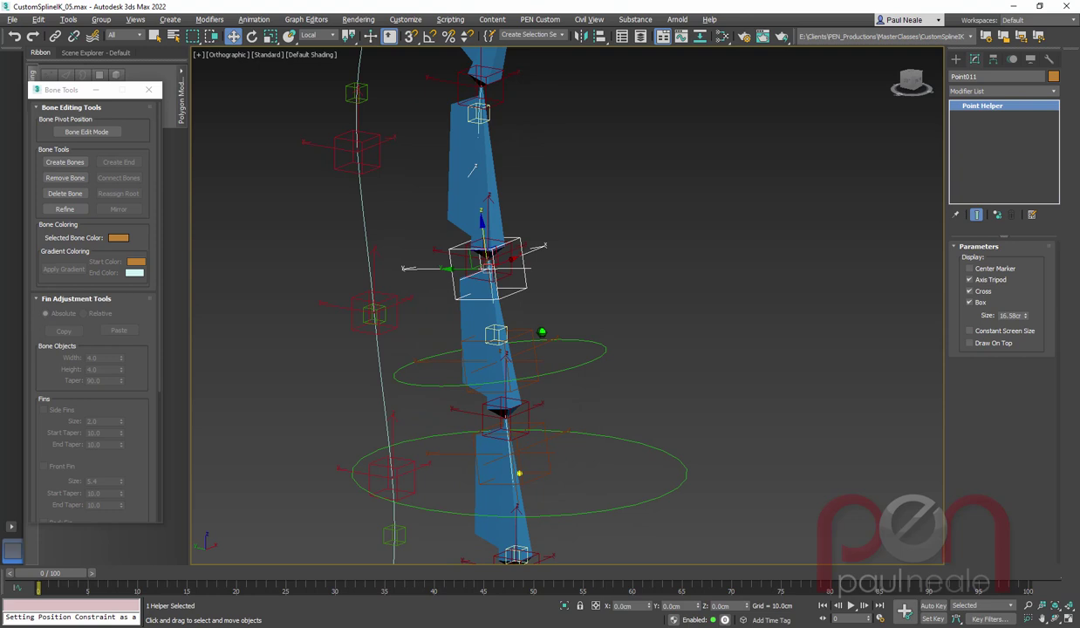
pyautogui.scroll(2, 541, 331)
pyautogui.keyDown('alt'); pyautogui.moveTo(549, 338); pyautogui.dragTo(572, 288, button='middle'); pyautogui.keyUp('alt')
pyautogui.scroll(1, 539, 326)
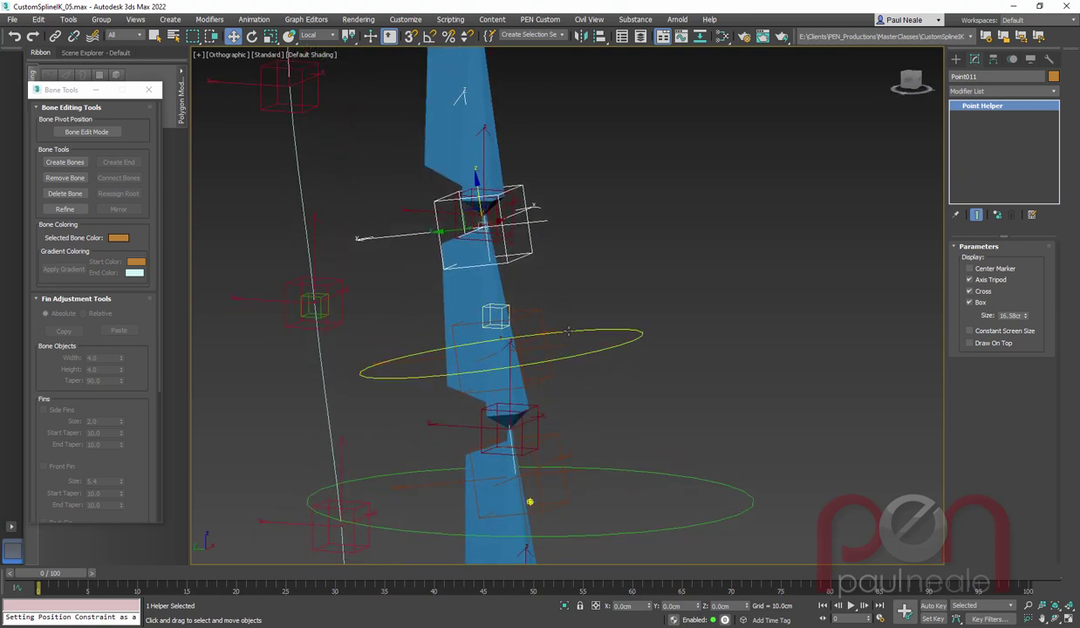
# Select the middle circle's parent helper, Circle003_group, and set its display size to 3.78 cm in wireframe view.
pyautogui.click(567, 331)
pyautogui.moveTo(646, 345); pyautogui.dragTo(653, 329, button='middle')
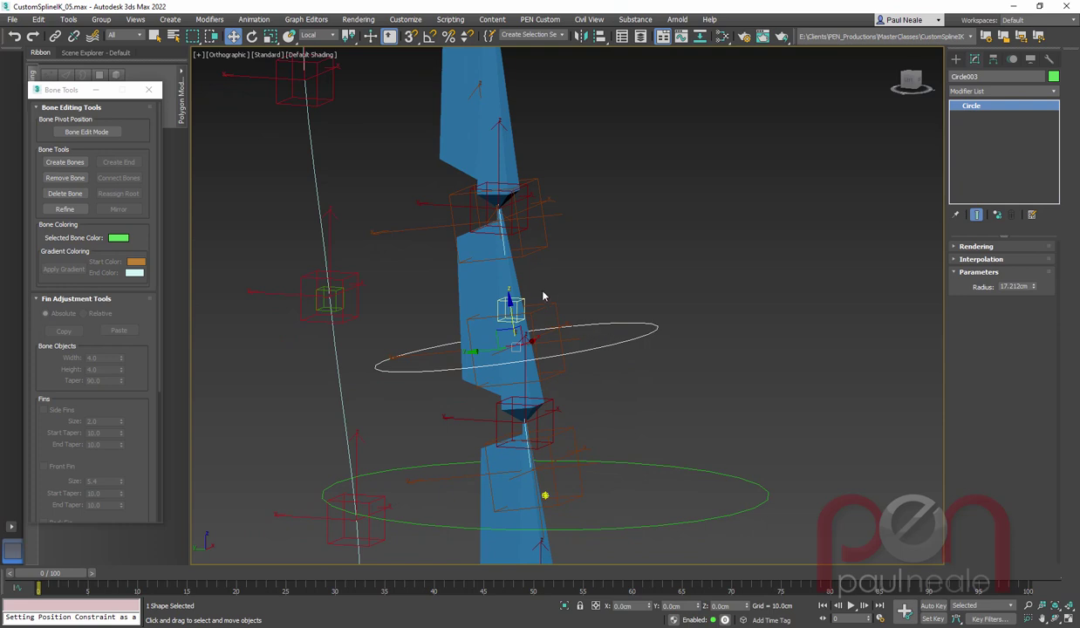
pyautogui.click(561, 322)
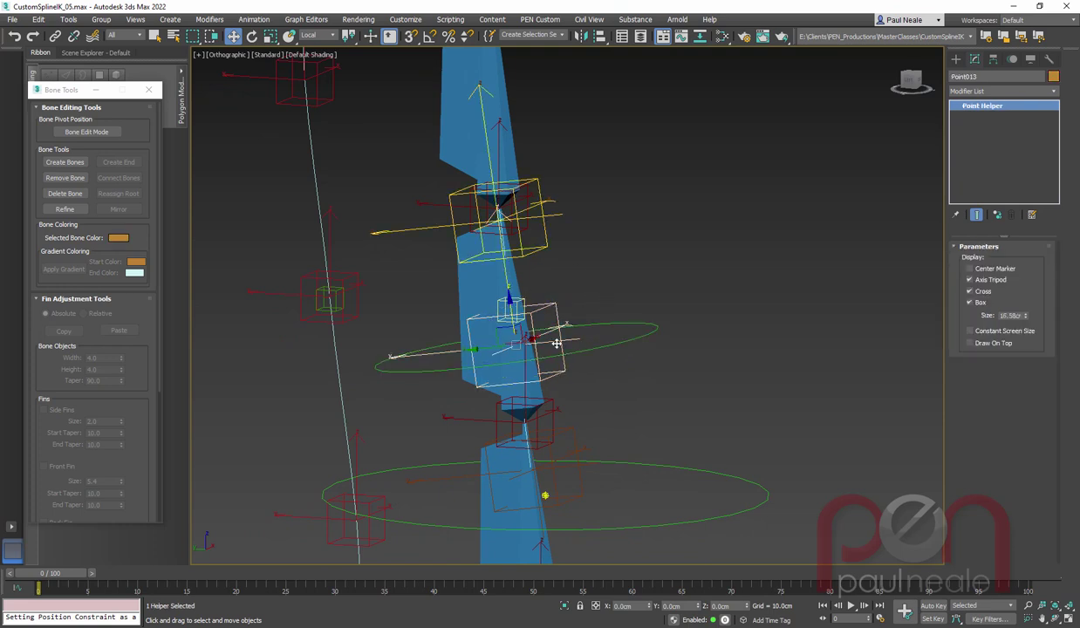
pyautogui.moveTo(601, 334)
pyautogui.mouseDown(button='middle')
pyautogui.moveTo(596, 348)
pyautogui.moveTo(594, 340)
pyautogui.mouseUp(button='middle')
pyautogui.press('pageup')
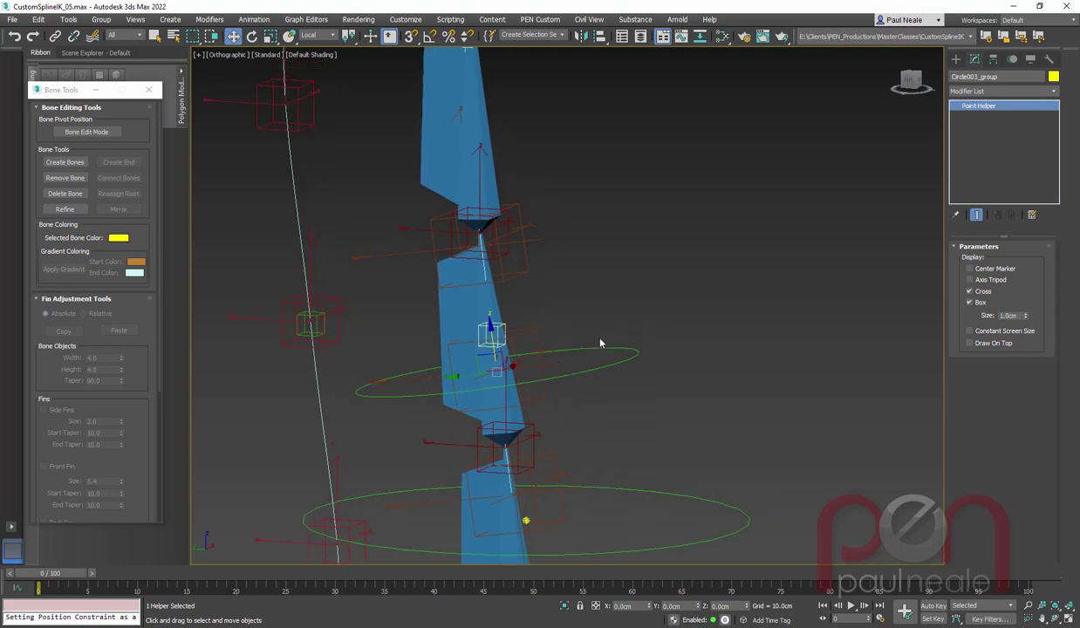
pyautogui.moveTo(602, 368)
pyautogui.keyDown('alt'); pyautogui.mouseDown(button='middle')
pyautogui.moveTo(544, 348)
pyautogui.moveTo(583, 366)
pyautogui.mouseUp(button='middle'); pyautogui.keyUp('alt')
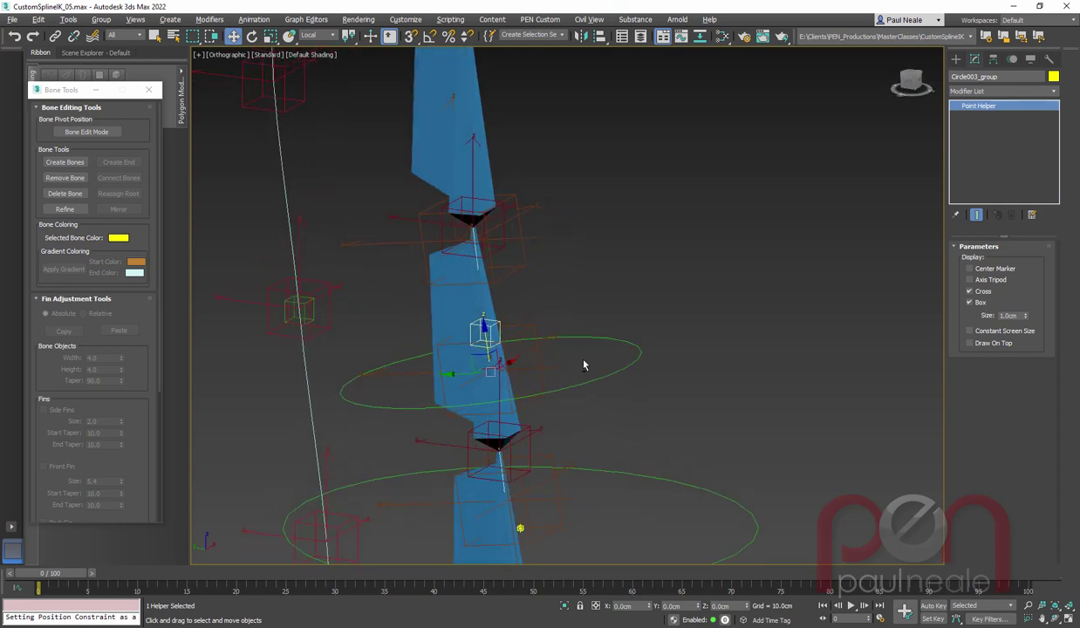
pyautogui.keyDown('alt'); pyautogui.moveTo(574, 327); pyautogui.dragTo(578, 320, button='middle'); pyautogui.keyUp('alt')
pyautogui.moveTo(567, 376); pyautogui.dragTo(594, 353, button='middle')
pyautogui.press('F3')
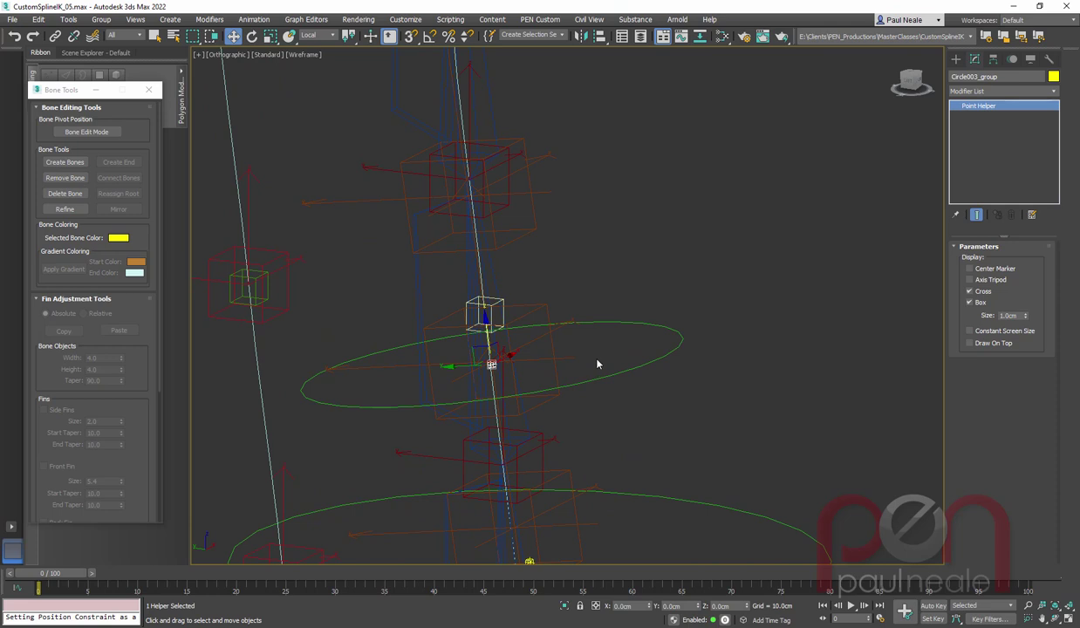
pyautogui.moveTo(1026, 318); pyautogui.dragTo(956, 207)
pyautogui.moveTo(664, 255)
pyautogui.keyDown('alt'); pyautogui.mouseDown(button='middle')
pyautogui.moveTo(657, 244)
pyautogui.moveTo(653, 265)
pyautogui.mouseUp(button='middle'); pyautogui.keyUp('alt')
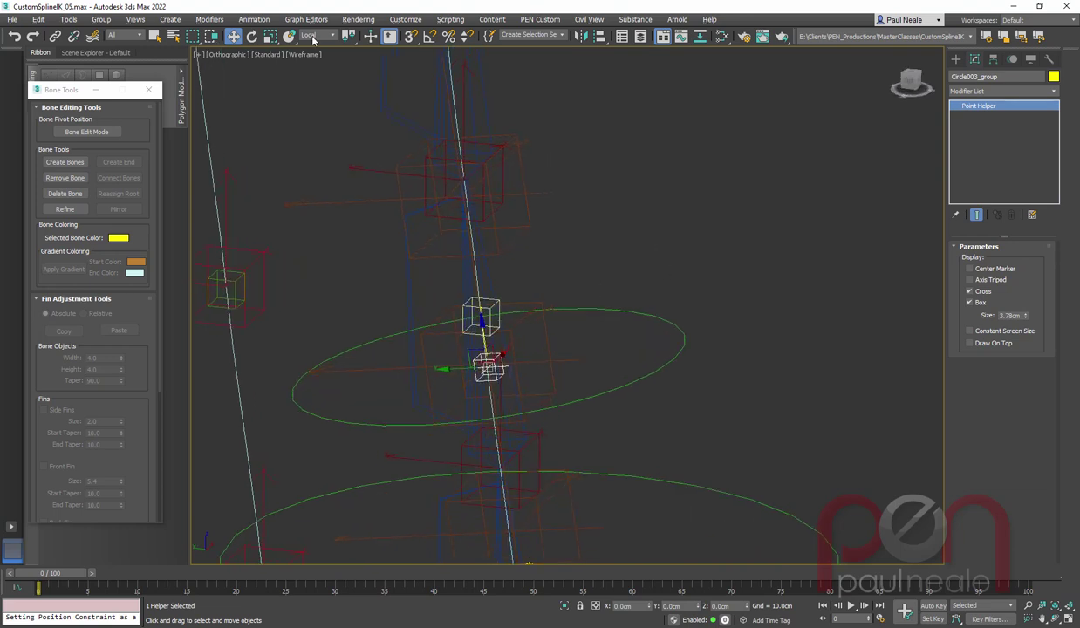
# Unlink Circle003_group from its current parent.
pyautogui.click(74, 37)
pyautogui.moveTo(608, 356); pyautogui.dragTo(608, 353, button='middle')
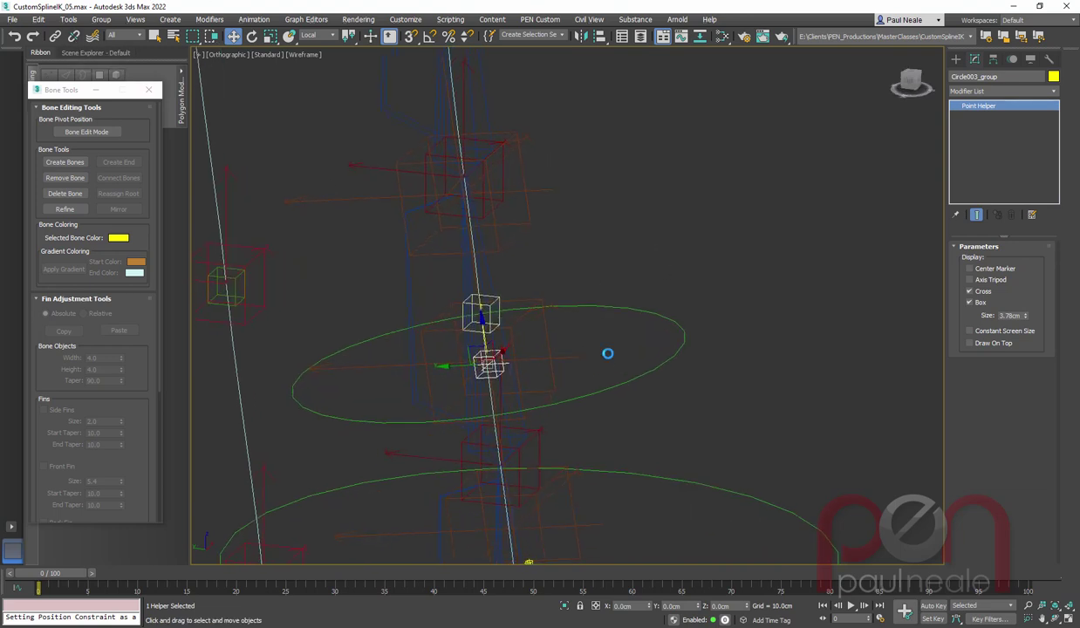
pyautogui.click(571, 348)
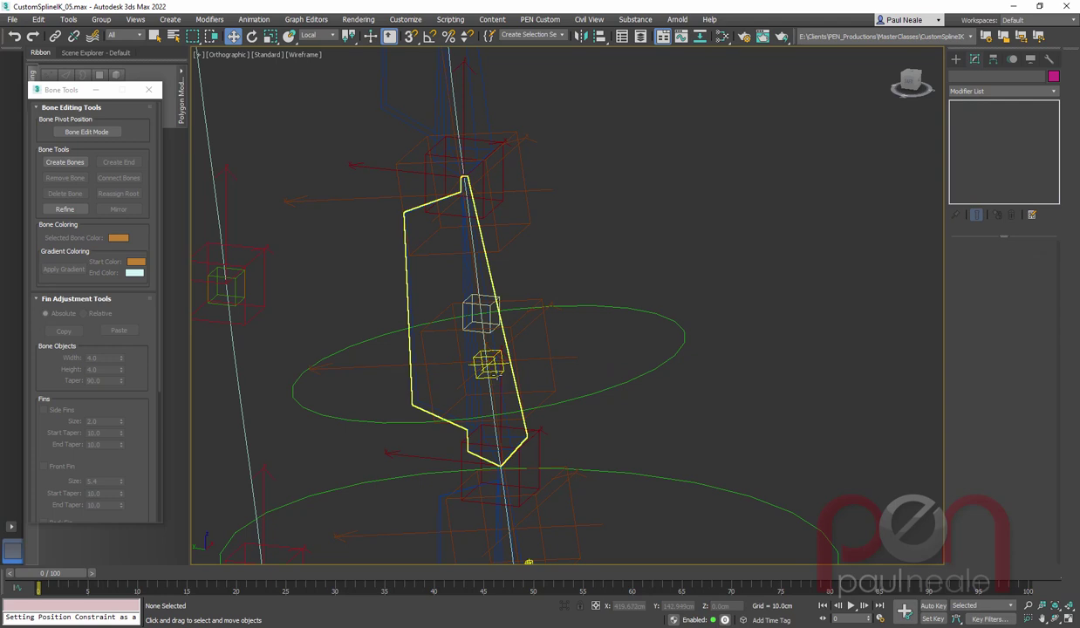
pyautogui.click(489, 365)
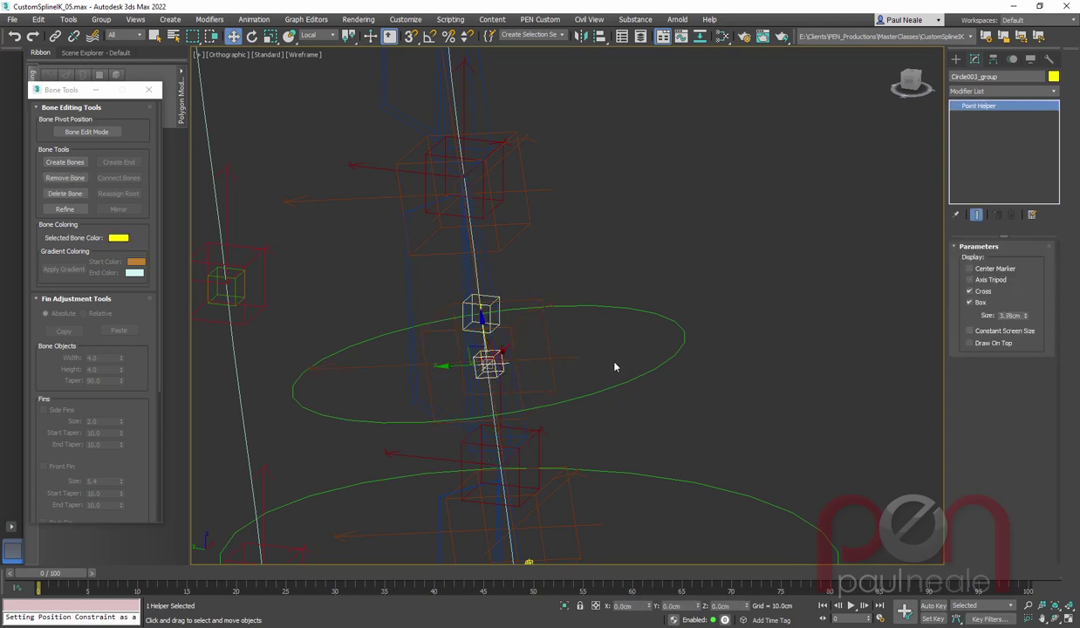
pyautogui.keyDown('alt'); pyautogui.moveTo(617, 353); pyautogui.dragTo(616, 344, button='middle'); pyautogui.keyUp('alt')
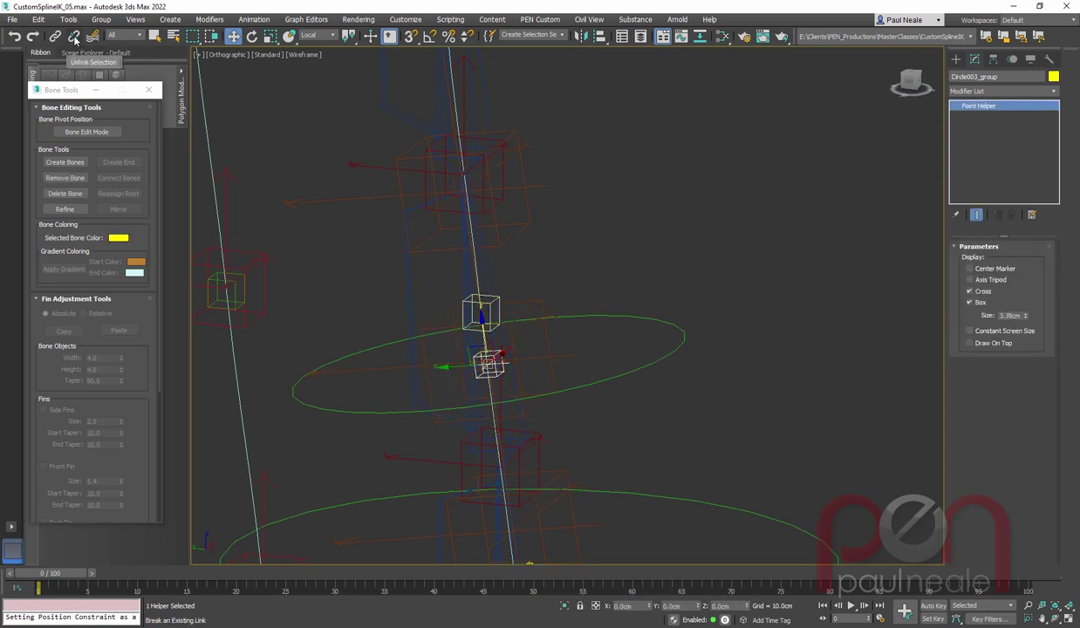
# Move the orange helper Point011 up the spine and Point012 down it, clear of the middle circle.
pyautogui.click(505, 216)
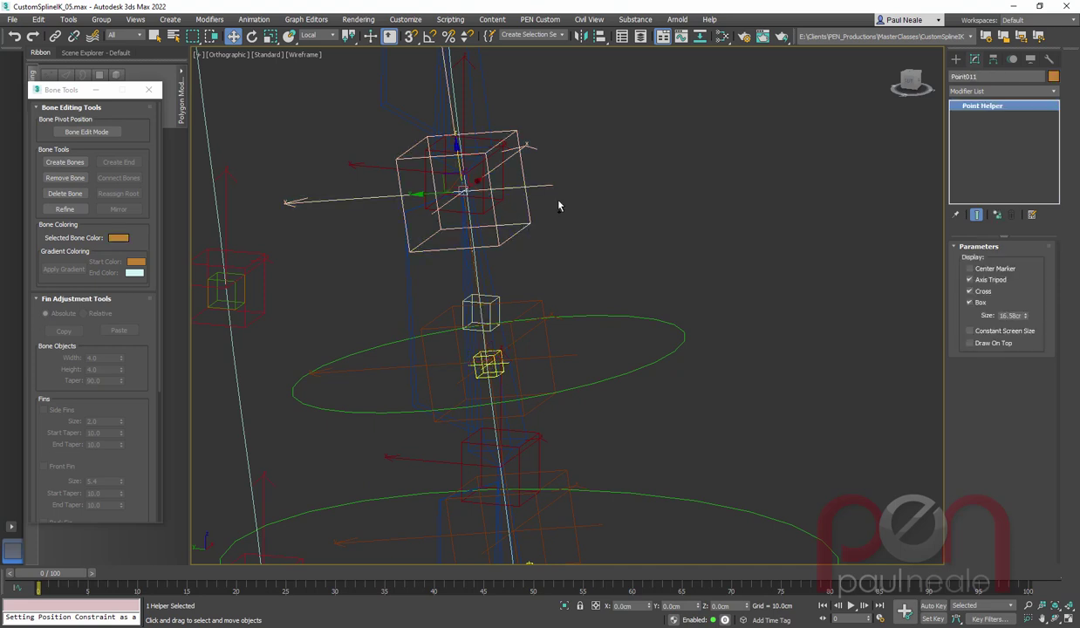
pyautogui.scroll(-6, 519, 214)
pyautogui.moveTo(523, 175); pyautogui.dragTo(514, 108)
pyautogui.moveTo(537, 293); pyautogui.dragTo(567, 348)
pyautogui.scroll(5, 555, 230)
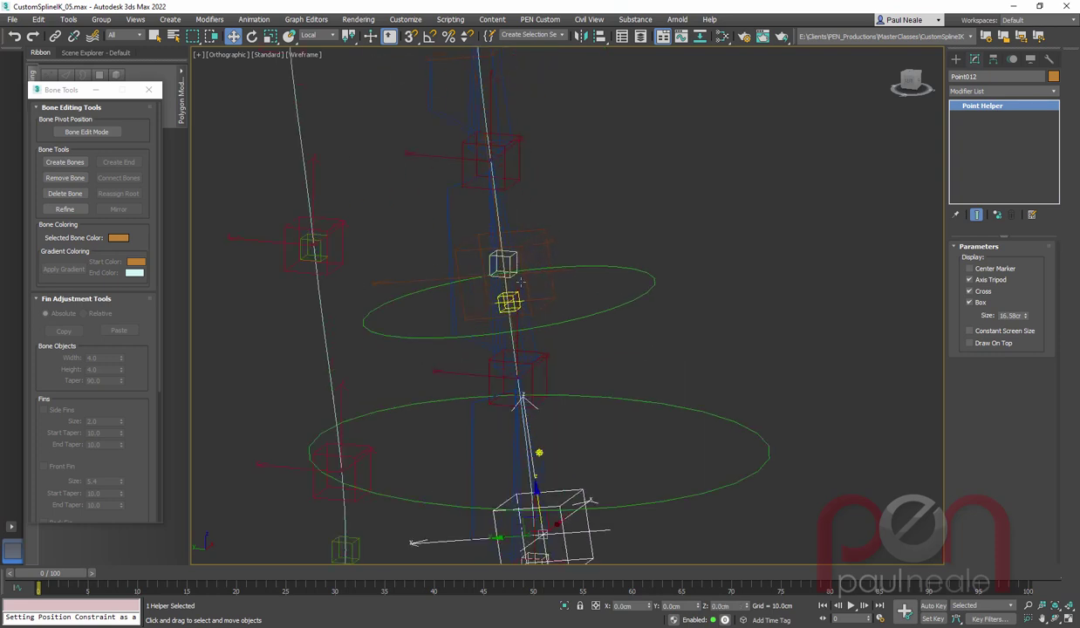
pyautogui.scroll(2, 509, 301)
# Link Circle003_group to the surrounding orange point helper, Point013.
pyautogui.click(504, 301)
pyautogui.click(55, 36)
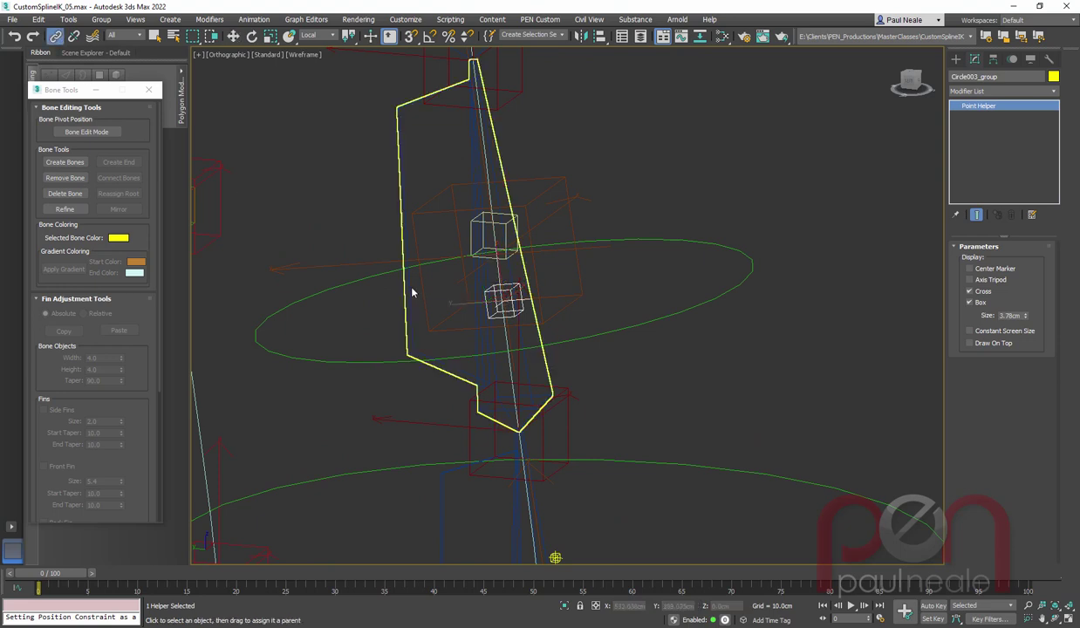
pyautogui.moveTo(512, 311); pyautogui.dragTo(536, 199)
# Test-rotate the top circle, Circle004, in shaded display to check that the middle circle follows, cancelling the rotation.
pyautogui.scroll(-6, 554, 247)
pyautogui.moveTo(628, 217); pyautogui.dragTo(597, 314, button='middle')
pyautogui.press('F3')
pyautogui.moveTo(576, 248)
pyautogui.keyDown('alt'); pyautogui.mouseDown(button='middle')
pyautogui.moveTo(573, 197)
pyautogui.moveTo(548, 205)
pyautogui.moveTo(546, 219)
pyautogui.mouseUp(button='middle'); pyautogui.keyUp('alt')
pyautogui.click(551, 205)
pyautogui.scroll(1, 548, 205)
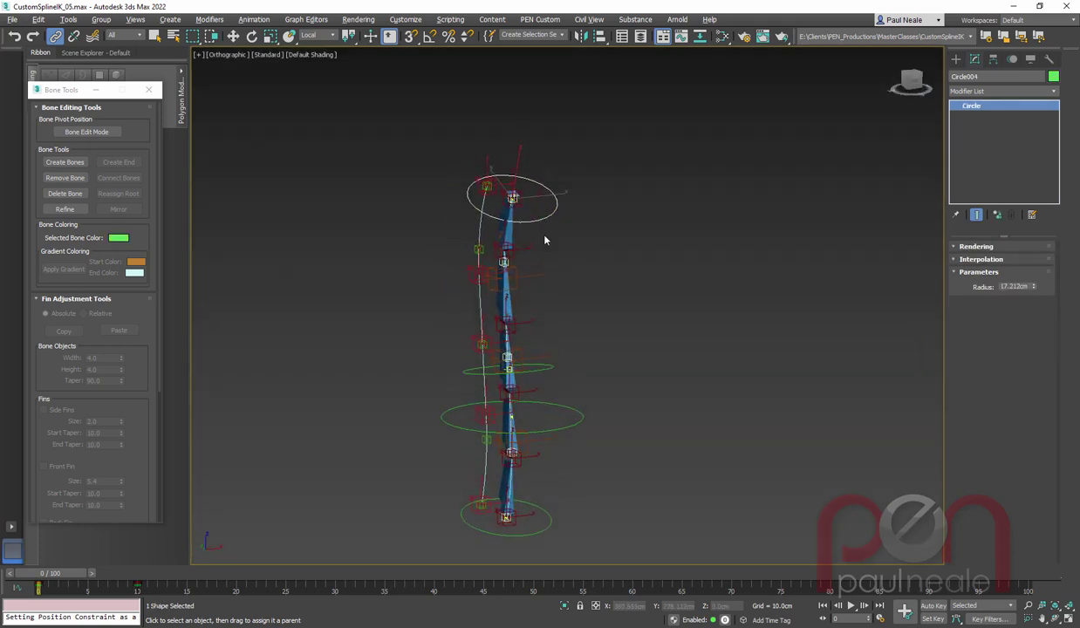
pyautogui.press('e')
pyautogui.moveTo(493, 164); pyautogui.dragTo(530, 183)
pyautogui.rightClick(530, 184)
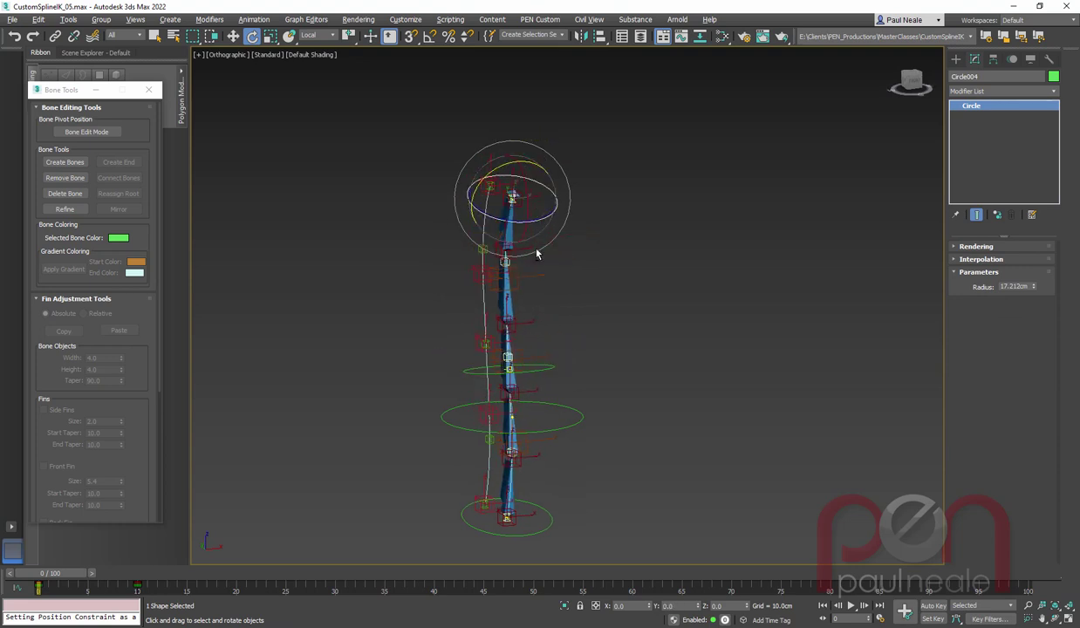
# Test-move the top circle to check how the middle circle and spine respond, cancelling the move.
pyautogui.keyDown('alt'); pyautogui.moveTo(537, 253); pyautogui.dragTo(527, 252, button='middle'); pyautogui.keyUp('alt')
pyautogui.moveTo(527, 252); pyautogui.dragTo(519, 272, button='middle')
pyautogui.press('w')
pyautogui.moveTo(513, 206); pyautogui.dragTo(499, 232)
pyautogui.rightClick(498, 232)
# Test-twist and bend the top circle with free rotations to check how the bones follow both splines, restoring its pose.
pyautogui.moveTo(599, 289)
pyautogui.keyDown('alt'); pyautogui.mouseDown(button='middle')
pyautogui.moveTo(631, 294)
pyautogui.moveTo(629, 263)
pyautogui.moveTo(593, 274)
pyautogui.mouseUp(button='middle'); pyautogui.keyUp('alt')
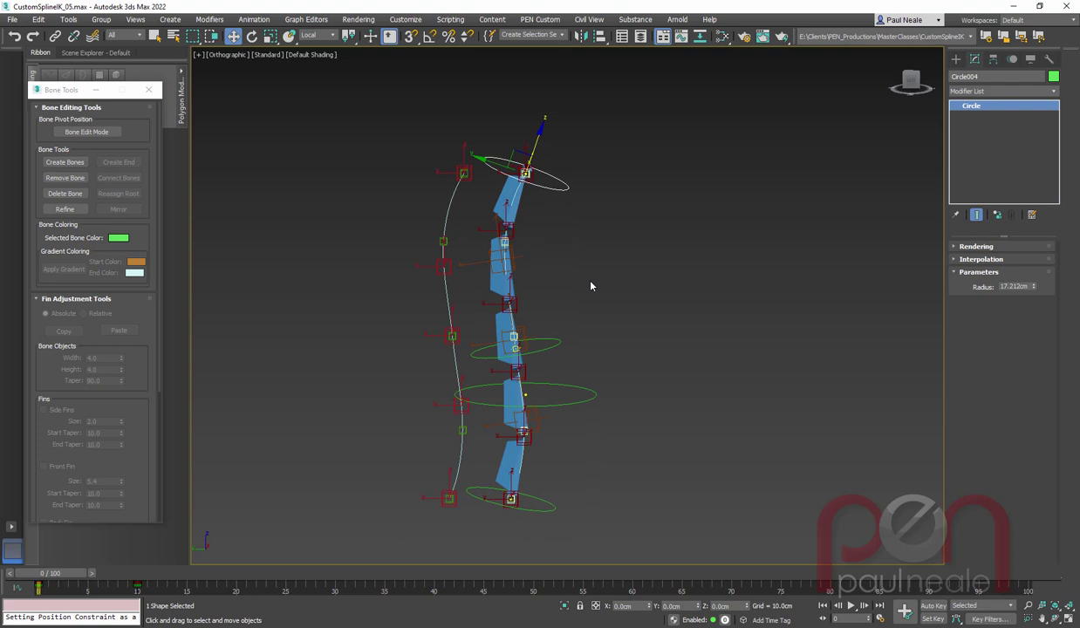
pyautogui.keyDown('alt'); pyautogui.moveTo(631, 306); pyautogui.dragTo(582, 299, button='middle'); pyautogui.keyUp('alt')
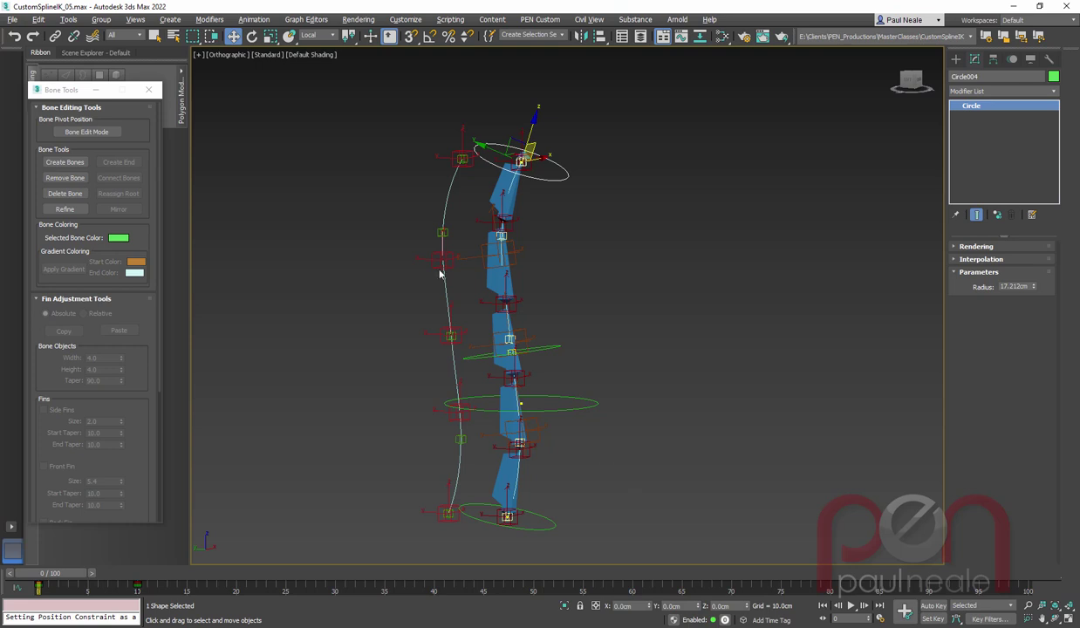
pyautogui.moveTo(615, 294); pyautogui.dragTo(591, 299, button='middle')
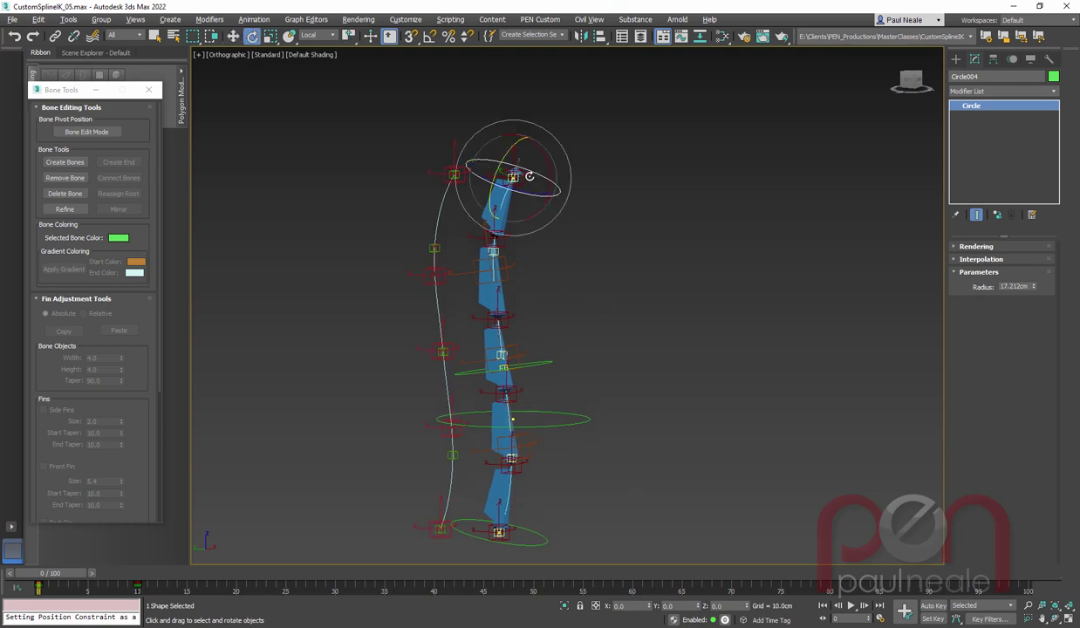
pyautogui.moveTo(608, 177); pyautogui.dragTo(763, 206)
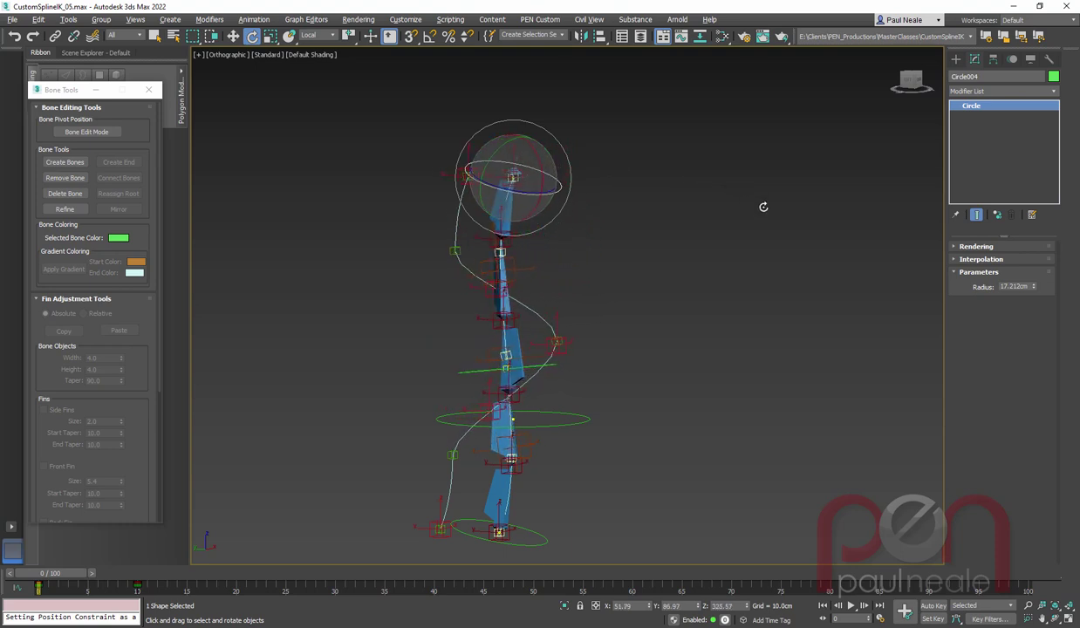
pyautogui.moveTo(825, 221); pyautogui.dragTo(583, 213)
pyautogui.moveTo(529, 182); pyautogui.dragTo(554, 195)
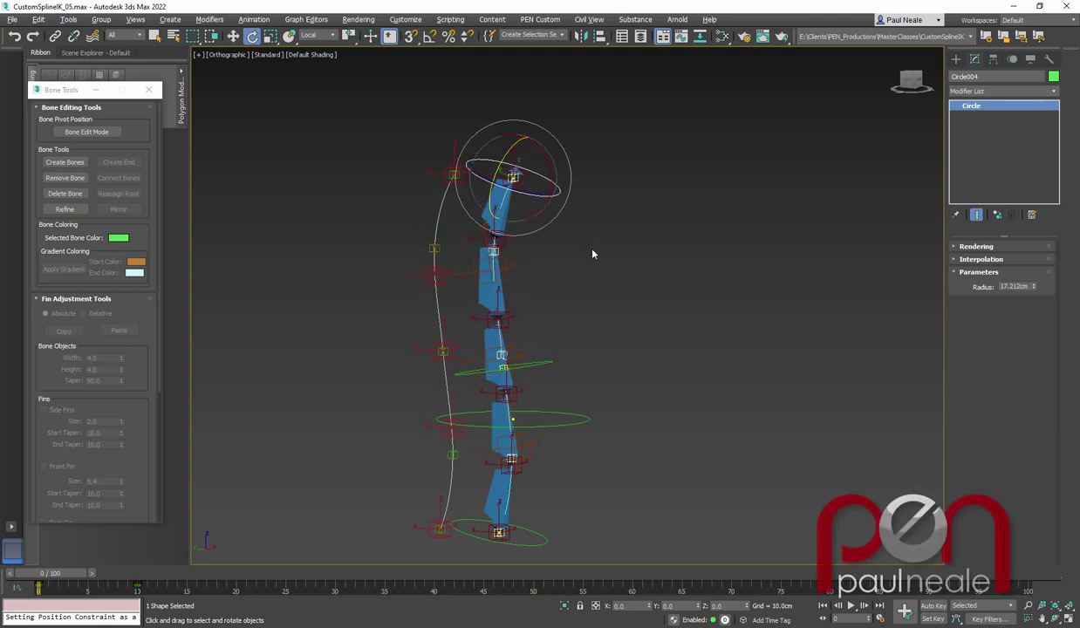